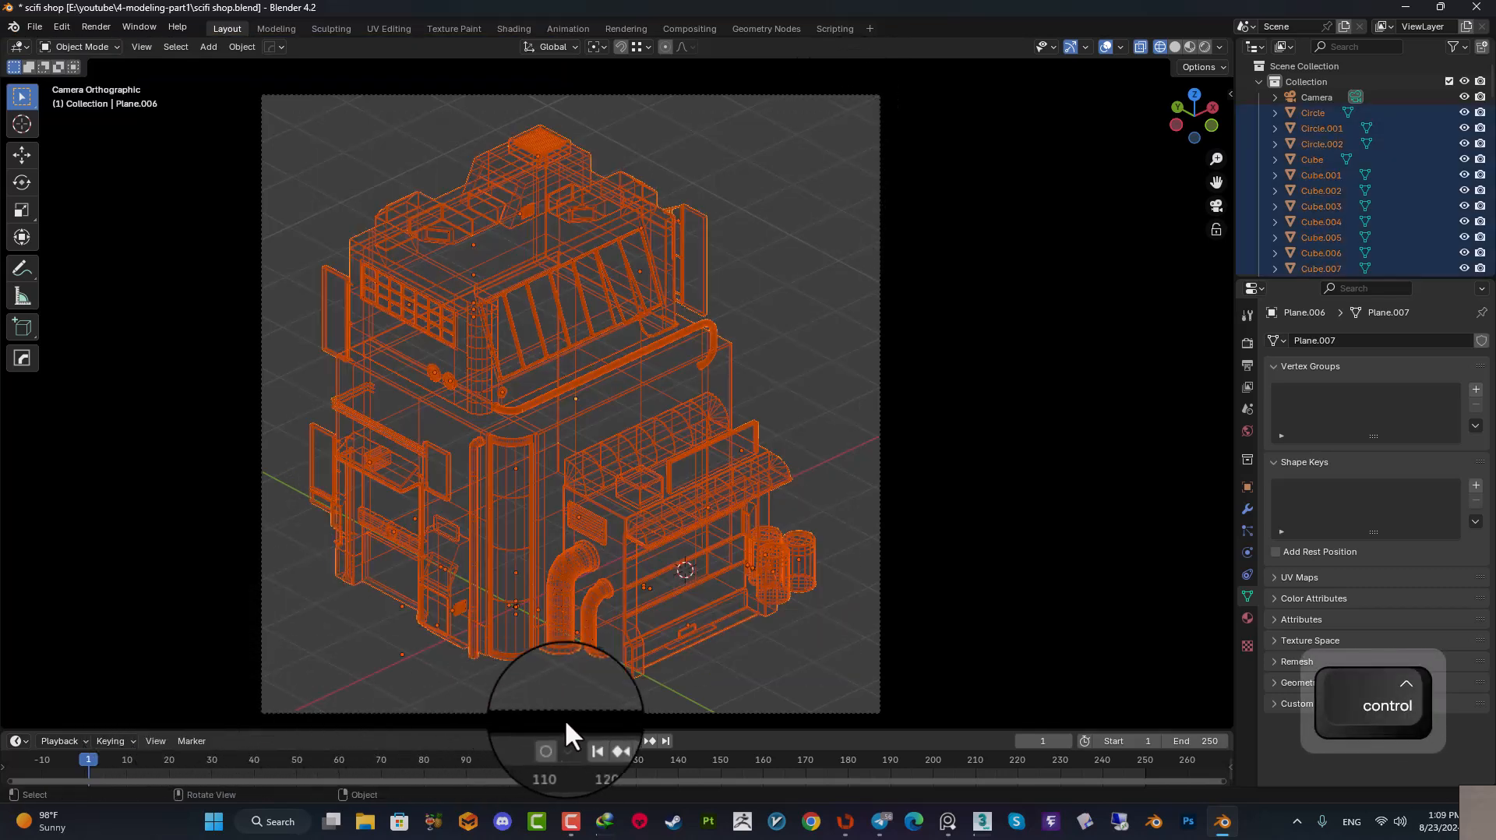
- Start an FBX export of the selected objects and create the destination folder 11-Unwraping-Part1 inside E:\youtube
{"action": "left_click", "coordinate": [34, 25]}
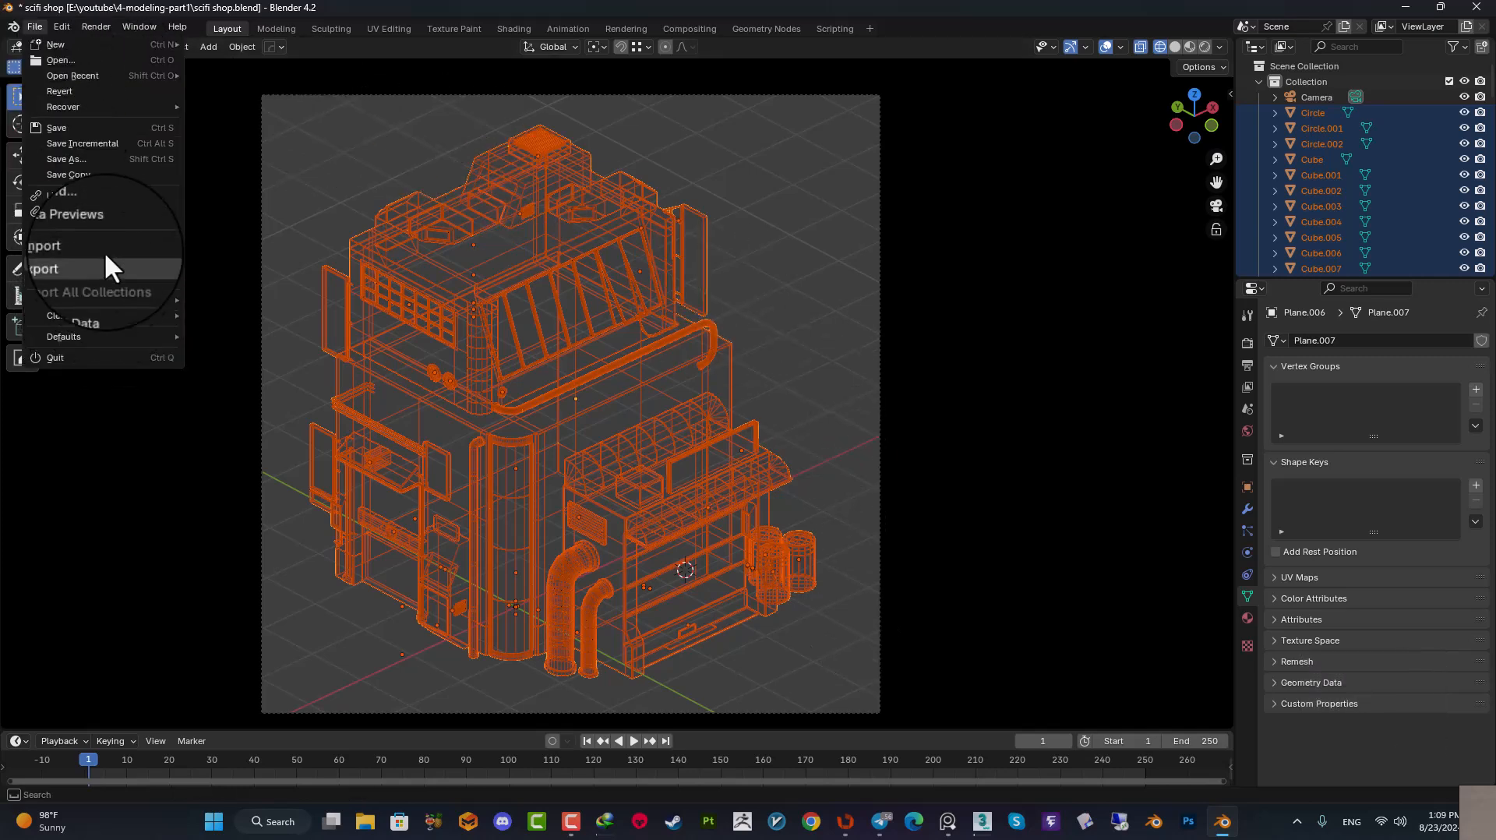
{"action": "mouse_move", "coordinate": [103, 263]}
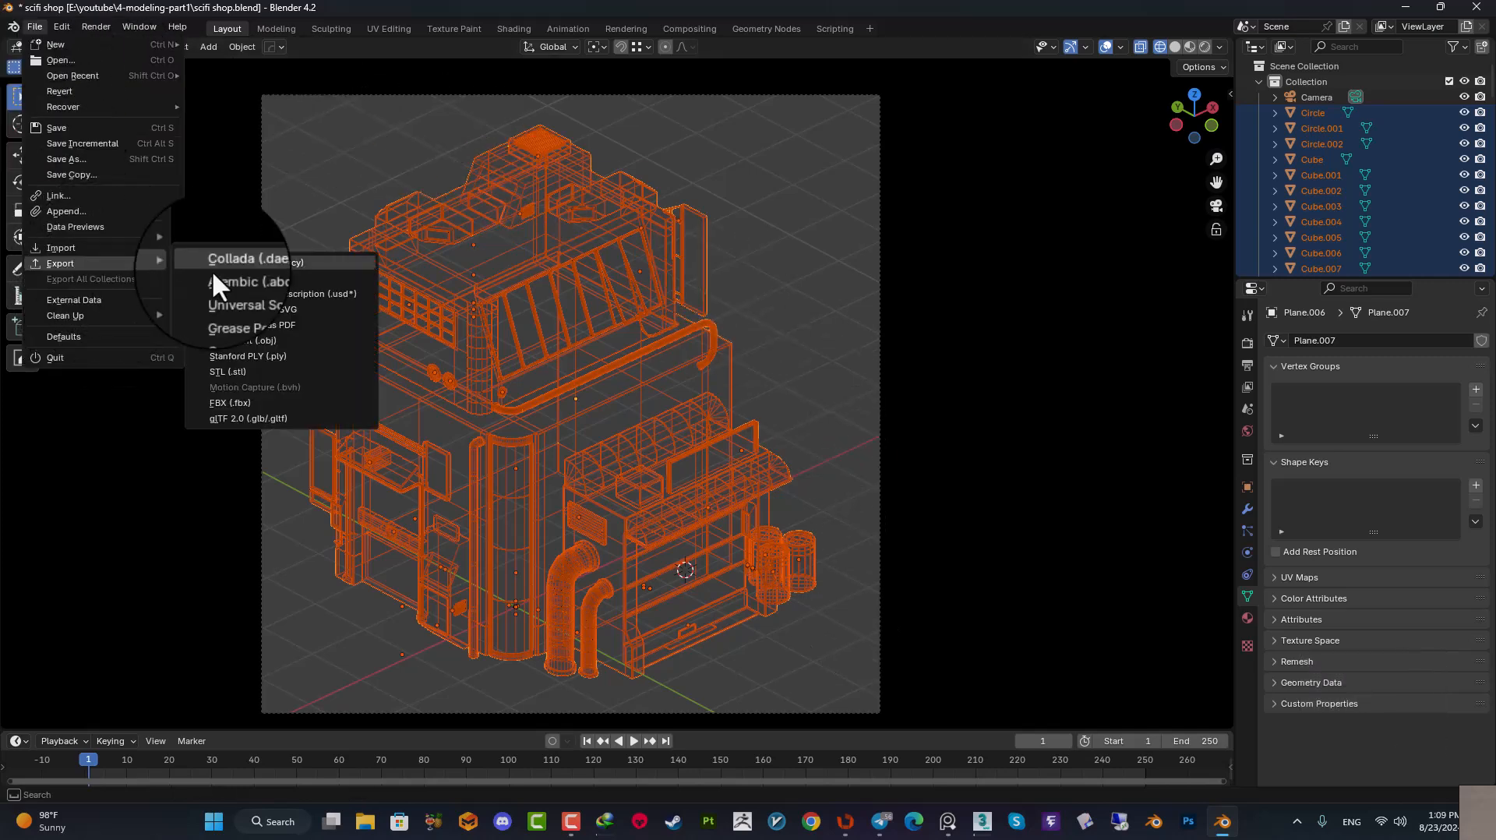
{"action": "left_click", "coordinate": [249, 402]}
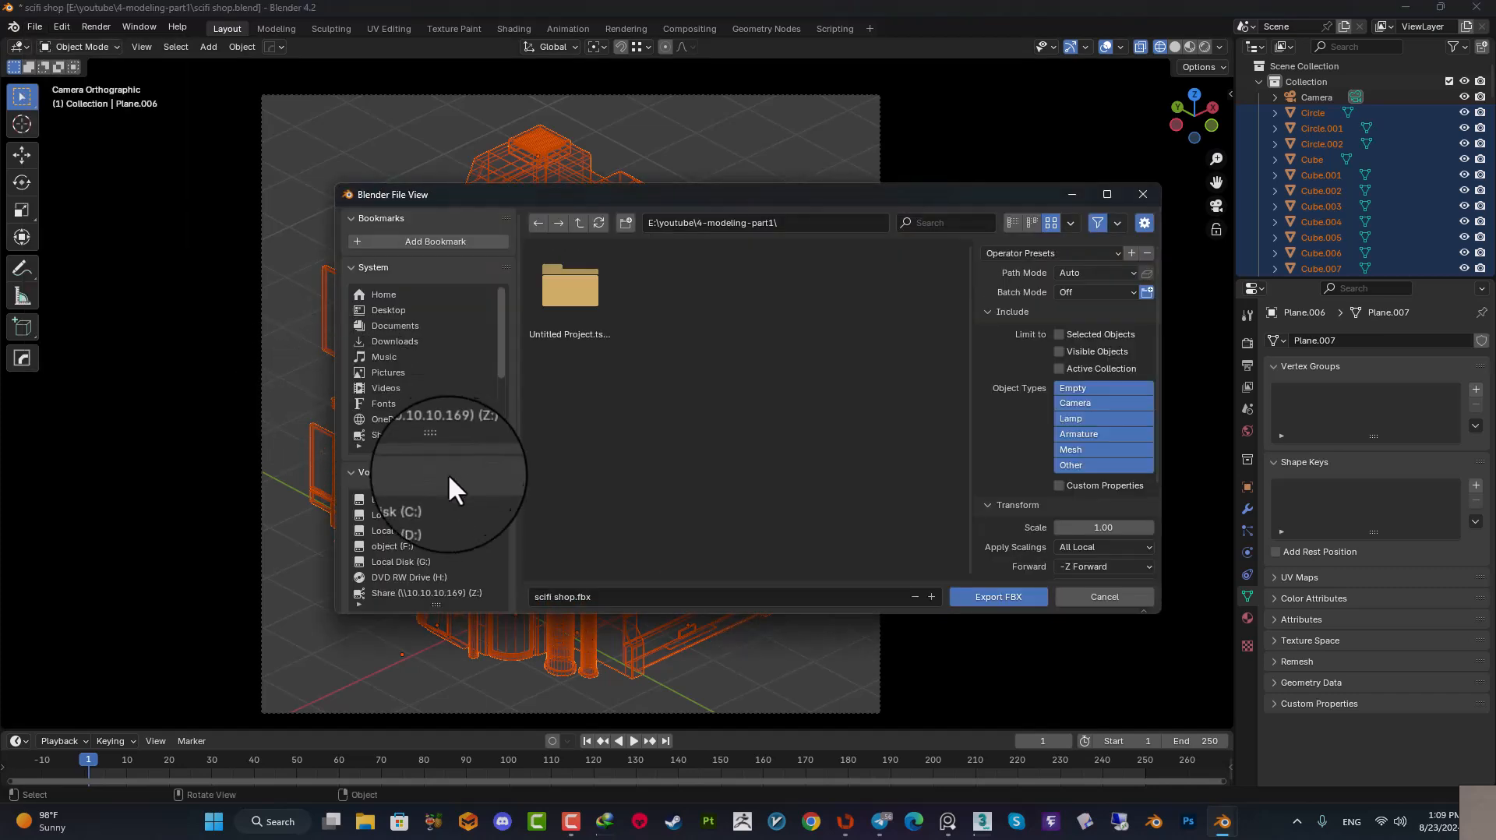
{"action": "left_click", "coordinate": [398, 531]}
{"action": "double_click", "coordinate": [805, 453]}
{"action": "right_click", "coordinate": [915, 431]}
{"action": "left_click", "coordinate": [852, 511]}
{"action": "type", "text": "Unwraping-Part1"}
{"action": "key", "text": "Left"}
{"action": "type", "text": "11"}
{"action": "left_click", "coordinate": [853, 512]}
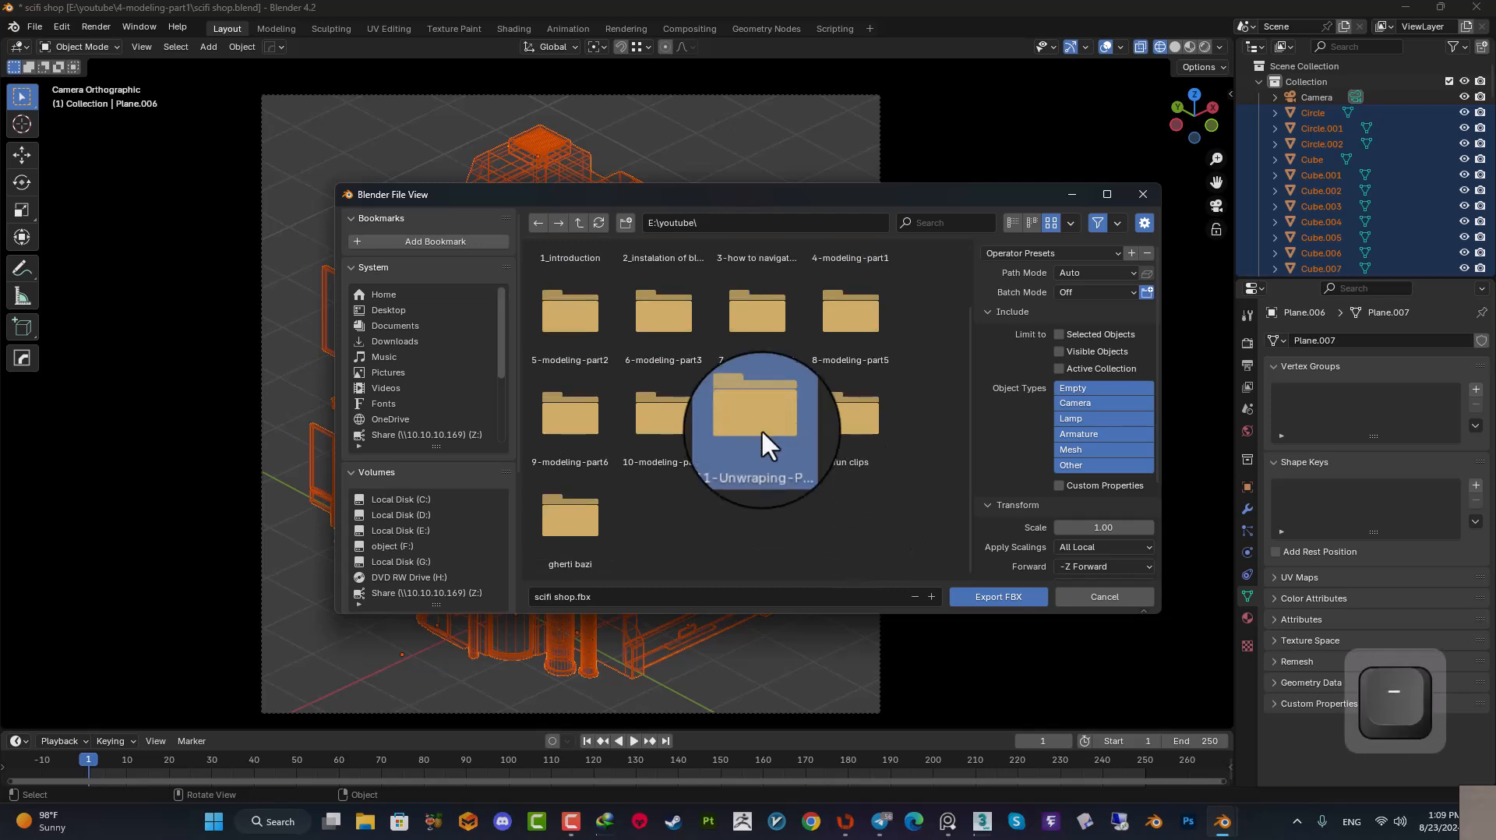
{"action": "double_click", "coordinate": [743, 444]}
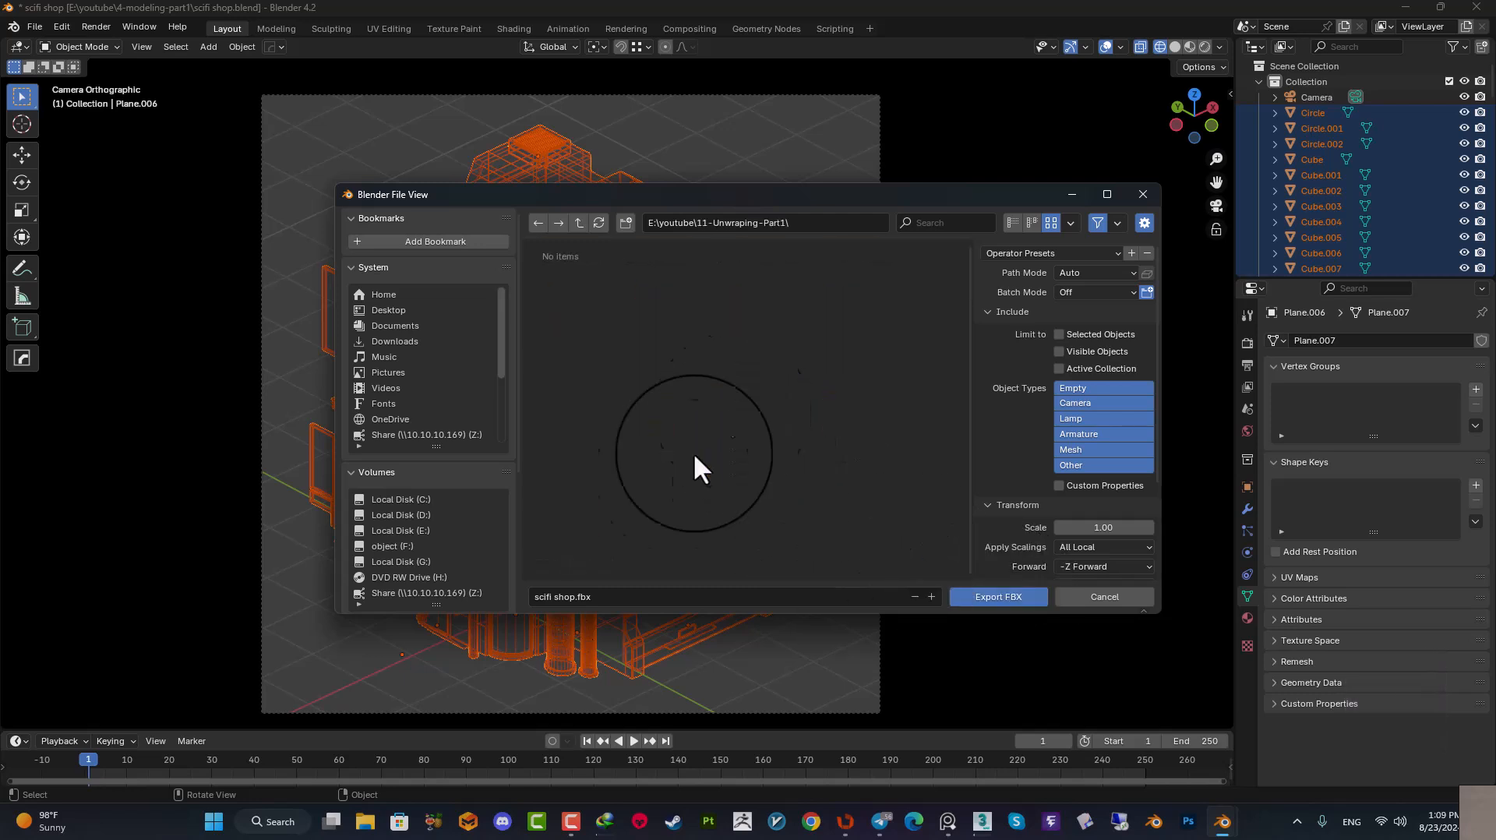
- Limit the FBX export to selected objects and export the model as scifi shop.fbx
{"action": "left_click", "coordinate": [580, 597]}
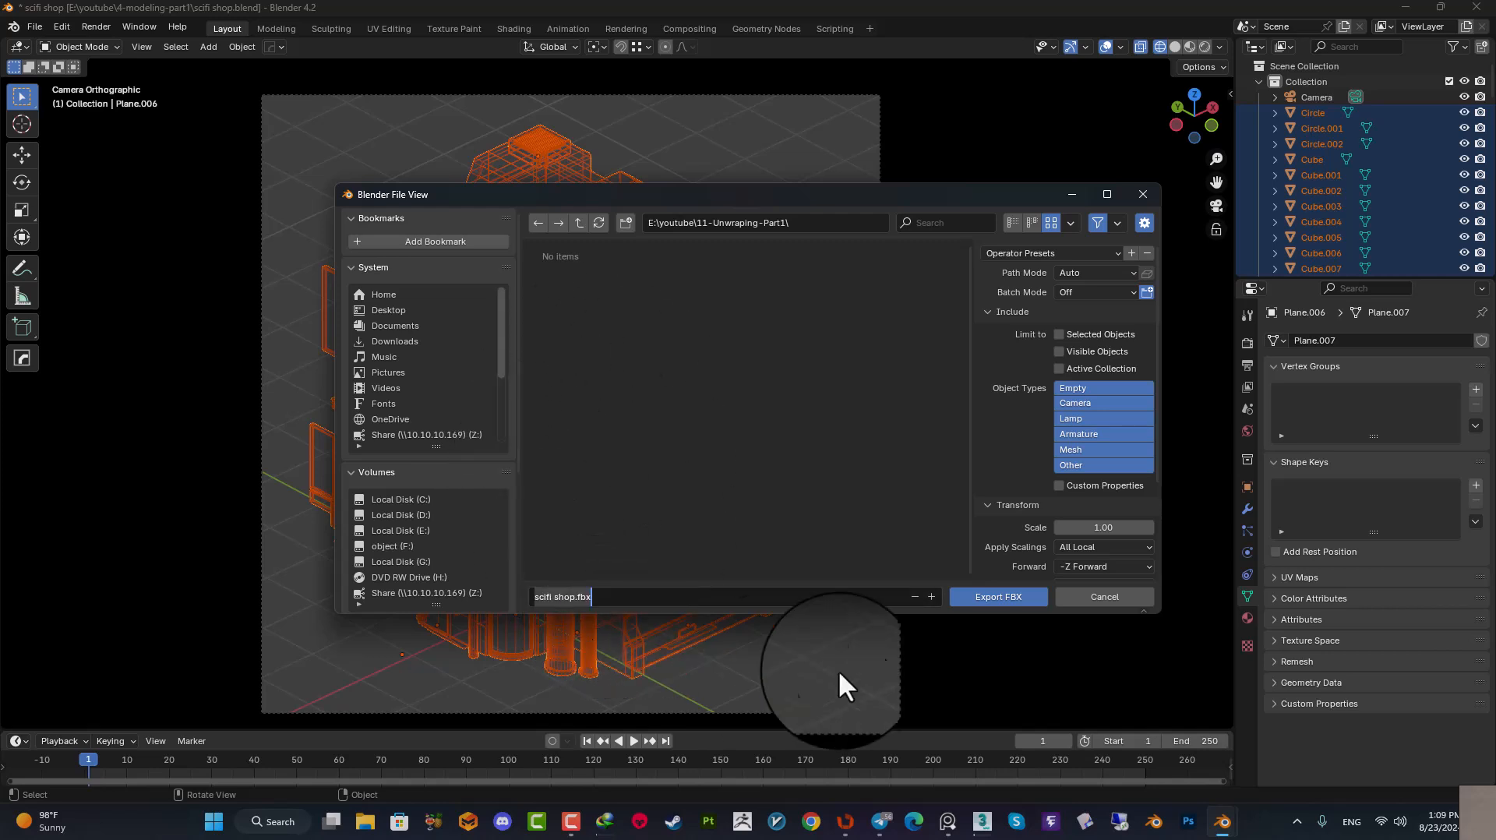
{"action": "left_click", "coordinate": [1057, 338]}
{"action": "left_click", "coordinate": [1057, 335]}
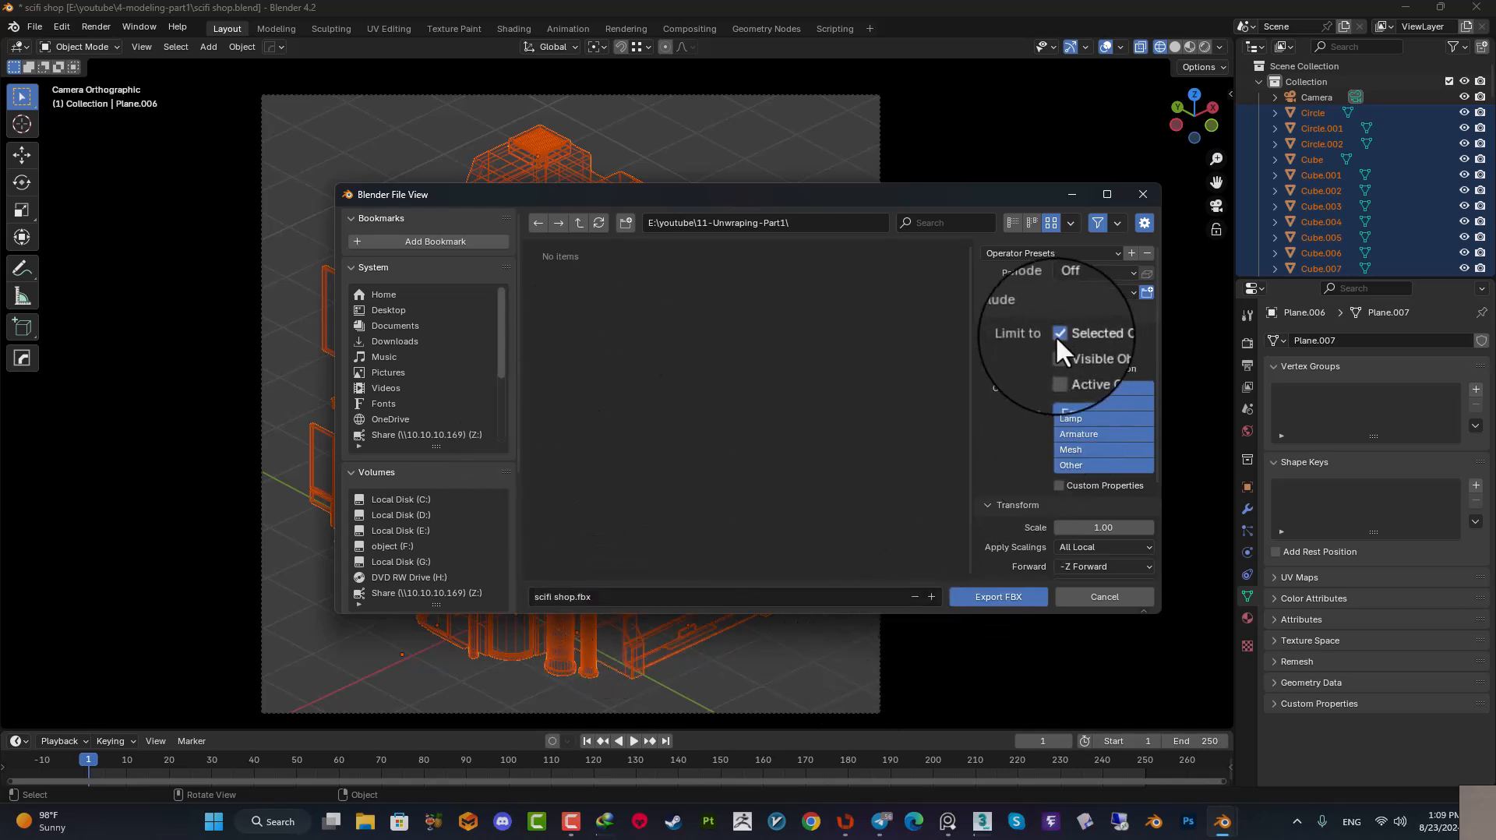
{"action": "left_click", "coordinate": [998, 597]}
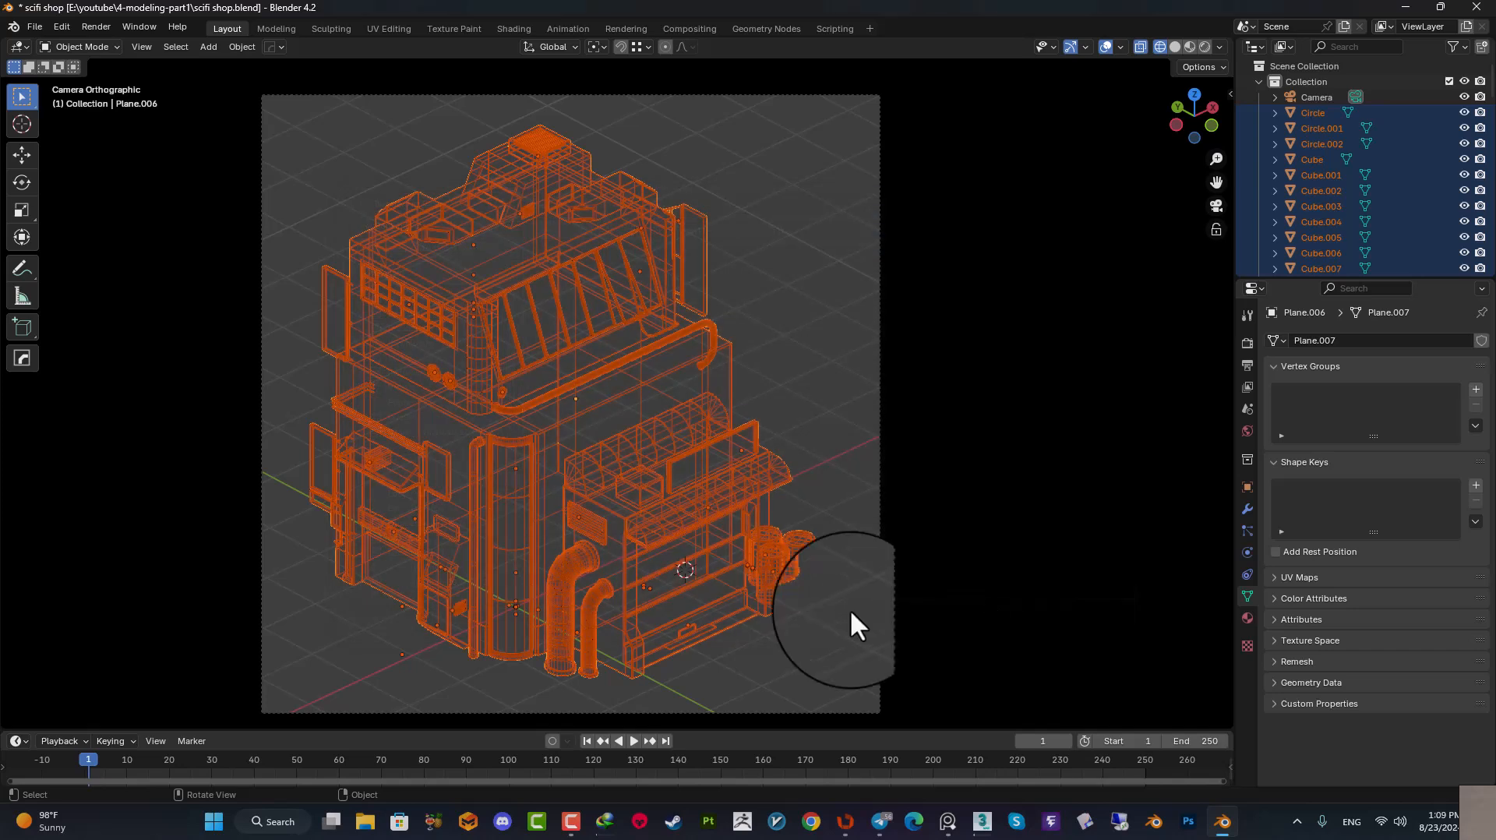
- Switch to RizomUV and load scifi shop.fbx from the E:\youtube\11-Unwraping-Part1 folder
{"action": "left_click", "coordinate": [846, 821]}
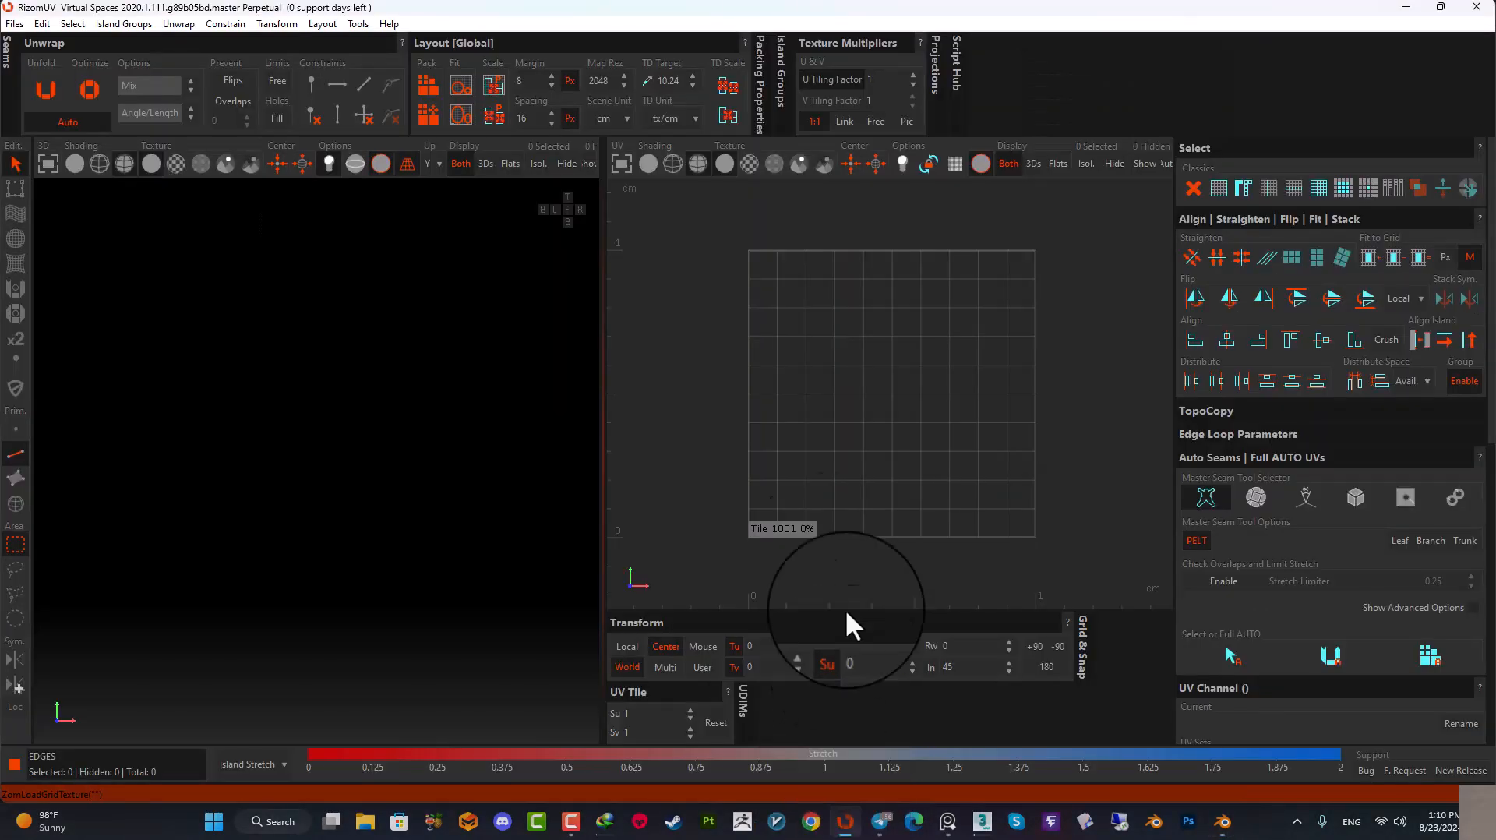
{"action": "left_click", "coordinate": [9, 25]}
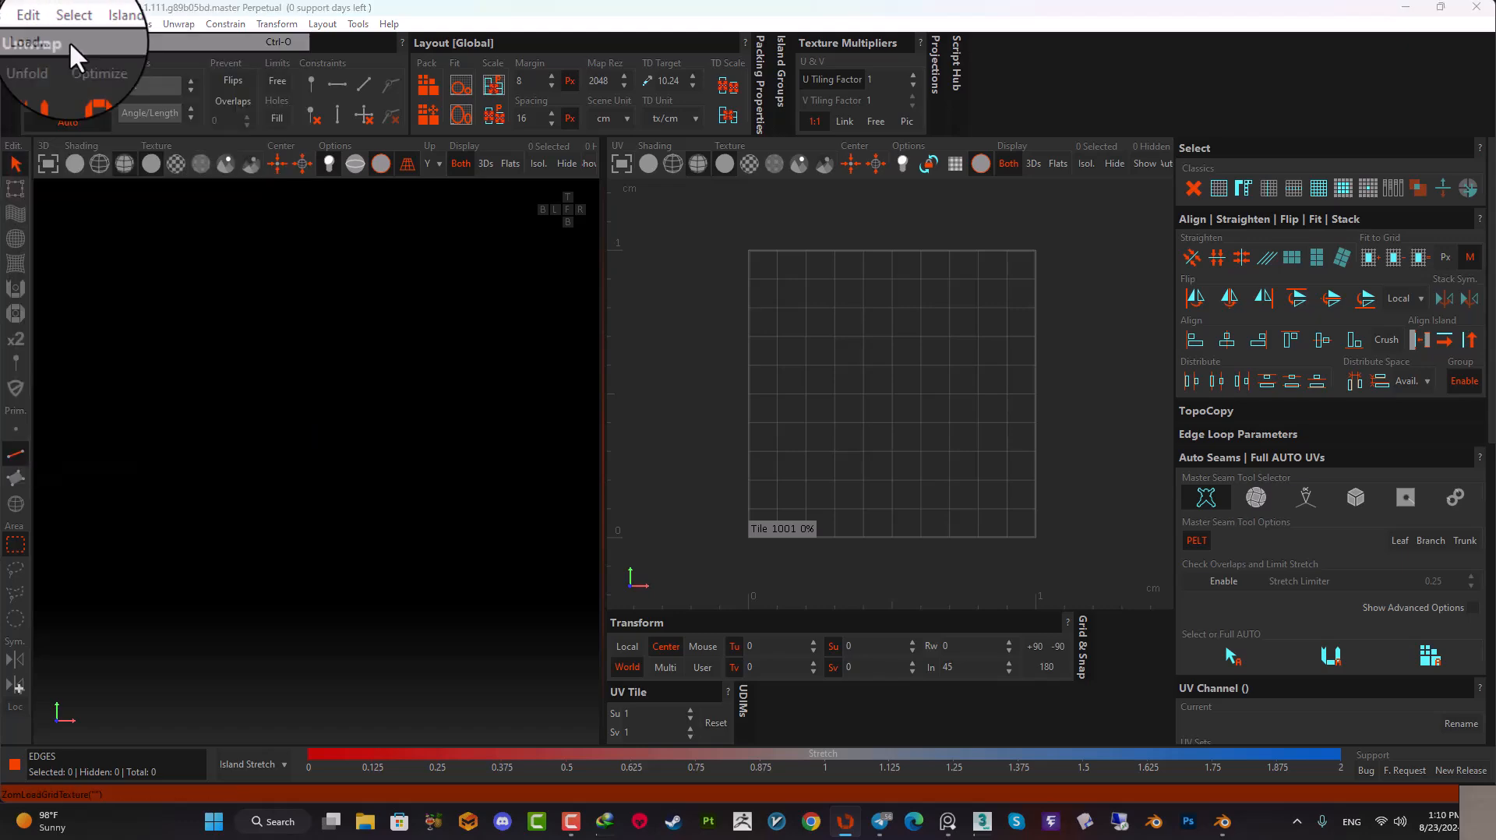
{"action": "left_click", "coordinate": [15, 24]}
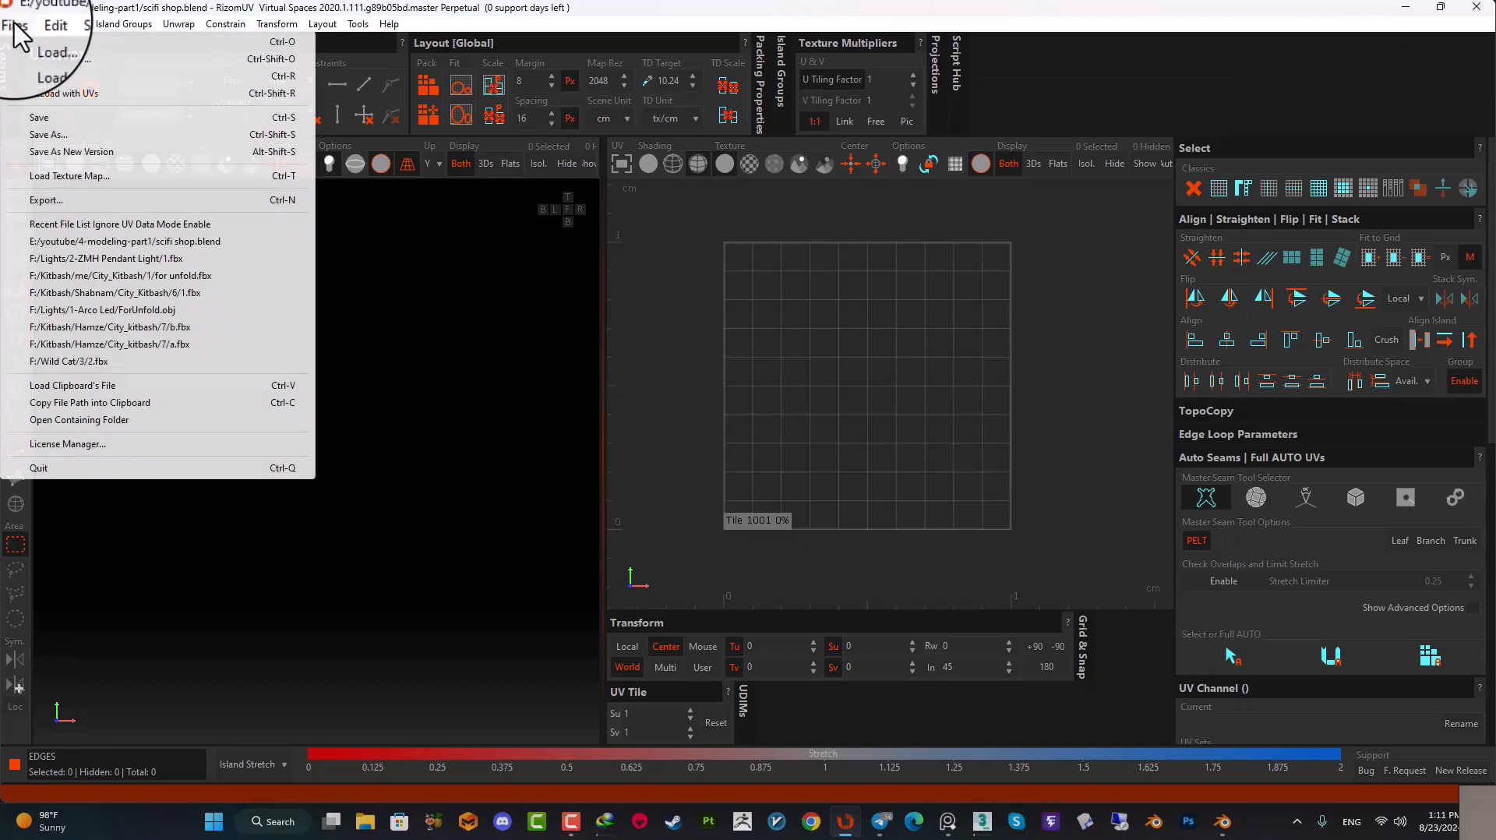
{"action": "left_click", "coordinate": [57, 45]}
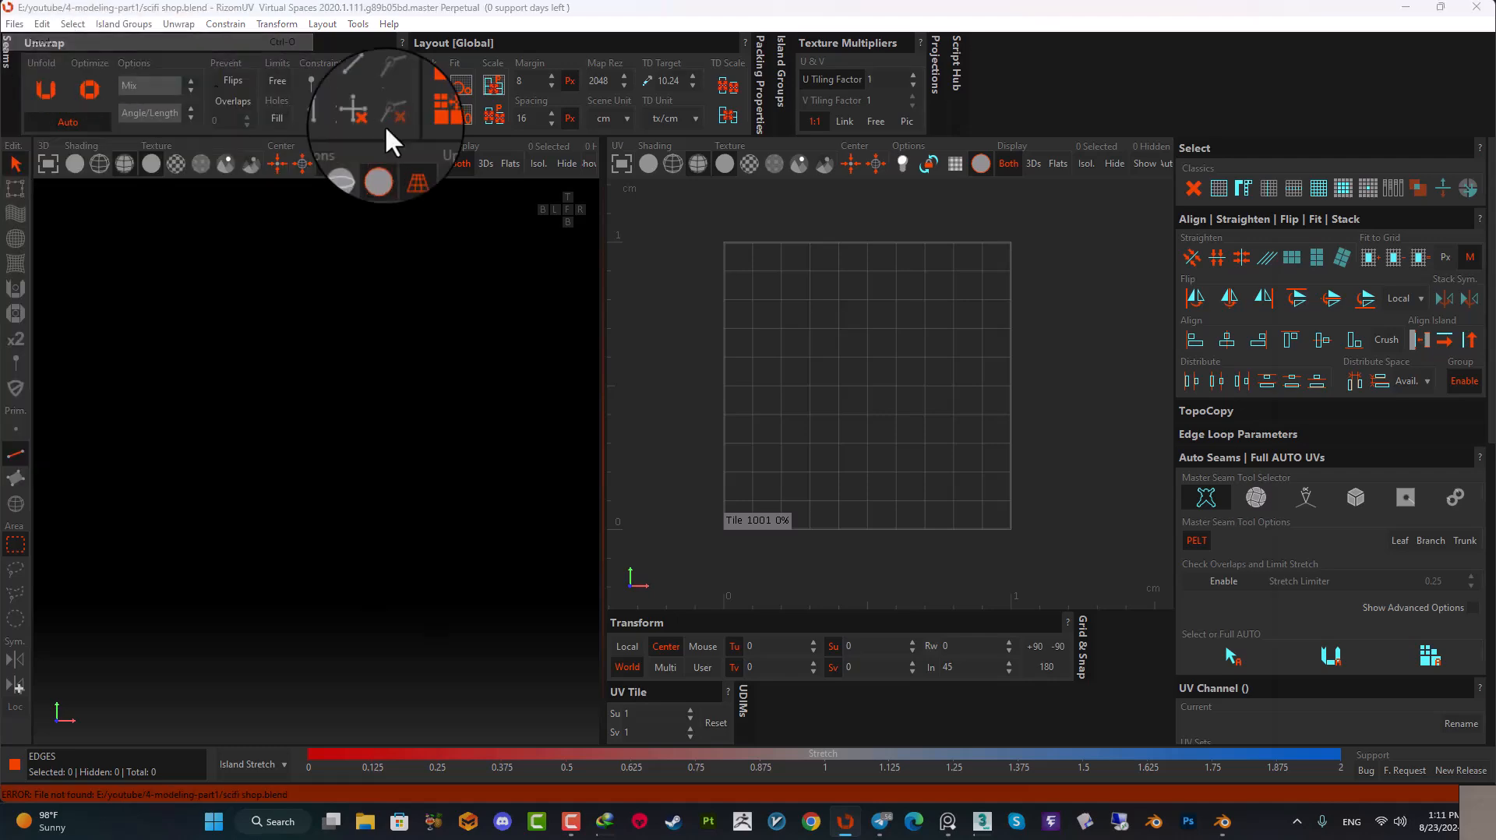
{"action": "key", "text": "alt+Up"}
{"action": "left_click", "coordinate": [336, 375]}
{"action": "double_click", "coordinate": [336, 375]}
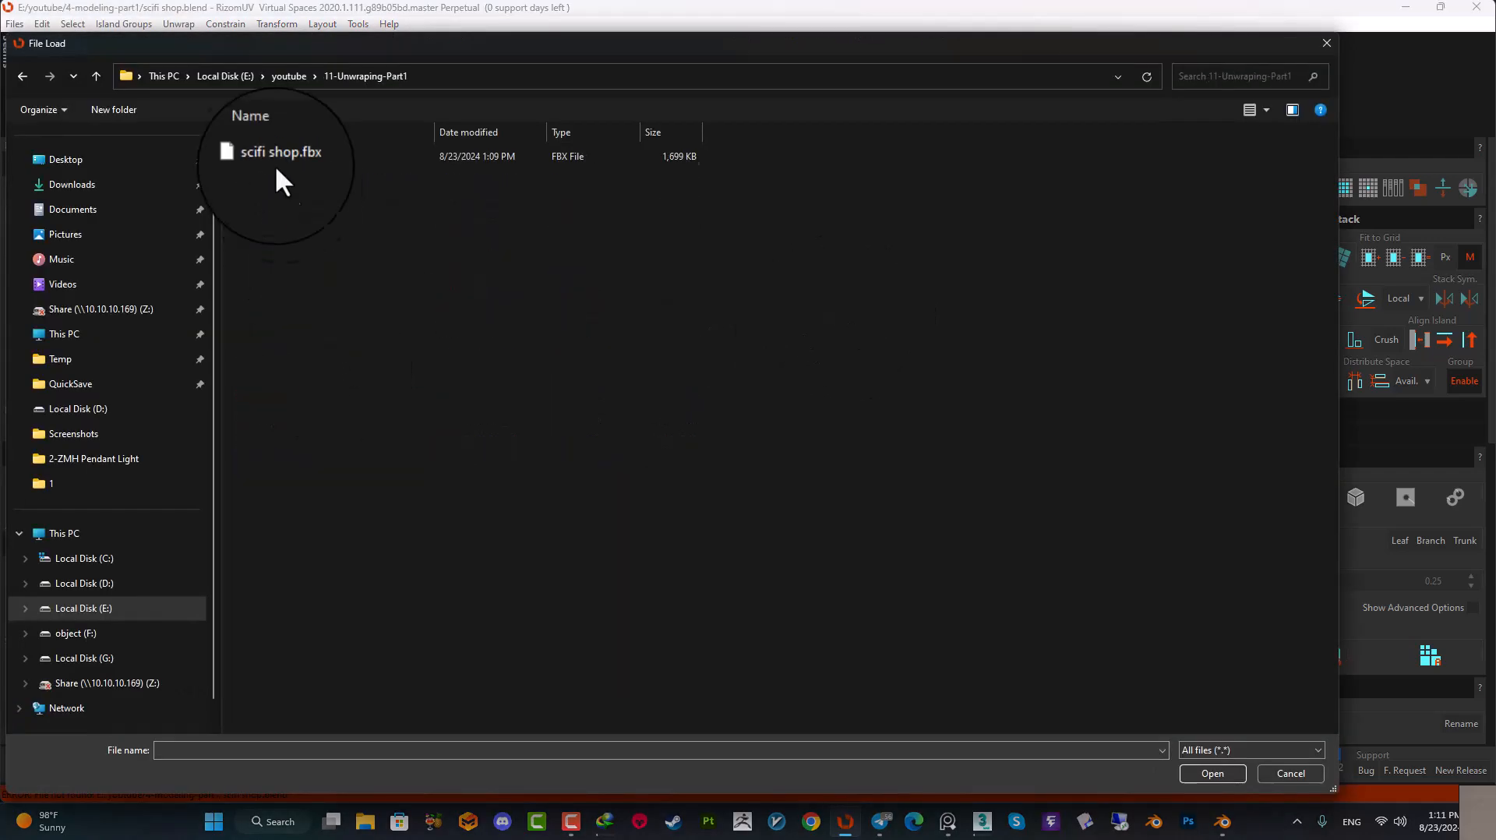
{"action": "double_click", "coordinate": [313, 156]}
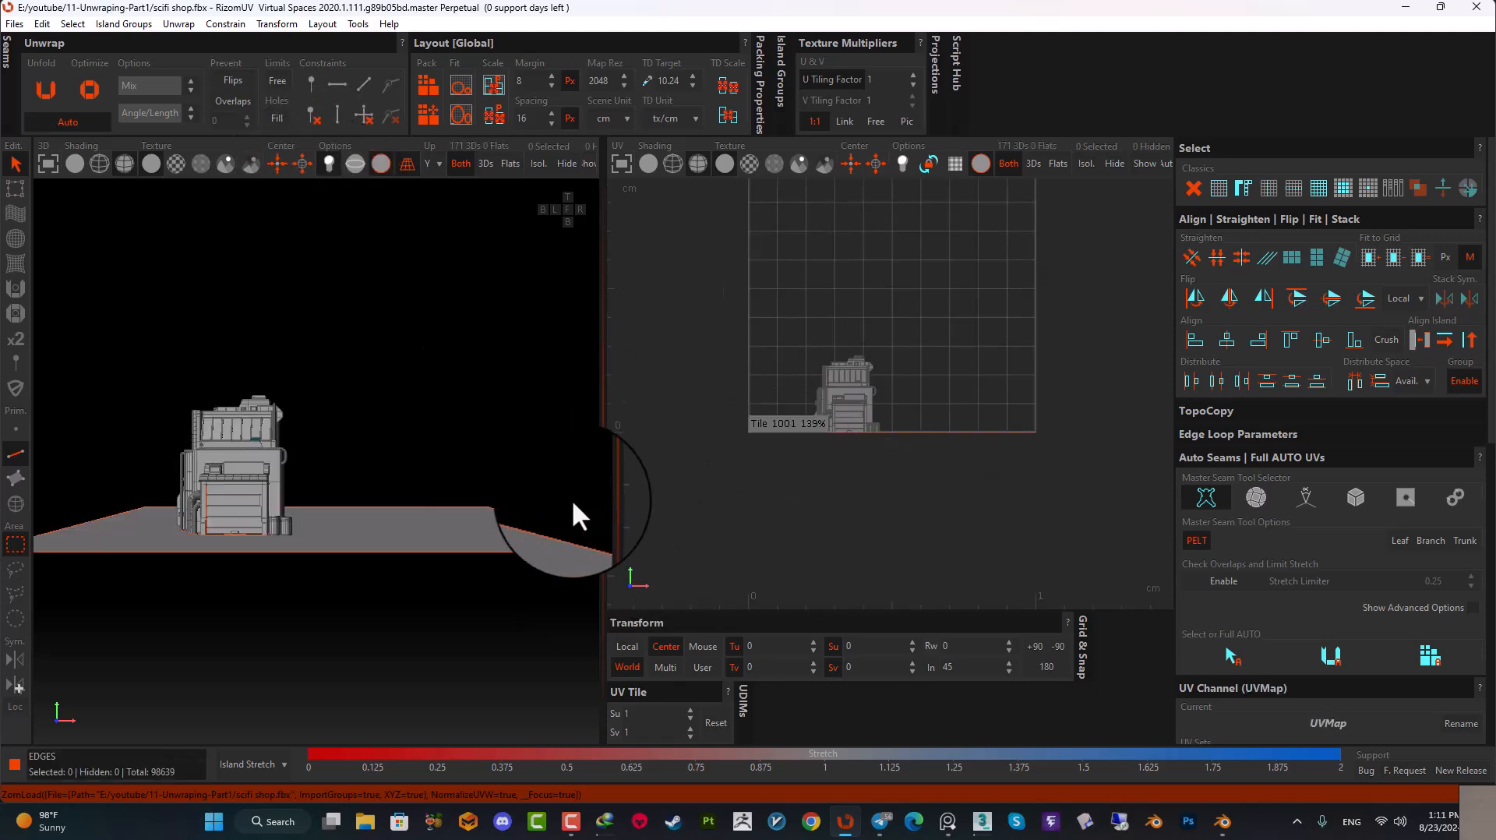
- Switch back to Blender and deselect the large ground plane, leaving only the shop parts selected
{"action": "left_click", "coordinate": [1220, 817]}
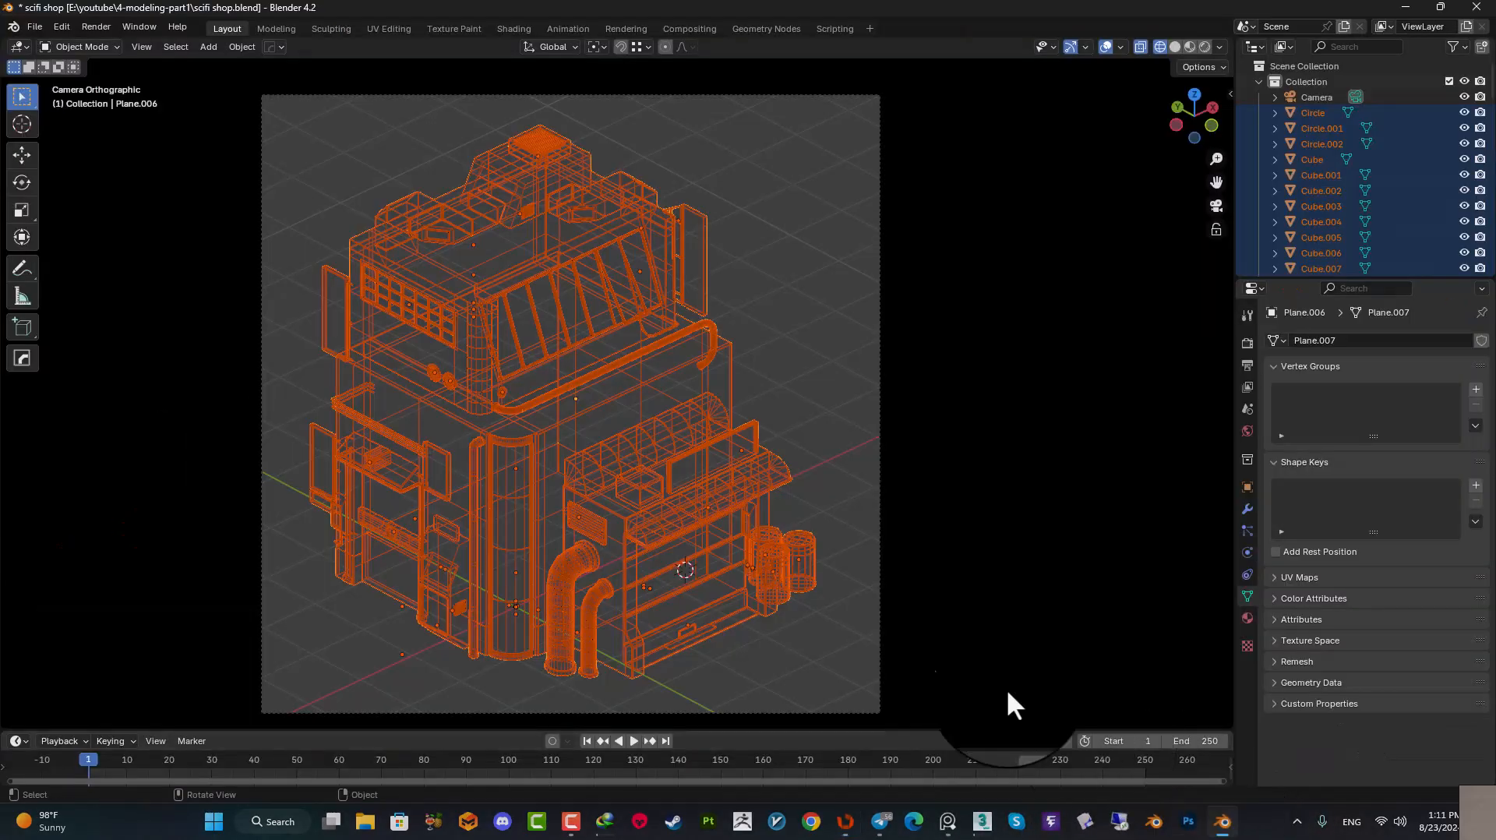
{"action": "key", "text": "ctrl"}
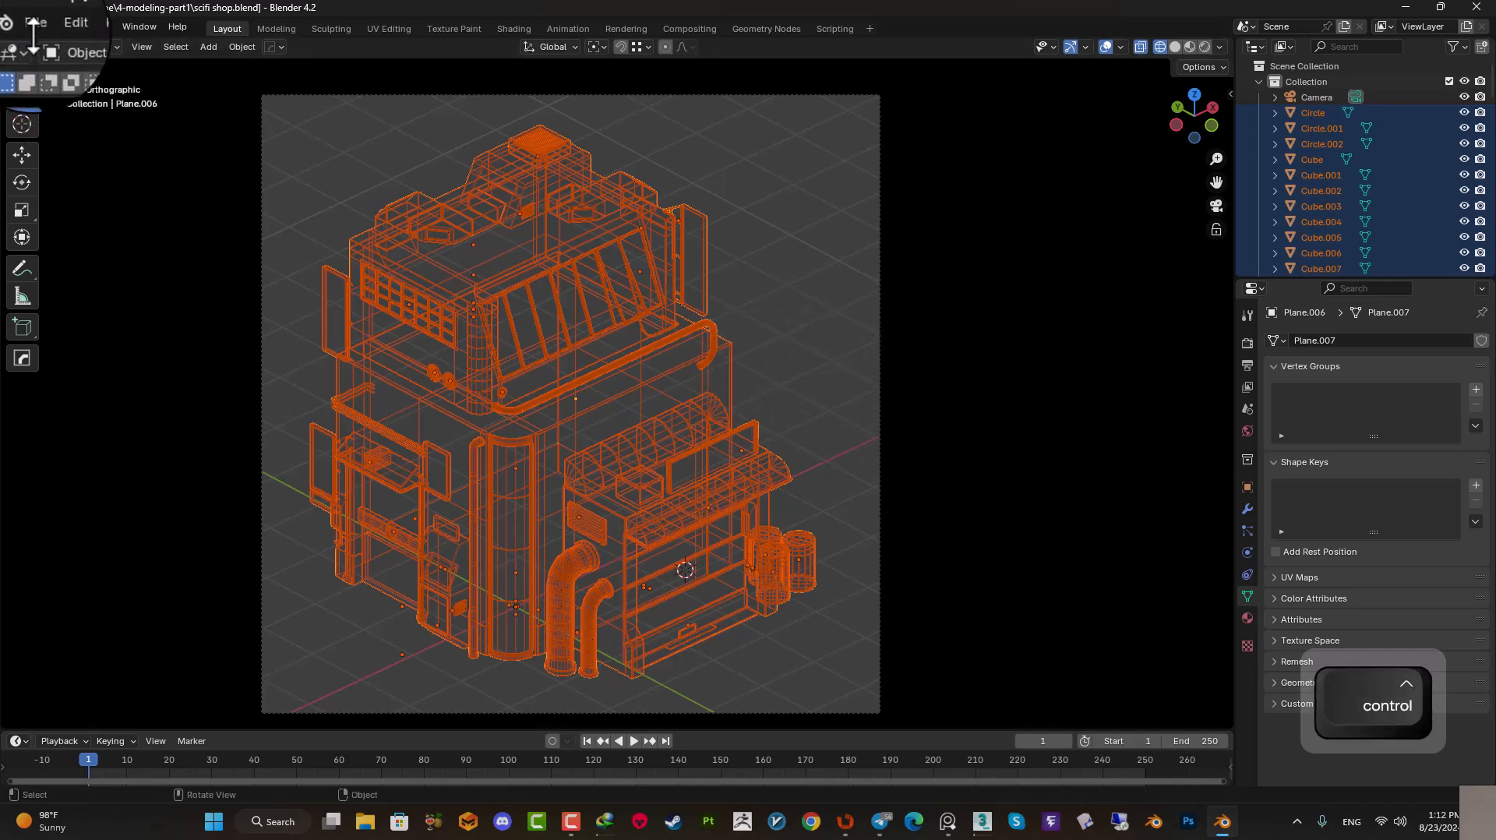
{"action": "scroll", "coordinate": [710, 385], "scroll_direction": "down", "scroll_amount": 6}
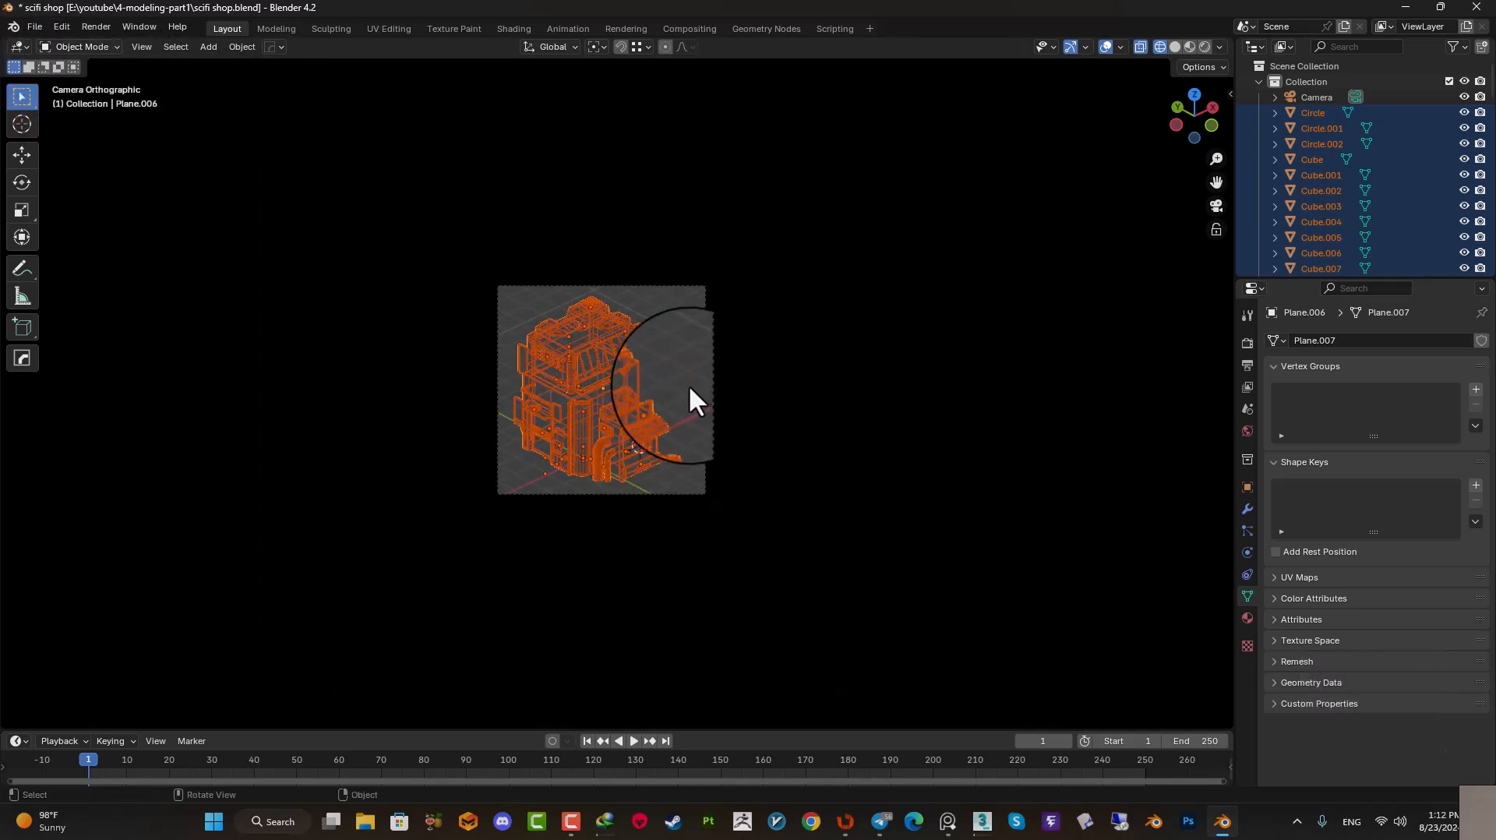
{"action": "key", "text": "KP_7"}
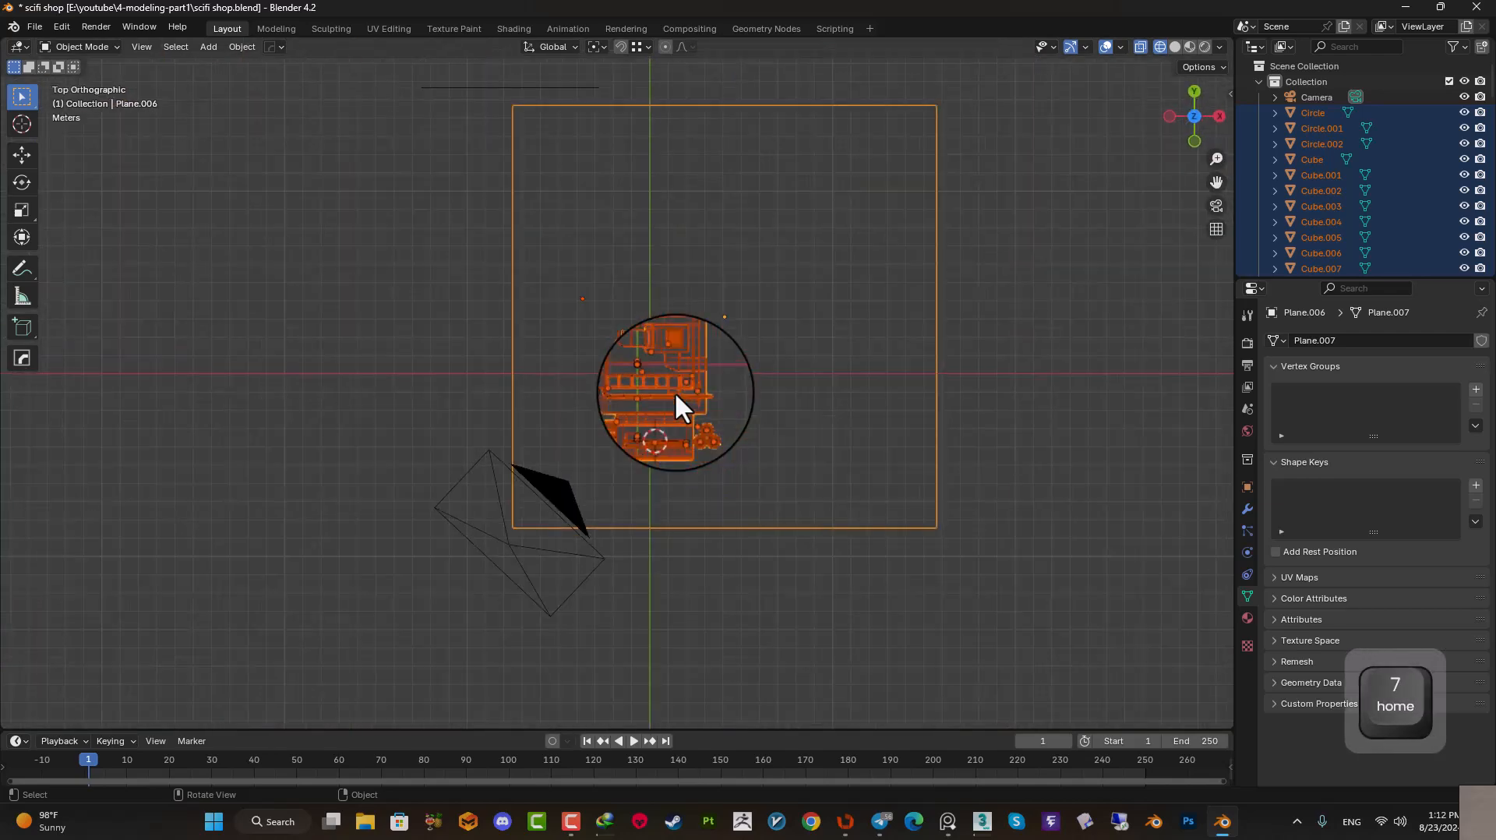
{"action": "scroll", "coordinate": [674, 391], "scroll_direction": "down", "scroll_amount": 3}
{"action": "scroll", "coordinate": [675, 392], "scroll_direction": "up", "scroll_amount": 9}
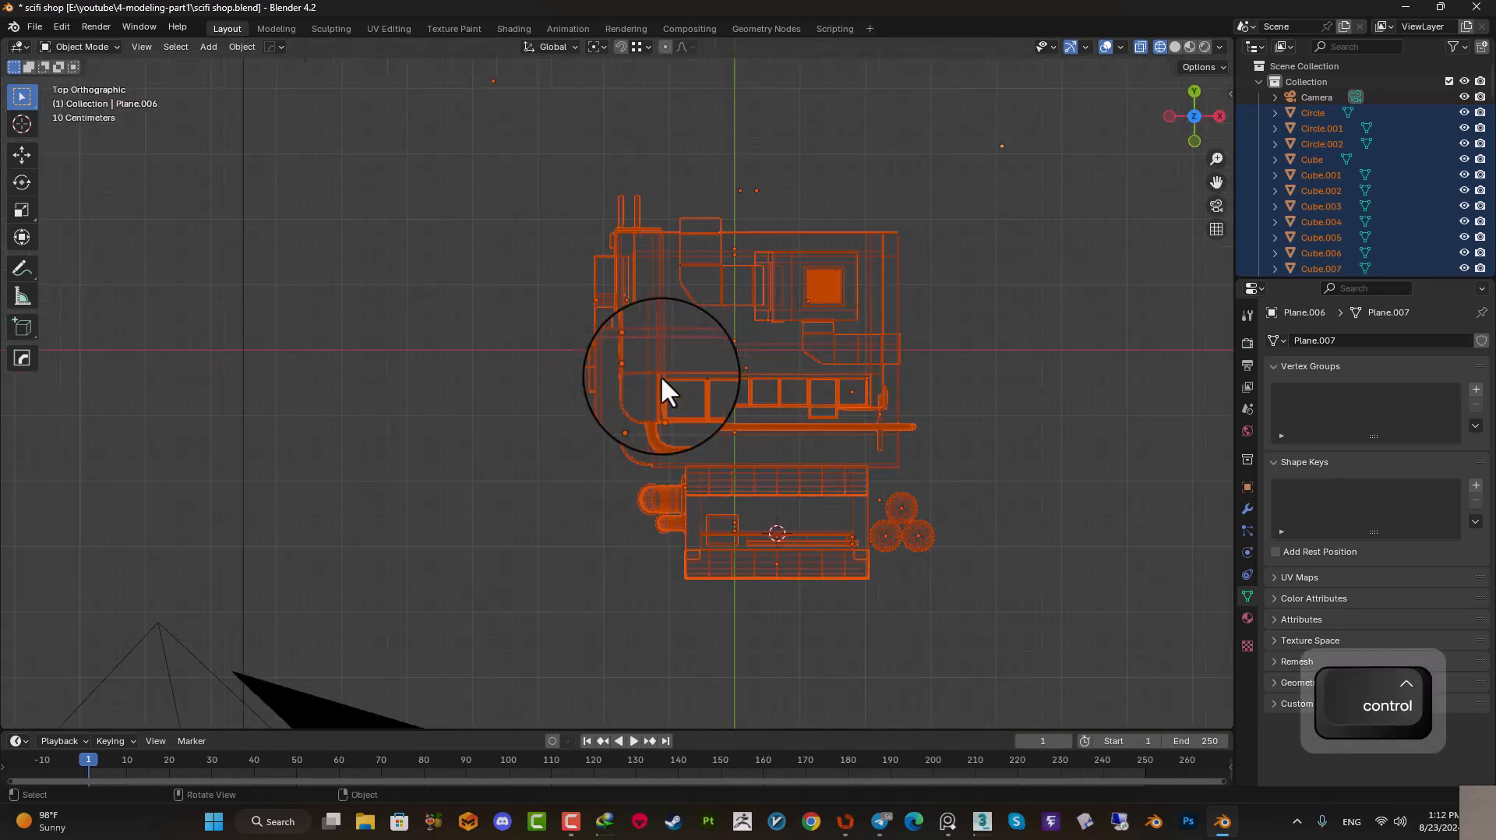
{"action": "scroll", "coordinate": [678, 391], "scroll_direction": "down", "scroll_amount": 2}
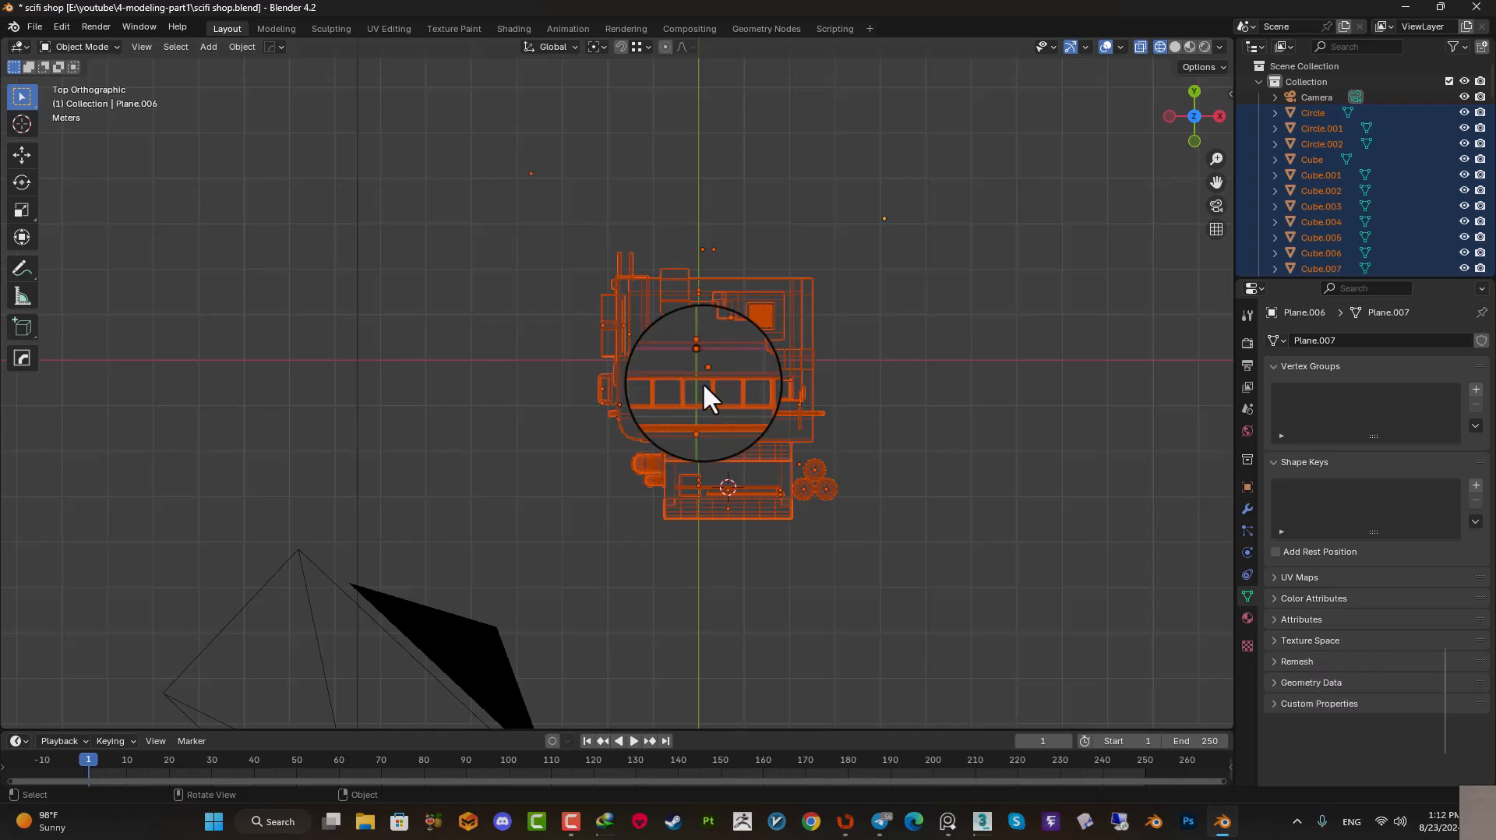
{"action": "key", "text": "KP_0"}
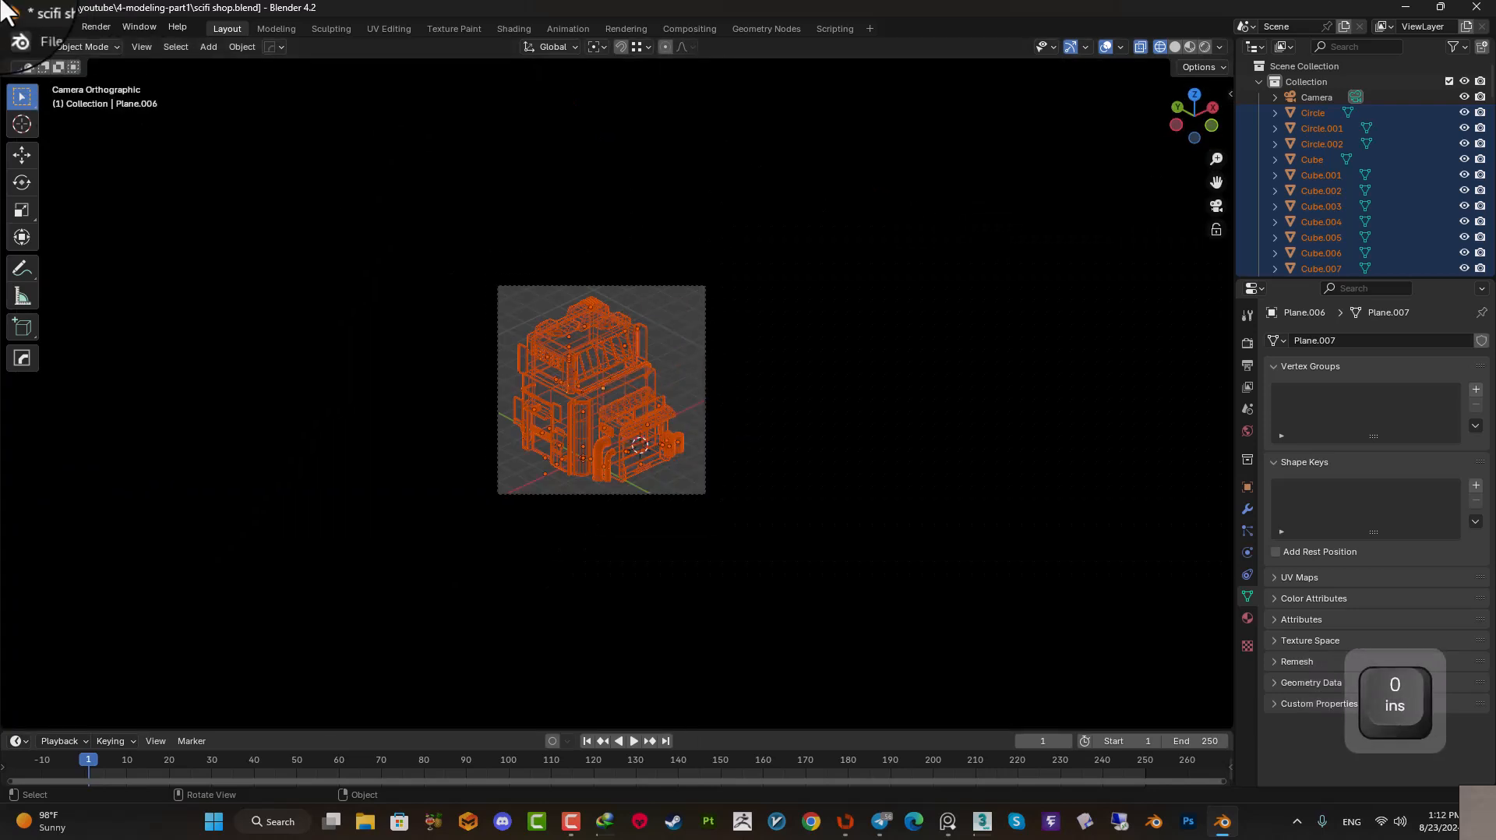
- Export the selected shop parts to FBX, overwriting scifi shop.fbx in the 11-Unwraping-Part1 folder
{"action": "left_click", "coordinate": [35, 27]}
{"action": "mouse_move", "coordinate": [84, 262]}
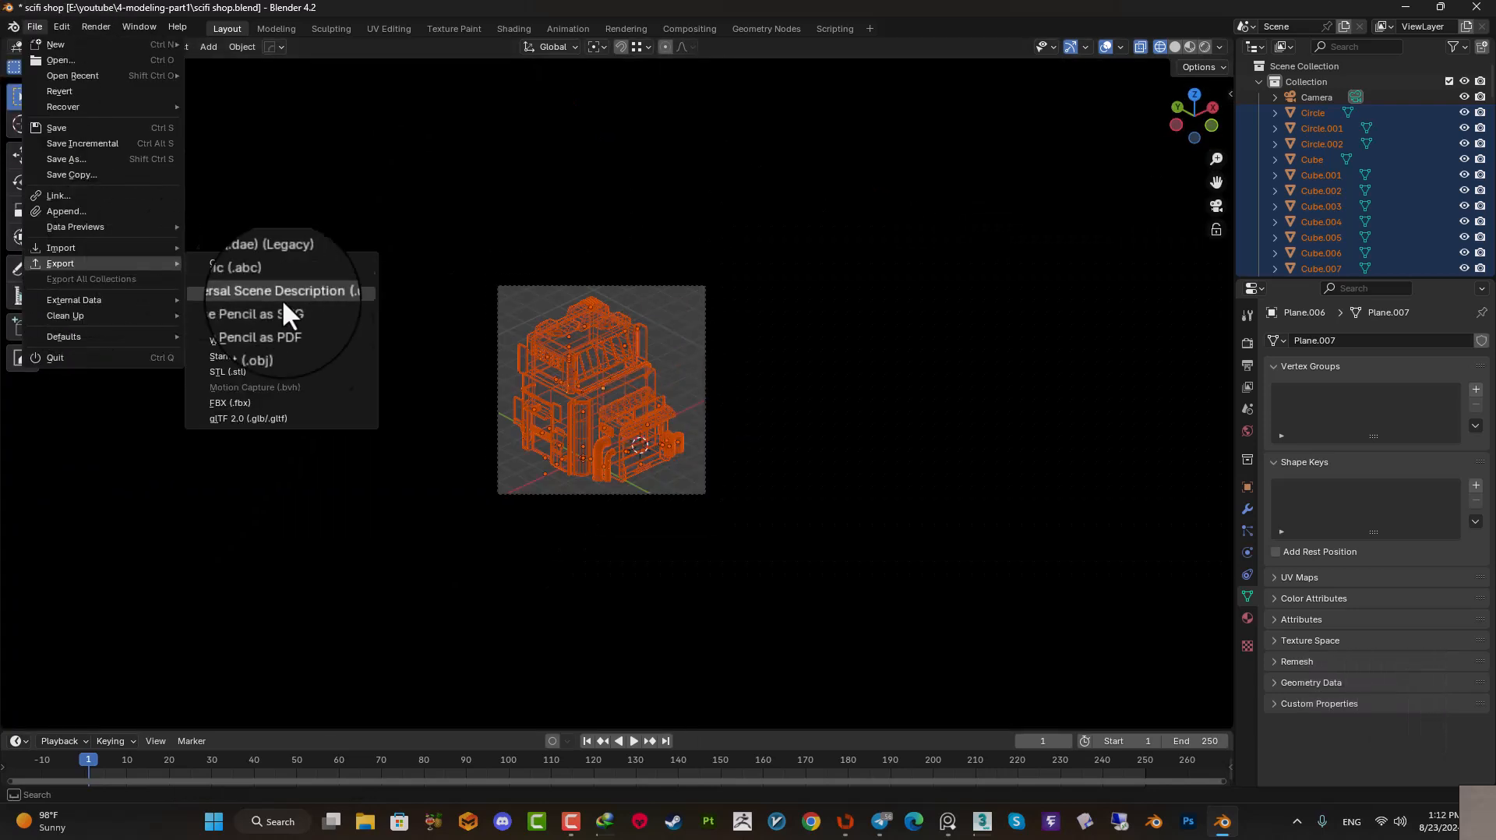
{"action": "left_click", "coordinate": [304, 411]}
{"action": "left_click", "coordinate": [574, 354]}
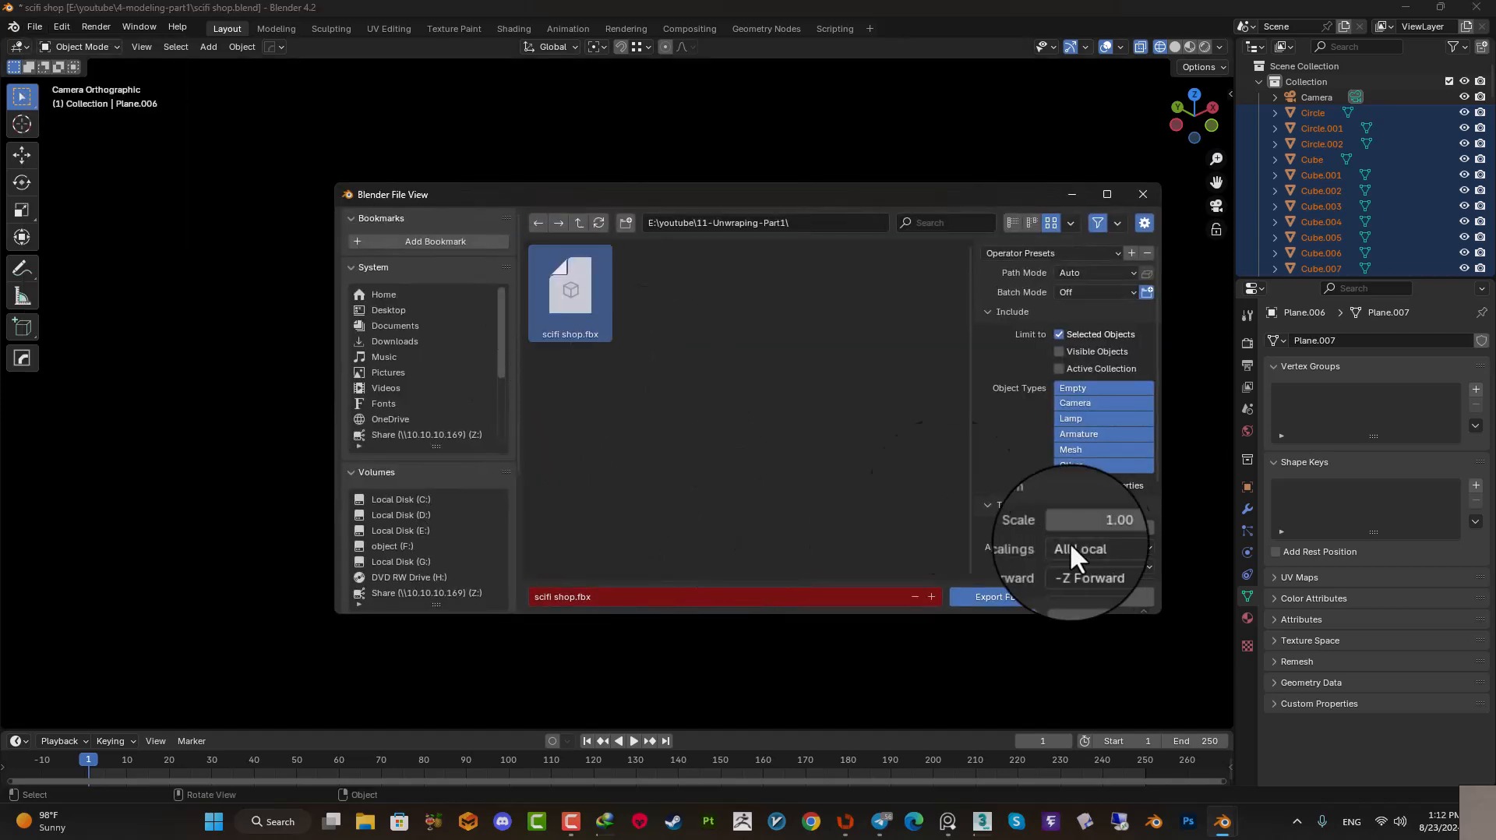
{"action": "left_click", "coordinate": [1020, 596]}
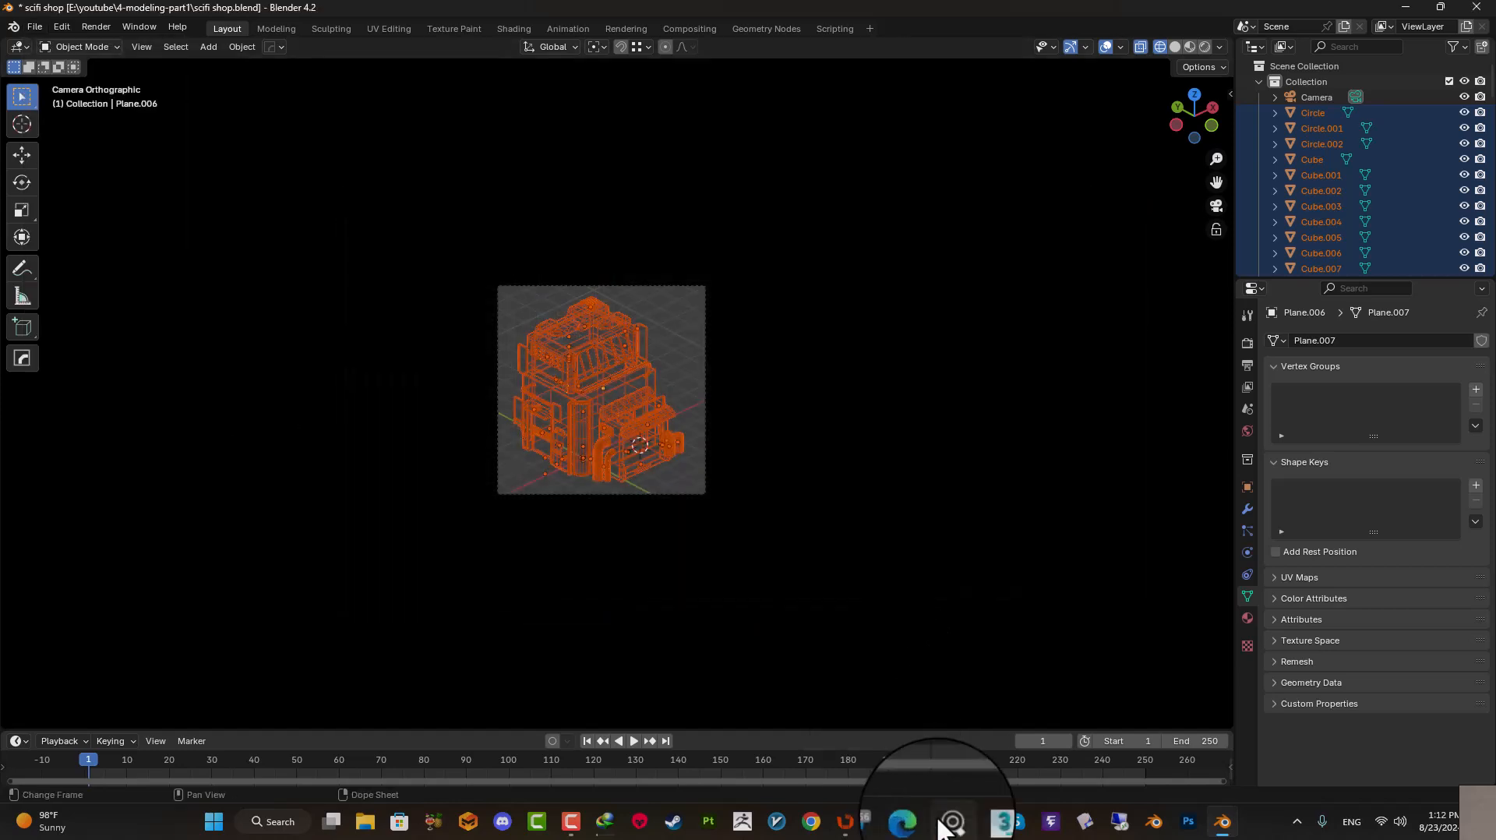
- Switch to RizomUV and load the newly exported scifi shop.fbx
{"action": "left_click", "coordinate": [845, 821]}
{"action": "scroll", "coordinate": [361, 478], "scroll_direction": "up", "scroll_amount": 3}
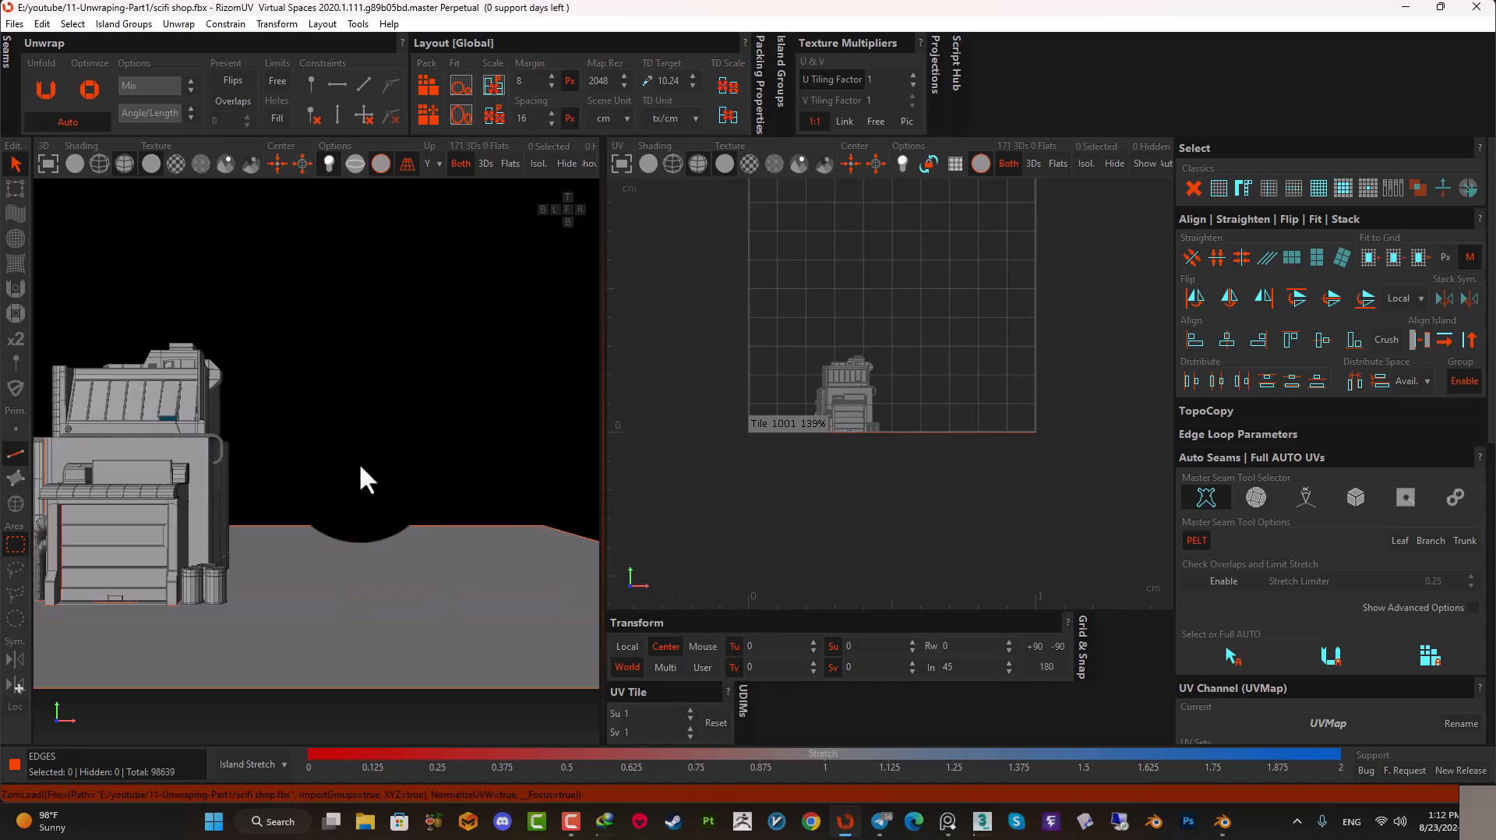
{"action": "left_click", "coordinate": [14, 23]}
{"action": "left_click", "coordinate": [31, 61]}
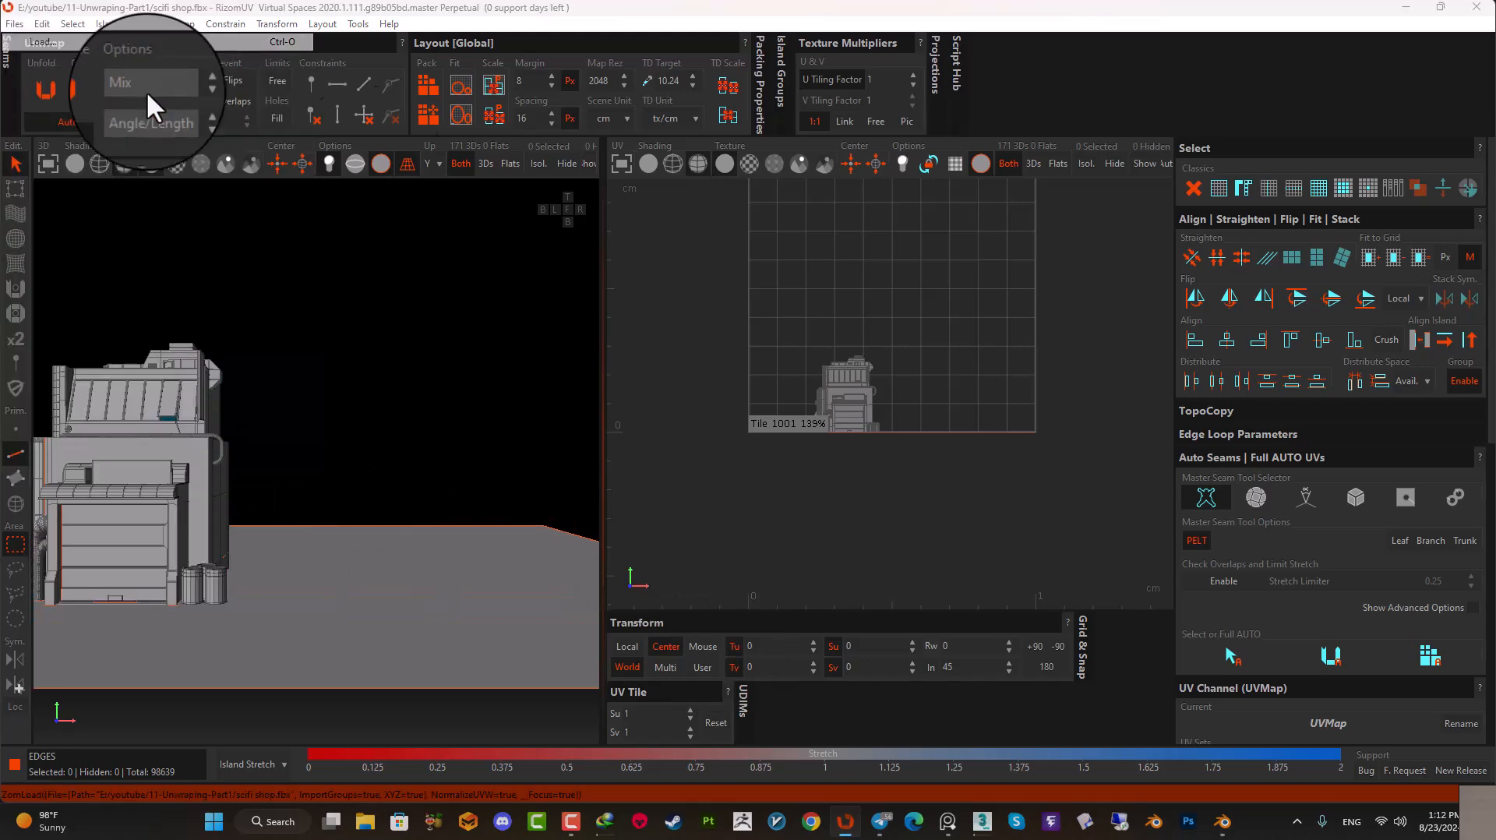
{"action": "double_click", "coordinate": [280, 156]}
- Examine the loaded shop model from several angles in the 3D view
{"action": "left_click_drag", "start_coordinate": [451, 450], "coordinate": [327, 416], "text": "alt"}
{"action": "right_click_drag", "start_coordinate": [328, 415], "coordinate": [367, 455], "text": "alt"}
{"action": "left_click_drag", "start_coordinate": [336, 447], "coordinate": [369, 439], "text": "alt"}
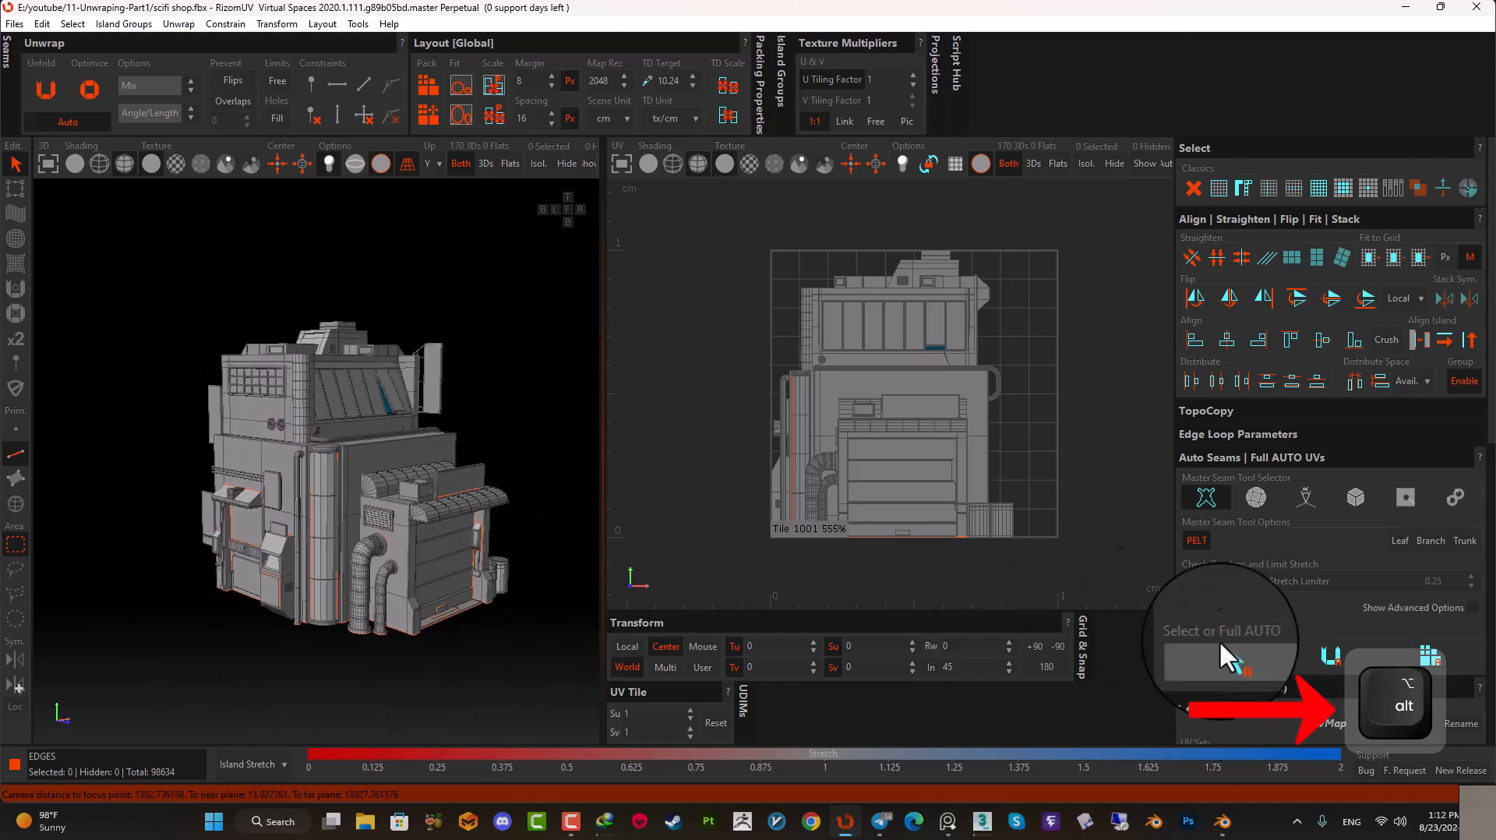
{"action": "left_click_drag", "start_coordinate": [573, 450], "coordinate": [471, 281], "text": "alt"}
{"action": "mouse_move", "coordinate": [471, 281]}
{"action": "middle_mouse_down", "text": "alt"}
{"action": "mouse_move", "coordinate": [428, 324]}
{"action": "mouse_move", "coordinate": [496, 283]}
{"action": "mouse_move", "coordinate": [429, 279]}
{"action": "mouse_move", "coordinate": [474, 281]}
{"action": "mouse_move", "coordinate": [445, 263]}
{"action": "mouse_move", "coordinate": [482, 273]}
{"action": "middle_mouse_up", "text": "alt"}
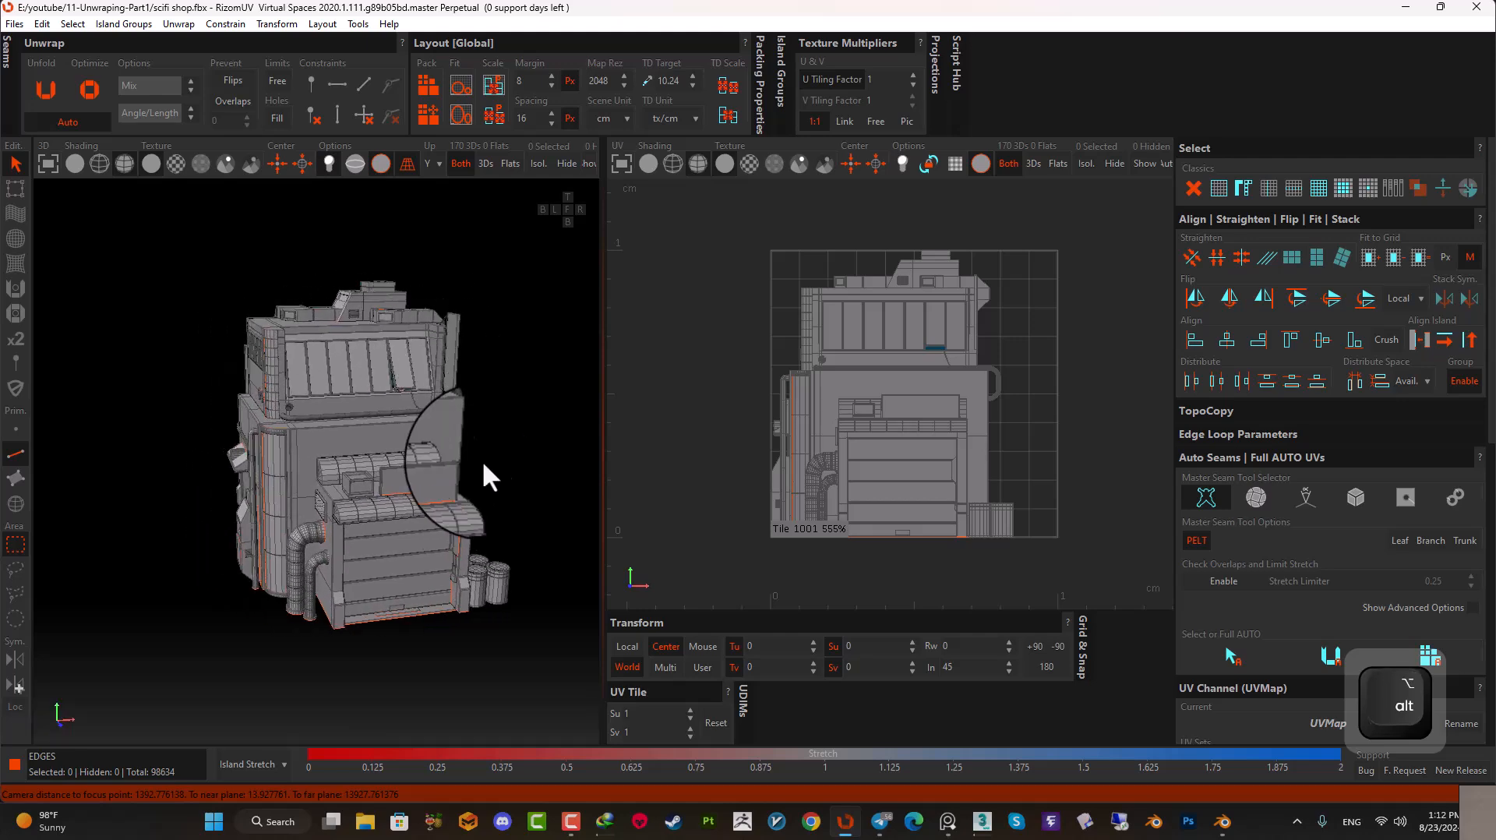
{"action": "scroll", "coordinate": [443, 493], "scroll_direction": "up", "scroll_amount": 3}
{"action": "left_click_drag", "start_coordinate": [443, 492], "coordinate": [396, 444], "text": "alt"}
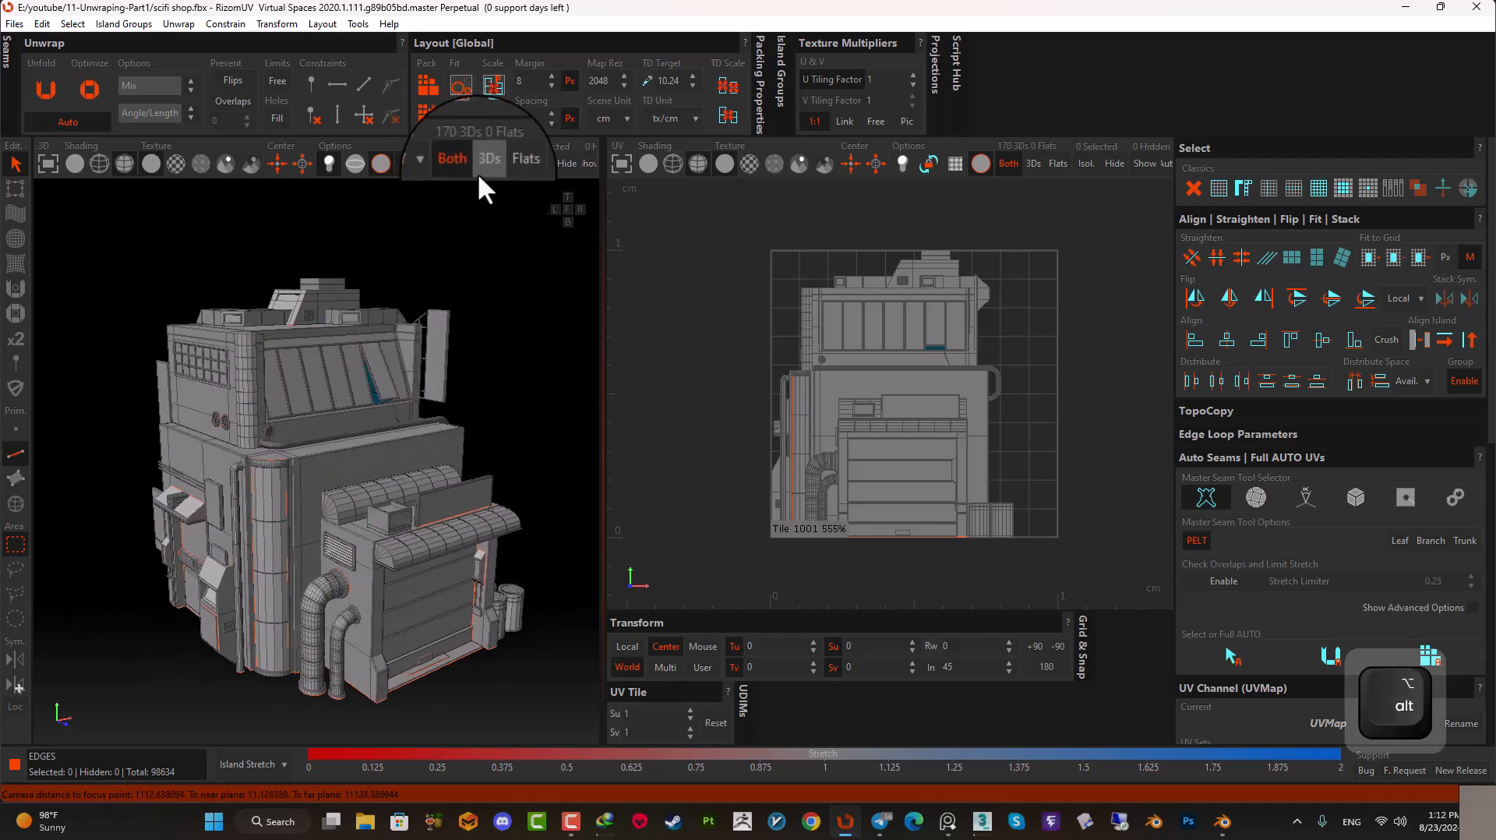
- Widen the 3D viewport, then display only 3Ds islands in it and only Flats islands in the UV viewport
{"action": "left_click_drag", "start_coordinate": [606, 219], "coordinate": [681, 220]}
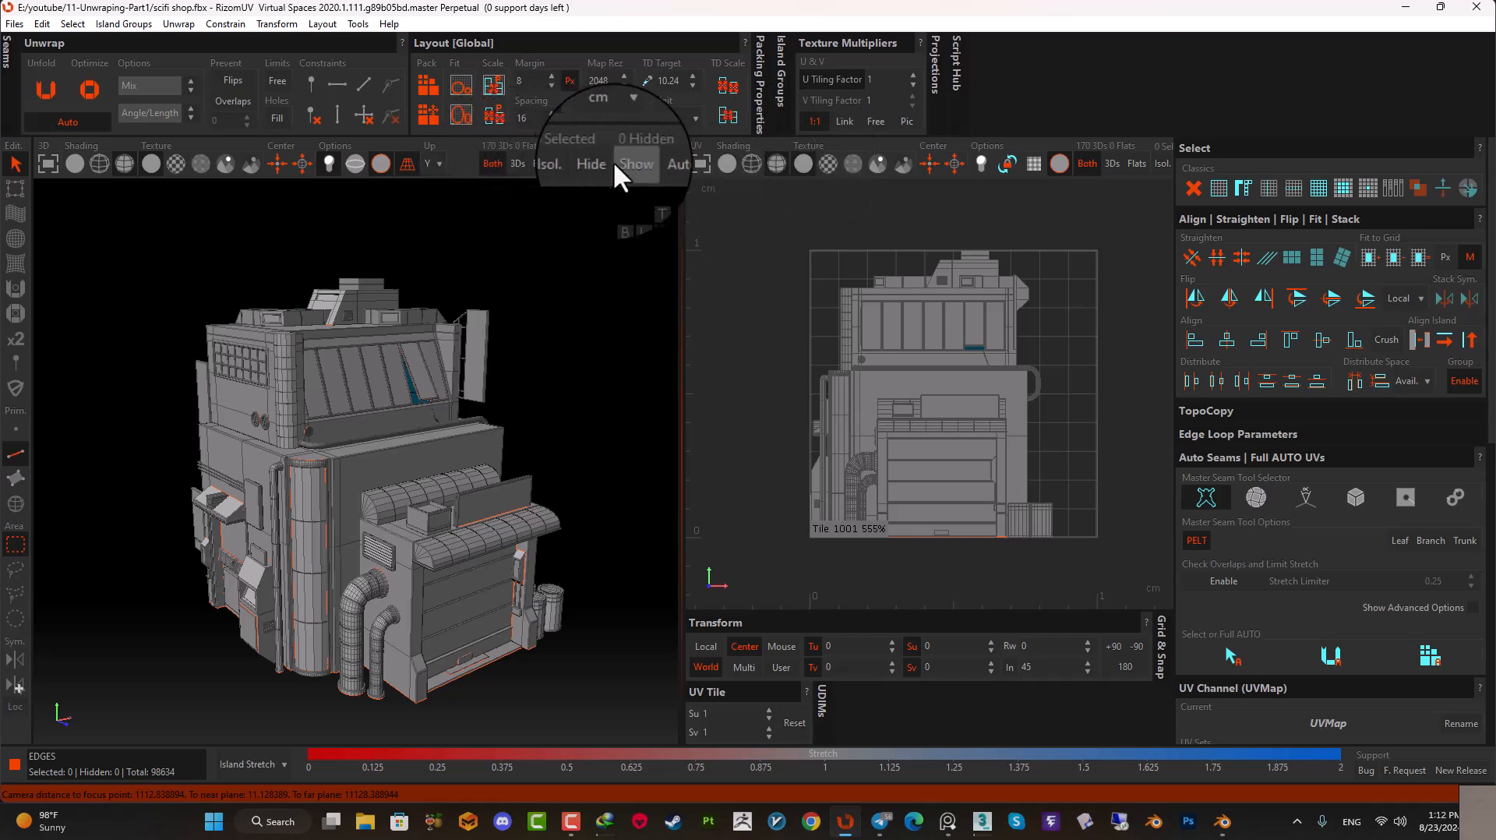
{"action": "left_click", "coordinate": [518, 163]}
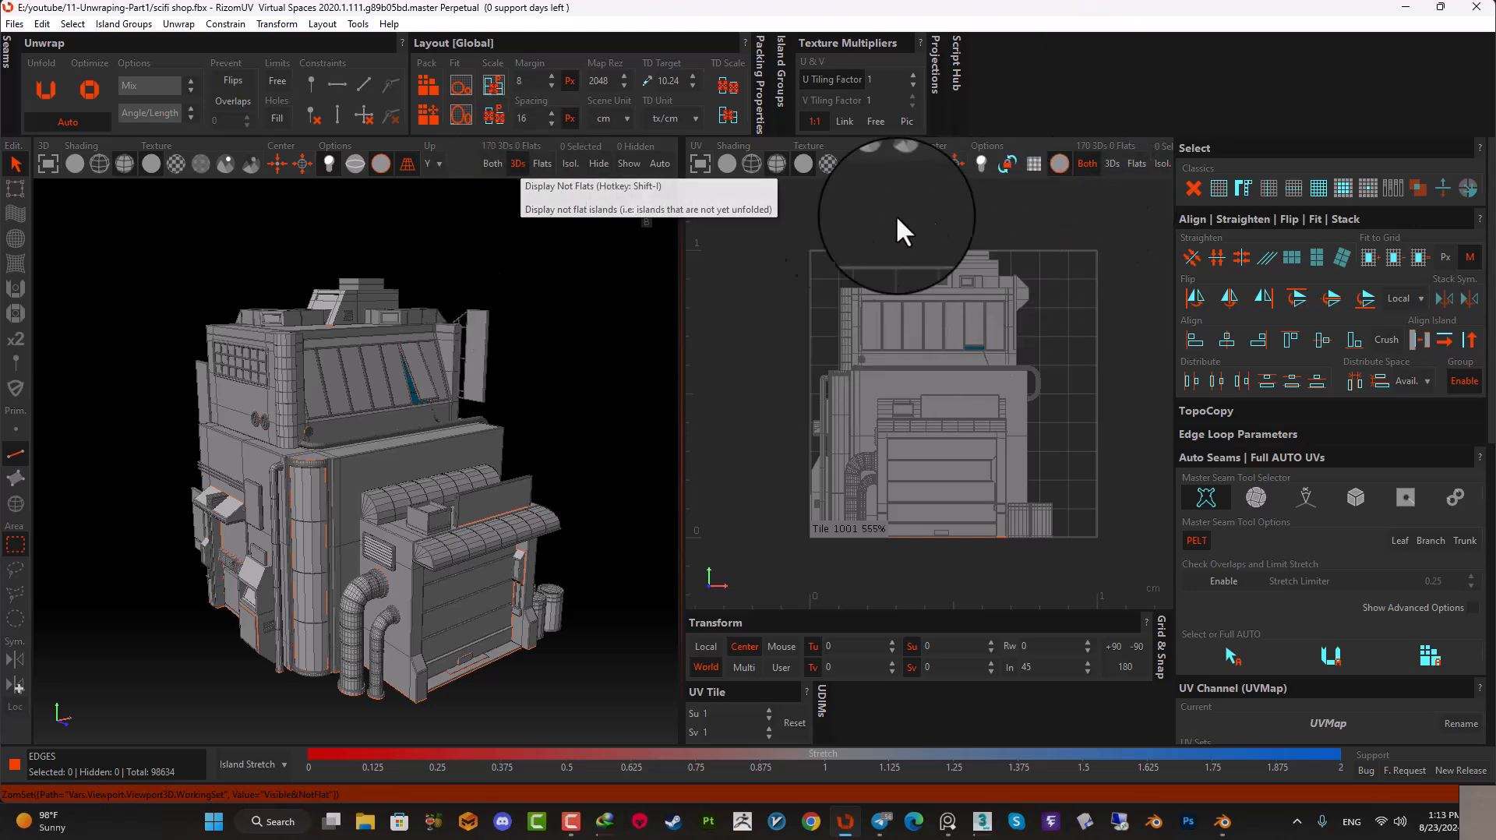
{"action": "left_click", "coordinate": [1121, 229]}
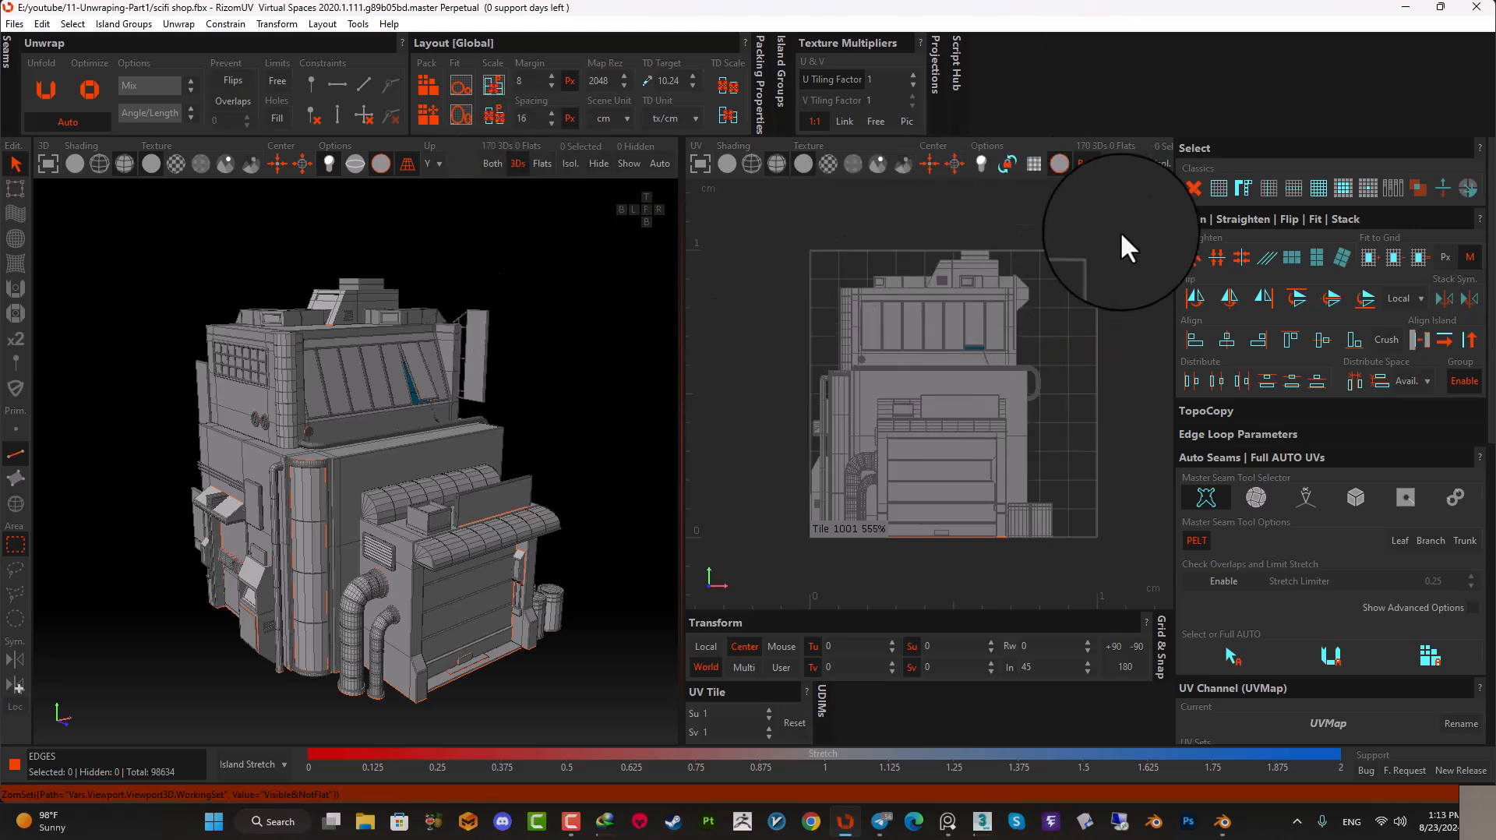
{"action": "left_click", "coordinate": [1142, 162]}
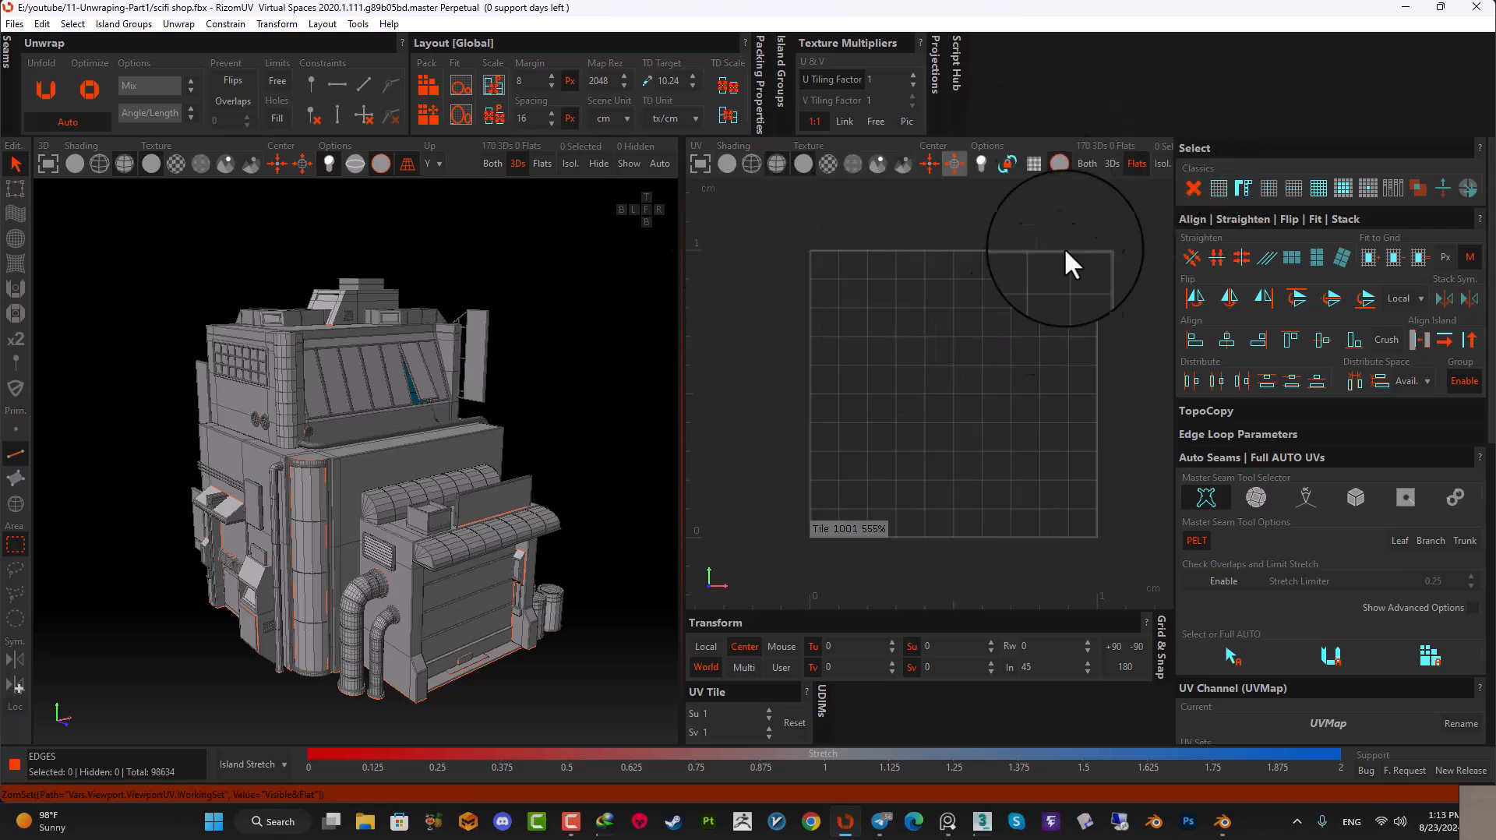
- Select the small open-topped box between the awnings as an island and isolate it in the 3D view
{"action": "left_click_drag", "start_coordinate": [374, 426], "coordinate": [439, 529], "text": "alt"}
{"action": "mouse_move", "coordinate": [357, 504]}
{"action": "left_mouse_down", "text": "alt"}
{"action": "mouse_move", "coordinate": [358, 448]}
{"action": "mouse_move", "coordinate": [361, 506]}
{"action": "left_mouse_up", "text": "alt"}
{"action": "scroll", "coordinate": [336, 617], "scroll_direction": "up", "scroll_amount": 4, "text": "alt"}
{"action": "left_click_drag", "start_coordinate": [343, 627], "coordinate": [457, 647], "text": "alt"}
{"action": "left_click_drag", "start_coordinate": [540, 567], "coordinate": [399, 539], "text": "alt"}
{"action": "scroll", "coordinate": [328, 537], "scroll_direction": "up", "scroll_amount": 3, "text": "alt"}
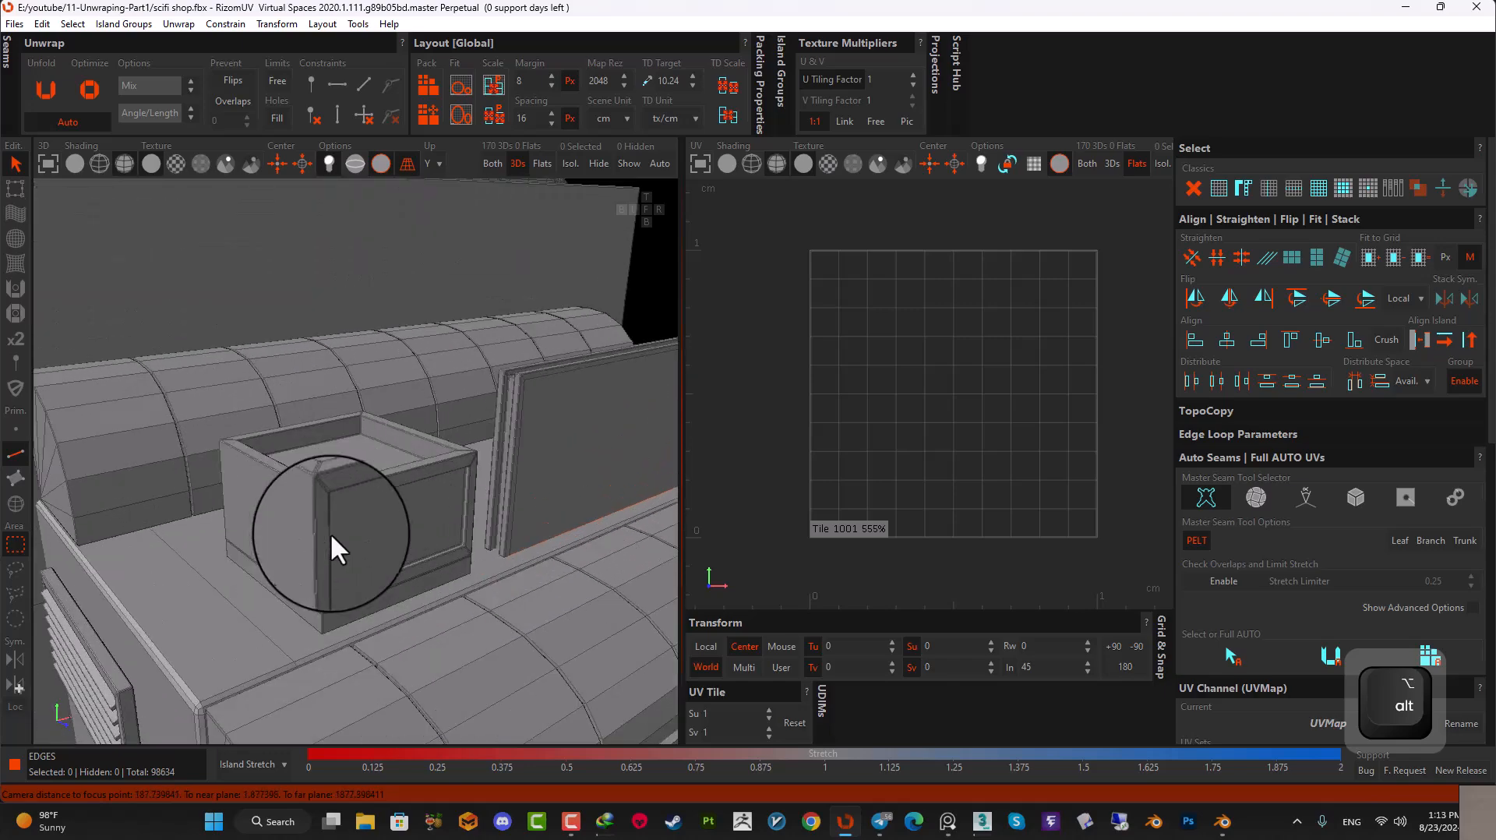
{"action": "left_click", "coordinate": [20, 504]}
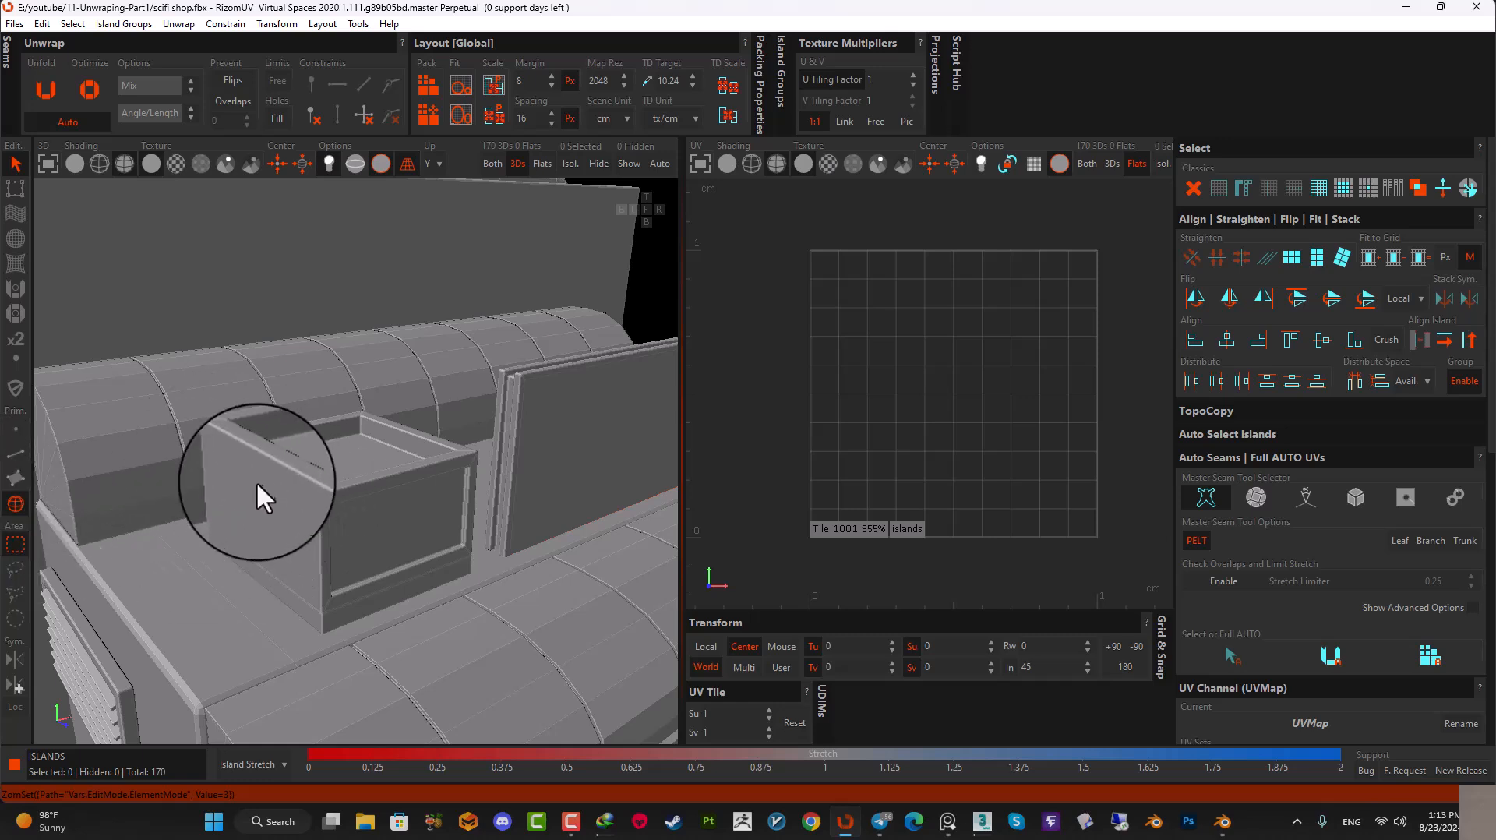
{"action": "left_click", "coordinate": [337, 479]}
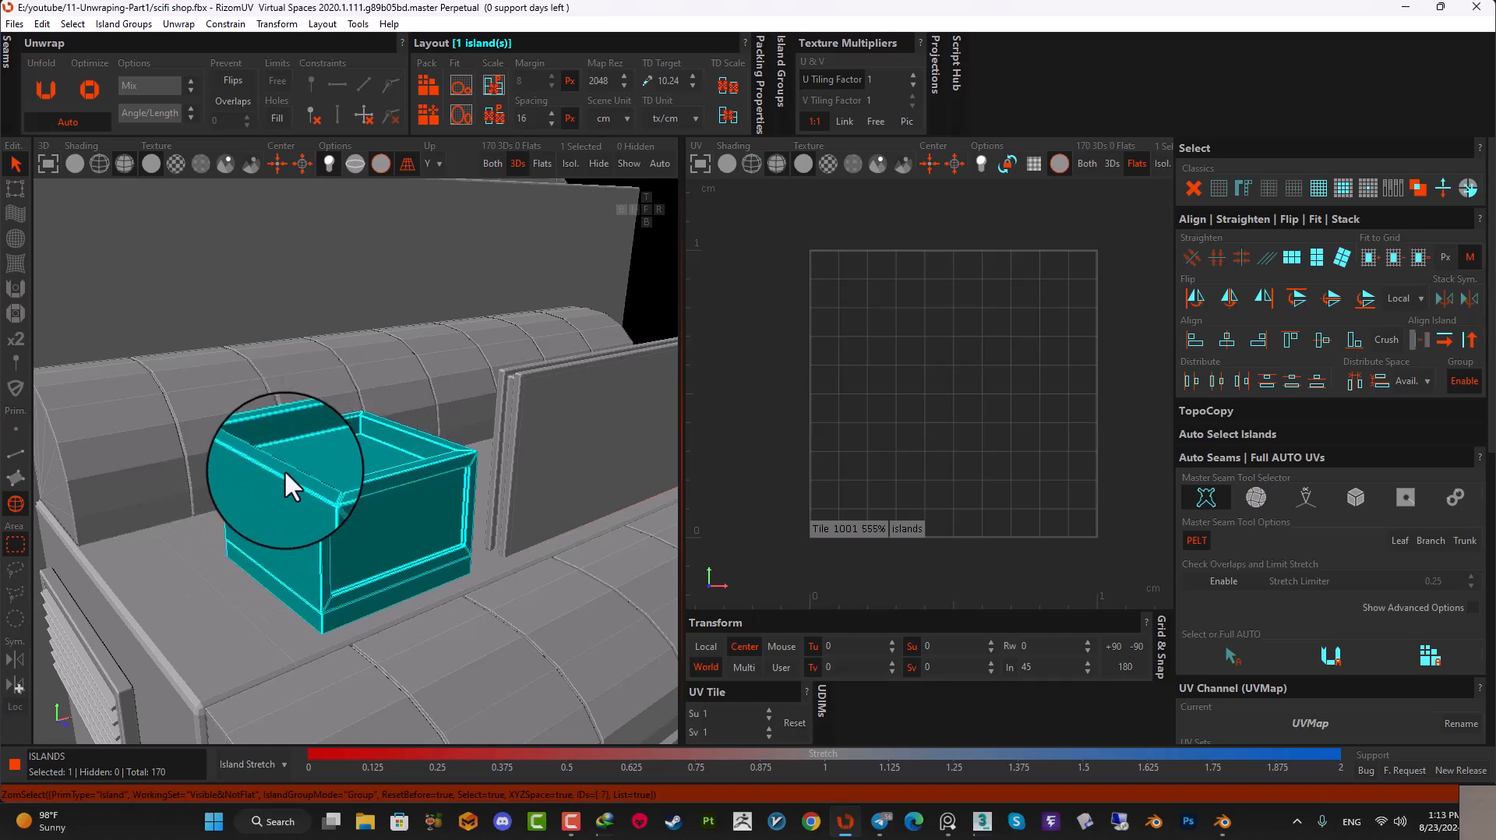
{"action": "left_click", "coordinate": [565, 163]}
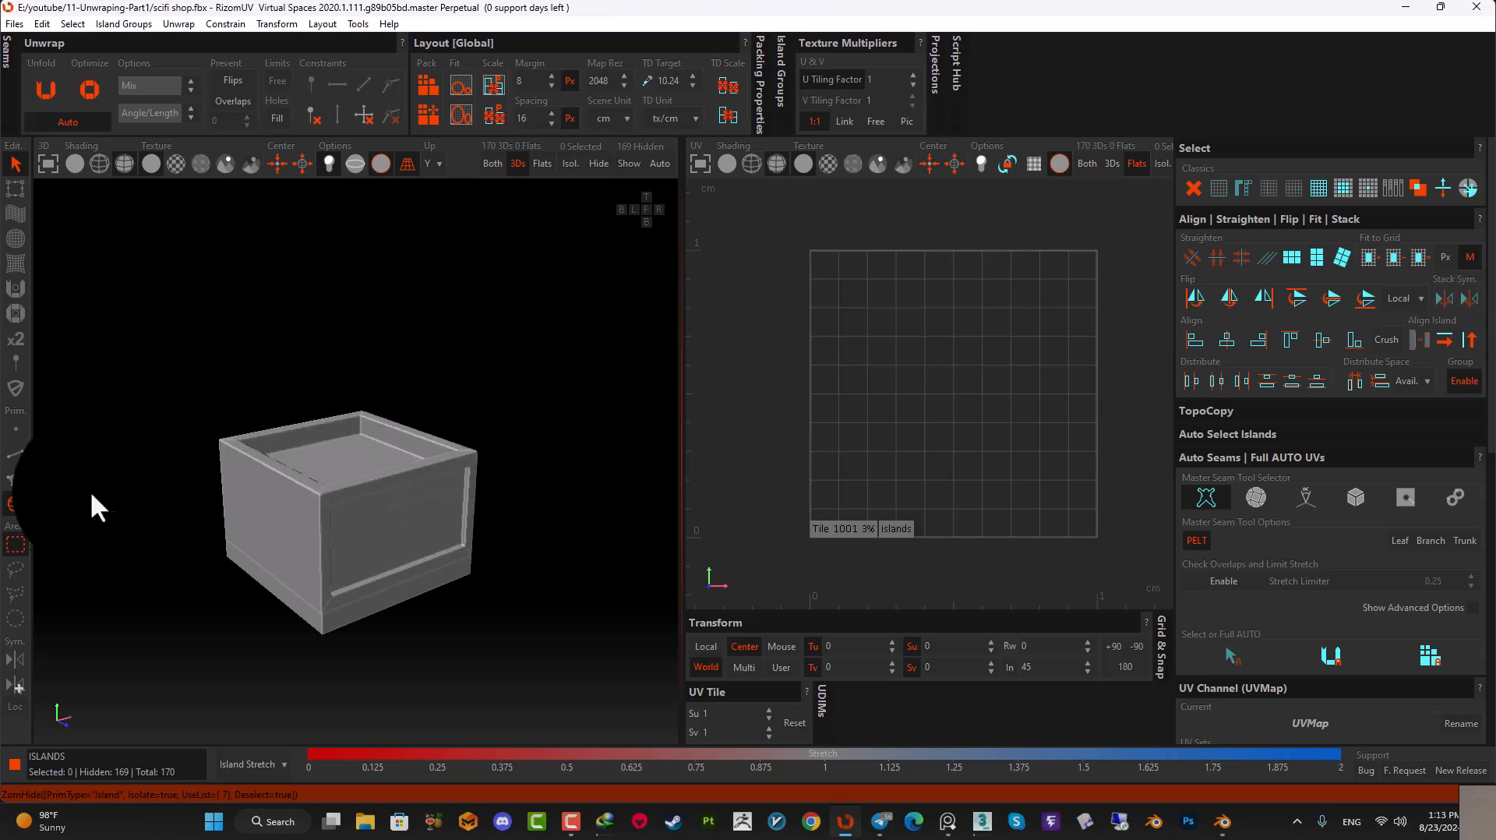
- In edge selection mode, select the three outer edge loops meeting at the box's near top corner
{"action": "left_click", "coordinate": [14, 454]}
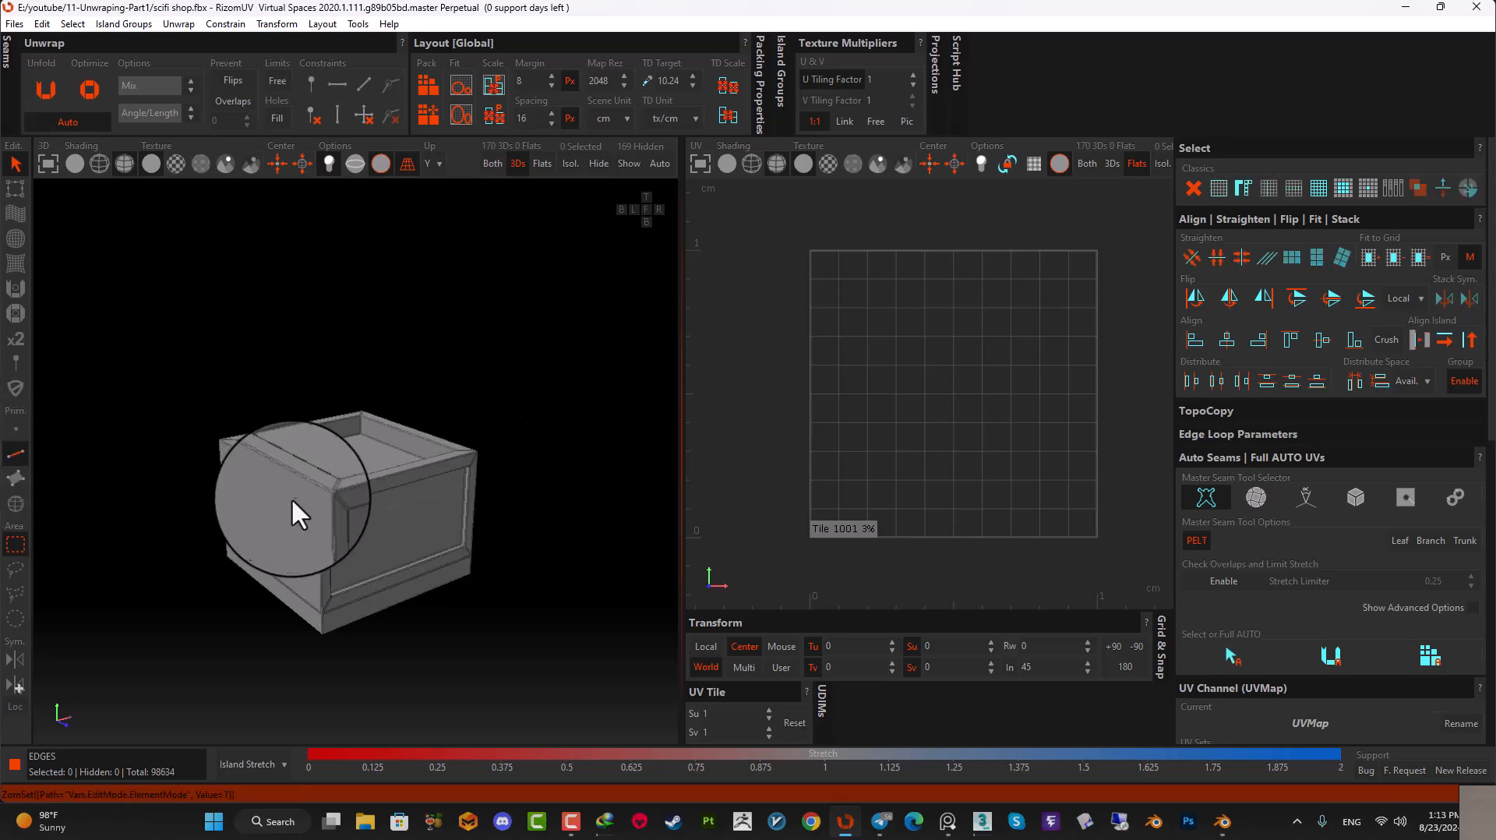
{"action": "scroll", "coordinate": [296, 497], "scroll_direction": "up", "scroll_amount": 3}
{"action": "scroll", "coordinate": [361, 494], "scroll_direction": "up", "scroll_amount": 5}
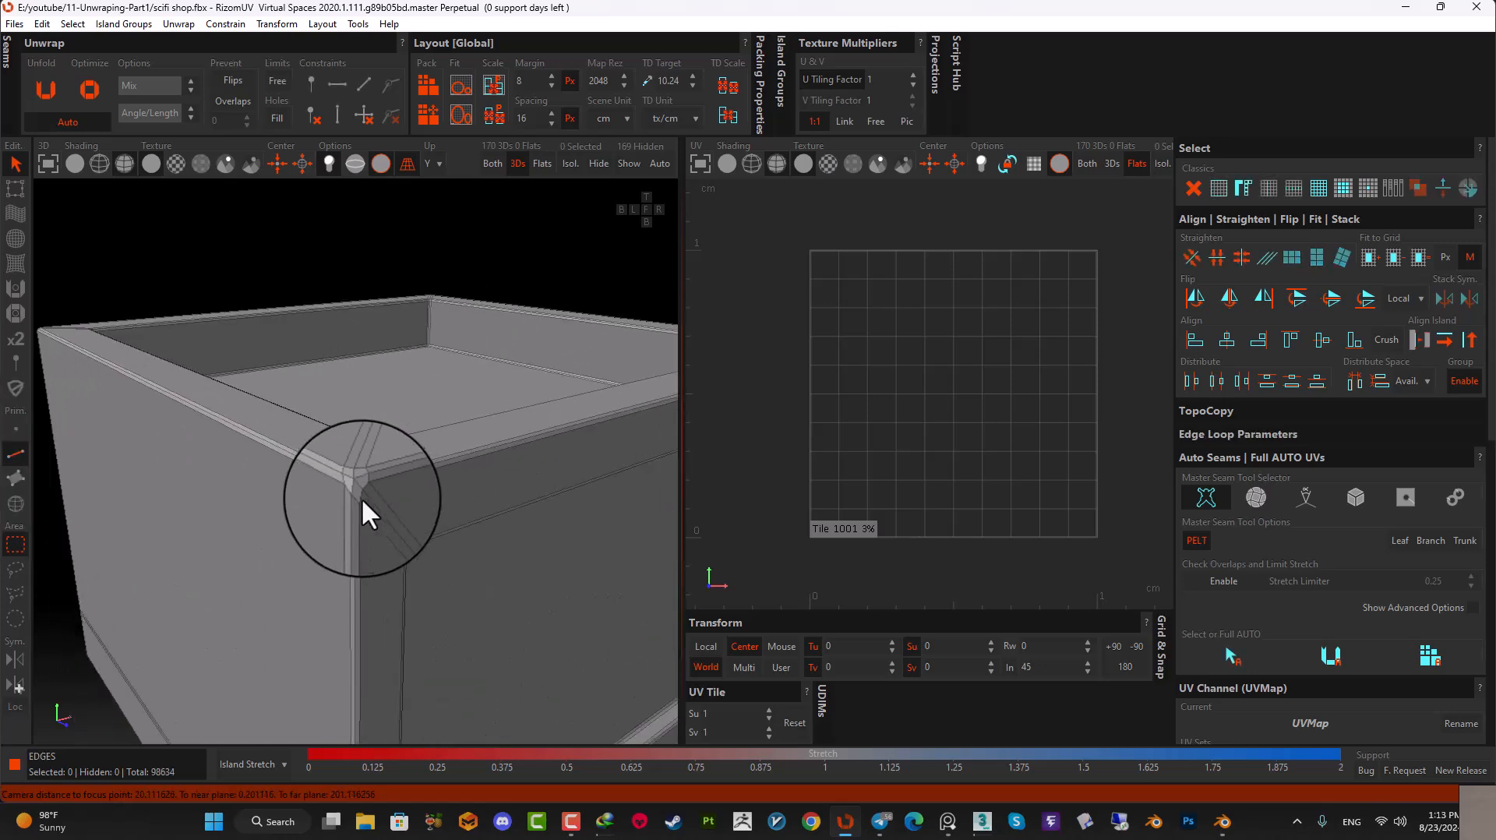
{"action": "double_click", "coordinate": [340, 486]}
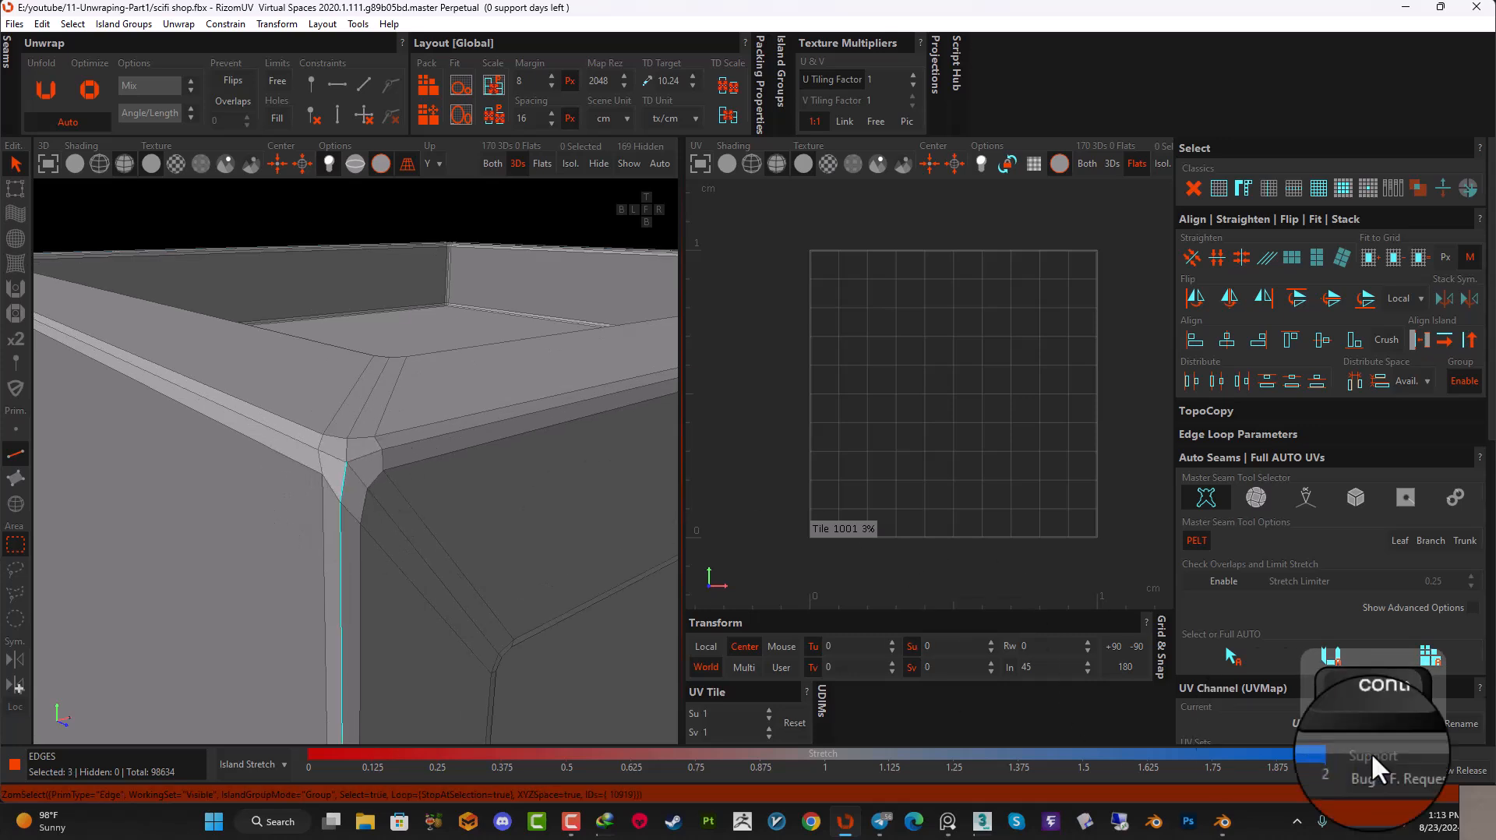
{"action": "double_click", "coordinate": [361, 458], "text": "ctrl"}
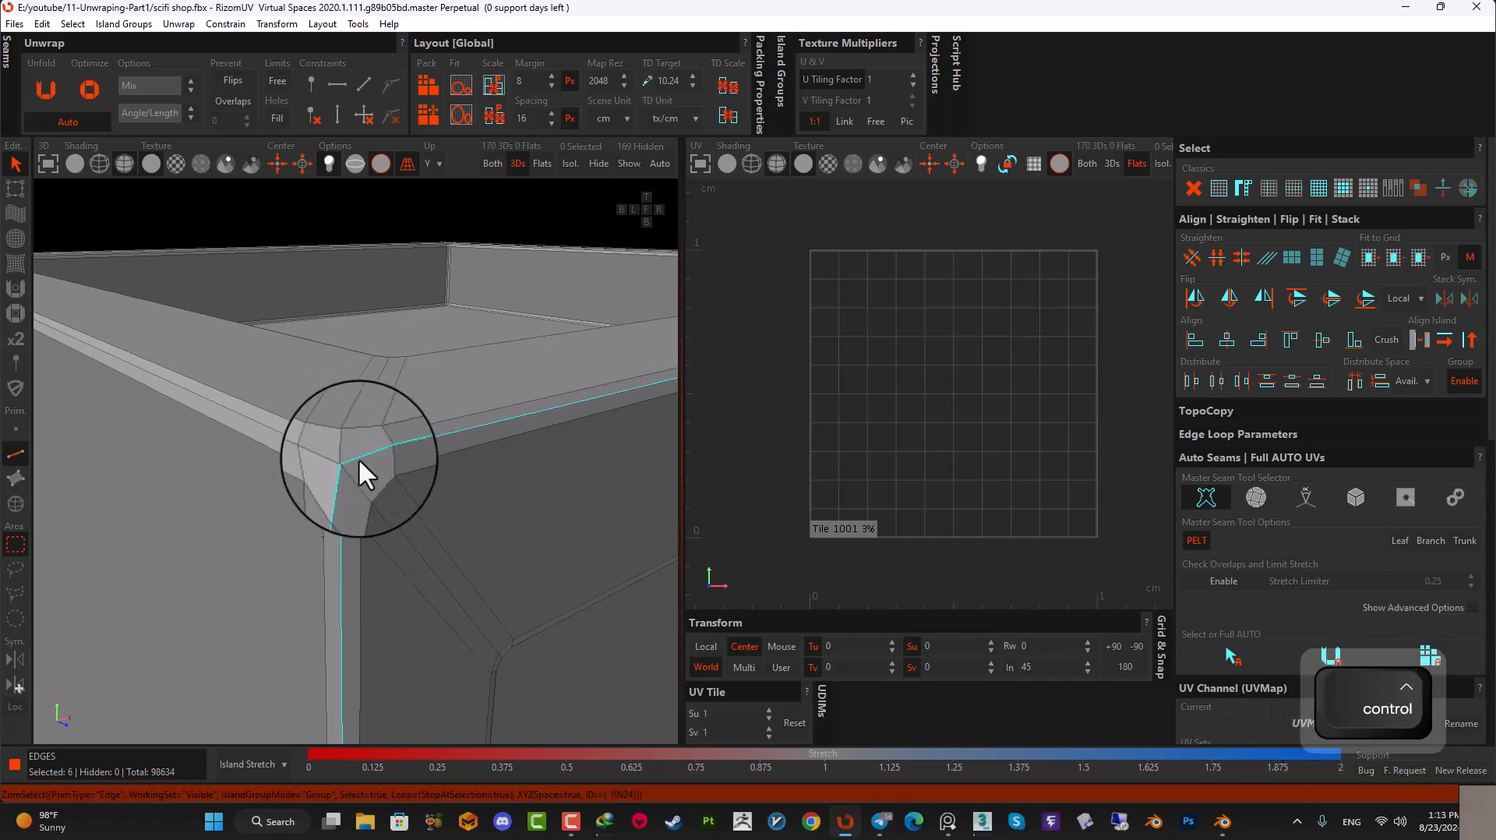
{"action": "double_click", "coordinate": [335, 456], "text": "ctrl"}
{"action": "scroll", "coordinate": [375, 497], "scroll_direction": "down", "scroll_amount": 6}
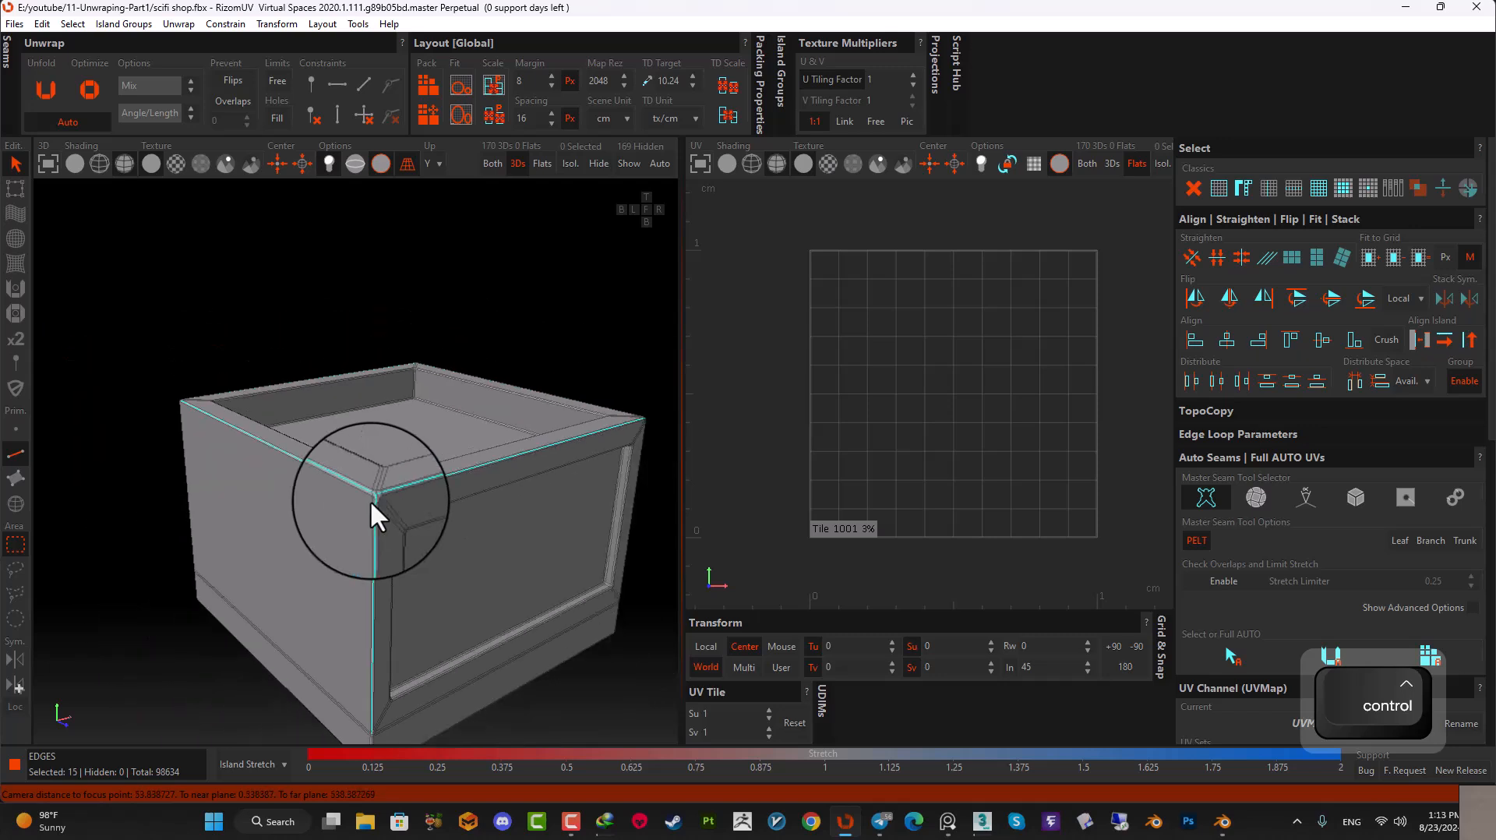
- Add the vertical edge loop at the adjacent outer corner of the box to the selection
{"action": "left_click_drag", "start_coordinate": [490, 490], "coordinate": [396, 520], "text": "alt"}
{"action": "scroll", "coordinate": [390, 495], "scroll_direction": "up", "scroll_amount": 4}
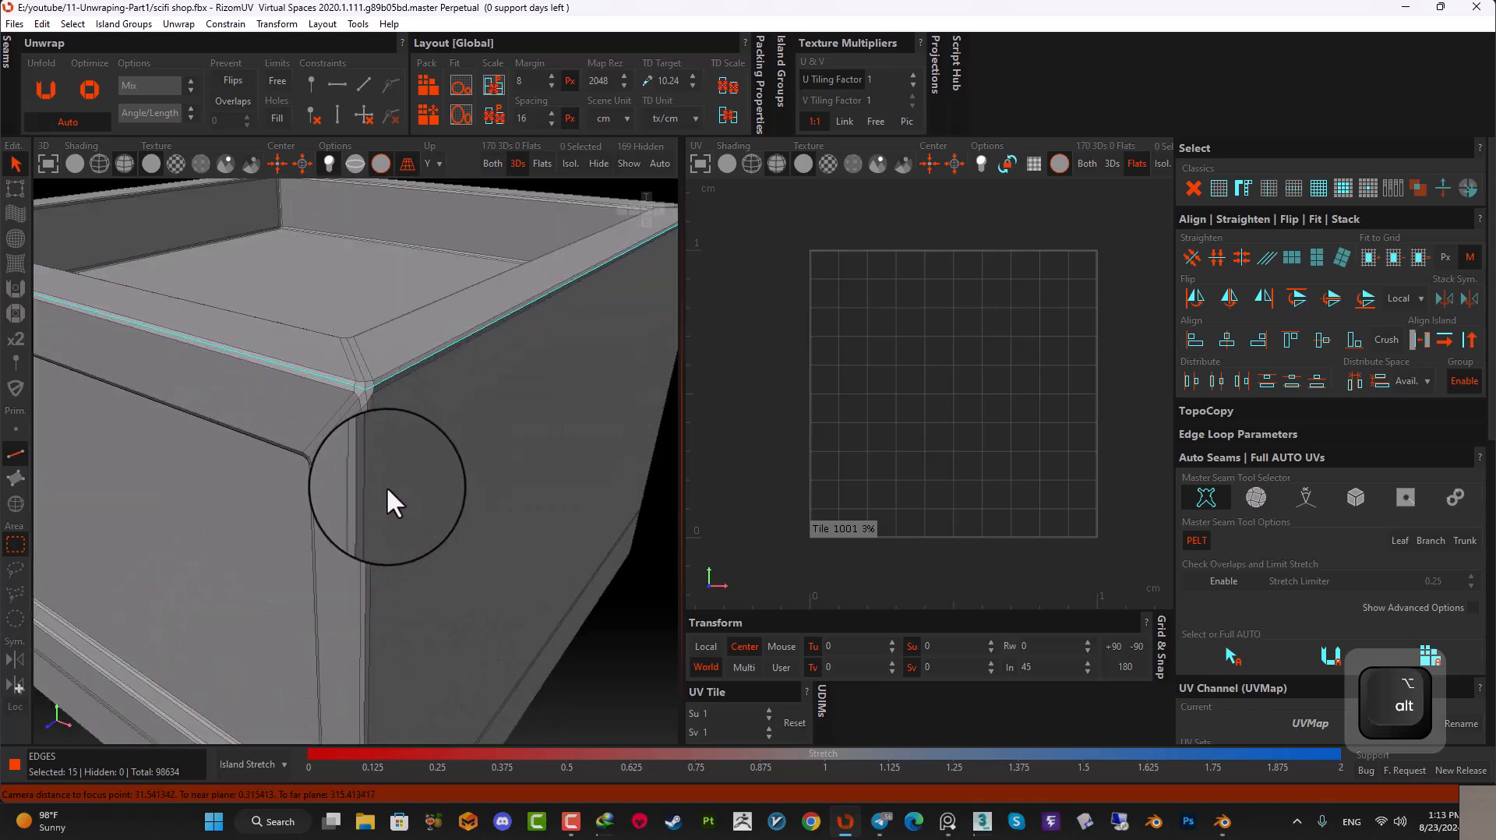
{"action": "scroll", "coordinate": [365, 396], "scroll_direction": "up", "scroll_amount": 3}
{"action": "left_click", "coordinate": [363, 395], "text": "ctrl"}
{"action": "scroll", "coordinate": [363, 394], "scroll_direction": "down", "scroll_amount": 6}
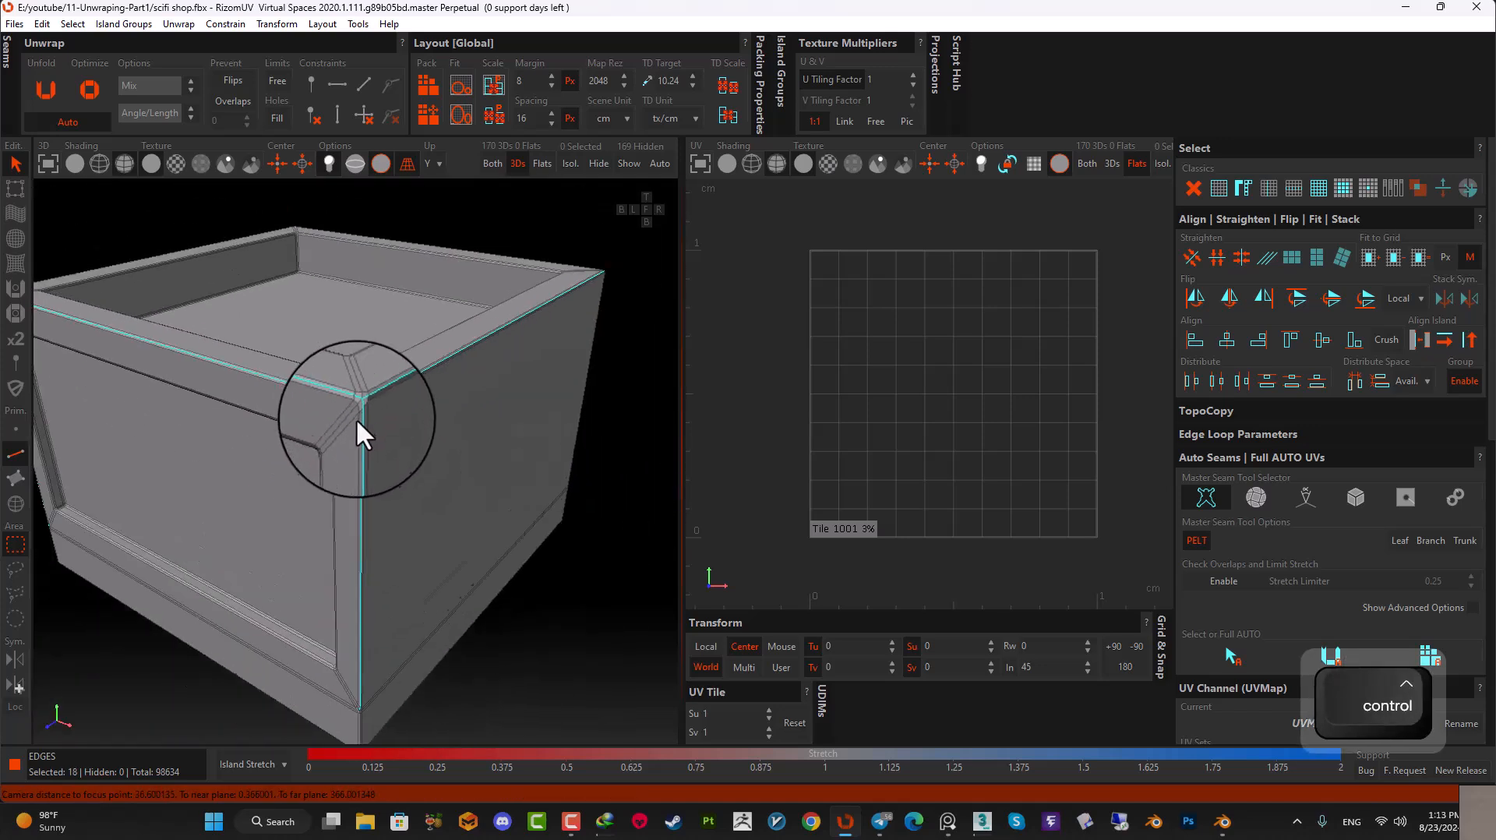
- Extend that corner's selection down to the box's base and add the two bottom edges meeting there
{"action": "left_click_drag", "start_coordinate": [387, 562], "coordinate": [380, 403], "text": "alt"}
{"action": "scroll", "coordinate": [351, 552], "scroll_direction": "up", "scroll_amount": 9}
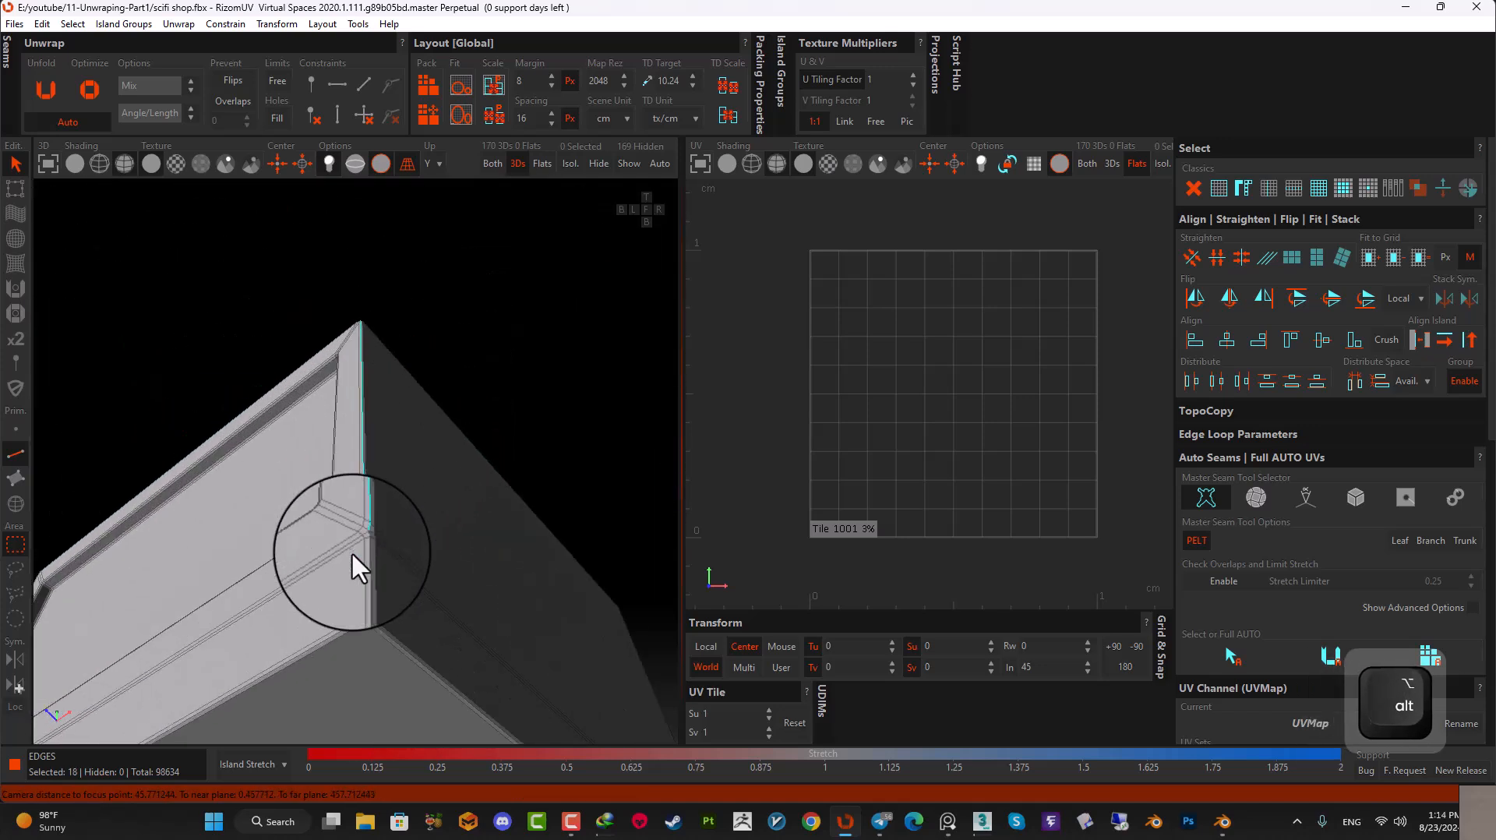
{"action": "left_click", "coordinate": [375, 515], "text": "ctrl"}
{"action": "left_click_drag", "start_coordinate": [373, 517], "coordinate": [382, 477], "text": "alt"}
{"action": "left_click", "coordinate": [375, 474], "text": "ctrl"}
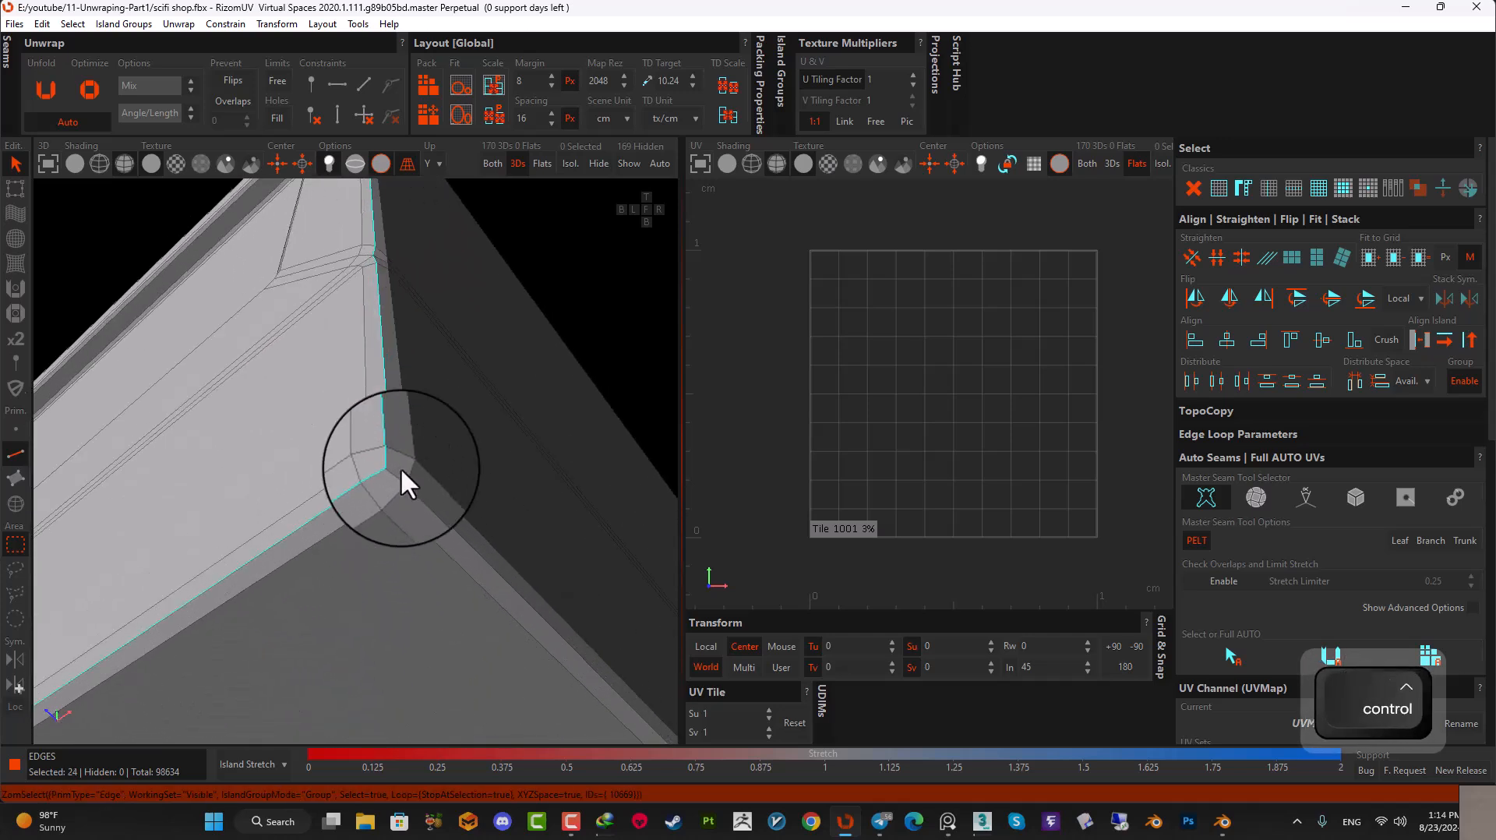
{"action": "left_click", "coordinate": [399, 470], "text": "ctrl"}
{"action": "scroll", "coordinate": [396, 479], "scroll_direction": "down", "scroll_amount": 10}
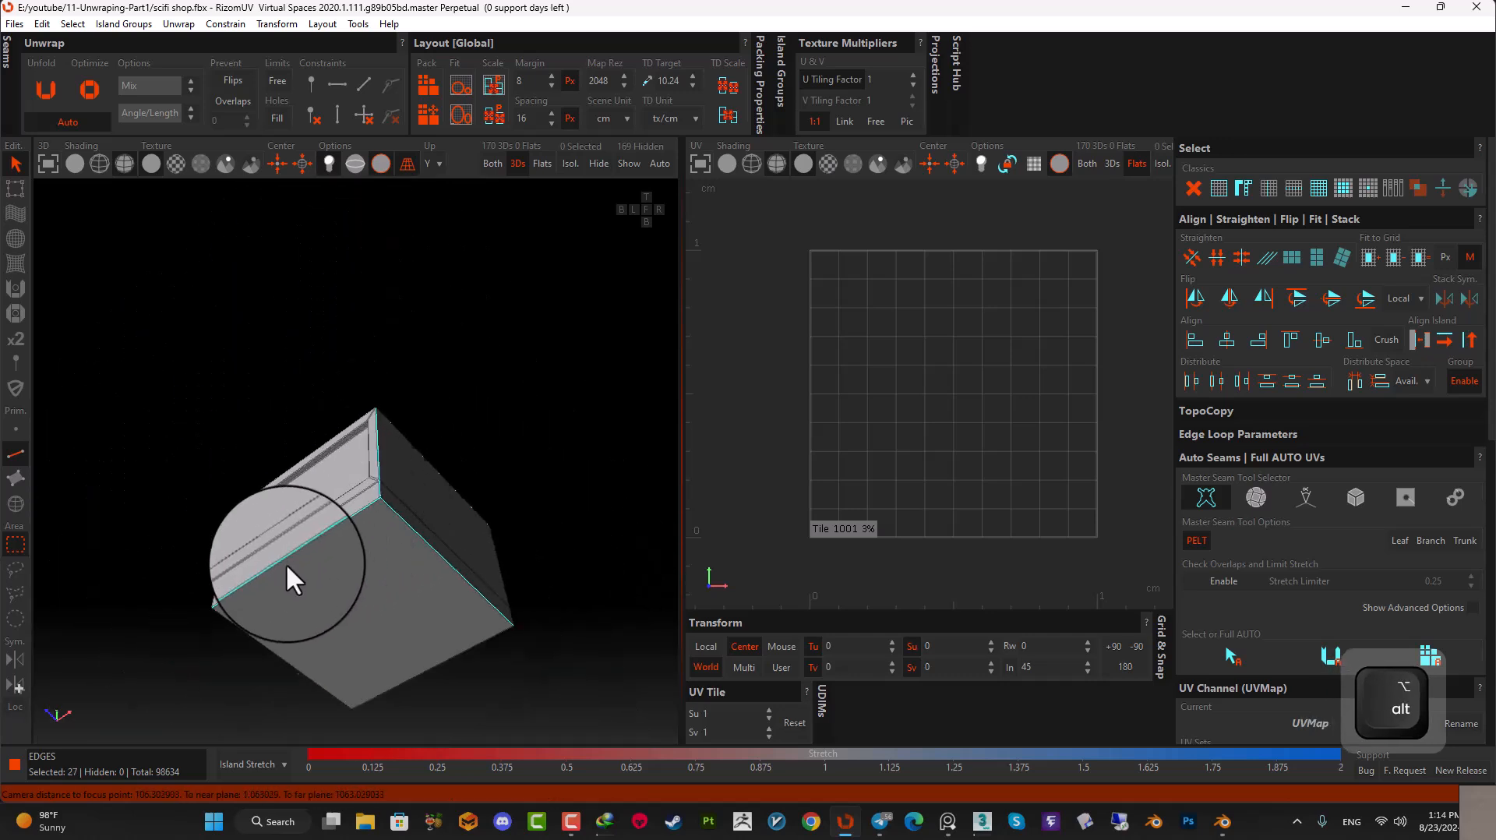
- Add the missing lower corner edges and bottom edge at the neighbouring bottom corner of the box
{"action": "left_click_drag", "start_coordinate": [287, 562], "coordinate": [450, 628], "text": "alt"}
{"action": "scroll", "coordinate": [144, 538], "scroll_direction": "up", "scroll_amount": 10}
{"action": "left_click", "coordinate": [303, 499], "text": "ctrl"}
{"action": "left_click", "coordinate": [296, 519], "text": "ctrl"}
{"action": "scroll", "coordinate": [296, 520], "scroll_direction": "down", "scroll_amount": 8}
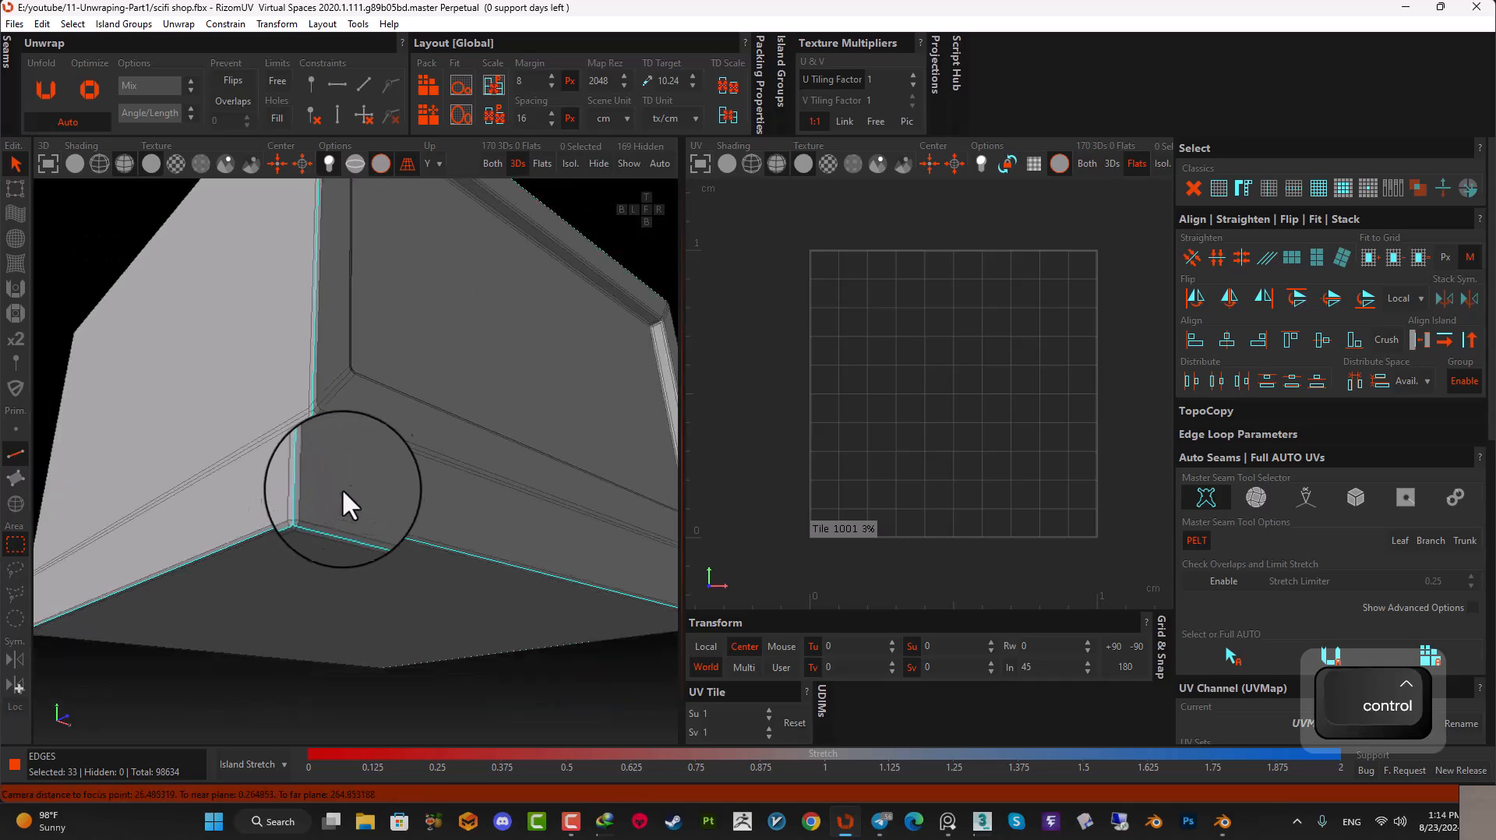
- Add the vertical and bottom edges at the remaining bottom corners of the box
{"action": "left_click_drag", "start_coordinate": [244, 539], "coordinate": [485, 551], "text": "alt"}
{"action": "scroll", "coordinate": [191, 533], "scroll_direction": "up", "scroll_amount": 10}
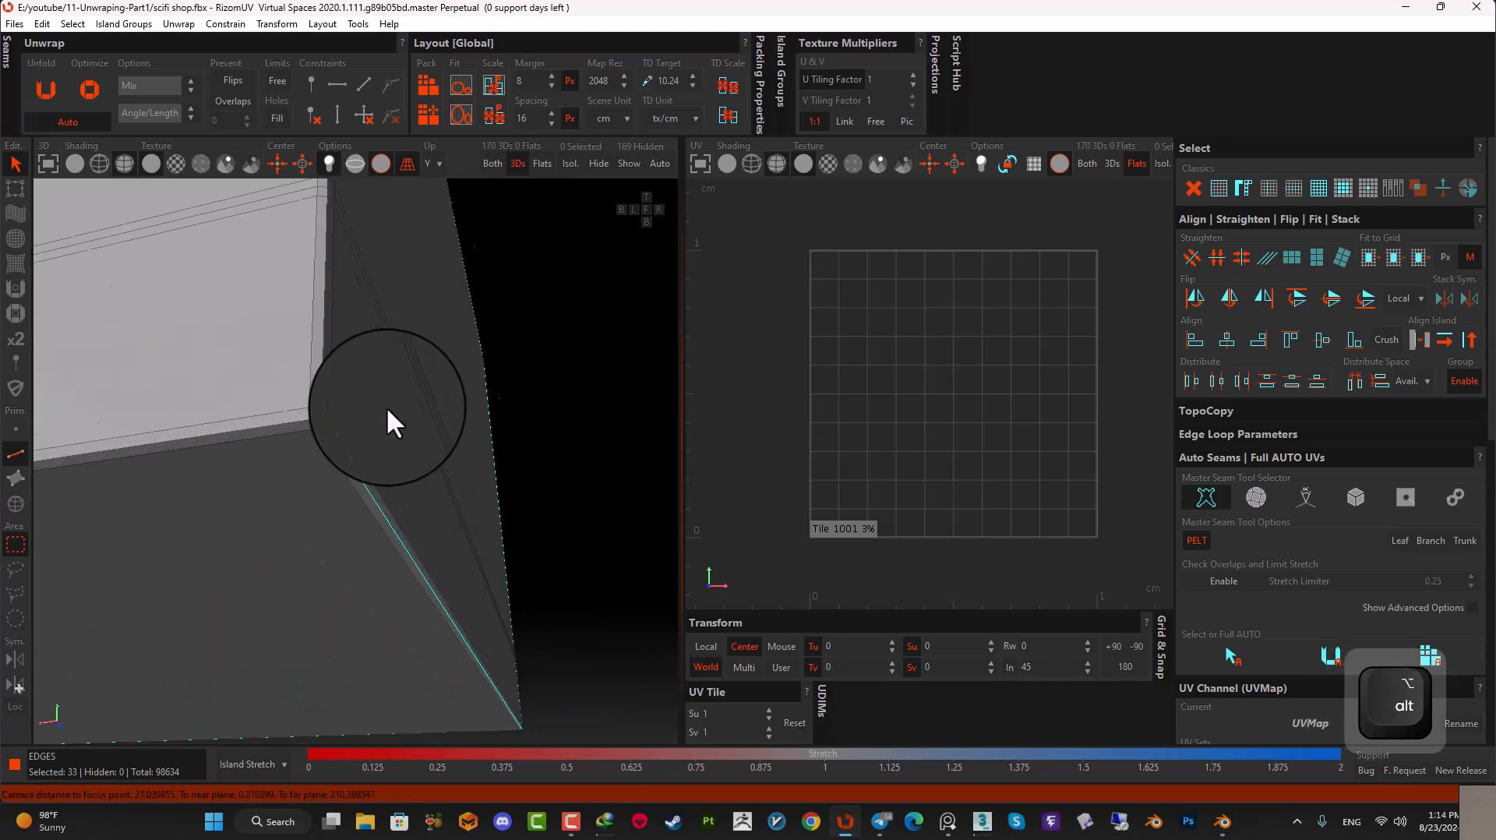
{"action": "left_click", "coordinate": [212, 436], "text": "ctrl"}
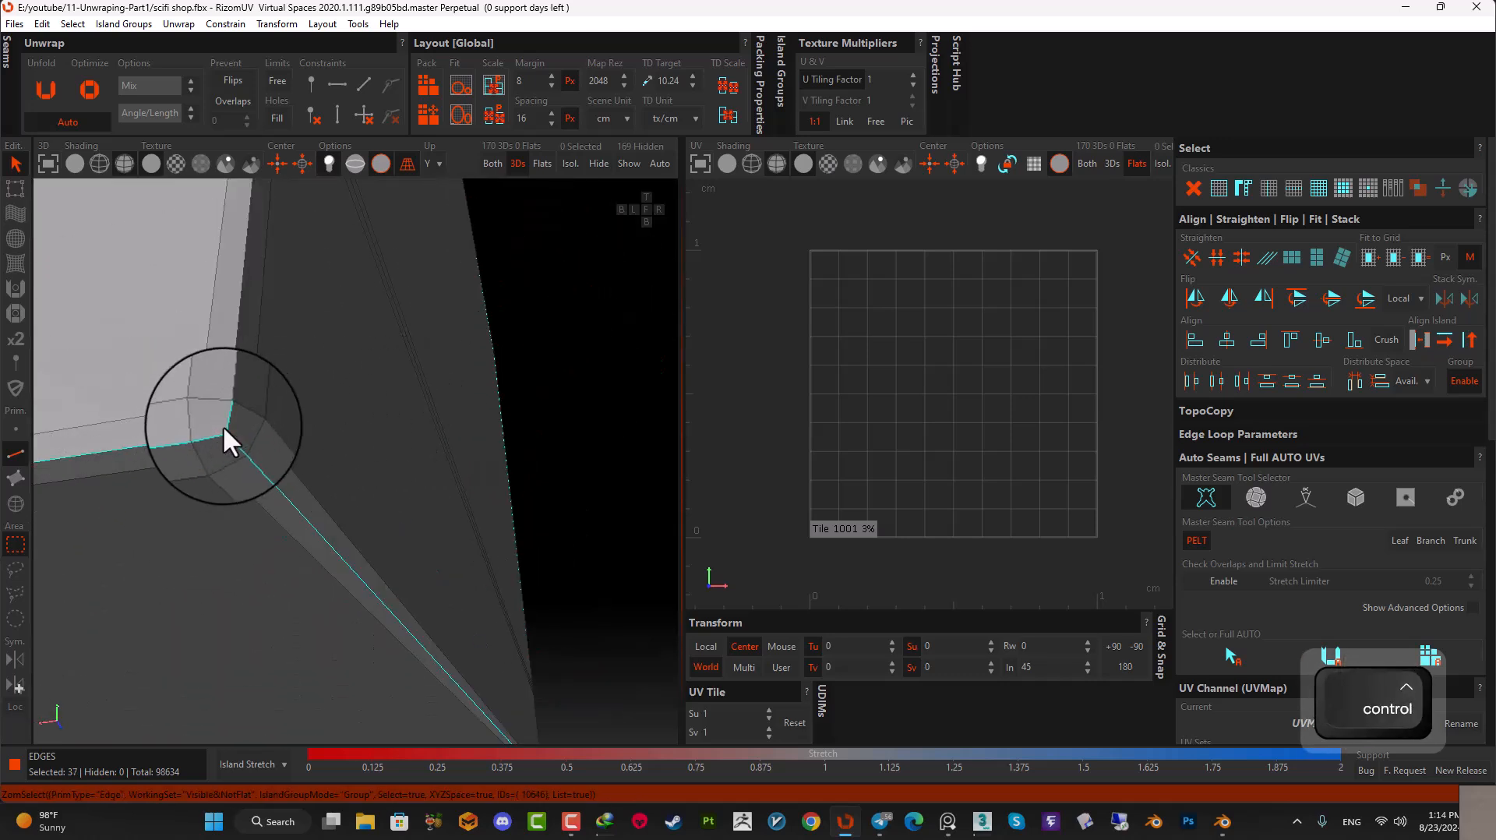
{"action": "left_click", "coordinate": [224, 427], "text": "ctrl"}
{"action": "scroll", "coordinate": [229, 435], "scroll_direction": "down", "scroll_amount": 8}
{"action": "left_click_drag", "start_coordinate": [232, 432], "coordinate": [547, 546], "text": "alt"}
{"action": "left_click", "coordinate": [306, 491], "text": "ctrl"}
{"action": "scroll", "coordinate": [331, 491], "scroll_direction": "down", "scroll_amount": 10}
- Add the inner and outer edges of the side panel's recessed frame and the diagonal at its lower corner
{"action": "left_click_drag", "start_coordinate": [273, 515], "coordinate": [499, 559], "text": "alt"}
{"action": "scroll", "coordinate": [419, 540], "scroll_direction": "up", "scroll_amount": 5}
{"action": "scroll", "coordinate": [499, 560], "scroll_direction": "up", "scroll_amount": 3}
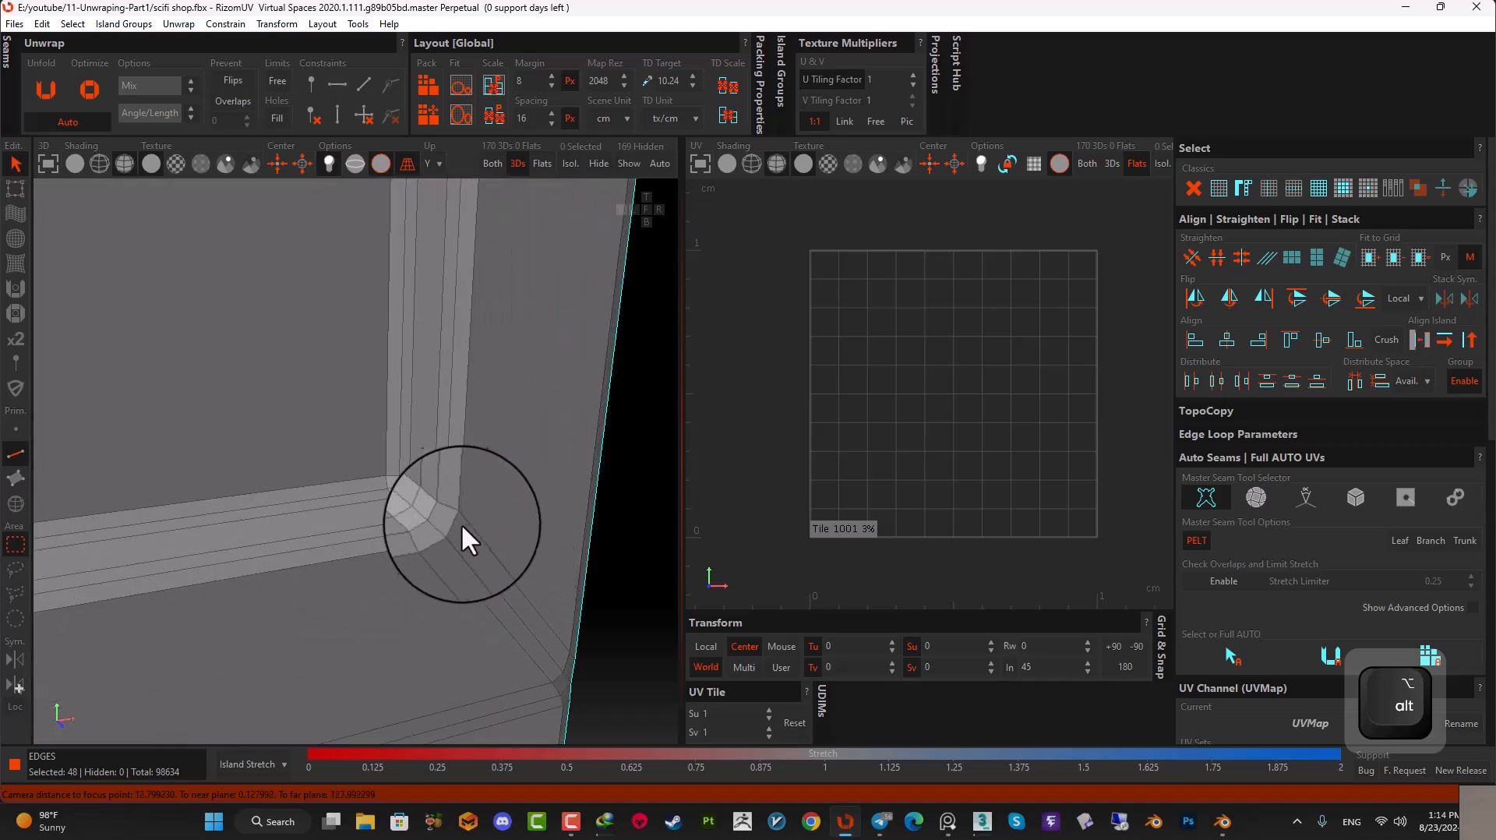
{"action": "scroll", "coordinate": [395, 484], "scroll_direction": "up", "scroll_amount": 3}
{"action": "double_click", "coordinate": [401, 484]}
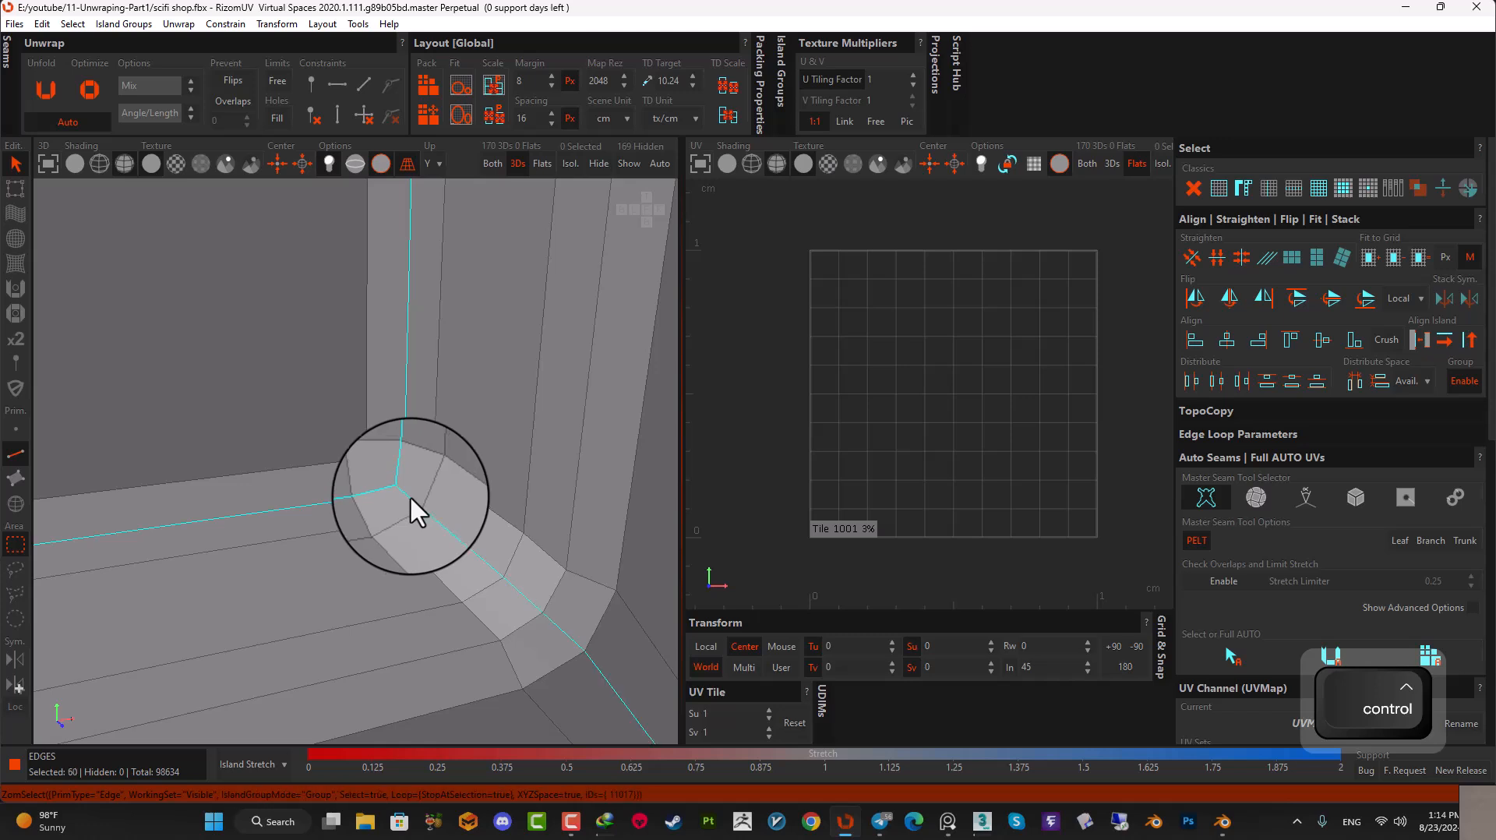
{"action": "left_click", "coordinate": [547, 607], "text": "ctrl"}
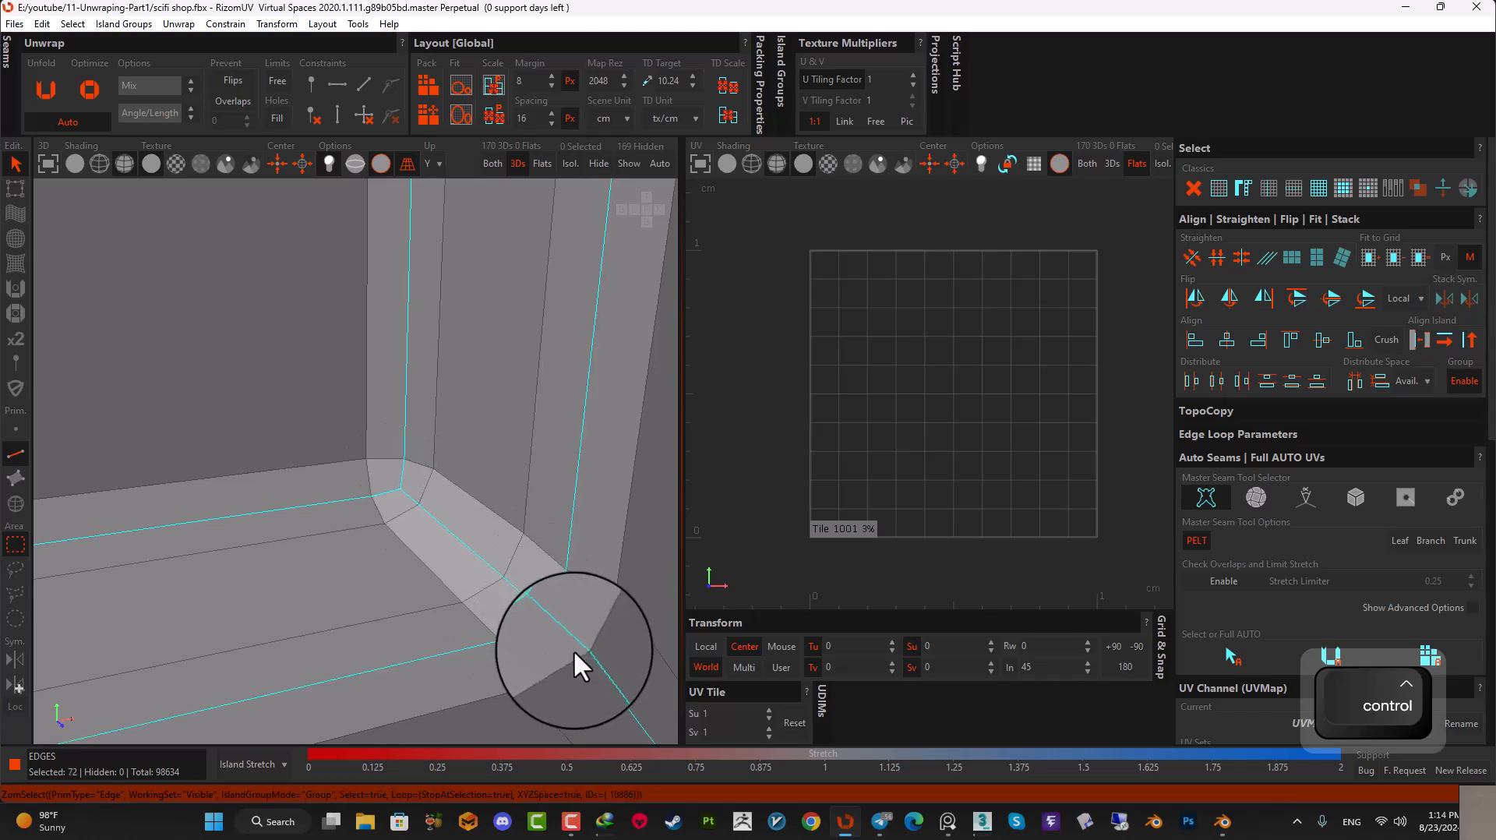
- Deselect the diagonal edges running from the recessed frame's lower corner to the outer corner of the side panel
{"action": "scroll", "coordinate": [581, 651], "scroll_direction": "down", "scroll_amount": 7}
{"action": "left_click_drag", "start_coordinate": [409, 644], "coordinate": [576, 626], "text": "alt"}
{"action": "scroll", "coordinate": [575, 623], "scroll_direction": "up", "scroll_amount": 6}
{"action": "scroll", "coordinate": [504, 473], "scroll_direction": "up", "scroll_amount": 3}
{"action": "scroll", "coordinate": [458, 486], "scroll_direction": "down", "scroll_amount": 3}
{"action": "scroll", "coordinate": [481, 626], "scroll_direction": "down", "scroll_amount": 2}
{"action": "scroll", "coordinate": [479, 624], "scroll_direction": "down", "scroll_amount": 2}
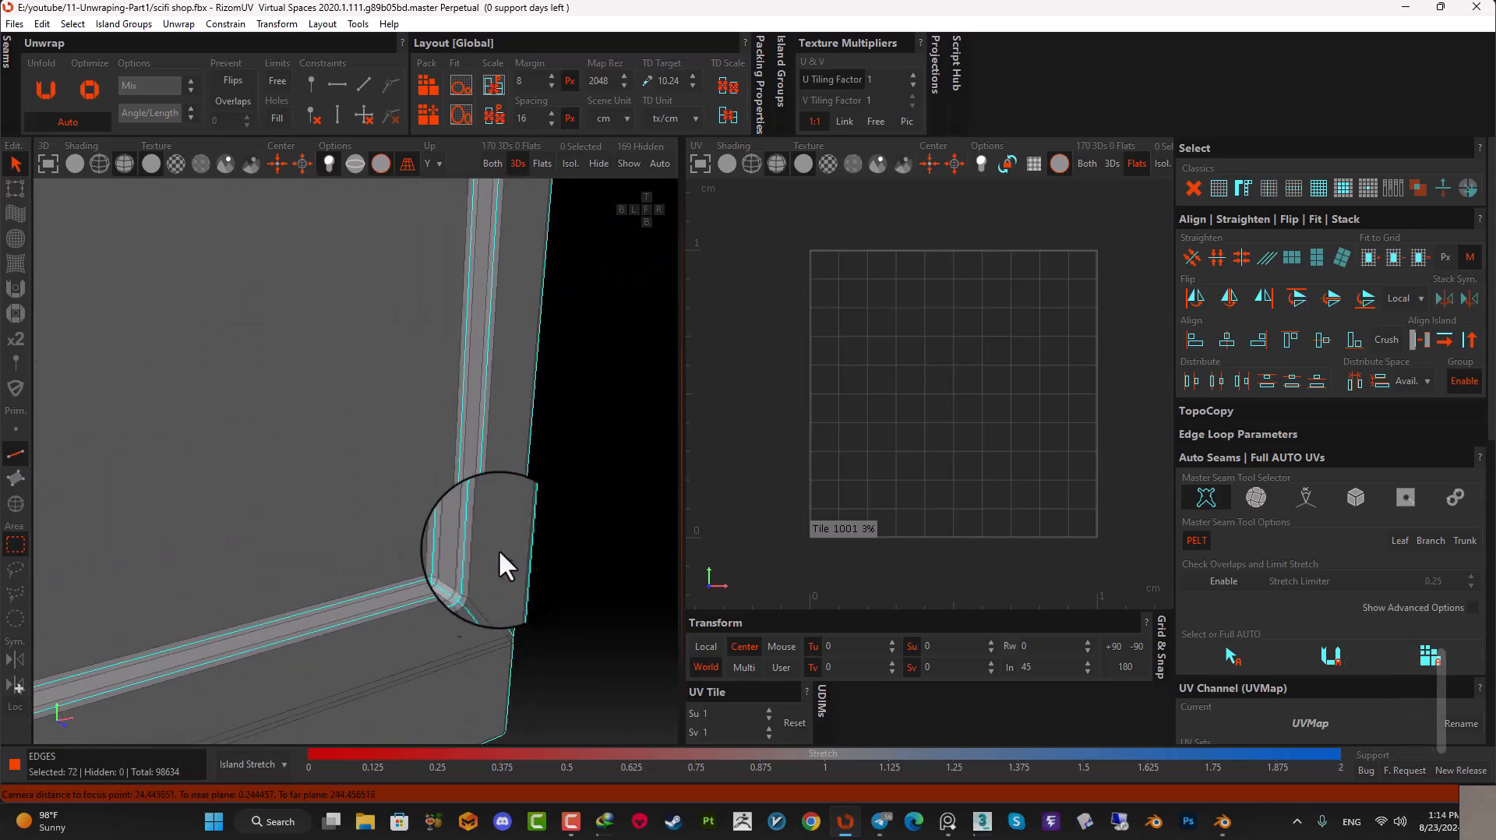
{"action": "scroll", "coordinate": [477, 606], "scroll_direction": "up", "scroll_amount": 4}
{"action": "key", "text": "ctrl+shift"}
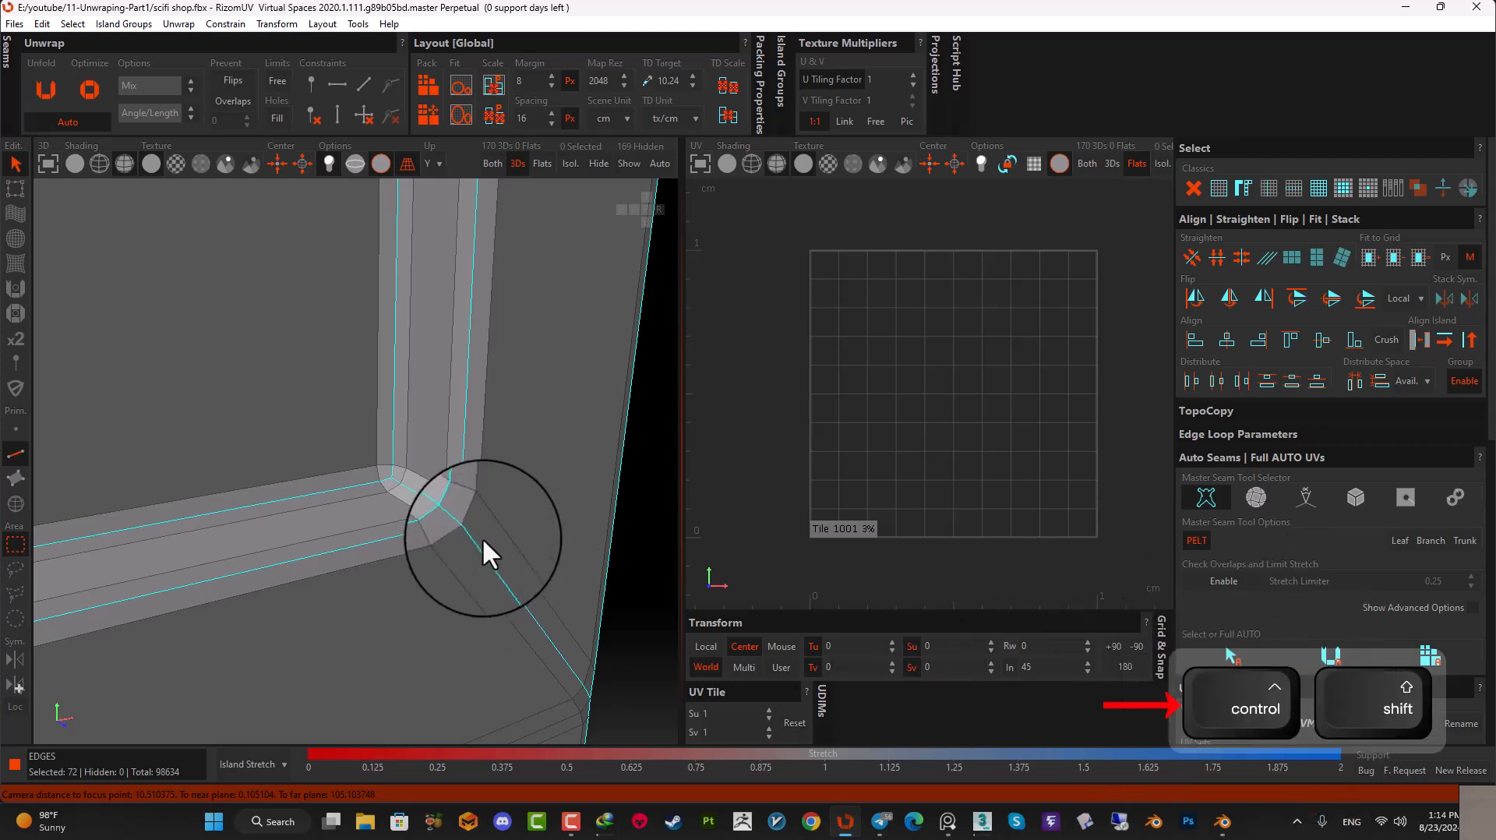
{"action": "left_click", "coordinate": [486, 545], "text": "ctrl+shift"}
{"action": "scroll", "coordinate": [493, 615], "scroll_direction": "down", "scroll_amount": 3}
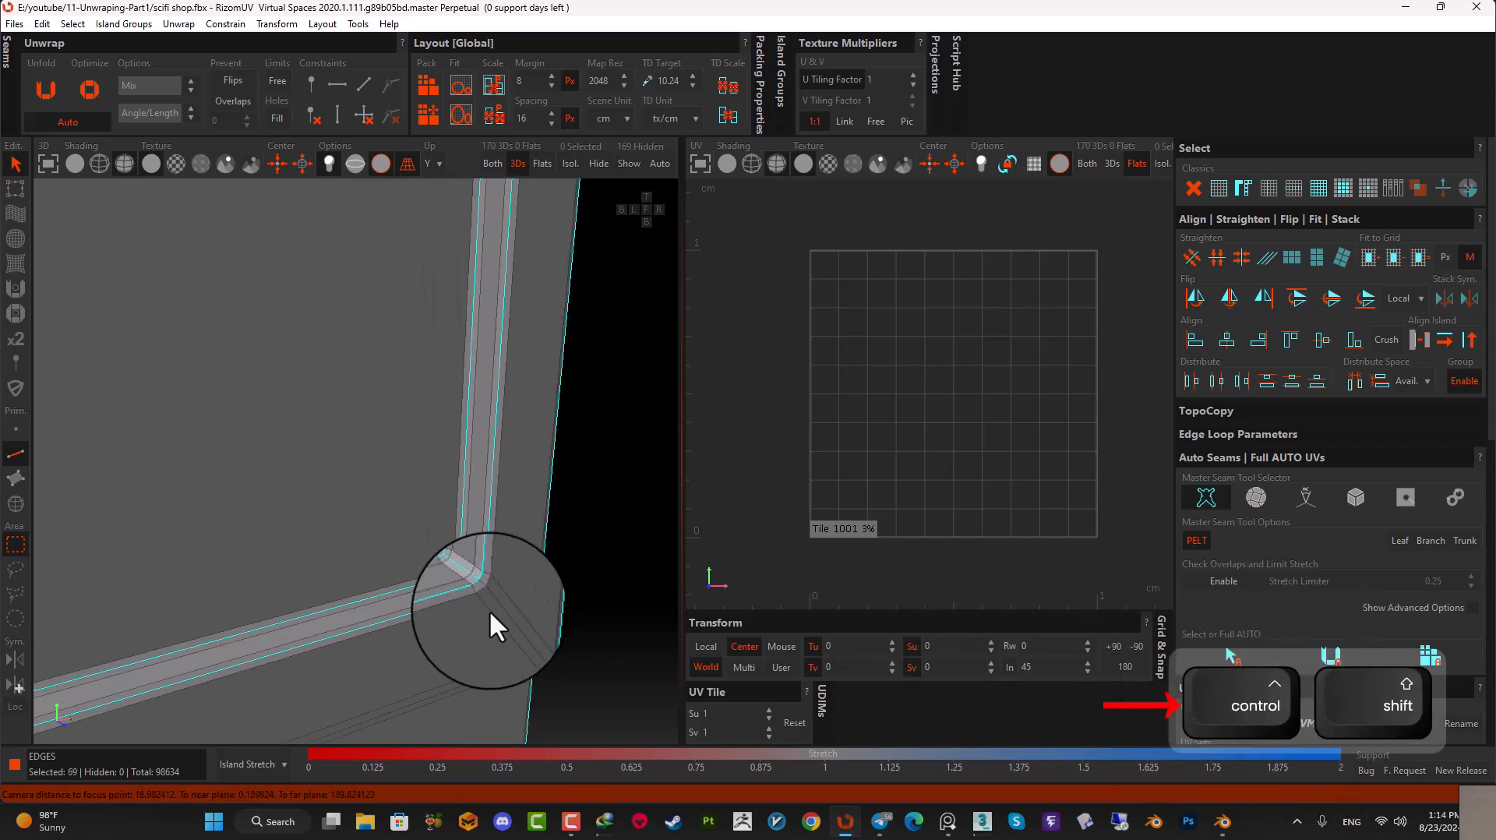
- Add the diagonal and inner vertical edges at the recessed frame's opposite lower corner
{"action": "scroll", "coordinate": [487, 611], "scroll_direction": "down", "scroll_amount": 4}
{"action": "left_click_drag", "start_coordinate": [281, 623], "coordinate": [359, 567], "text": "alt"}
{"action": "scroll", "coordinate": [225, 551], "scroll_direction": "up", "scroll_amount": 8}
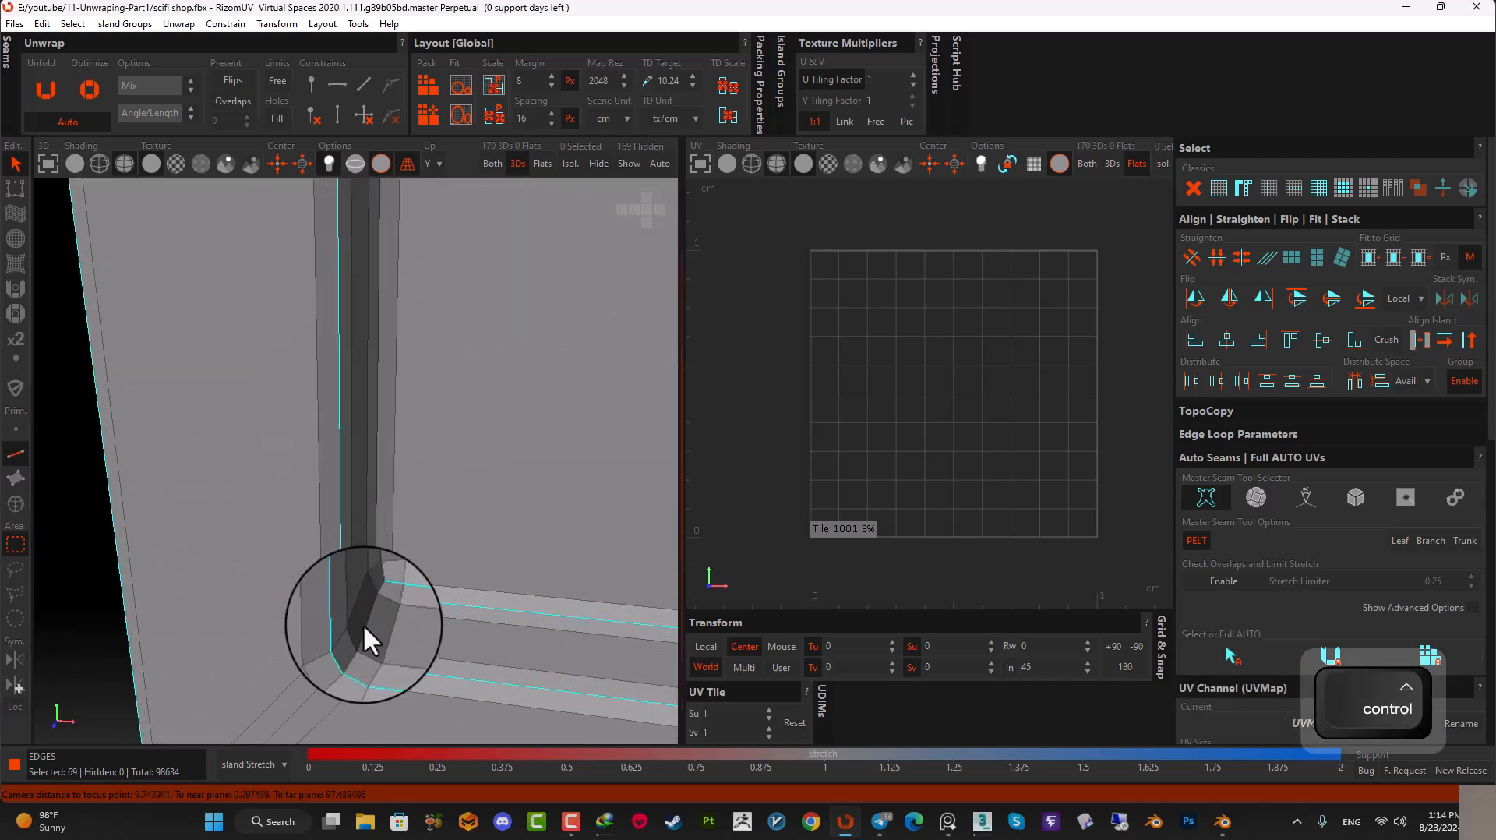
{"action": "left_click", "coordinate": [376, 570], "text": "ctrl"}
{"action": "left_click", "coordinate": [377, 569], "text": "ctrl"}
{"action": "scroll", "coordinate": [385, 568], "scroll_direction": "down", "scroll_amount": 6}
{"action": "left_click_drag", "start_coordinate": [398, 564], "coordinate": [462, 439], "text": "alt"}
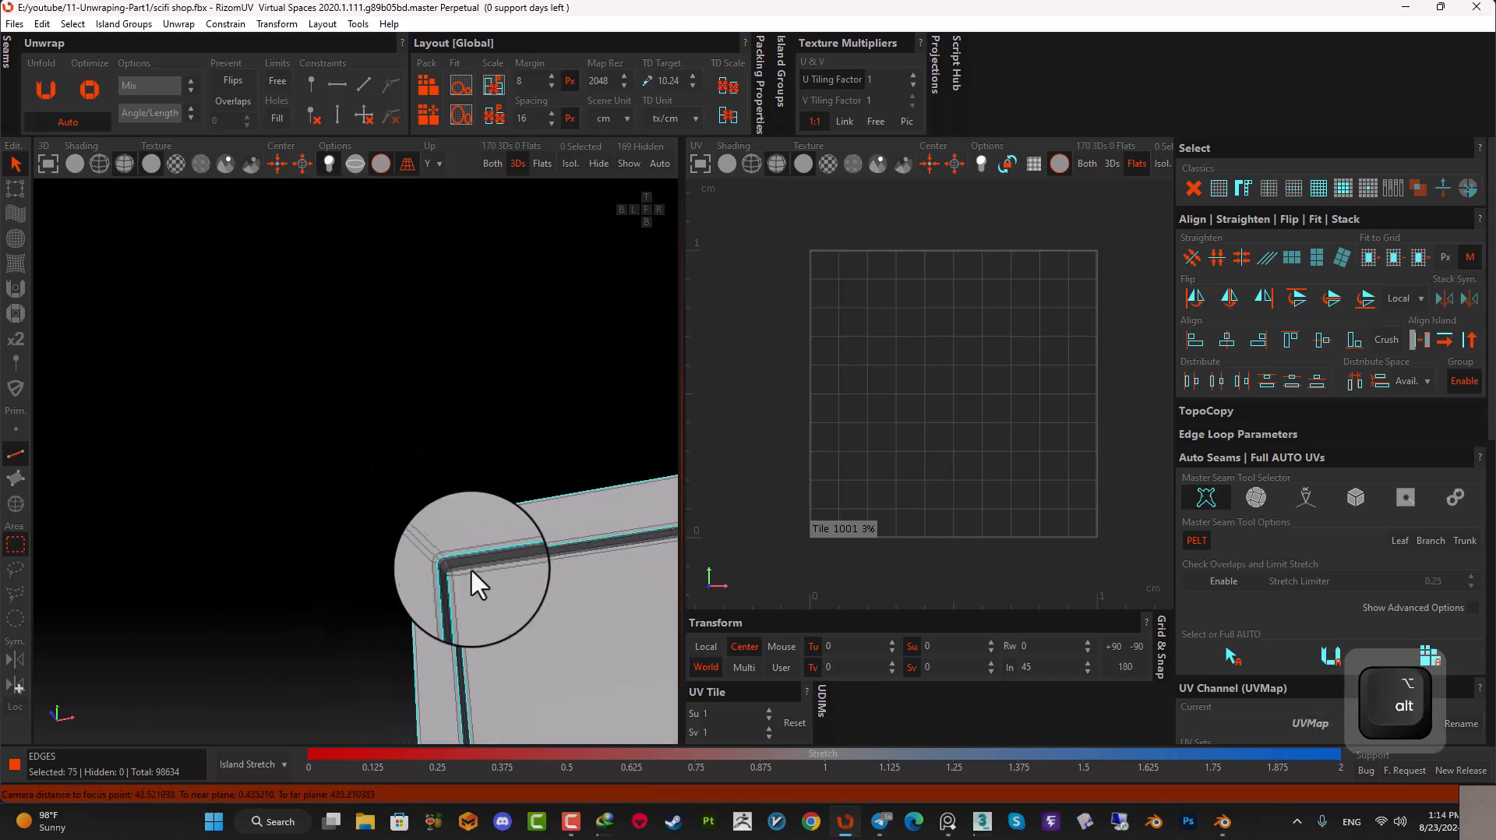
- Add the diagonal and inner top edges at the recessed frame's first upper corner
{"action": "scroll", "coordinate": [437, 553], "scroll_direction": "up", "scroll_amount": 9}
{"action": "double_click", "coordinate": [431, 461], "text": "ctrl"}
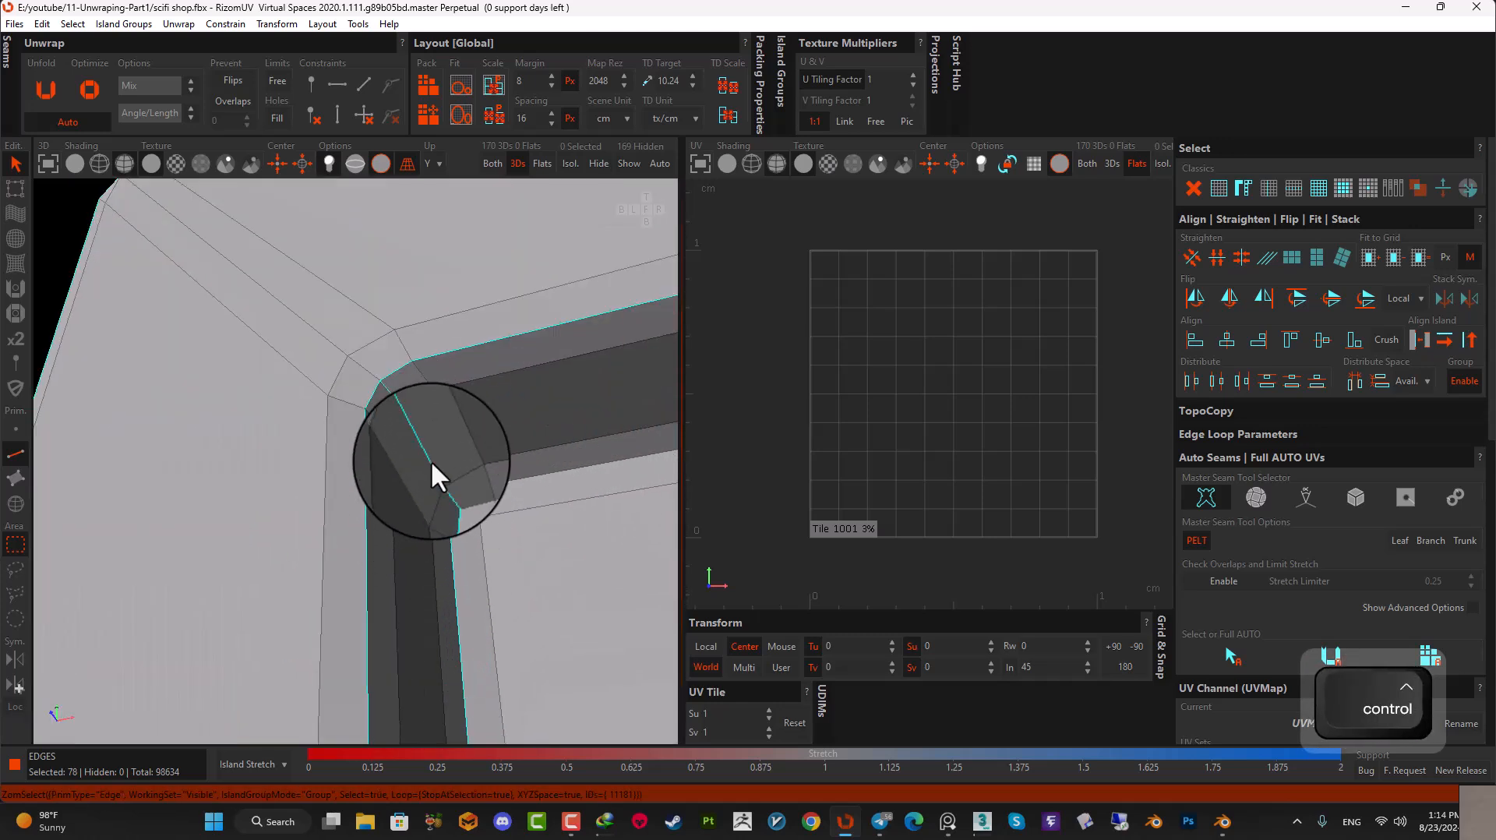
{"action": "scroll", "coordinate": [432, 462], "scroll_direction": "down", "scroll_amount": 2}
{"action": "double_click", "coordinate": [494, 478], "text": "ctrl"}
{"action": "scroll", "coordinate": [462, 506], "scroll_direction": "down", "scroll_amount": 9}
- Add the diagonal edges across the last upper corner of the recessed frame
{"action": "middle_click_drag", "start_coordinate": [513, 524], "coordinate": [330, 542], "text": "alt"}
{"action": "left_click_drag", "start_coordinate": [331, 542], "coordinate": [452, 549], "text": "alt"}
{"action": "scroll", "coordinate": [560, 539], "scroll_direction": "up", "scroll_amount": 6}
{"action": "scroll", "coordinate": [465, 572], "scroll_direction": "up", "scroll_amount": 4}
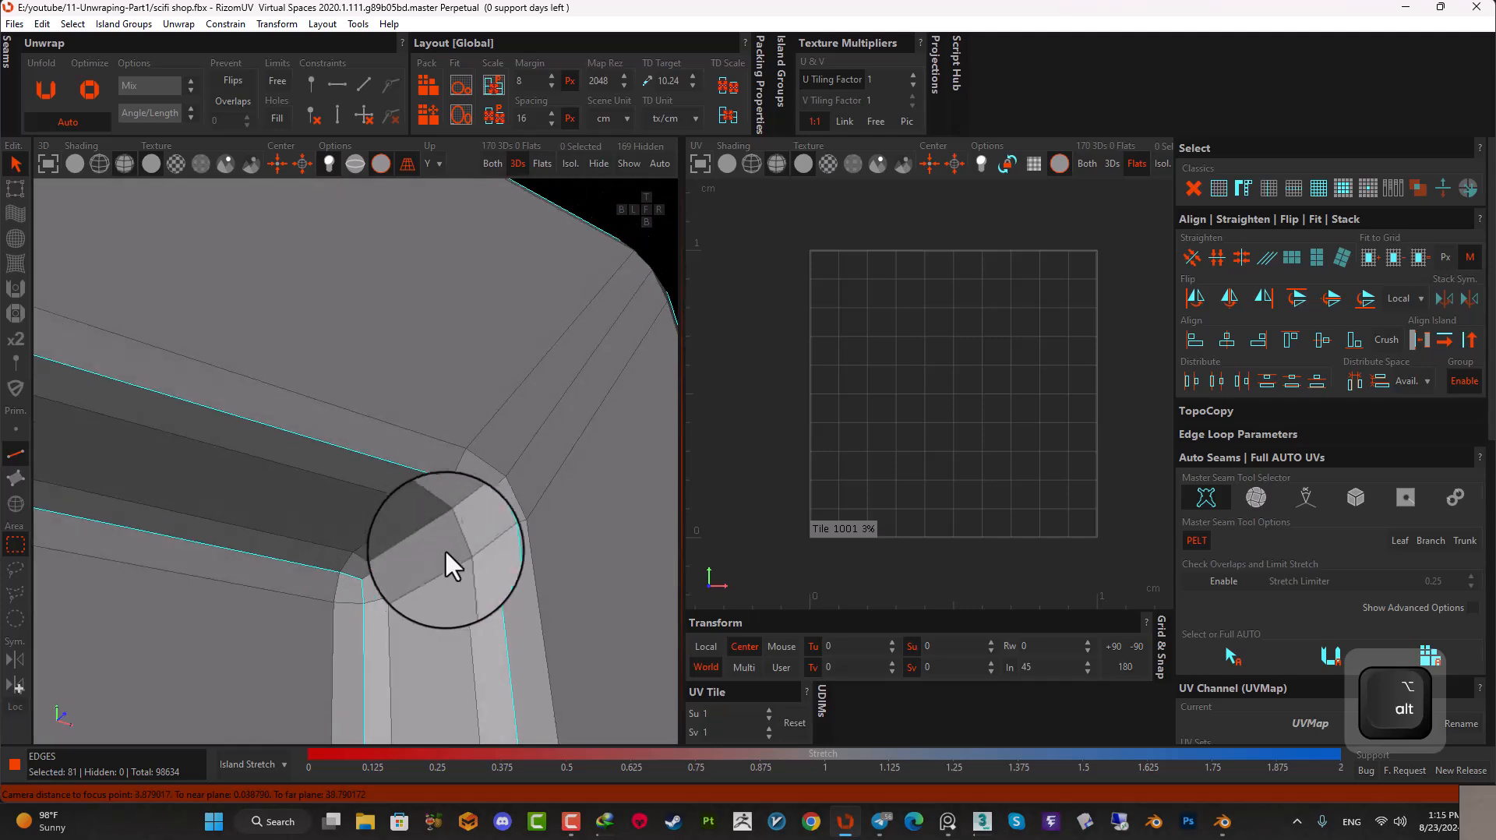
{"action": "double_click", "coordinate": [425, 542], "text": "ctrl"}
{"action": "scroll", "coordinate": [439, 525], "scroll_direction": "down", "scroll_amount": 2}
{"action": "scroll", "coordinate": [435, 547], "scroll_direction": "down", "scroll_amount": 8}
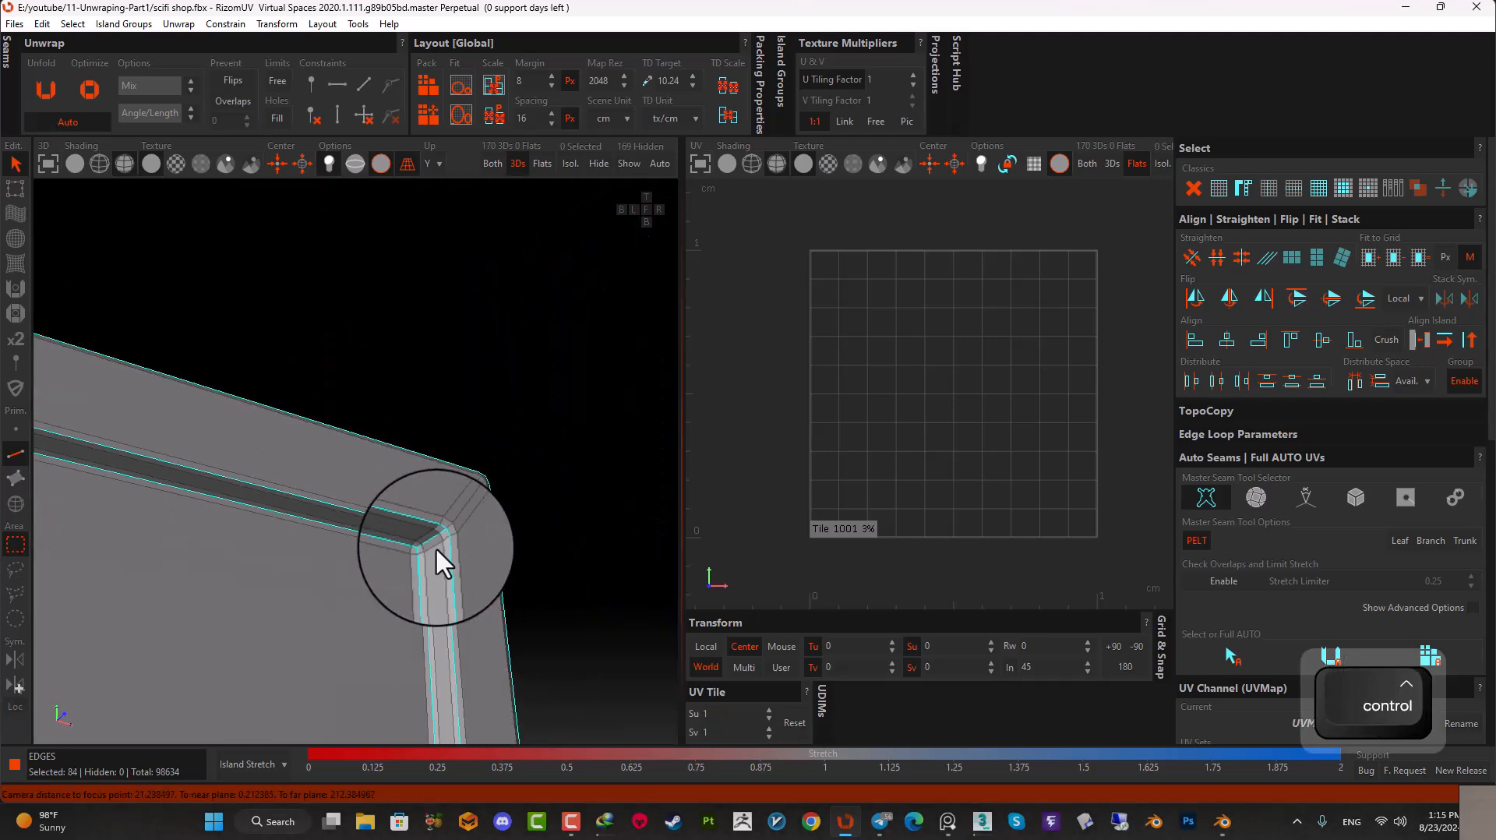
- Add the inner rim loop of the box's top opening and the floor and vertical edges at one inside corner
{"action": "left_click_drag", "start_coordinate": [431, 567], "coordinate": [58, 552], "text": "alt"}
{"action": "scroll", "coordinate": [303, 586], "scroll_direction": "up", "scroll_amount": 3}
{"action": "scroll", "coordinate": [288, 487], "scroll_direction": "up", "scroll_amount": 7}
{"action": "left_click_drag", "start_coordinate": [288, 488], "coordinate": [245, 623], "text": "alt"}
{"action": "double_click", "coordinate": [239, 497], "text": "ctrl"}
{"action": "scroll", "coordinate": [243, 625], "scroll_direction": "up", "scroll_amount": 3}
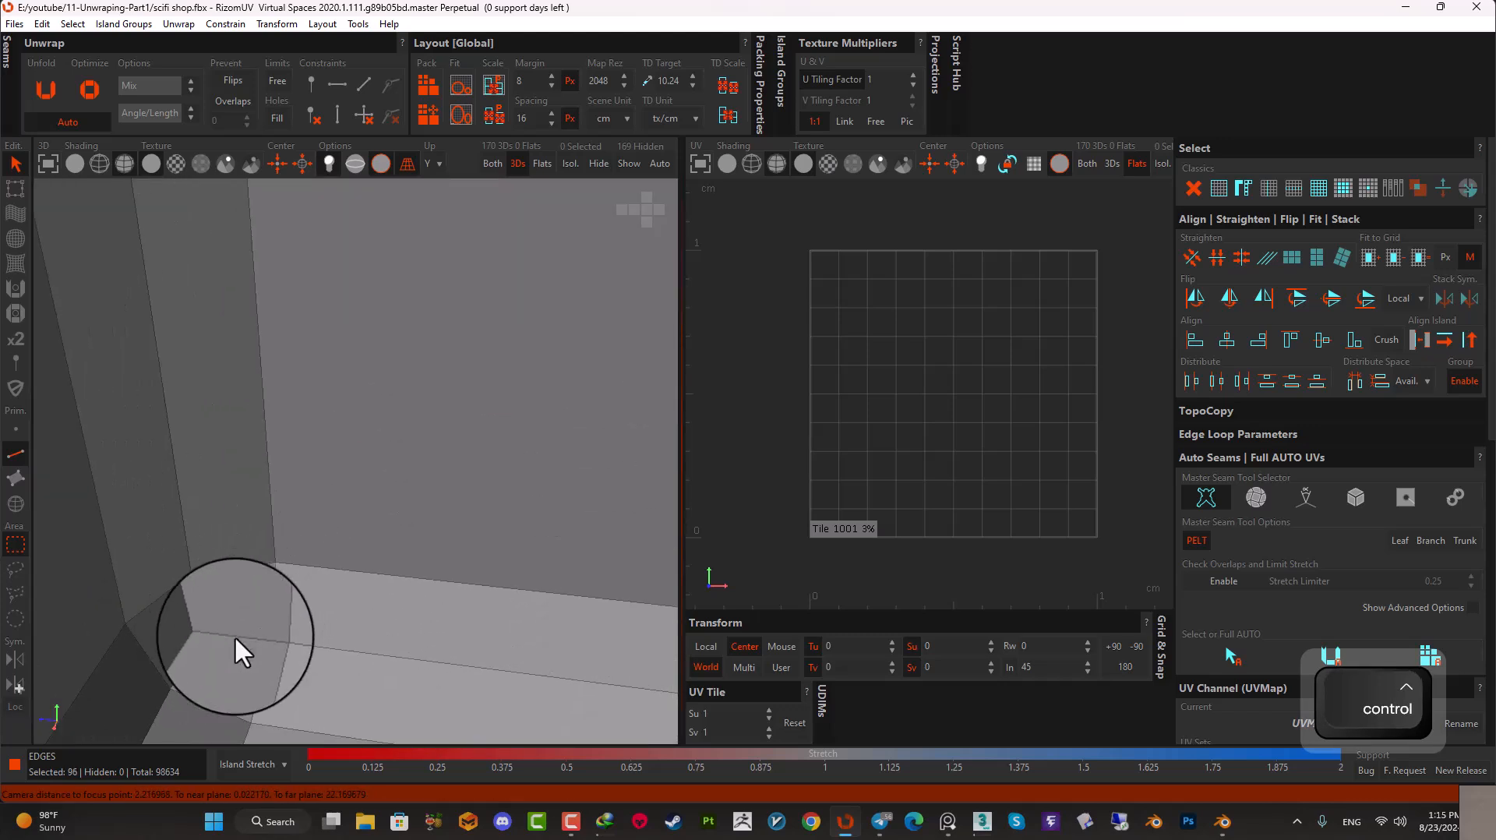
{"action": "double_click", "coordinate": [235, 633], "text": "ctrl"}
{"action": "double_click", "coordinate": [199, 651], "text": "ctrl"}
{"action": "double_click", "coordinate": [208, 621], "text": "ctrl"}
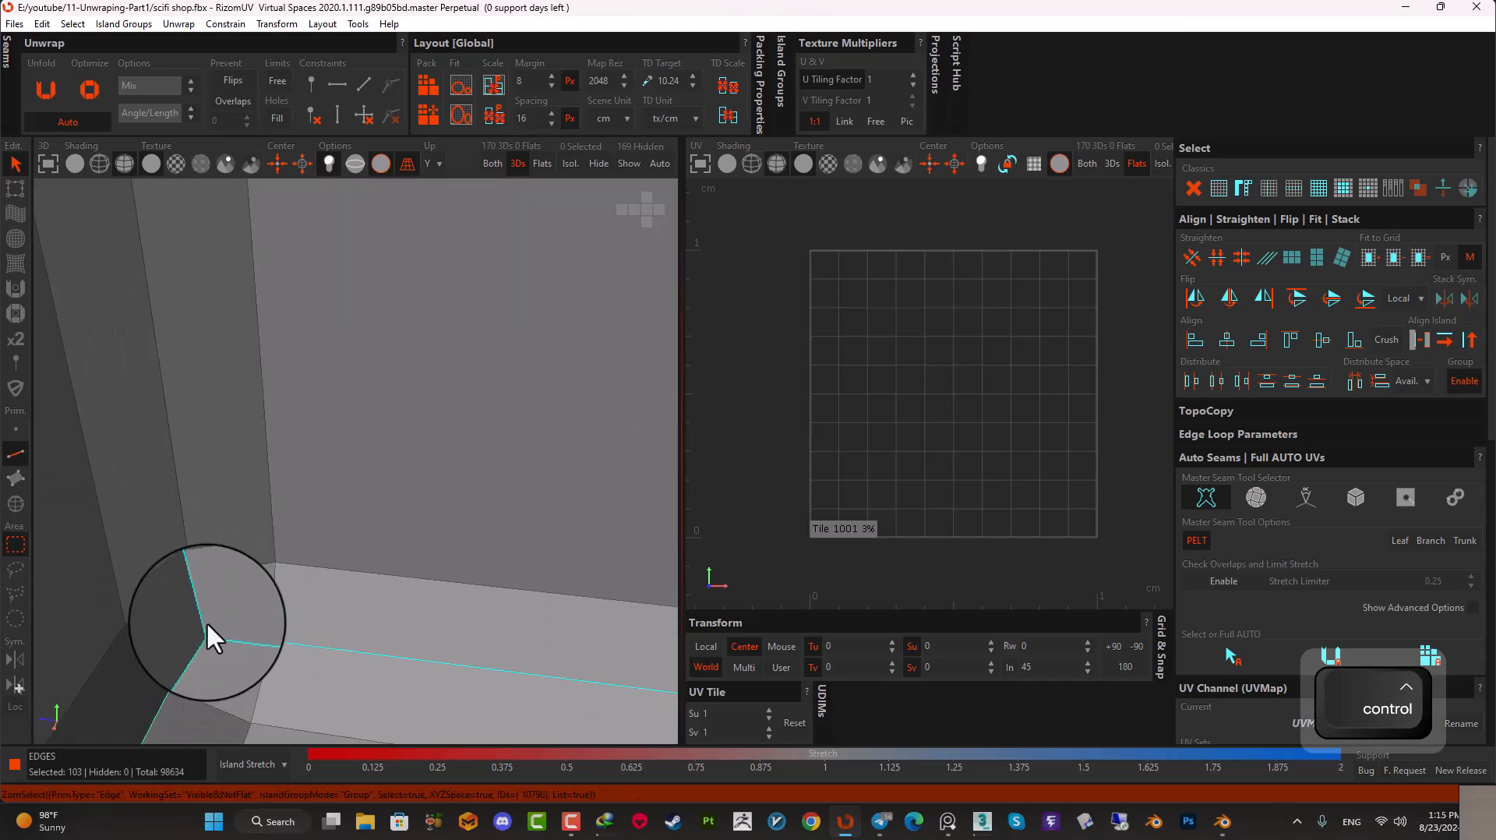
- Add the vertical edge and adjoining floor edge at the next inside corner of the top opening
{"action": "scroll", "coordinate": [209, 619], "scroll_direction": "down", "scroll_amount": 6}
{"action": "left_click_drag", "start_coordinate": [232, 563], "coordinate": [401, 547], "text": "alt"}
{"action": "double_click", "coordinate": [401, 550], "text": "ctrl"}
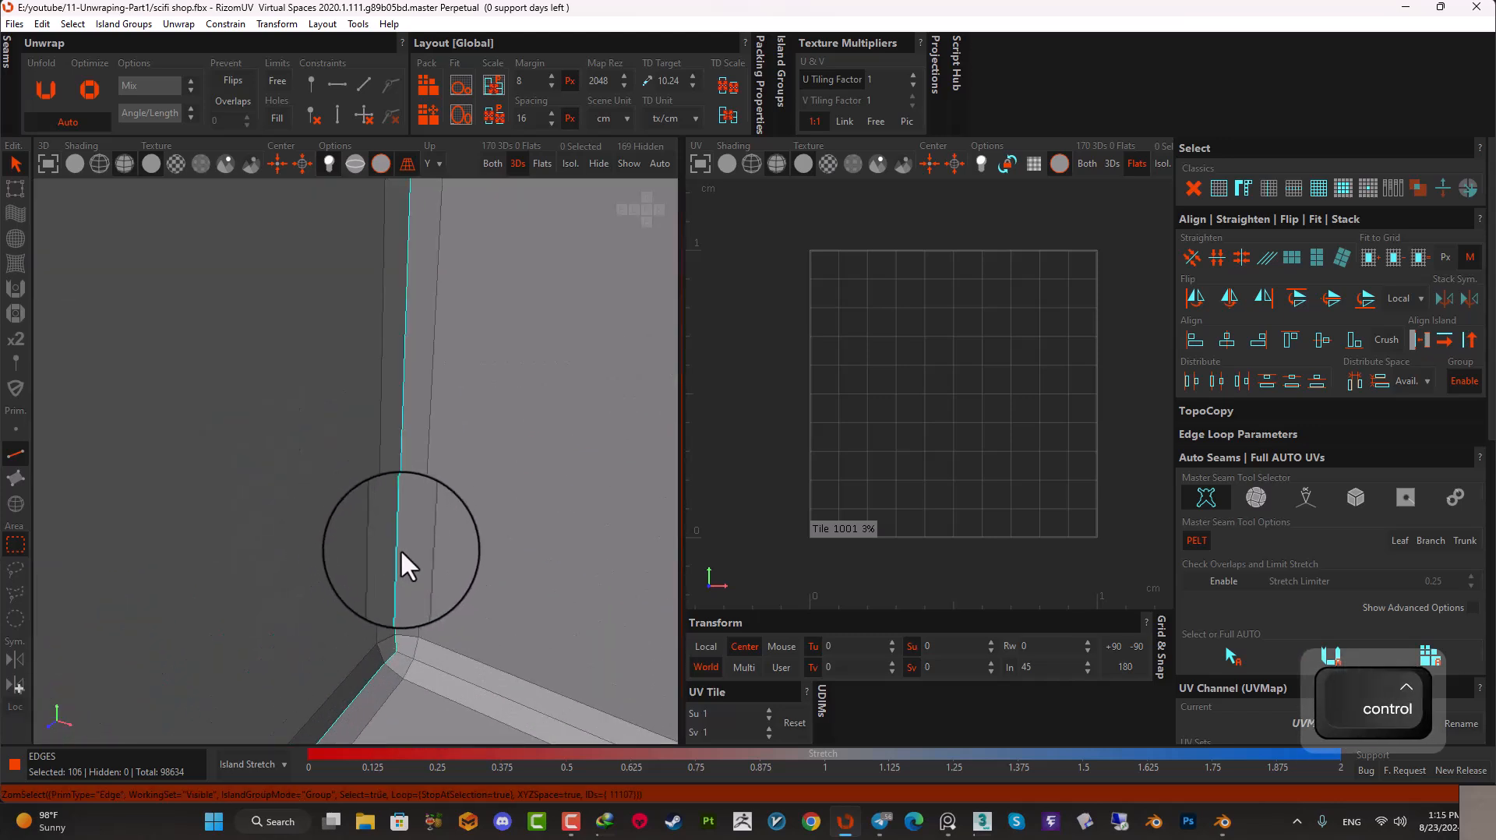
{"action": "double_click", "coordinate": [404, 655], "text": "ctrl"}
{"action": "scroll", "coordinate": [388, 585], "scroll_direction": "down", "scroll_amount": 6}
{"action": "scroll", "coordinate": [431, 553], "scroll_direction": "down", "scroll_amount": 6}
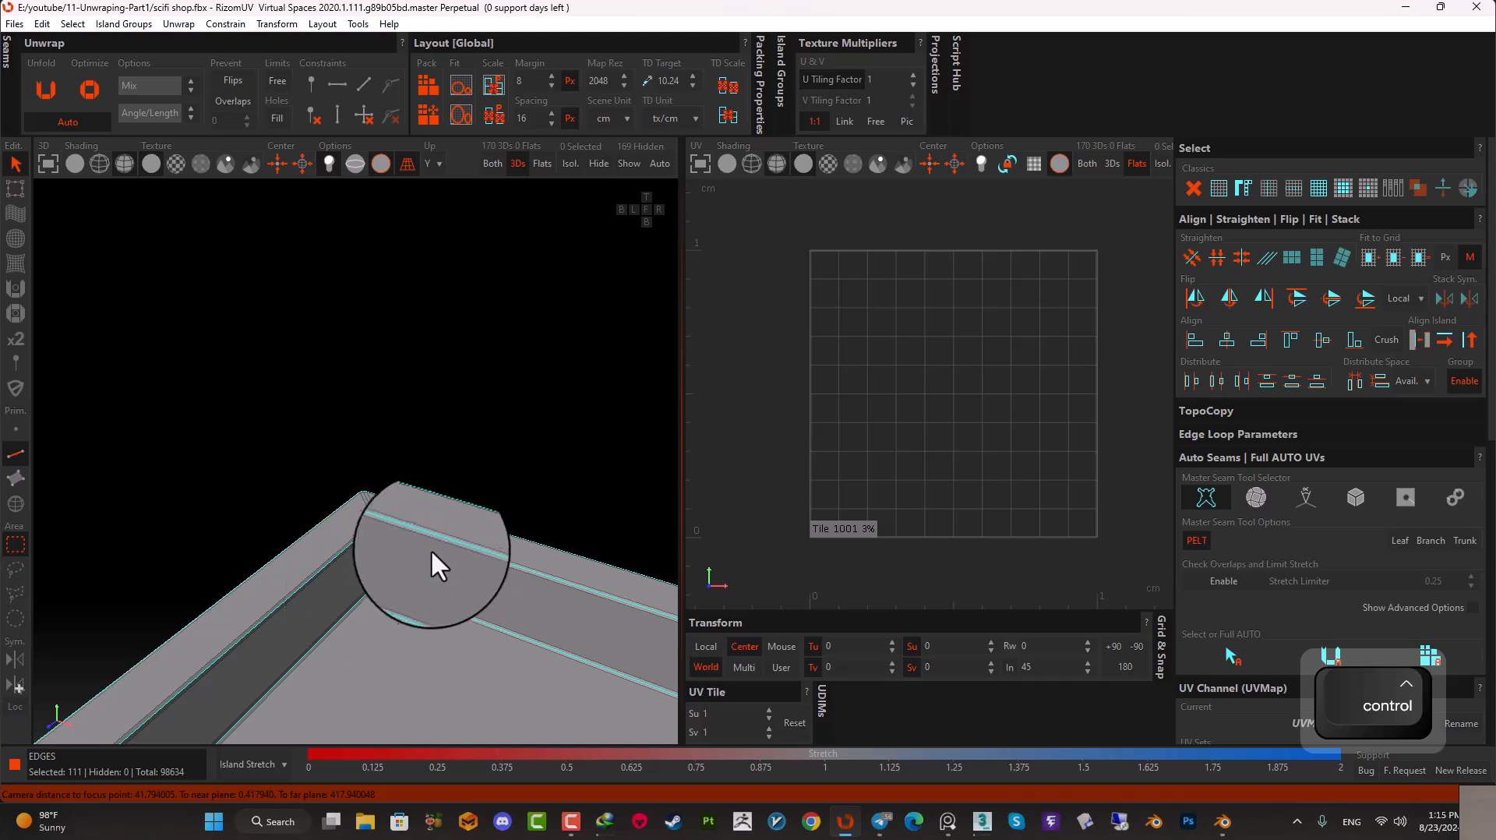
- Add the vertical edge and adjoining floor edge at the third inside corner of the top opening
{"action": "left_click_drag", "start_coordinate": [417, 534], "coordinate": [555, 569], "text": "alt"}
{"action": "scroll", "coordinate": [464, 539], "scroll_direction": "up", "scroll_amount": 6}
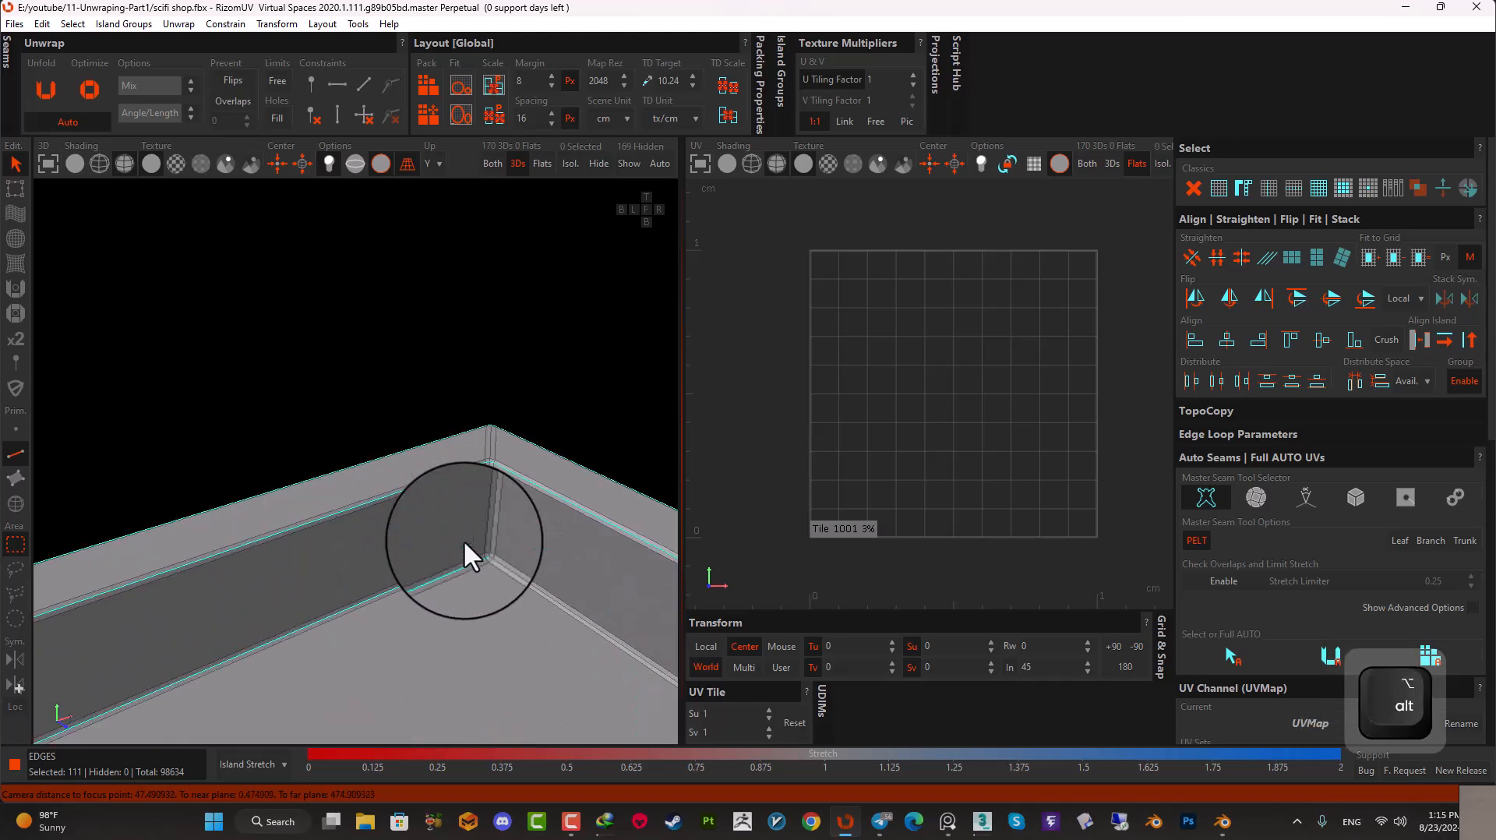
{"action": "double_click", "coordinate": [501, 666], "text": "ctrl"}
{"action": "double_click", "coordinate": [503, 683], "text": "ctrl"}
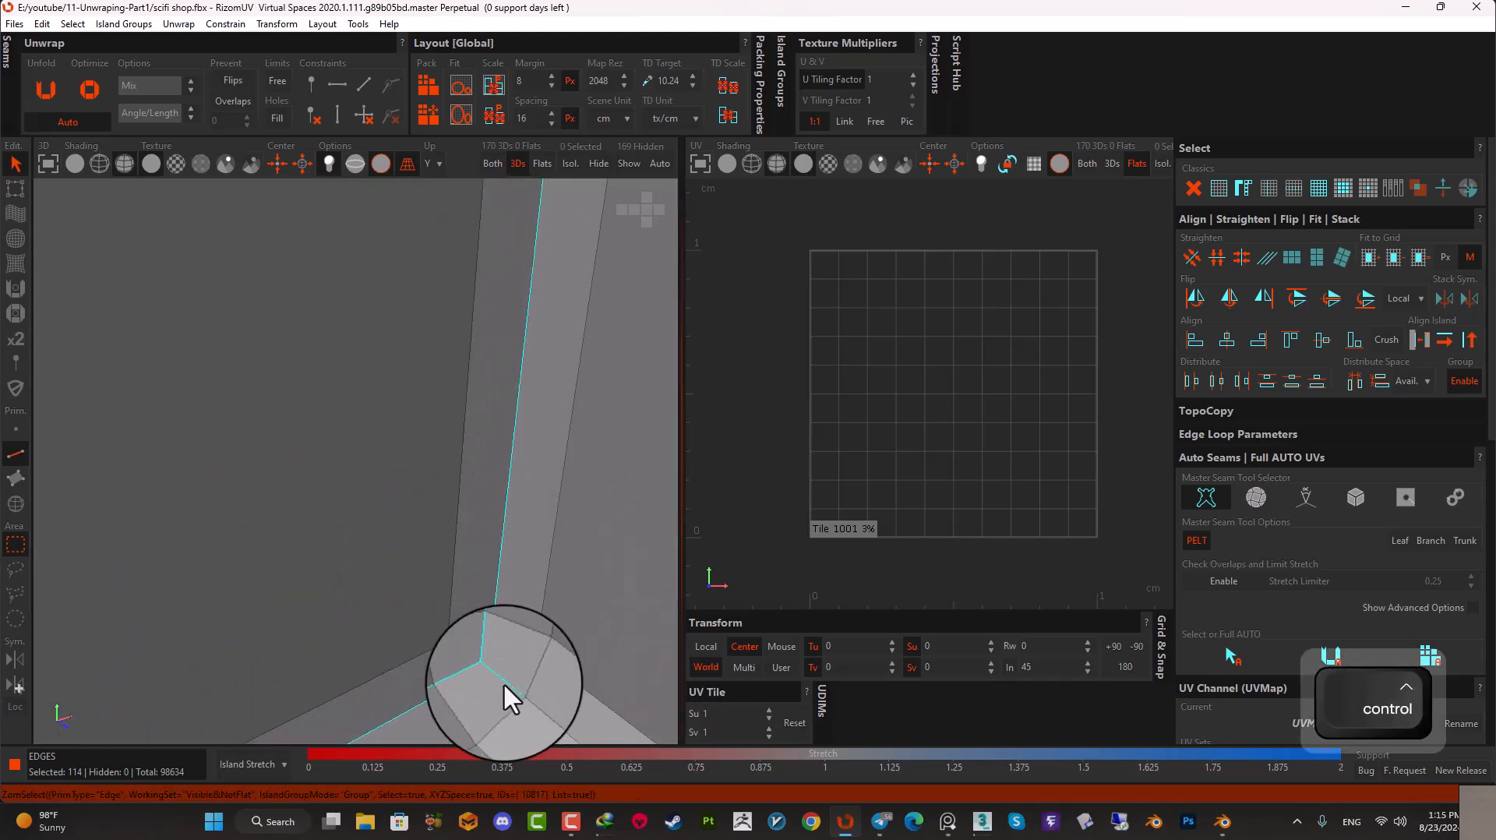
- Add the vertical edge at the remaining inside corner of the top opening
{"action": "scroll", "coordinate": [508, 576], "scroll_direction": "down", "scroll_amount": 6}
{"action": "left_click_drag", "start_coordinate": [502, 555], "coordinate": [504, 471], "text": "alt"}
{"action": "scroll", "coordinate": [501, 466], "scroll_direction": "up", "scroll_amount": 5}
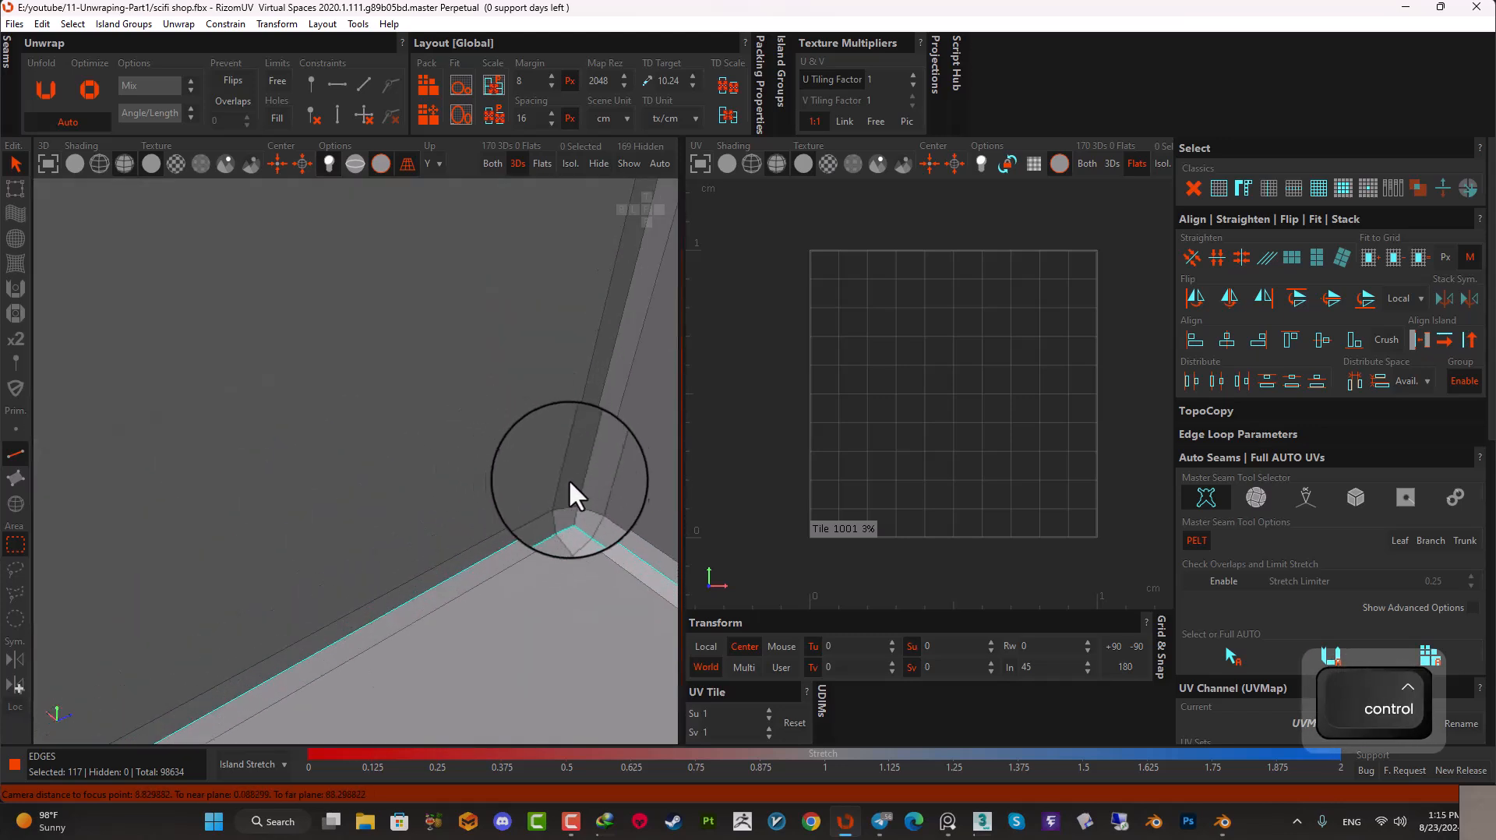
{"action": "double_click", "coordinate": [580, 462], "text": "ctrl"}
- Cut the roof box along all of its selected seam edges
{"action": "scroll", "coordinate": [546, 465], "scroll_direction": "down", "scroll_amount": 3}
{"action": "scroll", "coordinate": [441, 491], "scroll_direction": "down", "scroll_amount": 3}
{"action": "mouse_move", "coordinate": [434, 510]}
{"action": "left_mouse_down", "text": "alt"}
{"action": "mouse_move", "coordinate": [578, 518]}
{"action": "mouse_move", "coordinate": [355, 522]}
{"action": "mouse_move", "coordinate": [319, 514]}
{"action": "mouse_move", "coordinate": [344, 502]}
{"action": "mouse_move", "coordinate": [164, 502]}
{"action": "mouse_move", "coordinate": [361, 492]}
{"action": "mouse_move", "coordinate": [333, 328]}
{"action": "mouse_move", "coordinate": [37, 434]}
{"action": "mouse_move", "coordinate": [430, 580]}
{"action": "mouse_move", "coordinate": [441, 523]}
{"action": "mouse_move", "coordinate": [422, 537]}
{"action": "left_mouse_up", "text": "alt"}
{"action": "scroll", "coordinate": [375, 493], "scroll_direction": "down", "scroll_amount": 4}
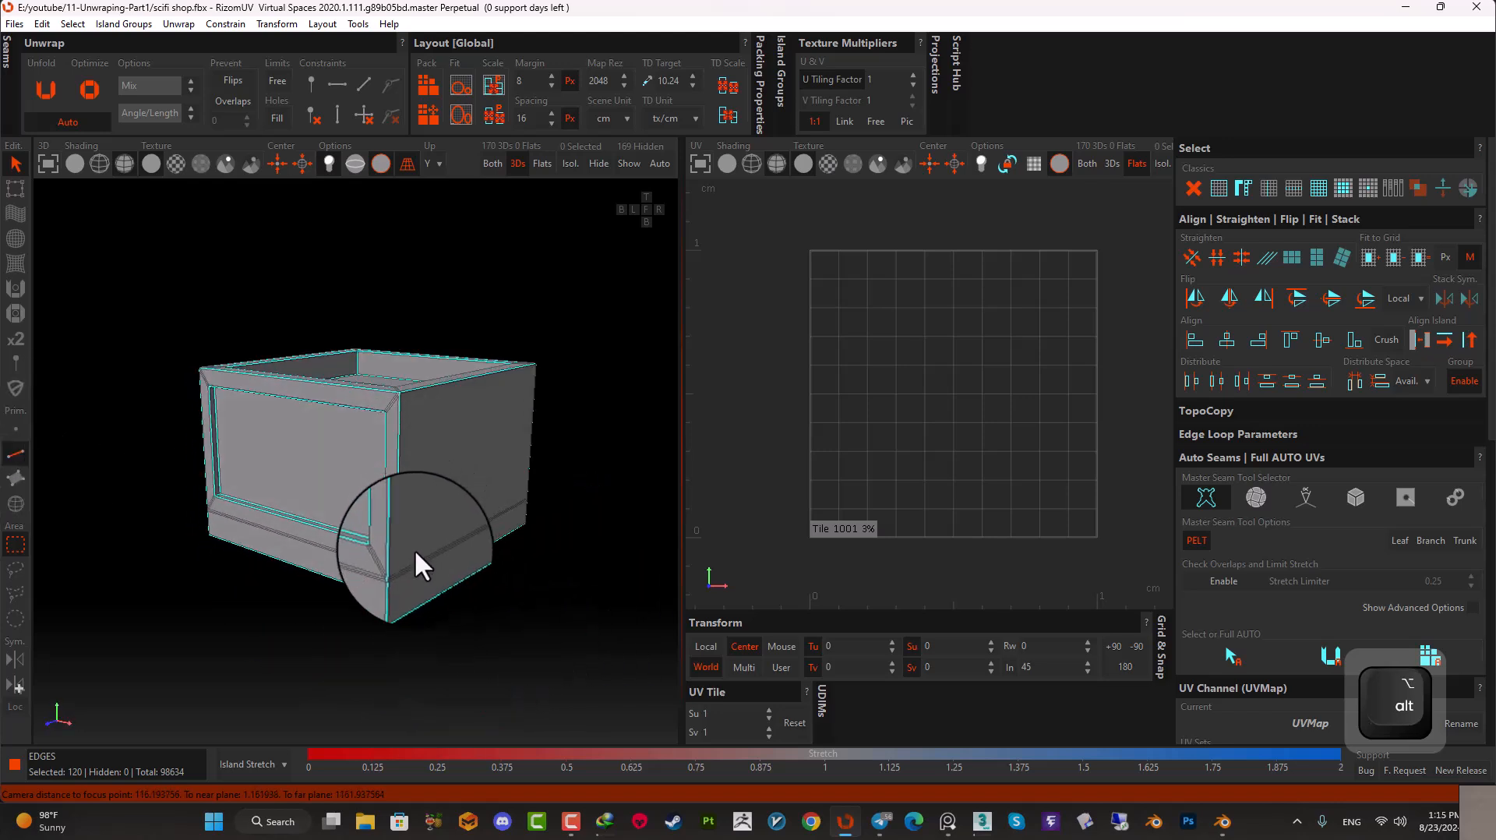
{"action": "key", "text": "c"}
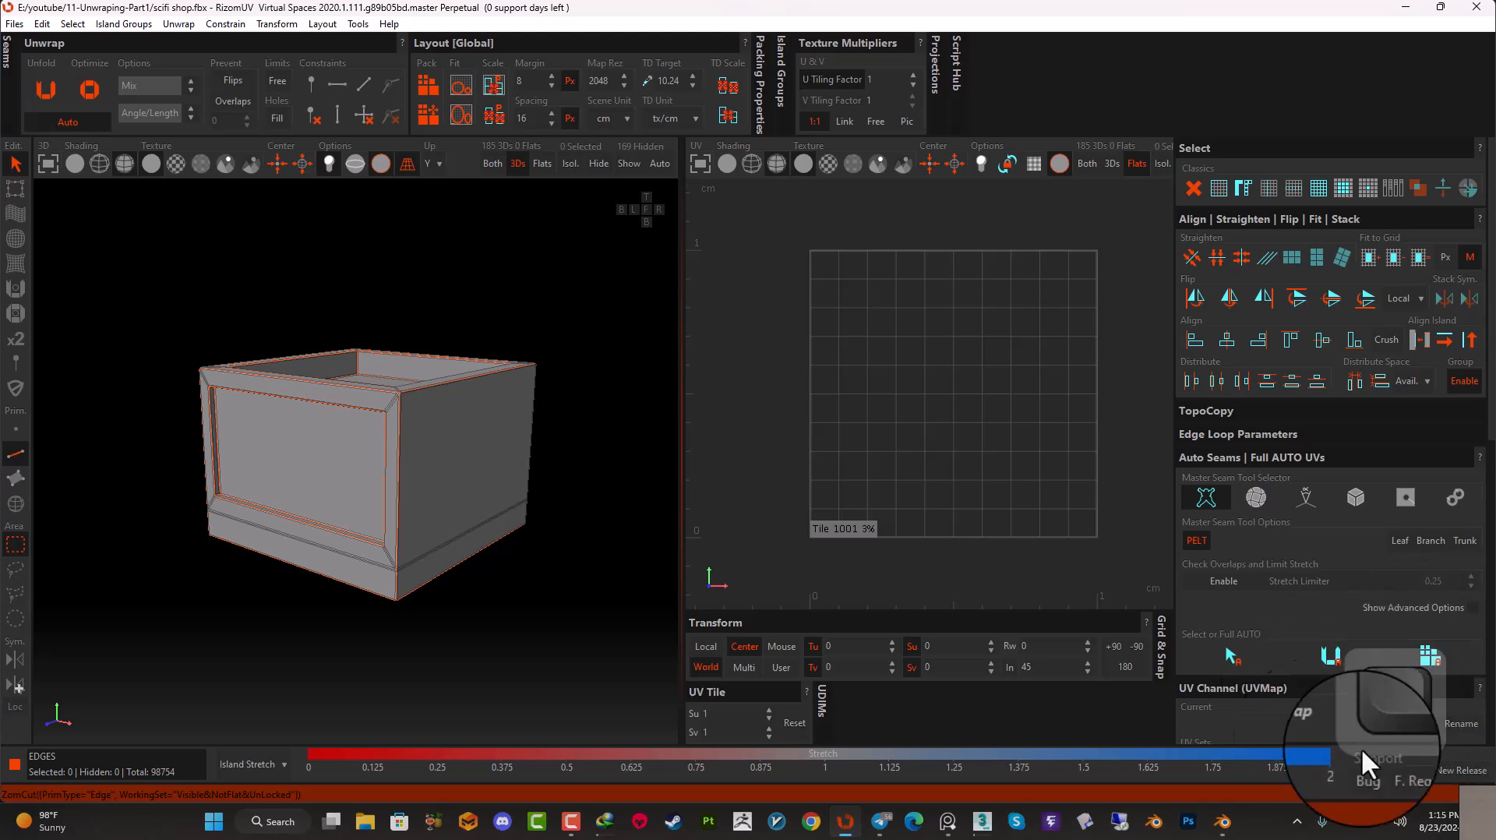
- Switch to island selection and select the frame around the recessed panel to check its cut
{"action": "scroll", "coordinate": [410, 410], "scroll_direction": "up", "scroll_amount": 7}
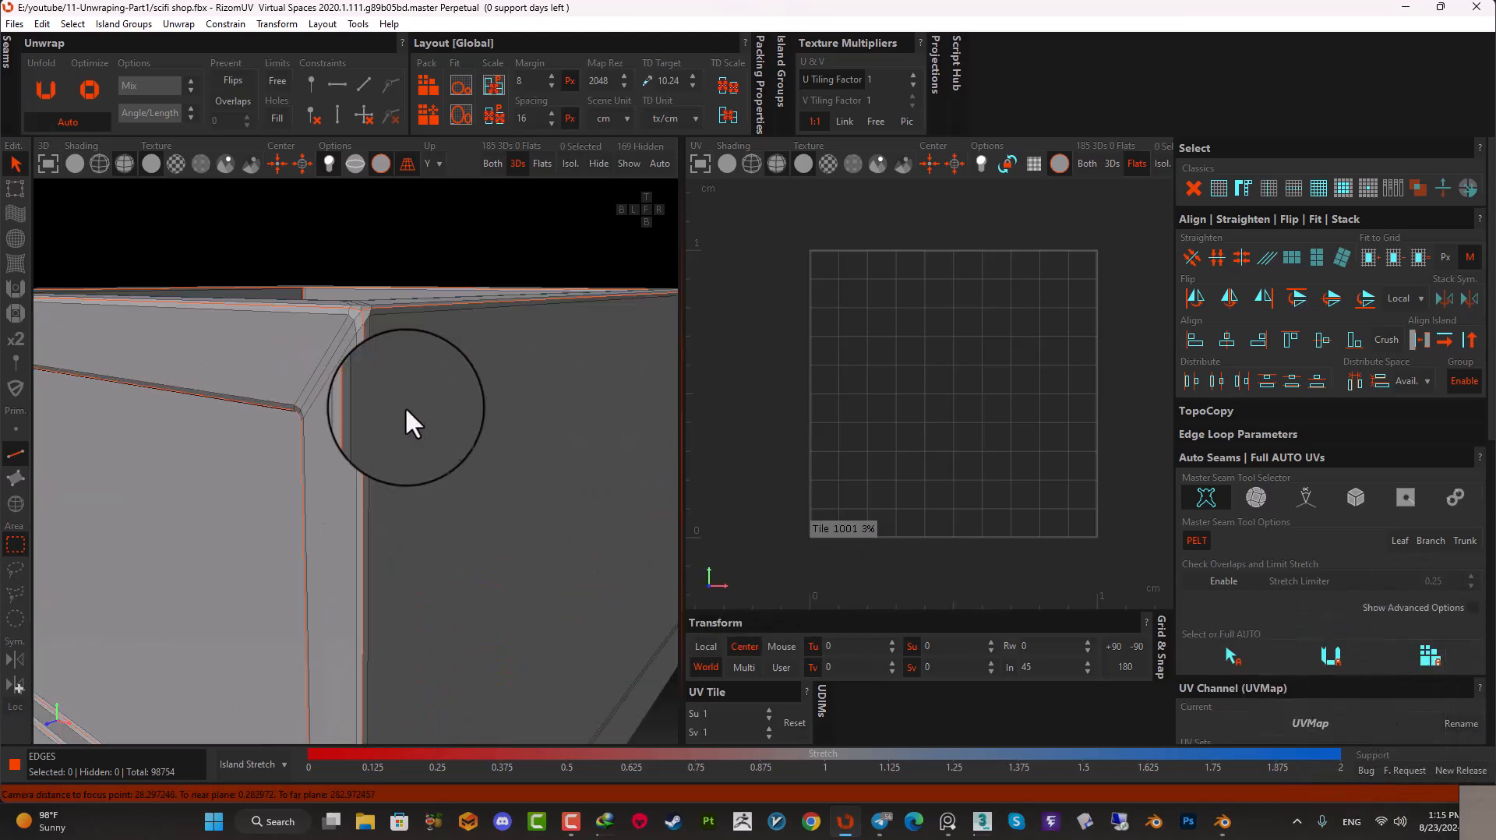
{"action": "middle_click_drag", "start_coordinate": [365, 313], "coordinate": [359, 448], "text": "alt"}
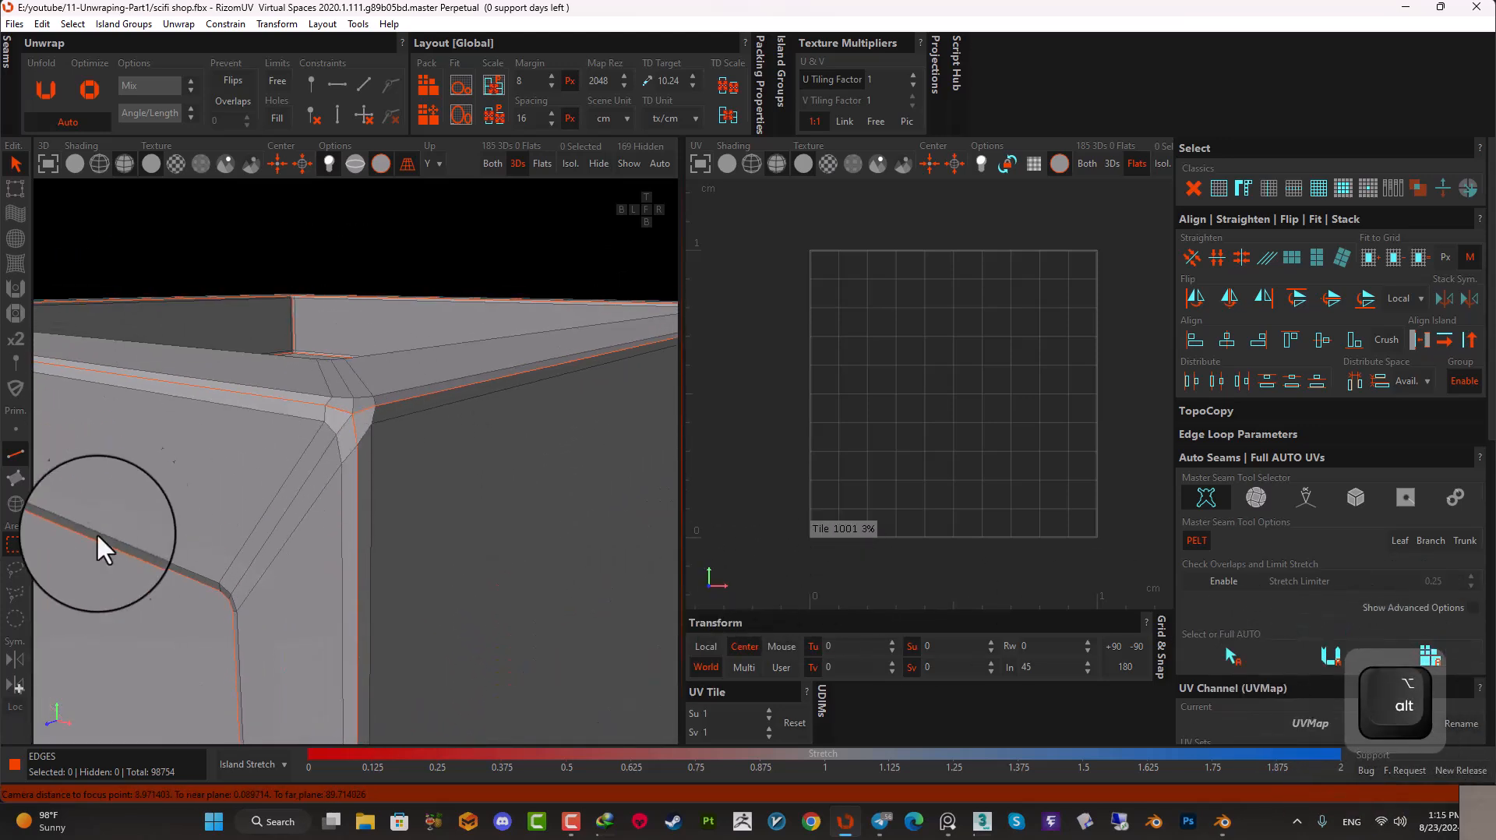
{"action": "left_click", "coordinate": [9, 505]}
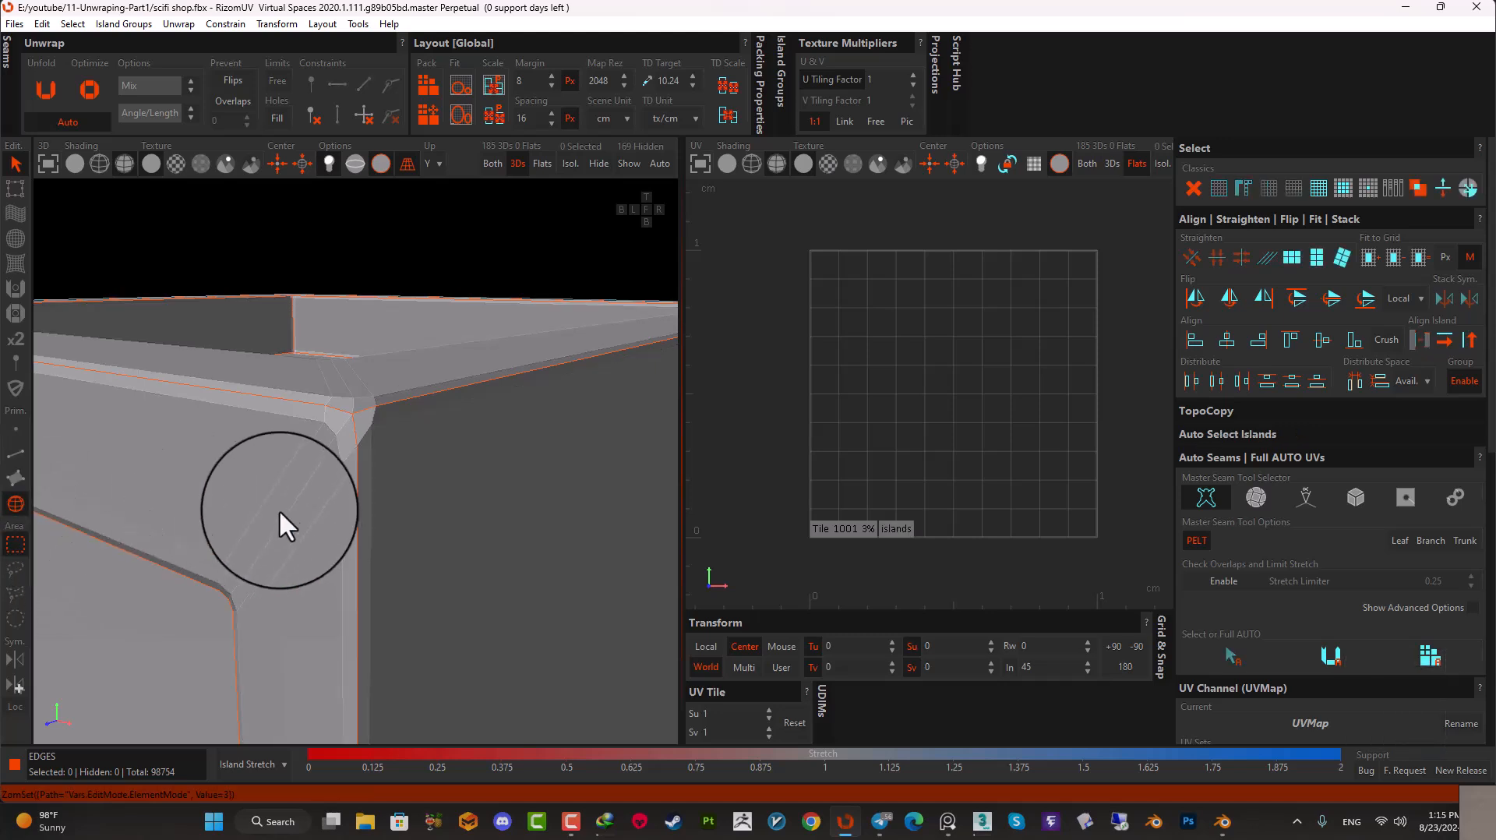
{"action": "left_click", "coordinate": [305, 467]}
{"action": "scroll", "coordinate": [305, 470], "scroll_direction": "down", "scroll_amount": 6}
{"action": "mouse_move", "coordinate": [300, 472]}
{"action": "left_mouse_down", "text": "alt"}
{"action": "mouse_move", "coordinate": [343, 483]}
{"action": "mouse_move", "coordinate": [300, 483]}
{"action": "mouse_move", "coordinate": [298, 457]}
{"action": "left_mouse_up", "text": "alt"}
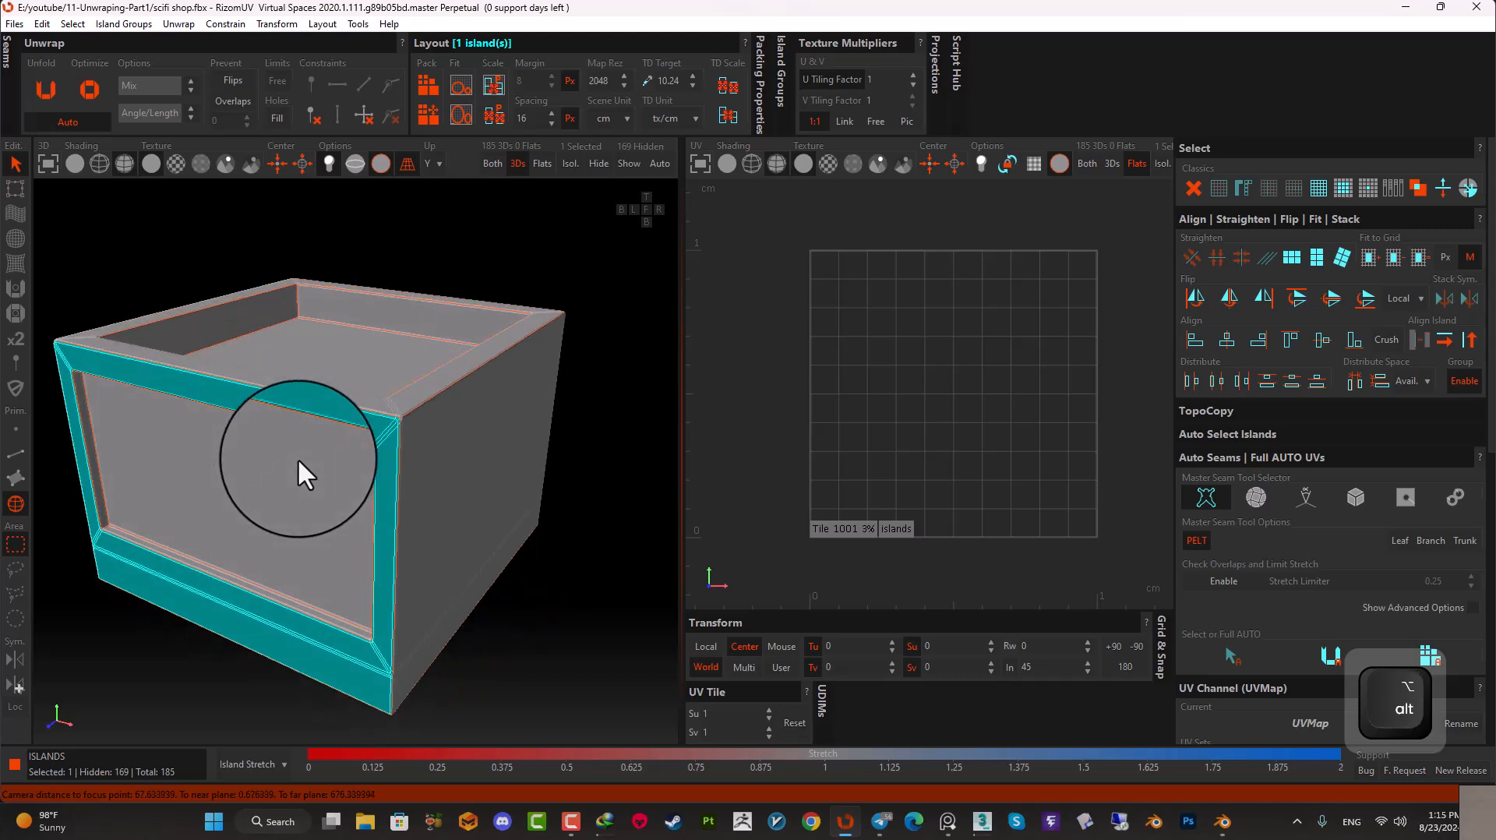
- Select all islands of the roof box and unfold them
{"action": "left_click", "coordinate": [1467, 188]}
{"action": "scroll", "coordinate": [334, 516], "scroll_direction": "down", "scroll_amount": 3}
{"action": "left_click_drag", "start_coordinate": [482, 481], "coordinate": [470, 441], "text": "alt"}
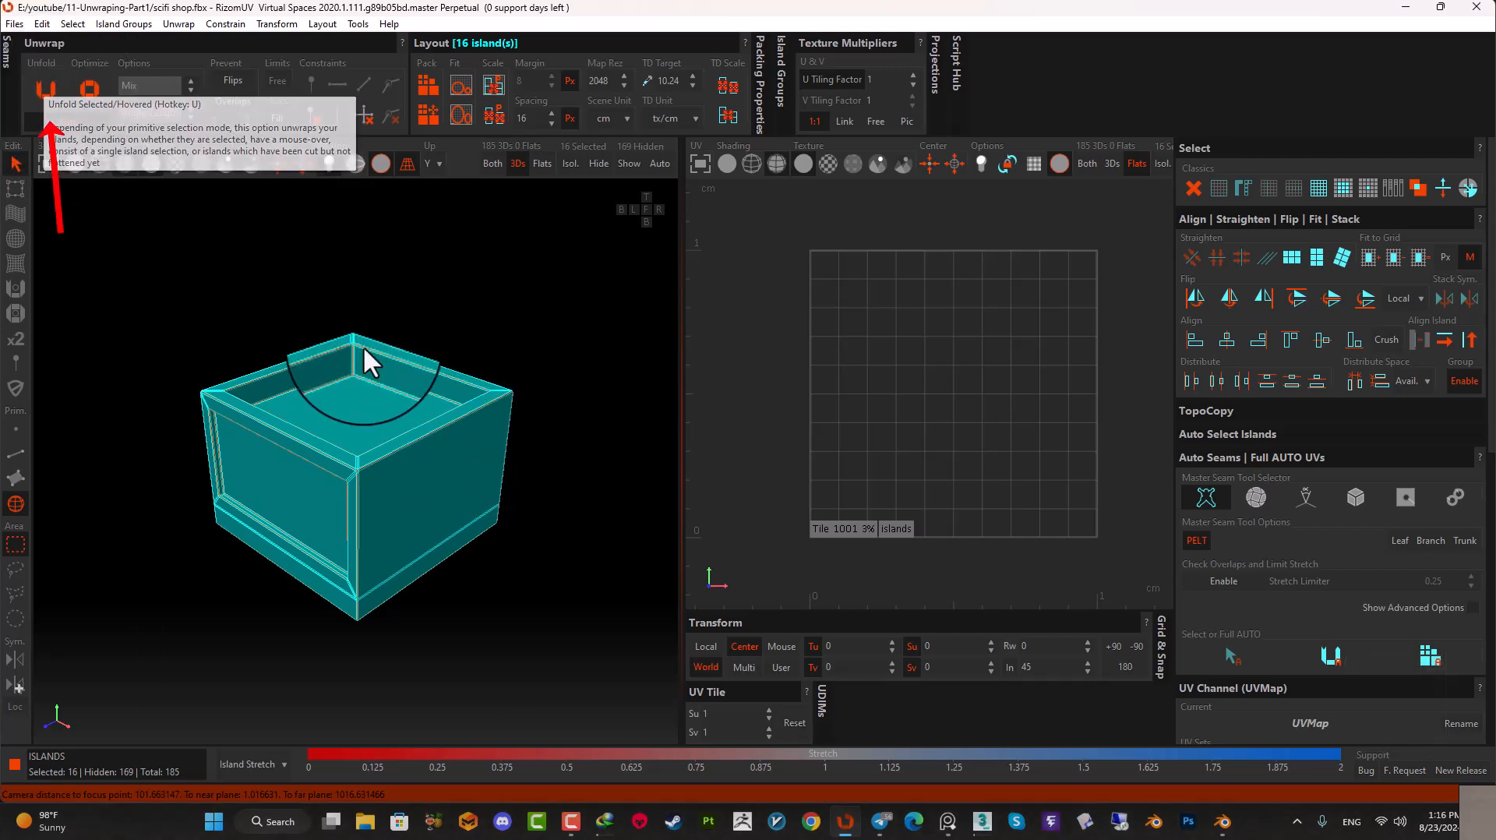
{"action": "key", "text": "u"}
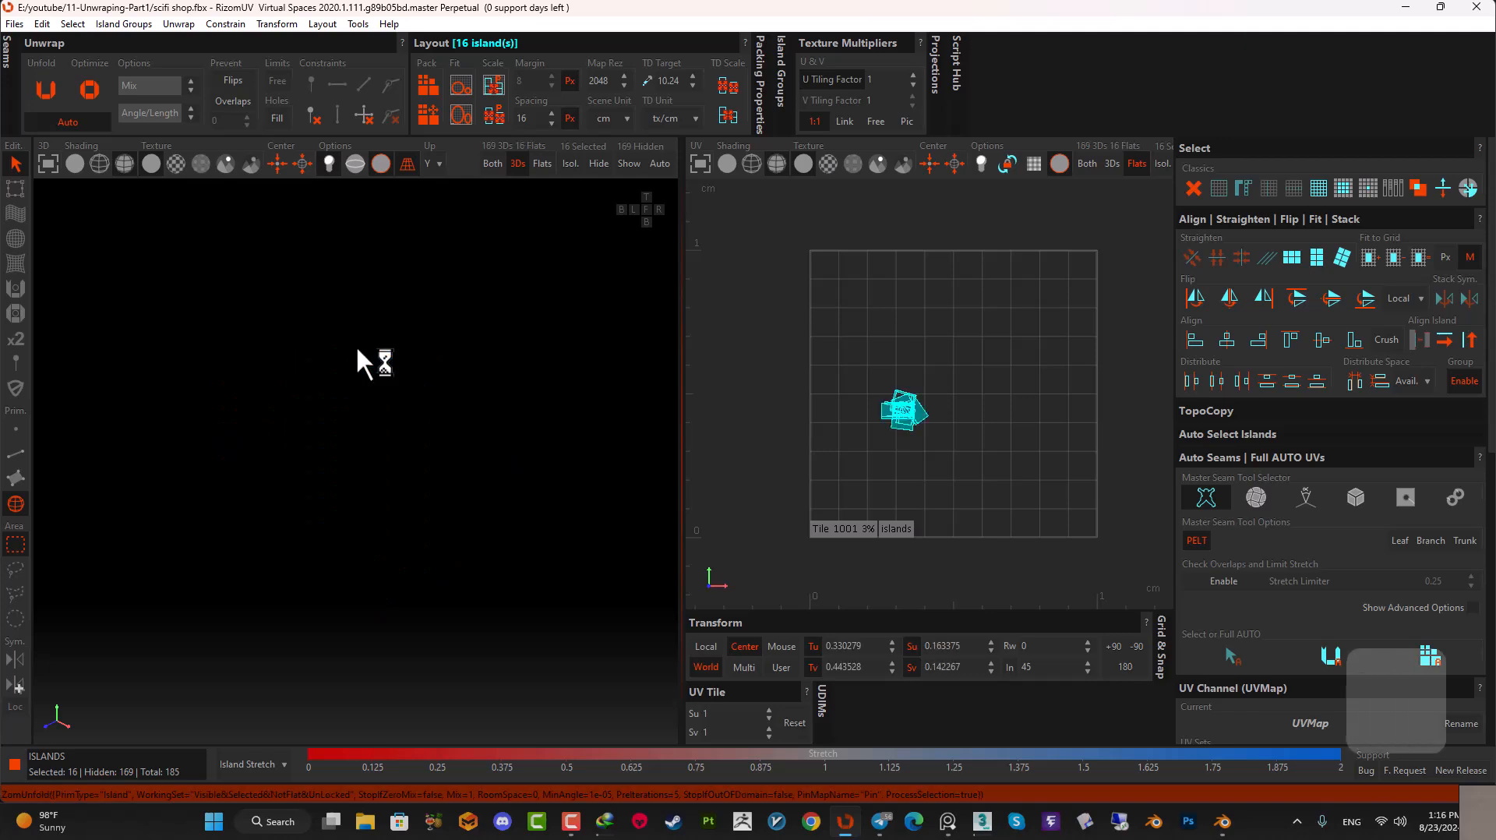
- Optimize the box's unfolded islands to reduce their distortion
{"action": "scroll", "coordinate": [910, 409], "scroll_direction": "up", "scroll_amount": 7}
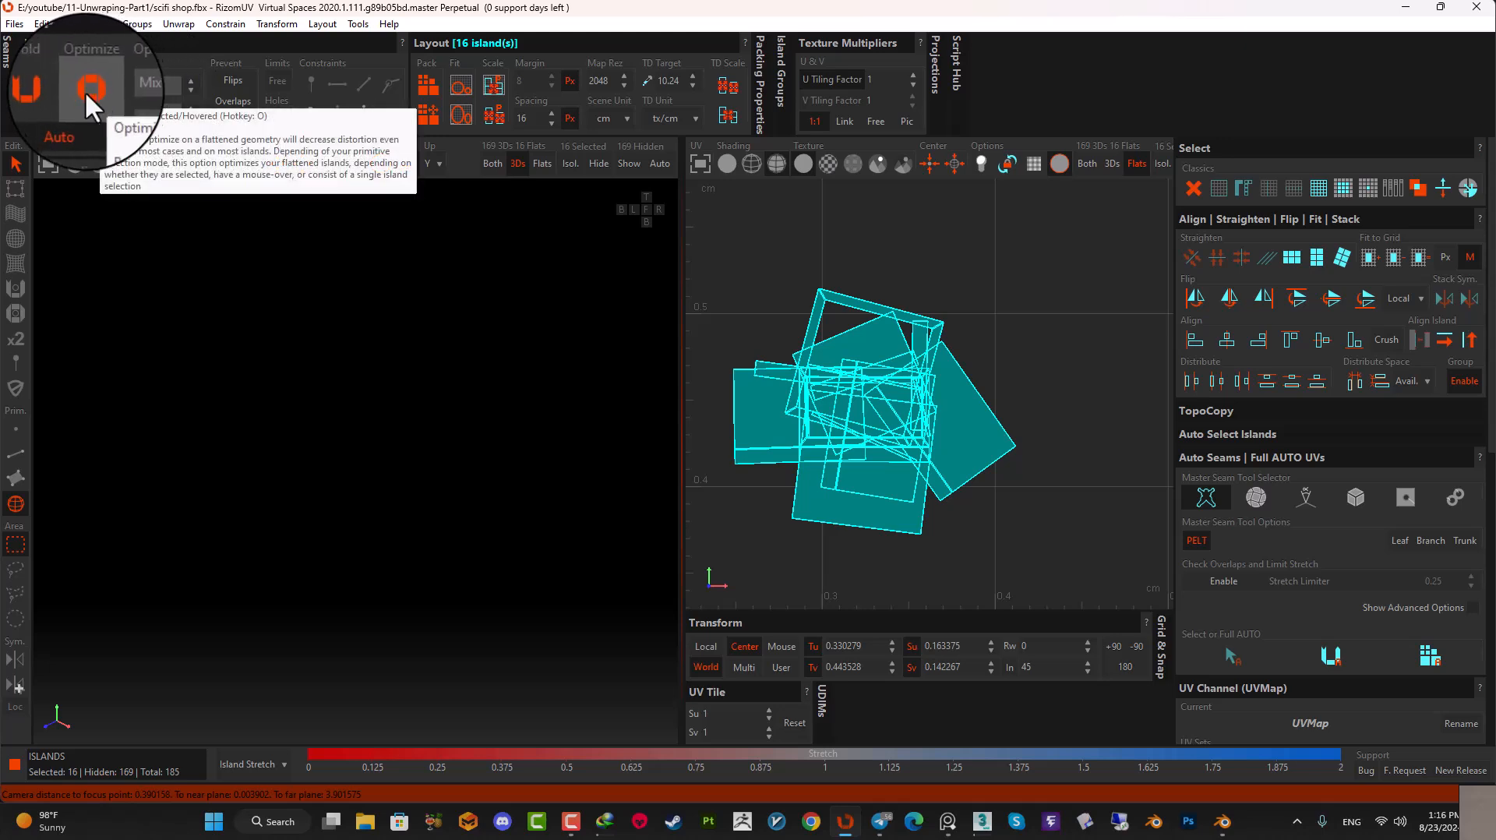
{"action": "key", "text": "o"}
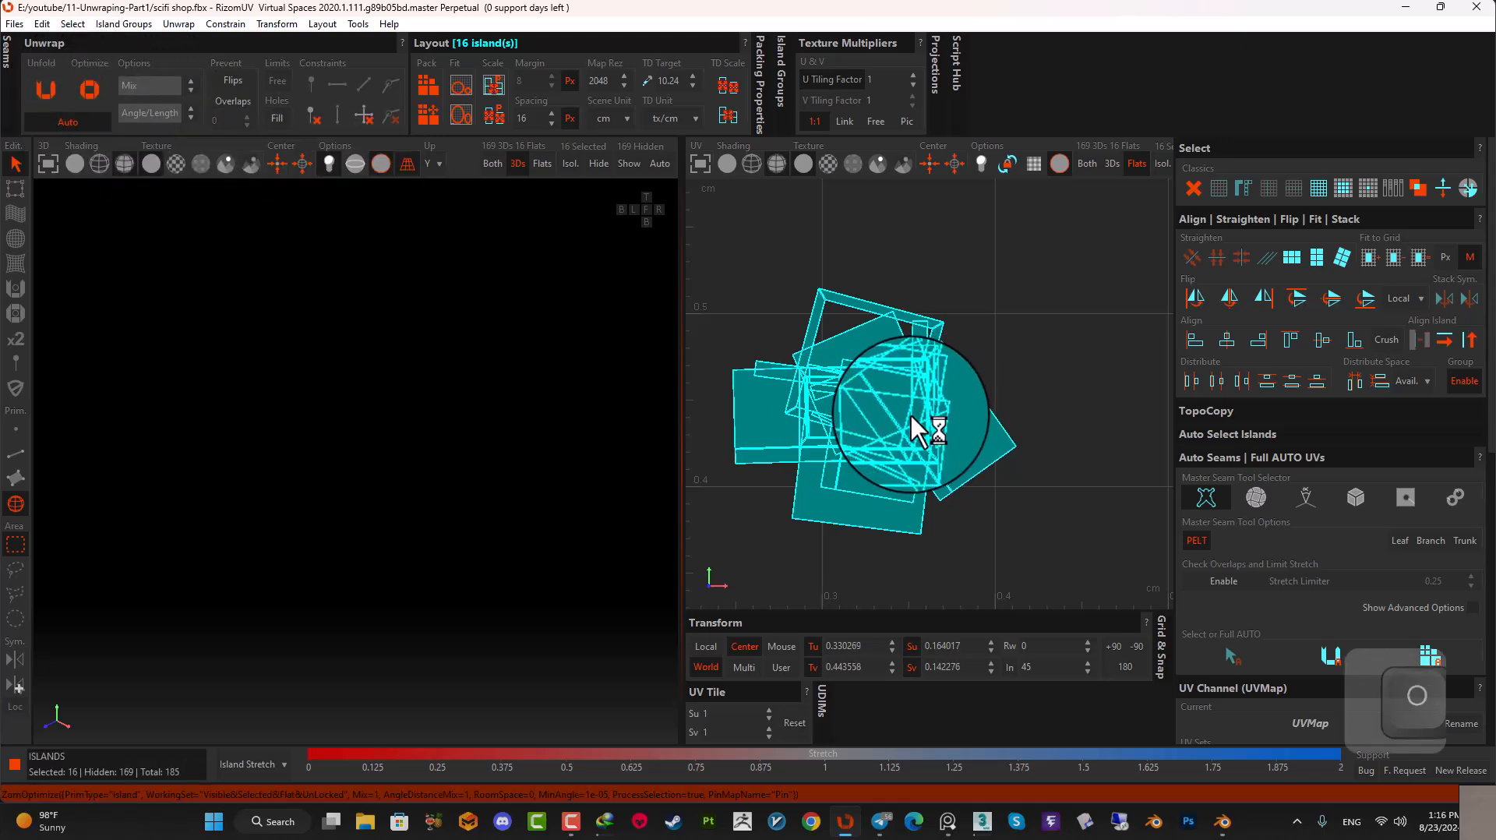
{"action": "scroll", "coordinate": [947, 387], "scroll_direction": "down", "scroll_amount": 3}
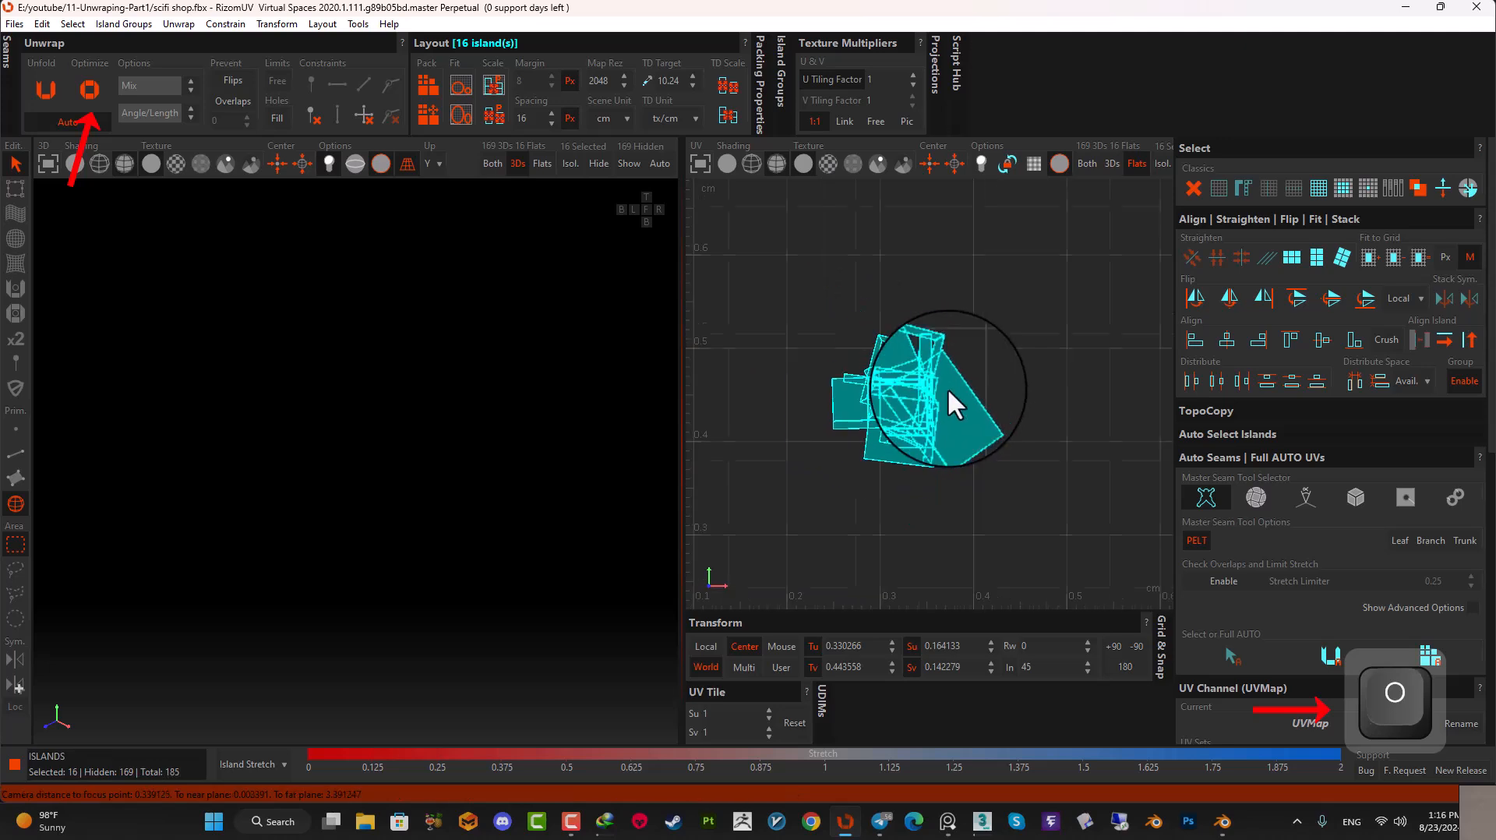
{"action": "scroll", "coordinate": [945, 397], "scroll_direction": "down", "scroll_amount": 2}
{"action": "mouse_move", "coordinate": [933, 419]}
{"action": "middle_mouse_down", "text": "alt"}
{"action": "mouse_move", "coordinate": [950, 422]}
{"action": "mouse_move", "coordinate": [920, 438]}
{"action": "middle_mouse_up", "text": "alt"}
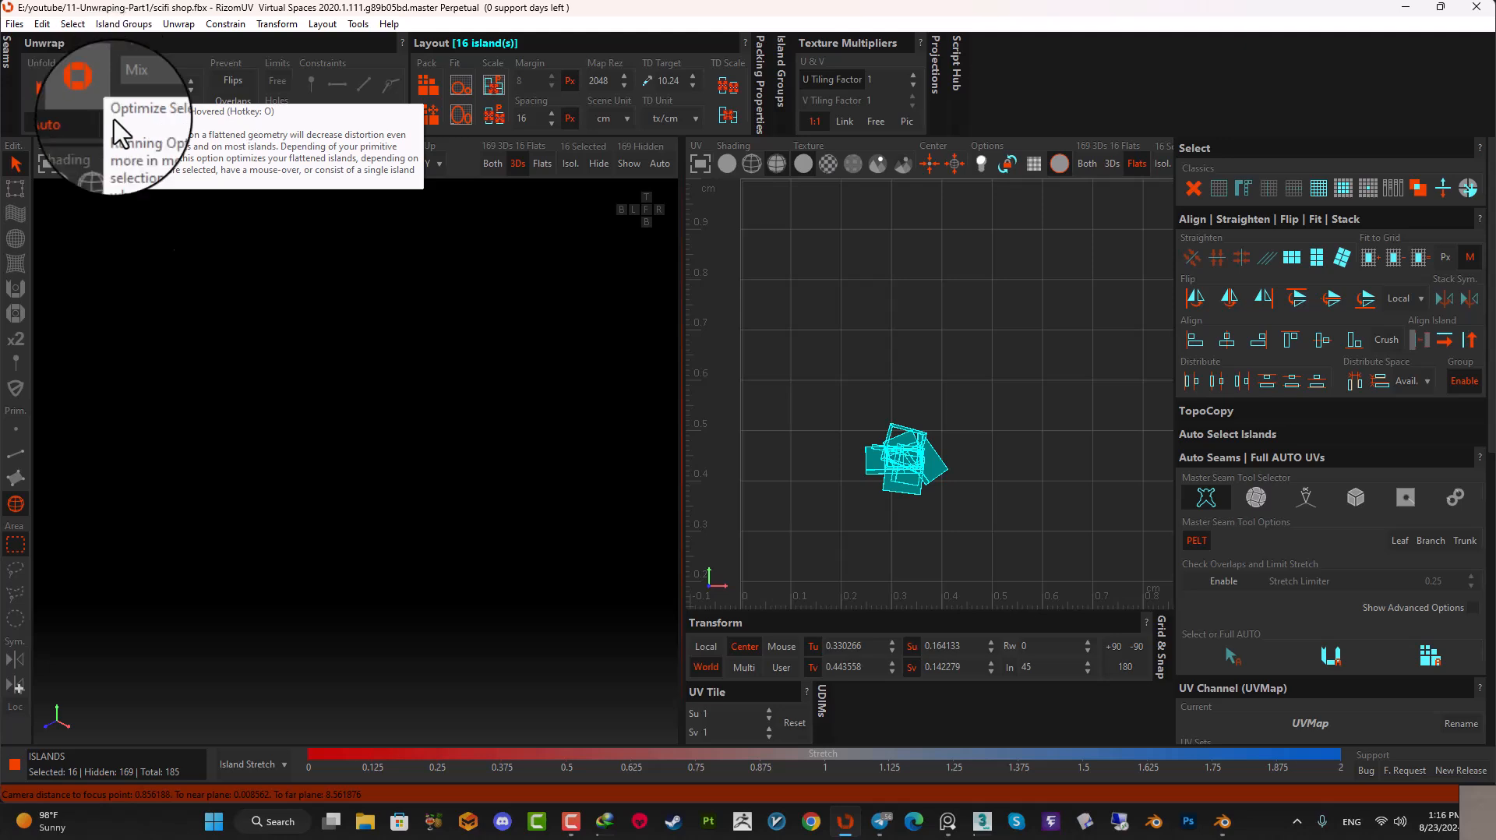
- Pack the box's islands into the UV tile and clear the selection
{"action": "scroll", "coordinate": [815, 370], "scroll_direction": "down", "scroll_amount": 3}
{"action": "middle_click_drag", "start_coordinate": [920, 425], "coordinate": [869, 384]}
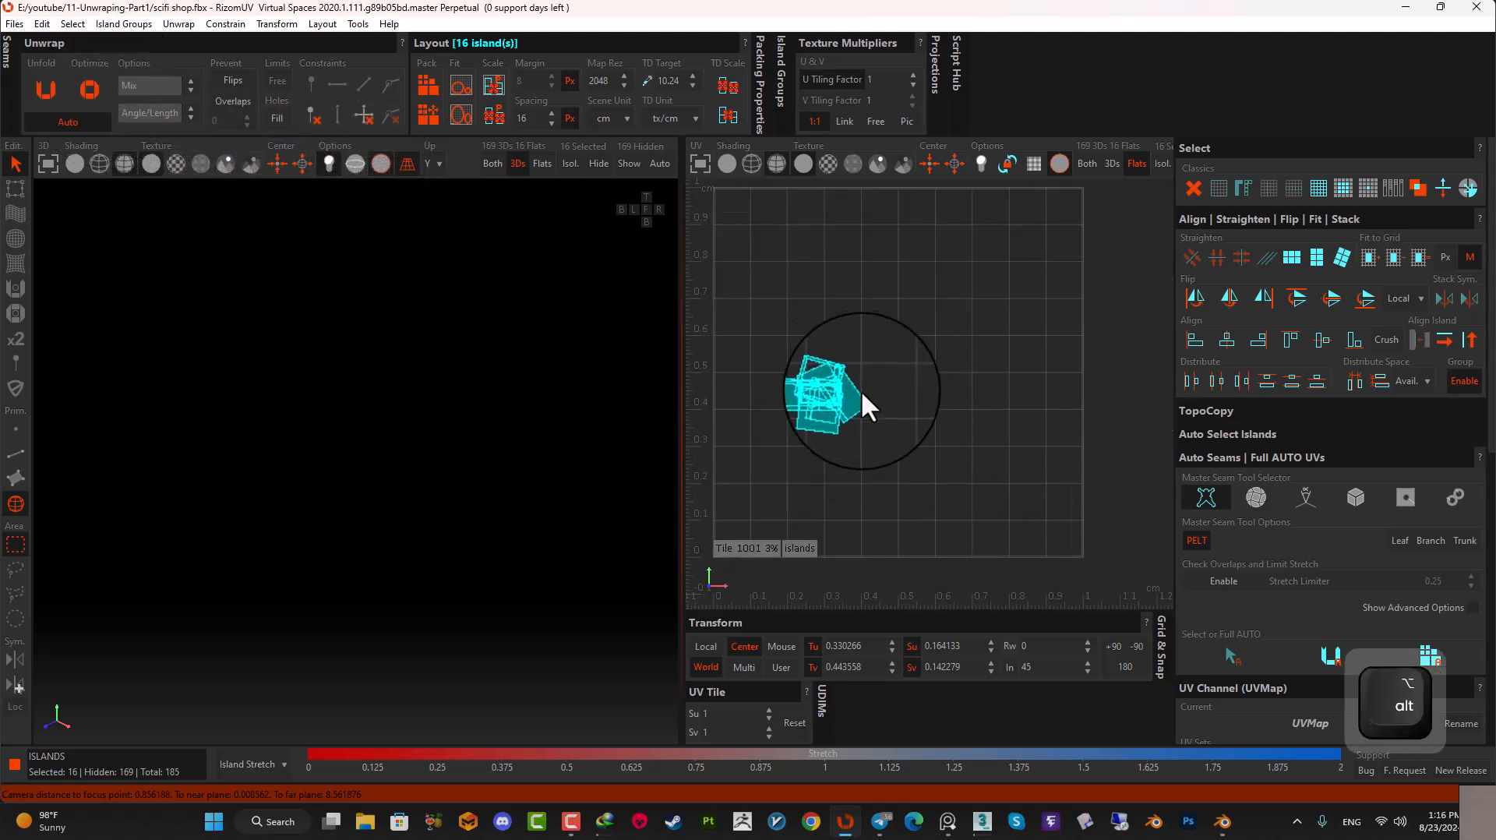
{"action": "left_click", "coordinate": [429, 85]}
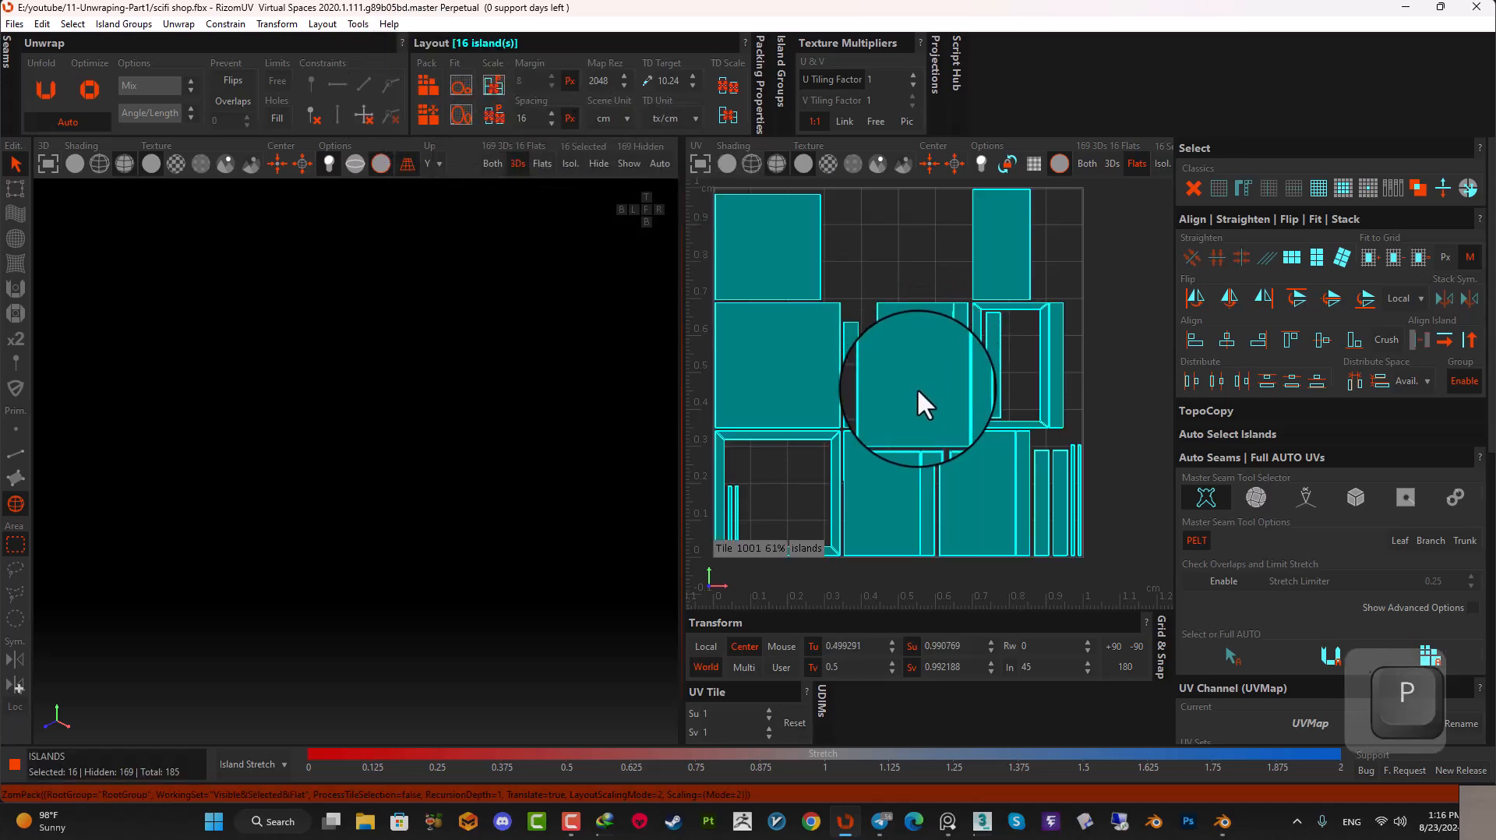
{"action": "key", "text": "p"}
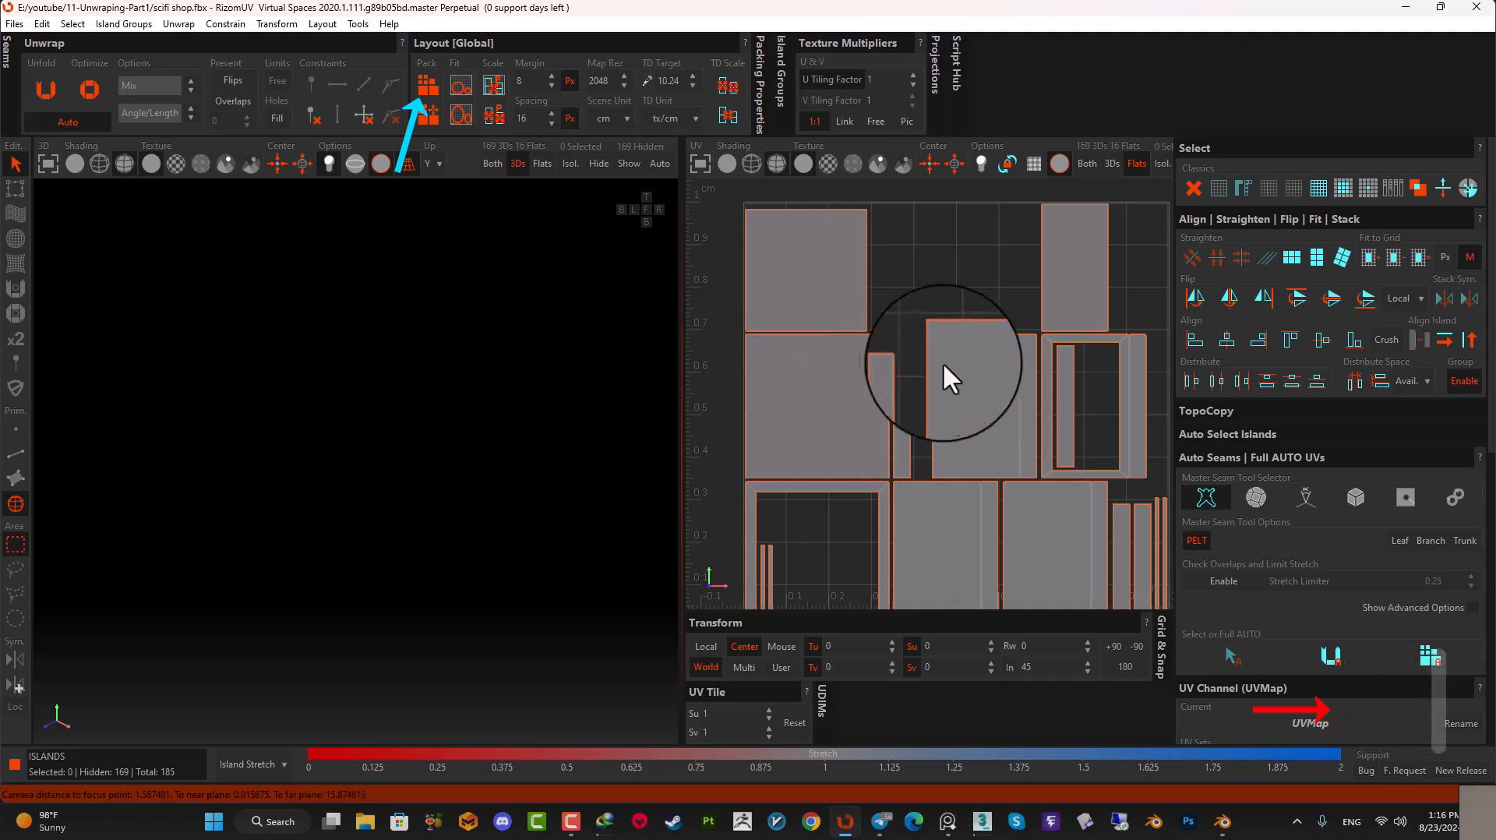
{"action": "scroll", "coordinate": [951, 377], "scroll_direction": "down", "scroll_amount": 2}
{"action": "mouse_move", "coordinate": [980, 393]}
{"action": "middle_mouse_down", "text": "alt"}
{"action": "mouse_move", "coordinate": [943, 394]}
{"action": "mouse_move", "coordinate": [938, 417]}
{"action": "mouse_move", "coordinate": [879, 406]}
{"action": "middle_mouse_up", "text": "alt"}
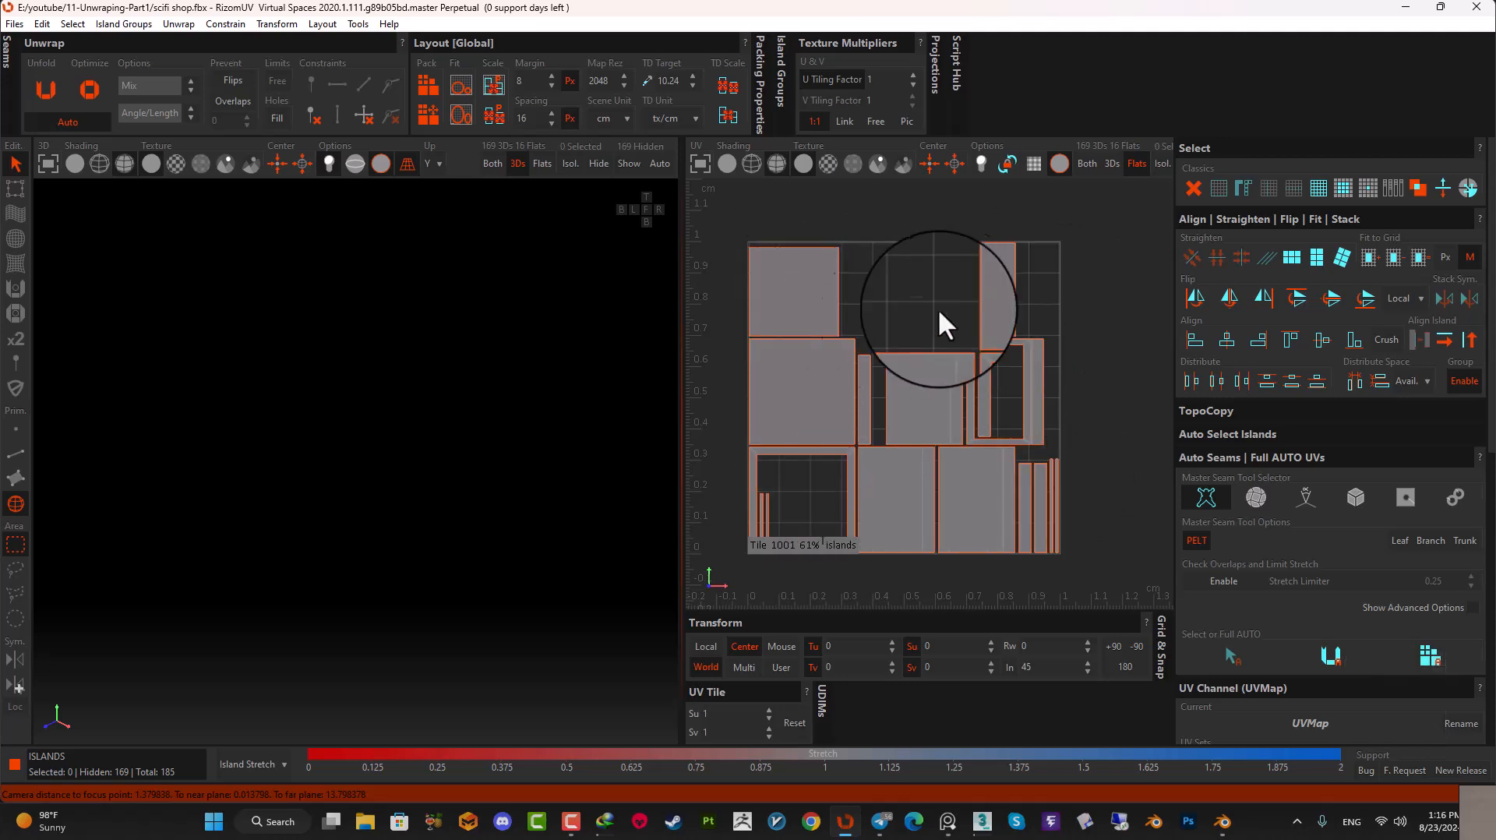
- Examine individual UV islands in the packed layout by selecting them one after another
{"action": "left_click", "coordinate": [990, 311]}
{"action": "left_click", "coordinate": [797, 282]}
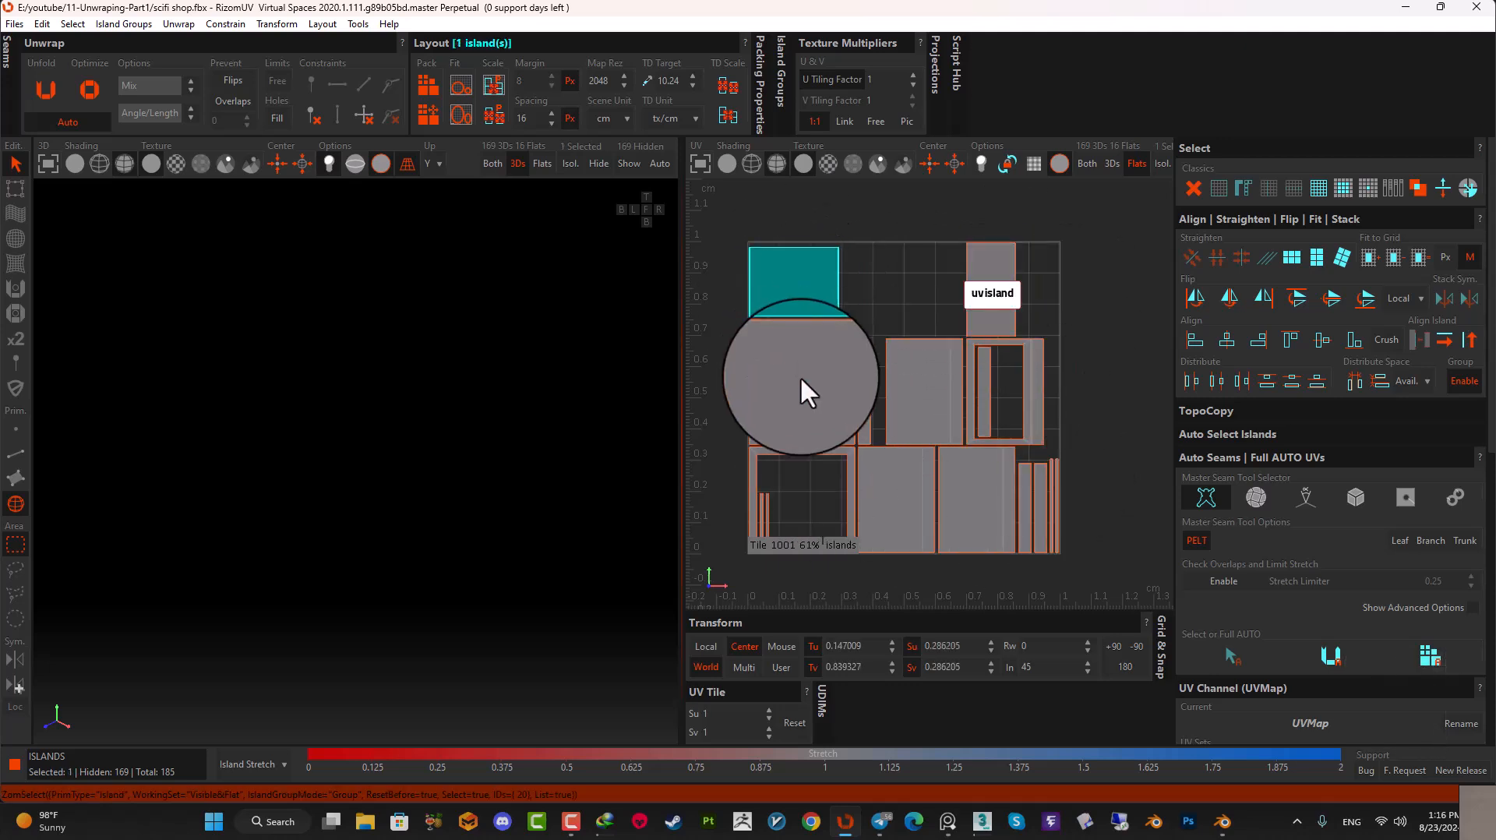
{"action": "left_click", "coordinate": [800, 375]}
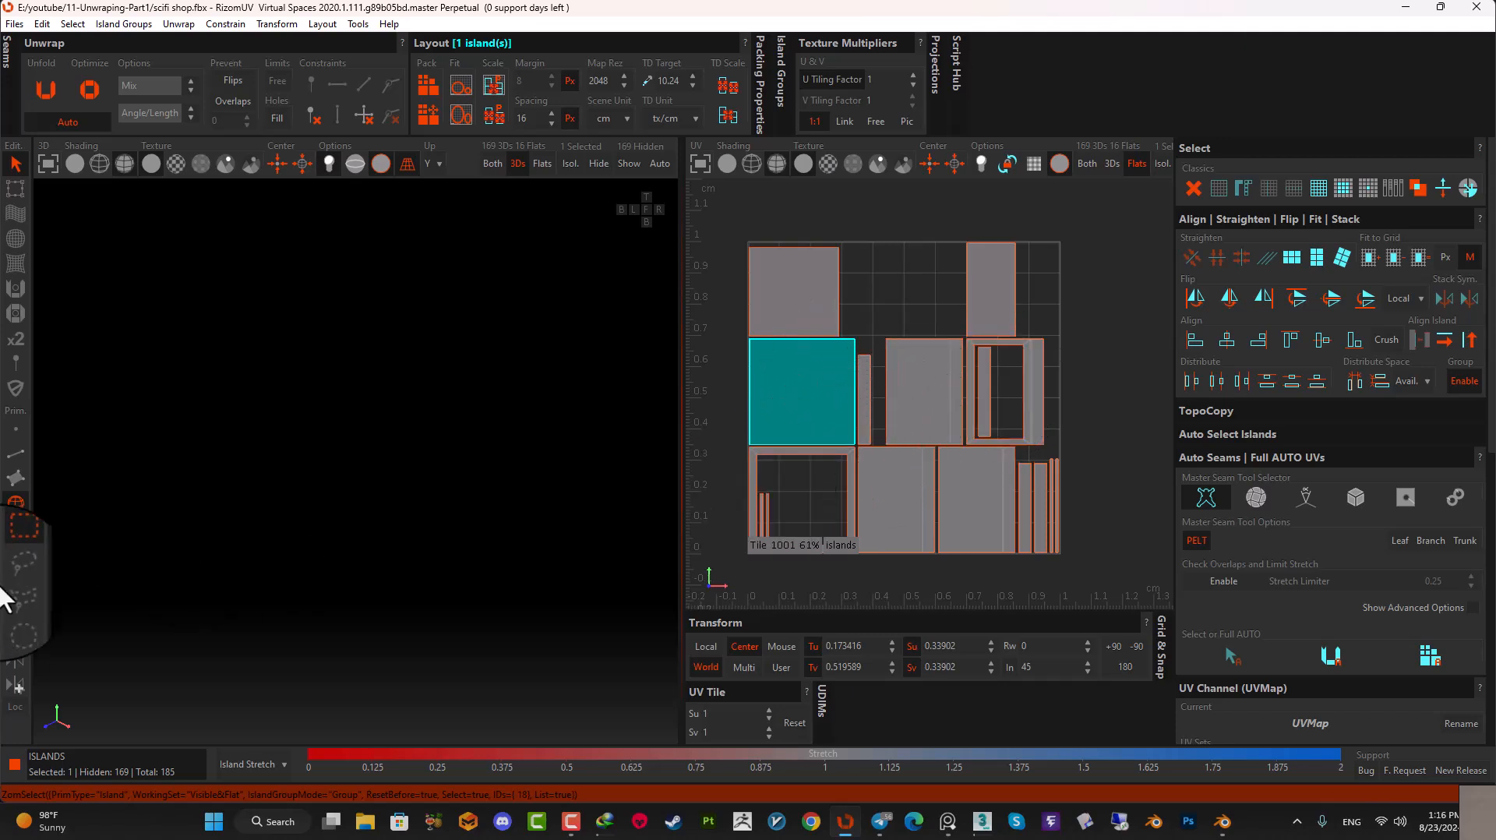
- Switch to edge selection and examine the seam edges along the borders of the packed islands
{"action": "left_click", "coordinate": [15, 454]}
{"action": "scroll", "coordinate": [810, 394], "scroll_direction": "up", "scroll_amount": 5}
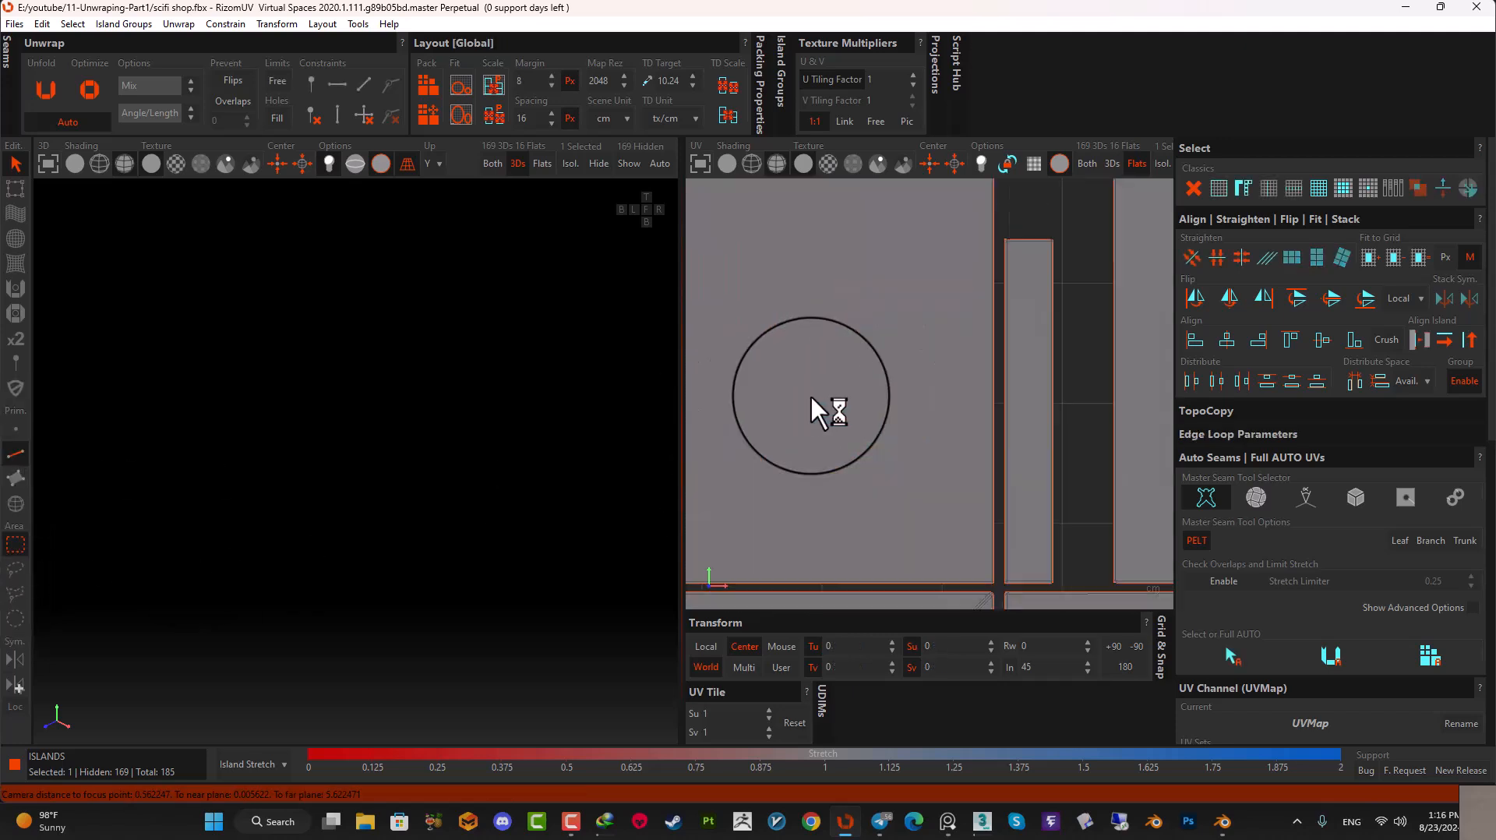
{"action": "left_click", "coordinate": [992, 353]}
{"action": "scroll", "coordinate": [987, 343], "scroll_direction": "down", "scroll_amount": 3}
{"action": "scroll", "coordinate": [988, 335], "scroll_direction": "up", "scroll_amount": 5}
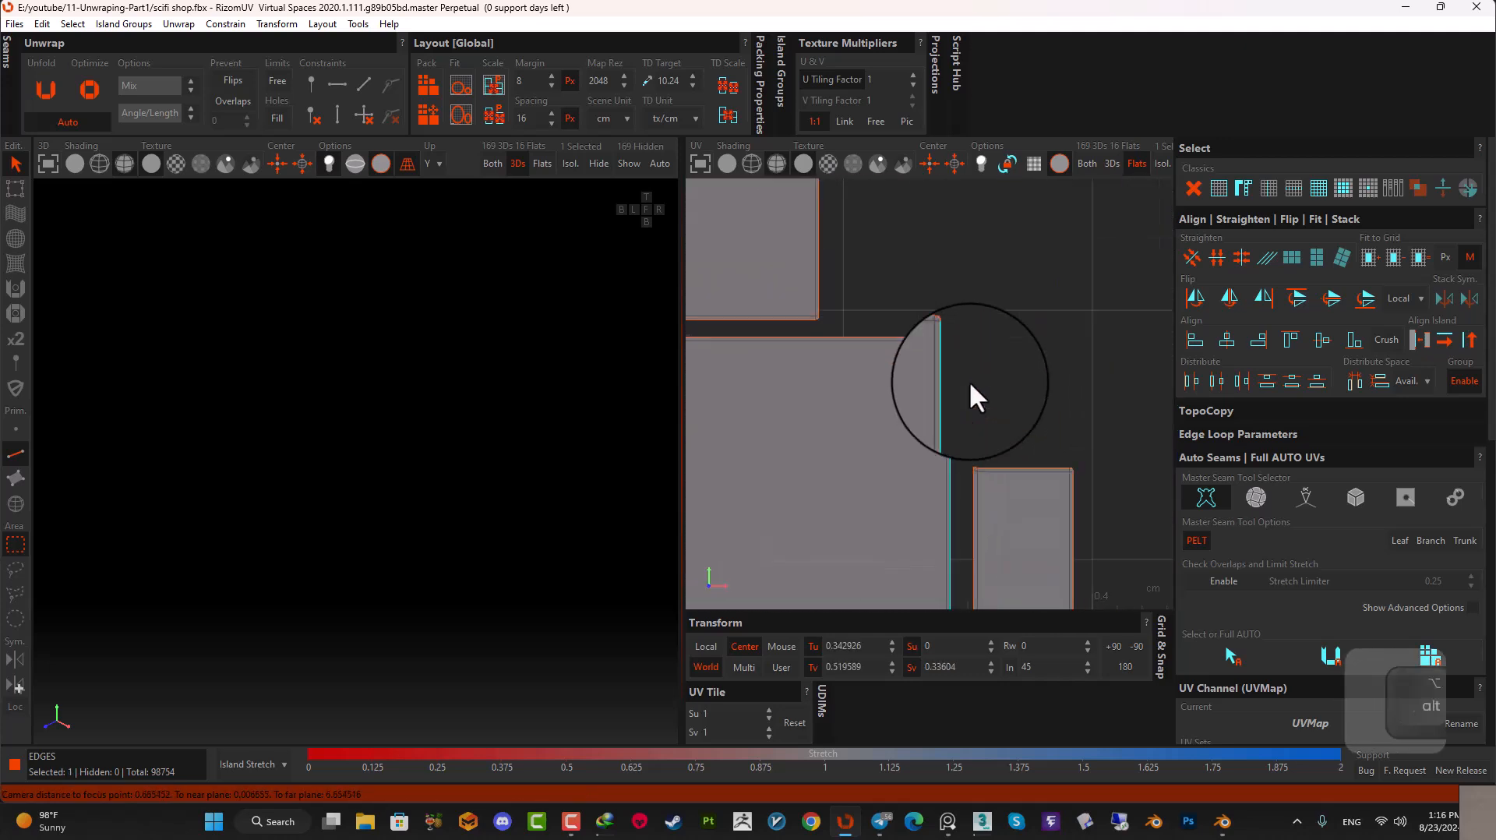
{"action": "scroll", "coordinate": [958, 398], "scroll_direction": "up", "scroll_amount": 2}
{"action": "scroll", "coordinate": [954, 434], "scroll_direction": "up", "scroll_amount": 3}
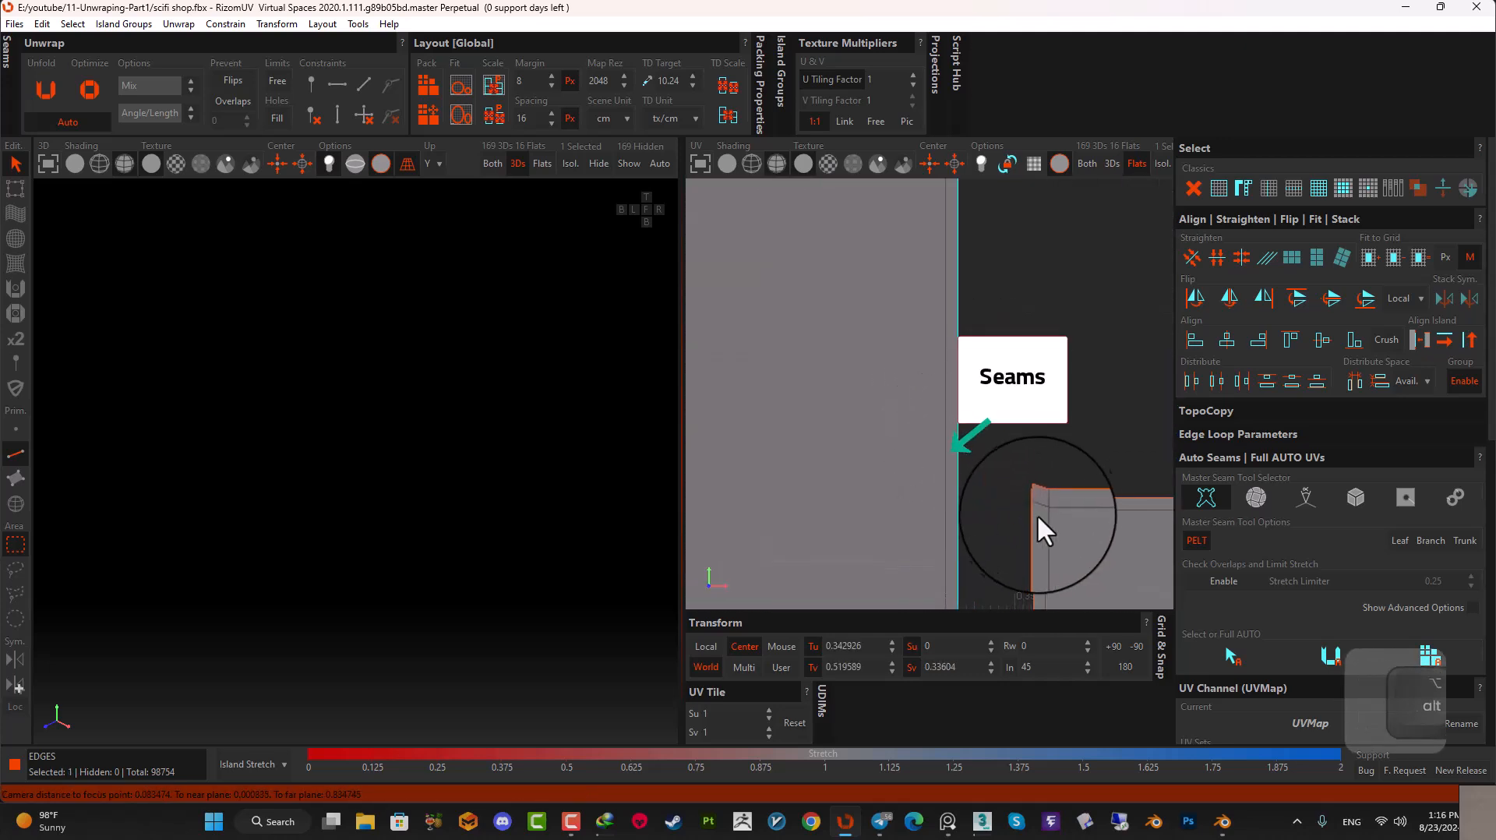
{"action": "left_click", "coordinate": [1032, 520]}
{"action": "scroll", "coordinate": [1031, 520], "scroll_direction": "down", "scroll_amount": 5}
{"action": "middle_click_drag", "start_coordinate": [1032, 522], "coordinate": [997, 349], "text": "alt"}
{"action": "scroll", "coordinate": [935, 442], "scroll_direction": "down", "scroll_amount": 6}
{"action": "middle_click_drag", "start_coordinate": [936, 440], "coordinate": [890, 439], "text": "alt"}
{"action": "left_click", "coordinate": [867, 382]}
{"action": "scroll", "coordinate": [869, 407], "scroll_direction": "up", "scroll_amount": 2}
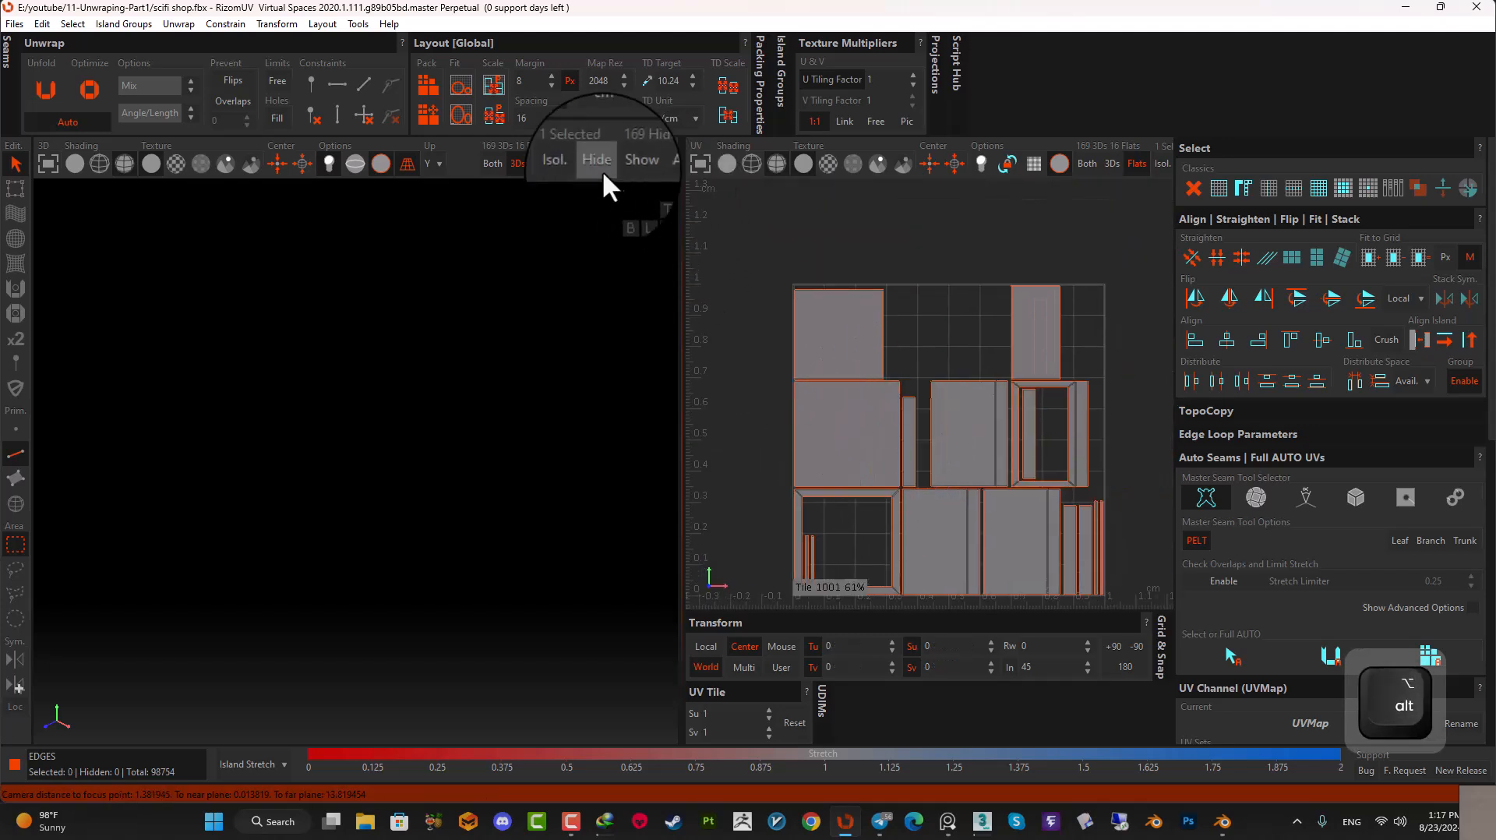
- Show all hidden parts of the shop model again
{"action": "left_click", "coordinate": [627, 165]}
{"action": "scroll", "coordinate": [366, 413], "scroll_direction": "down", "scroll_amount": 3}
{"action": "scroll", "coordinate": [347, 424], "scroll_direction": "down", "scroll_amount": 3}
{"action": "left_click_drag", "start_coordinate": [457, 431], "coordinate": [419, 494], "text": "alt"}
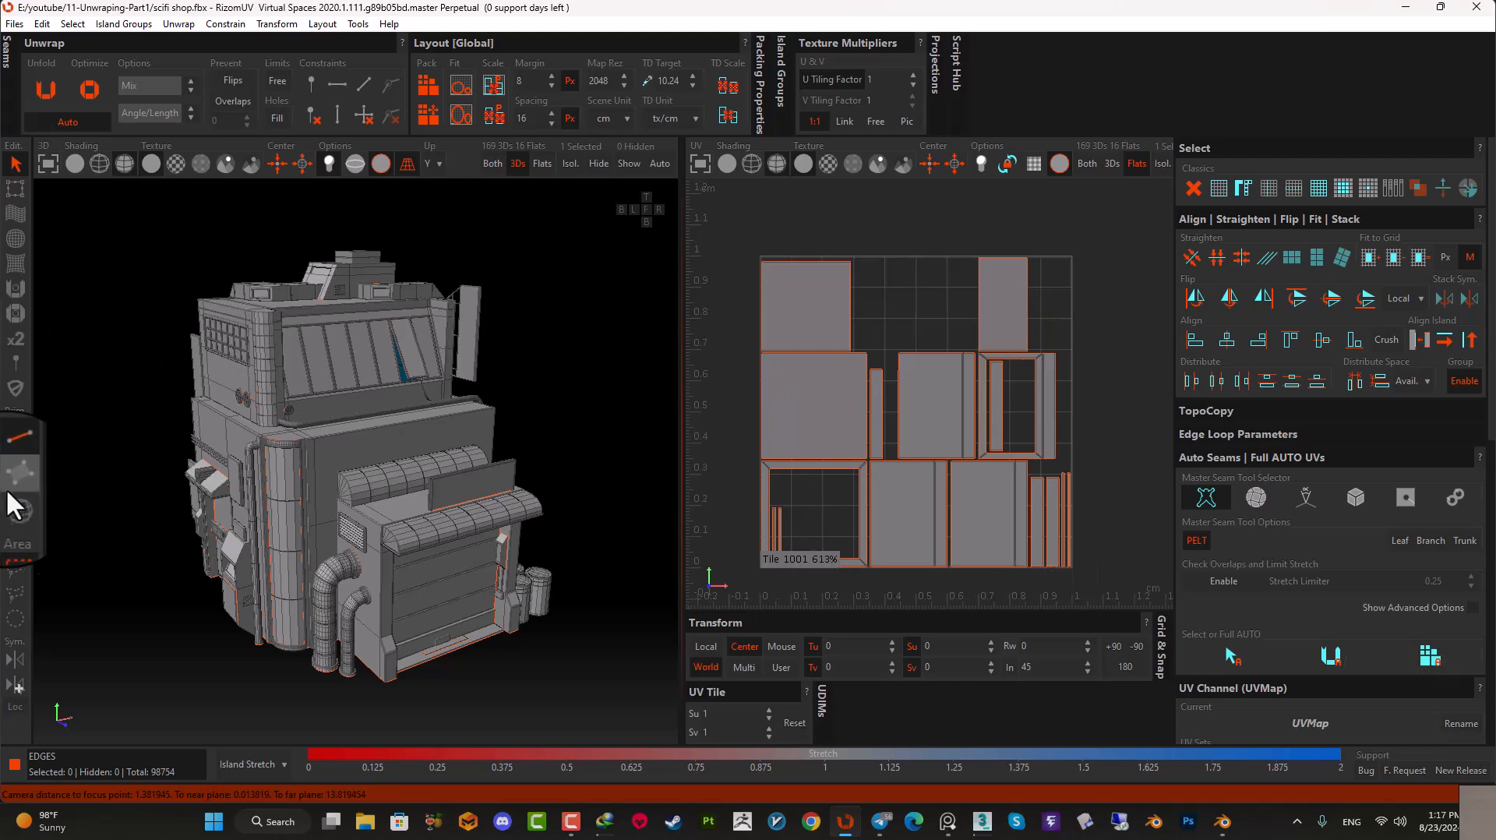
- Switch to island selection, then select and isolate the outermost barrel beside the shop
{"action": "left_click", "coordinate": [13, 508]}
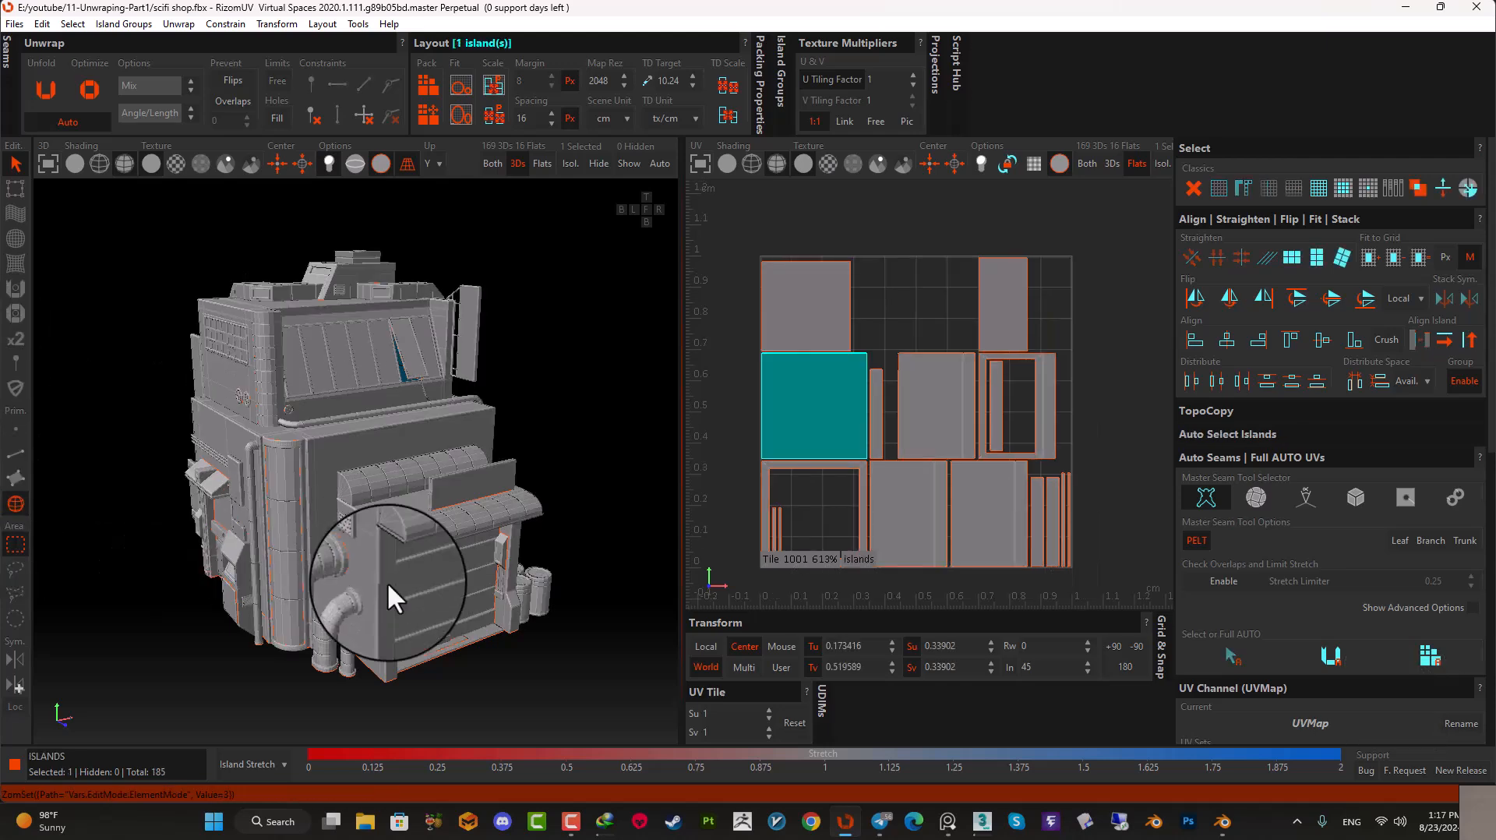
{"action": "left_click", "coordinate": [602, 382]}
{"action": "scroll", "coordinate": [441, 488], "scroll_direction": "up", "scroll_amount": 6}
{"action": "left_click_drag", "start_coordinate": [444, 488], "coordinate": [317, 578], "text": "alt"}
{"action": "left_click", "coordinate": [317, 571]}
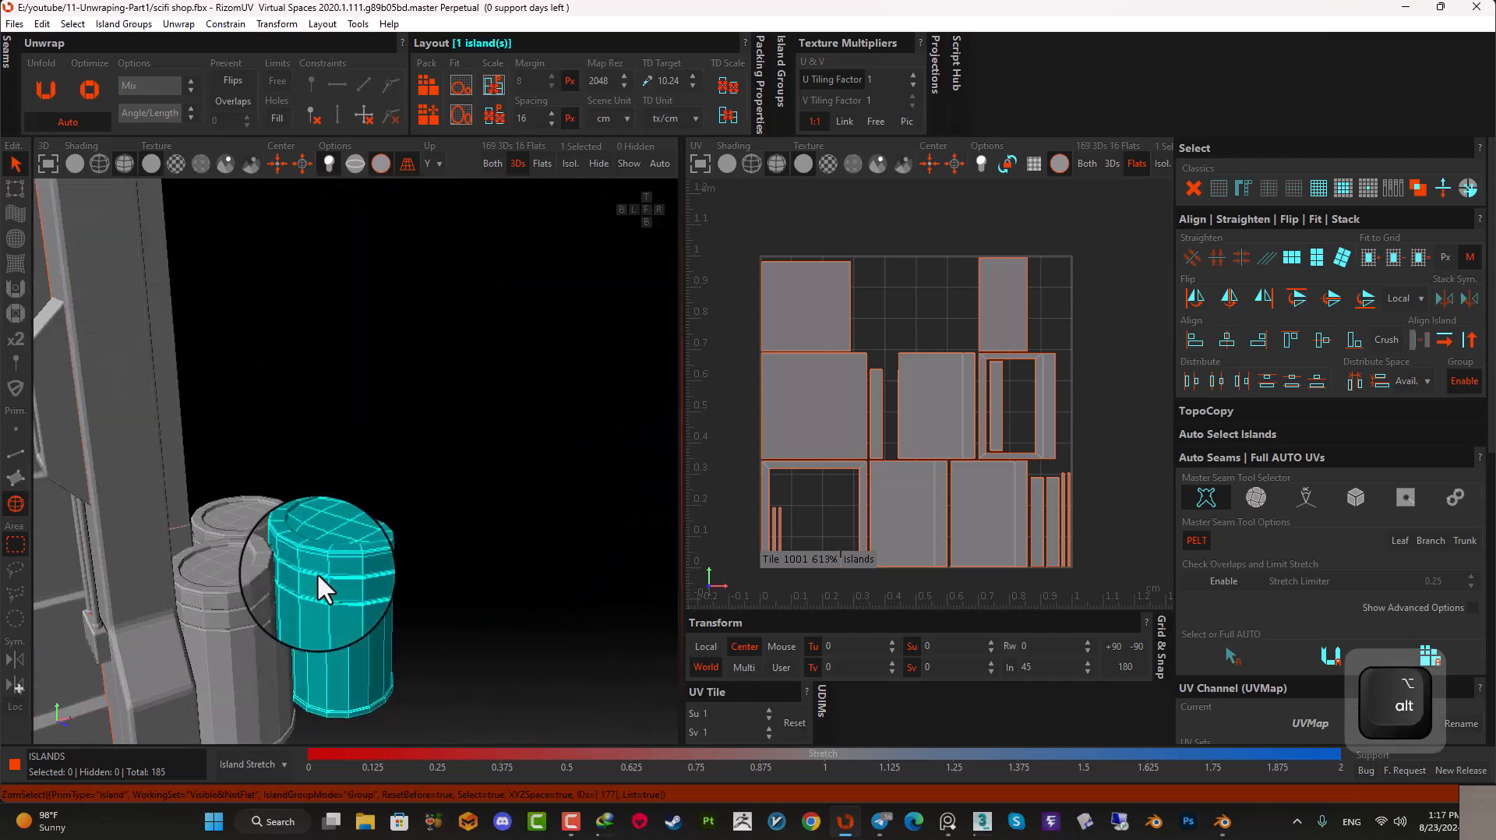
{"action": "left_click", "coordinate": [570, 165]}
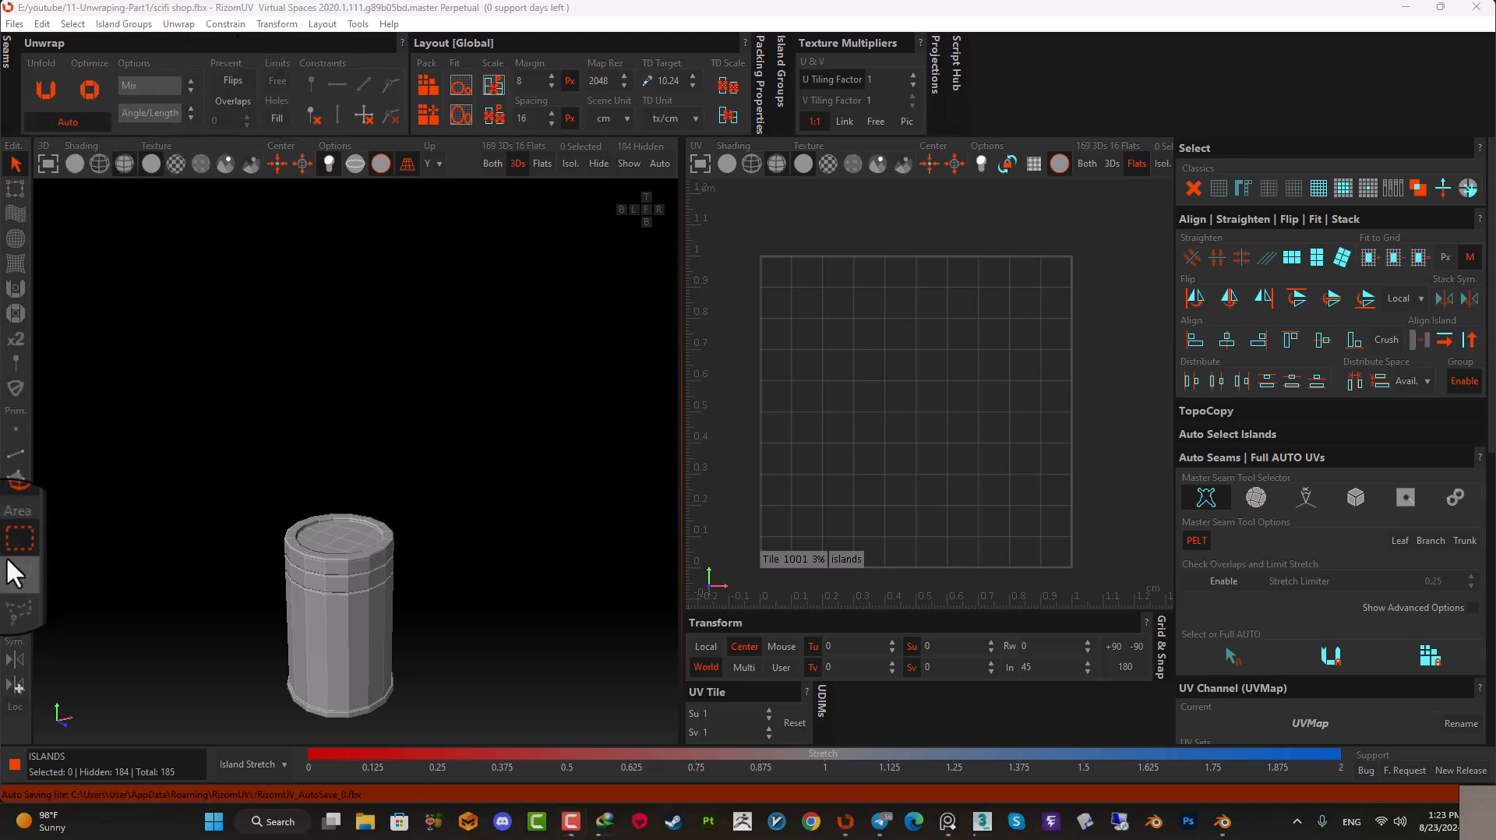
- Switch to edge selection and select the edge loop around the barrel's outer top rim
{"action": "left_click", "coordinate": [16, 456]}
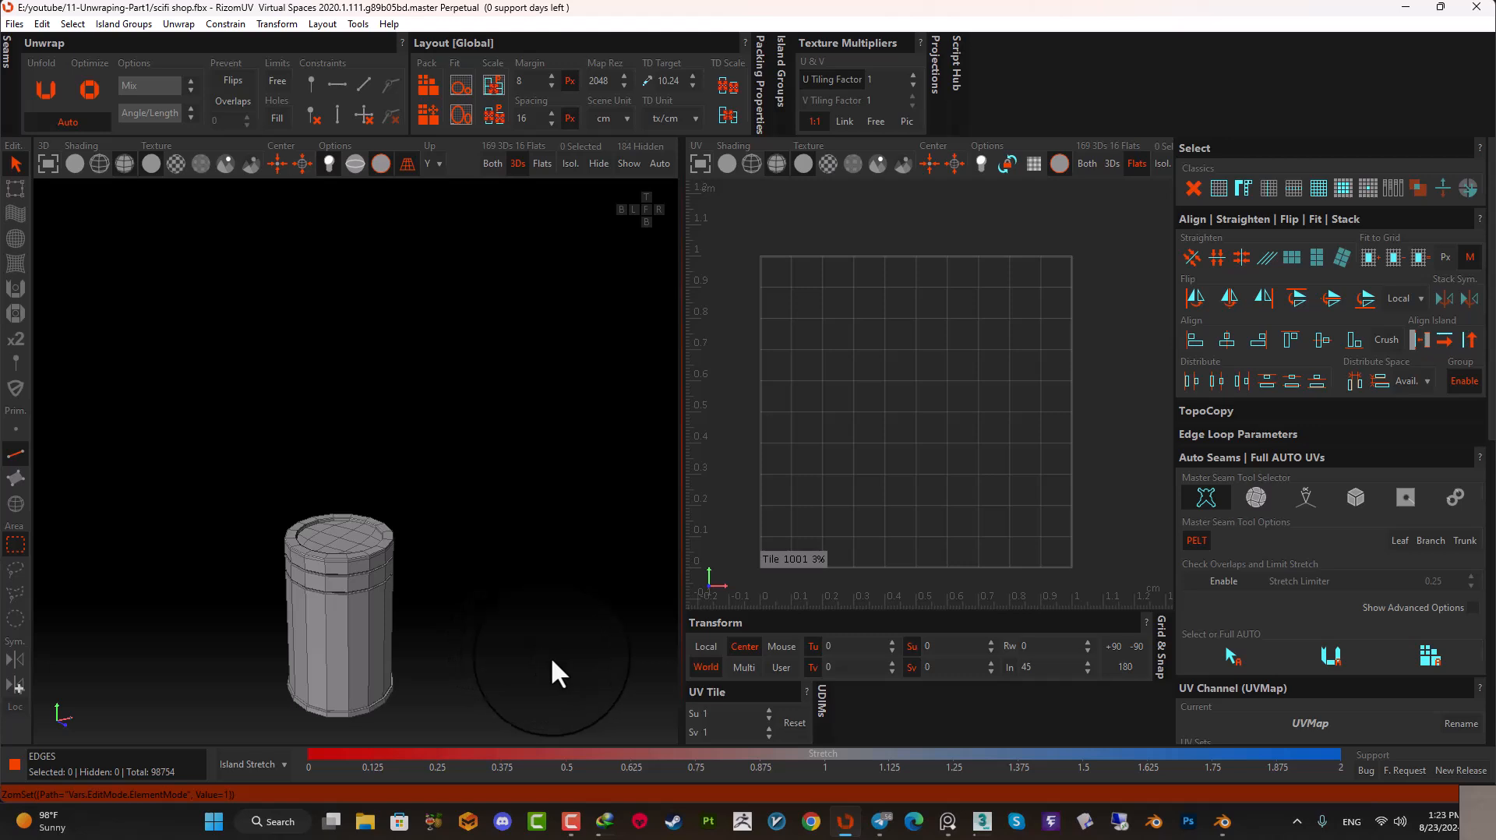
{"action": "middle_click_drag", "start_coordinate": [345, 680], "coordinate": [411, 635], "text": "alt"}
{"action": "scroll", "coordinate": [394, 554], "scroll_direction": "up", "scroll_amount": 4}
{"action": "left_click_drag", "start_coordinate": [444, 467], "coordinate": [387, 656], "text": "alt"}
{"action": "scroll", "coordinate": [397, 392], "scroll_direction": "up", "scroll_amount": 4}
{"action": "double_click", "coordinate": [413, 499]}
- Add the floor edge loop and the upper rim loop of the recess in the barrel's top
{"action": "scroll", "coordinate": [429, 470], "scroll_direction": "down", "scroll_amount": 3}
{"action": "left_click_drag", "start_coordinate": [471, 442], "coordinate": [159, 445], "text": "alt"}
{"action": "scroll", "coordinate": [514, 444], "scroll_direction": "up", "scroll_amount": 3}
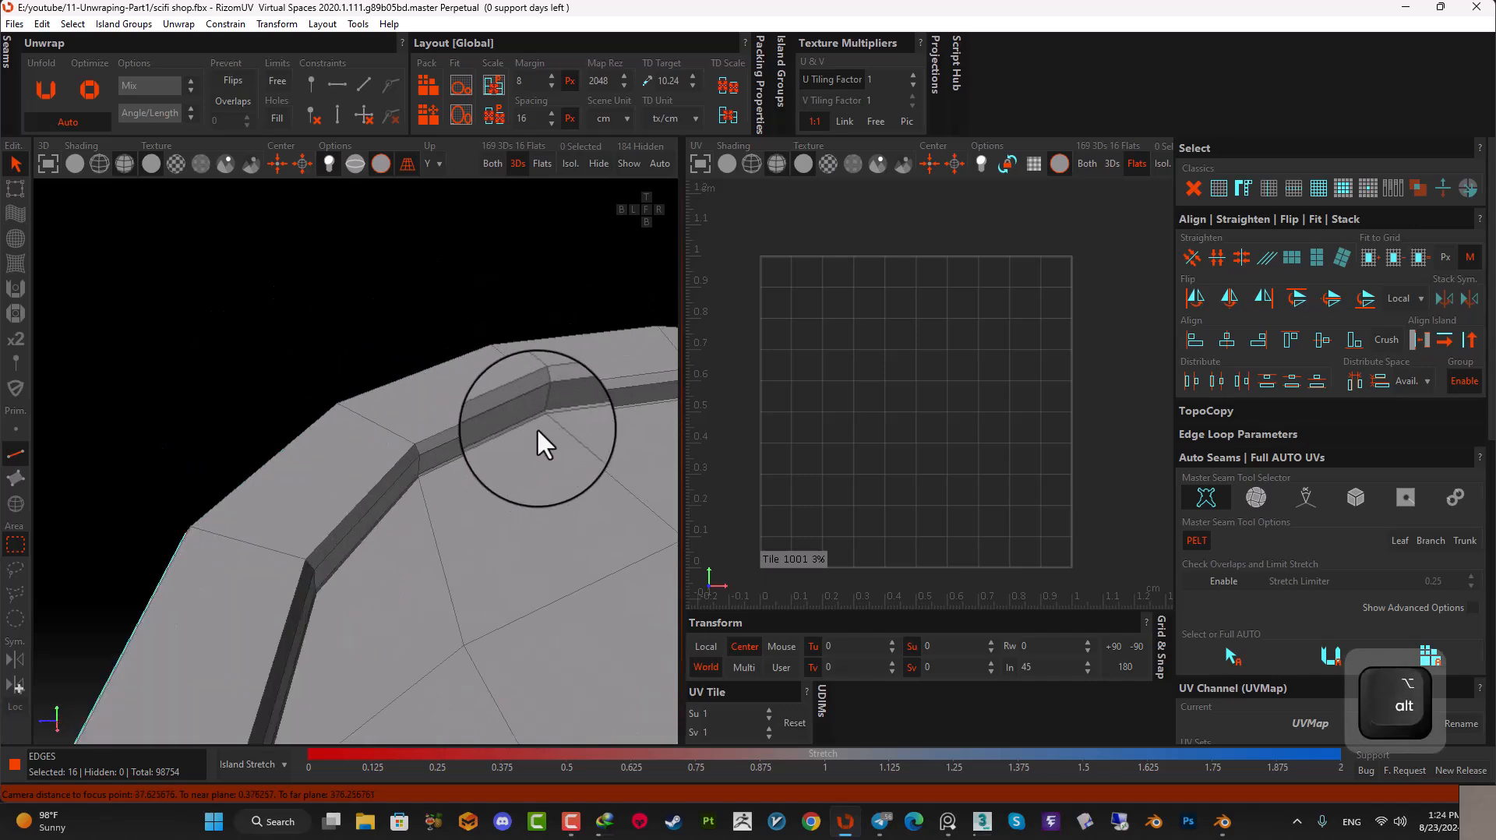
{"action": "scroll", "coordinate": [536, 427], "scroll_direction": "up", "scroll_amount": 2}
{"action": "double_click", "coordinate": [525, 428], "text": "ctrl"}
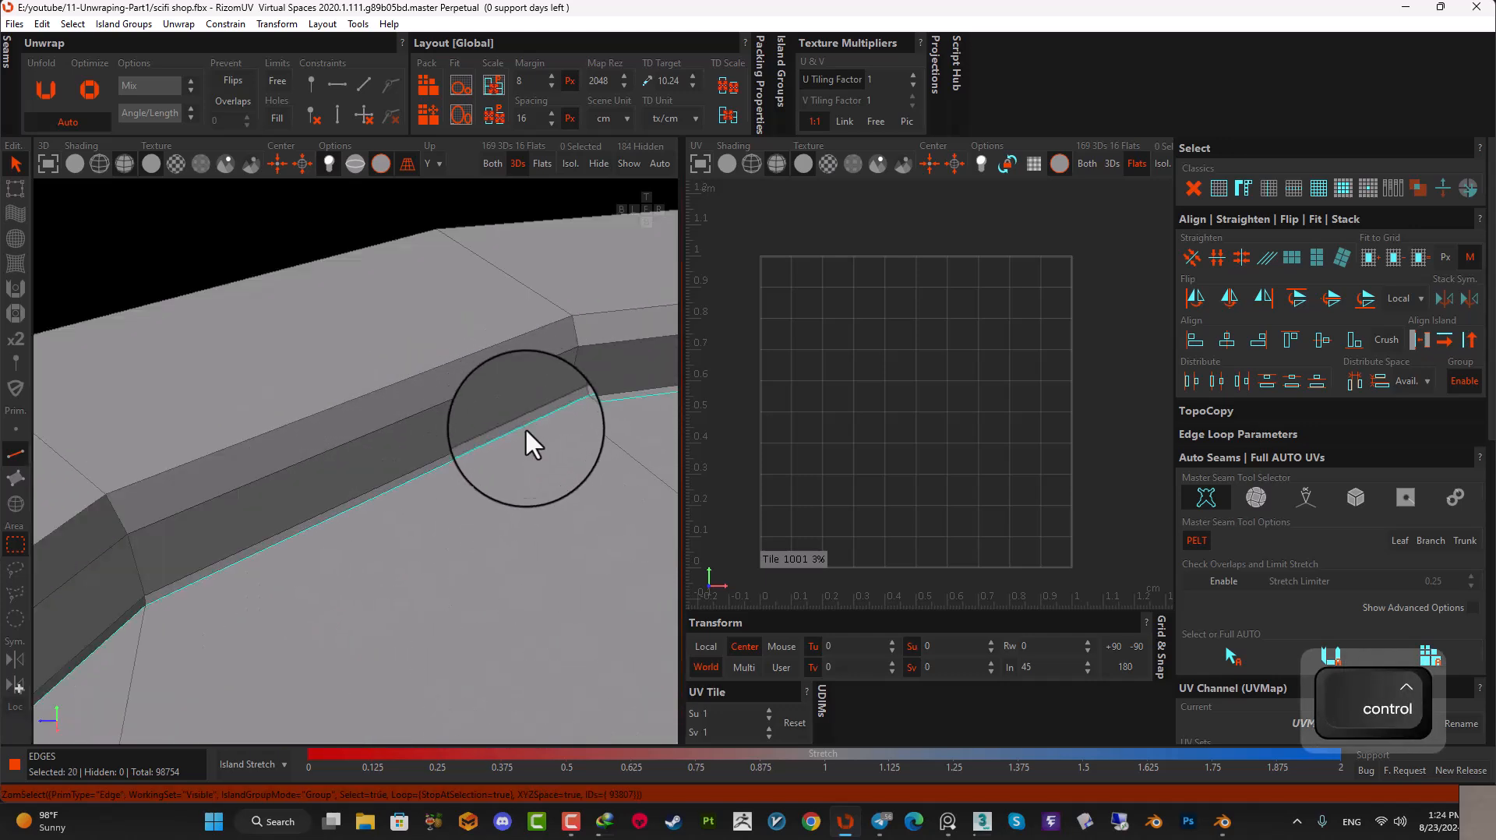
{"action": "double_click", "coordinate": [548, 328], "text": "ctrl"}
- Add the edge loop around the underside of the barrel to the seam selection
{"action": "scroll", "coordinate": [507, 421], "scroll_direction": "down", "scroll_amount": 5}
{"action": "left_click_drag", "start_coordinate": [495, 440], "coordinate": [642, 380], "text": "alt"}
{"action": "left_click_drag", "start_coordinate": [560, 570], "coordinate": [445, 511], "text": "alt"}
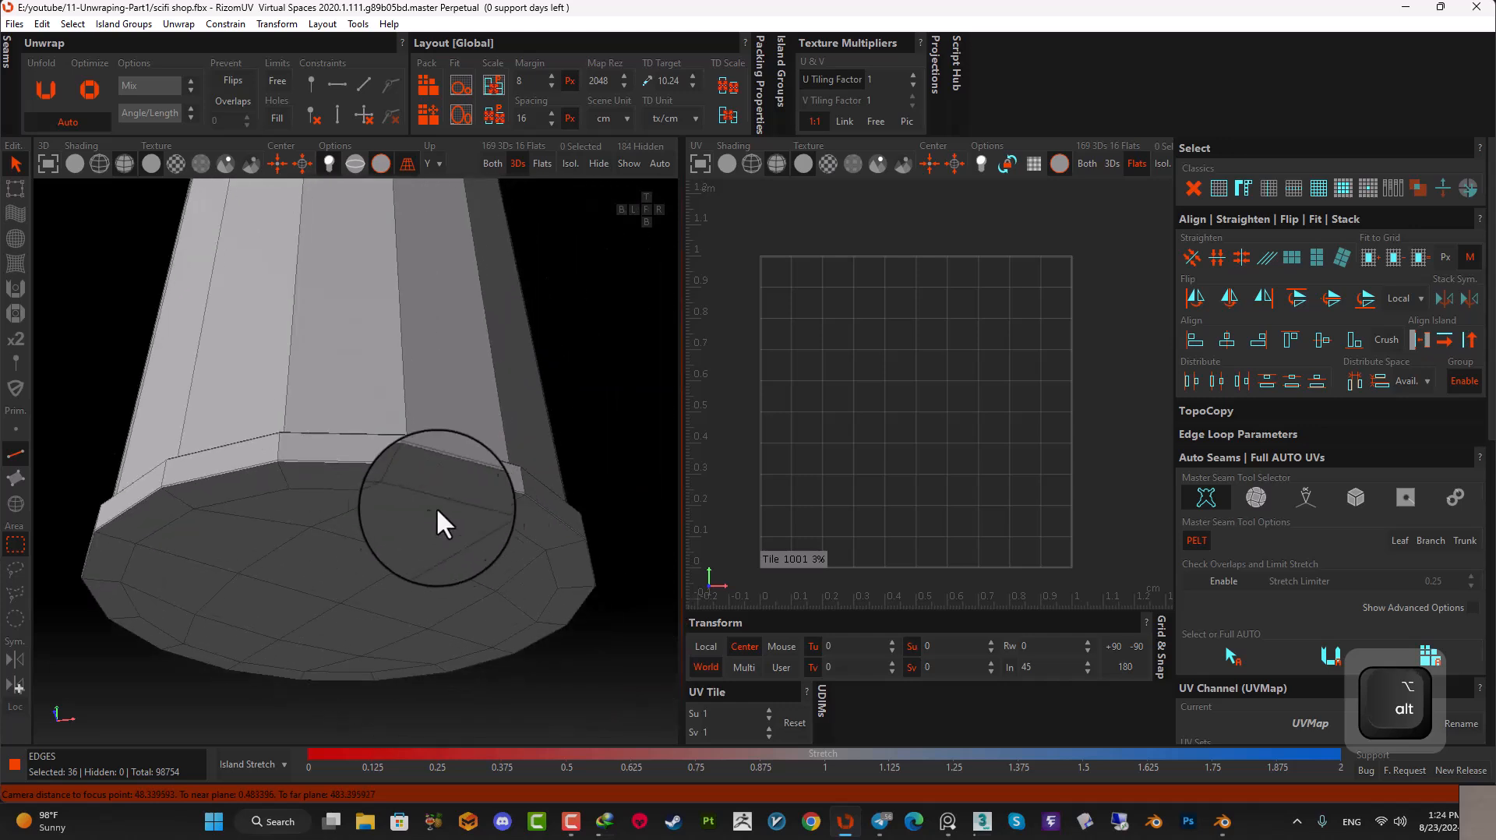
{"action": "double_click", "coordinate": [373, 463], "text": "ctrl"}
{"action": "left_click_drag", "start_coordinate": [373, 462], "coordinate": [391, 494], "text": "alt"}
- Add the two edge loops bordering the ledge just above the barrel's base
{"action": "scroll", "coordinate": [392, 493], "scroll_direction": "up", "scroll_amount": 5}
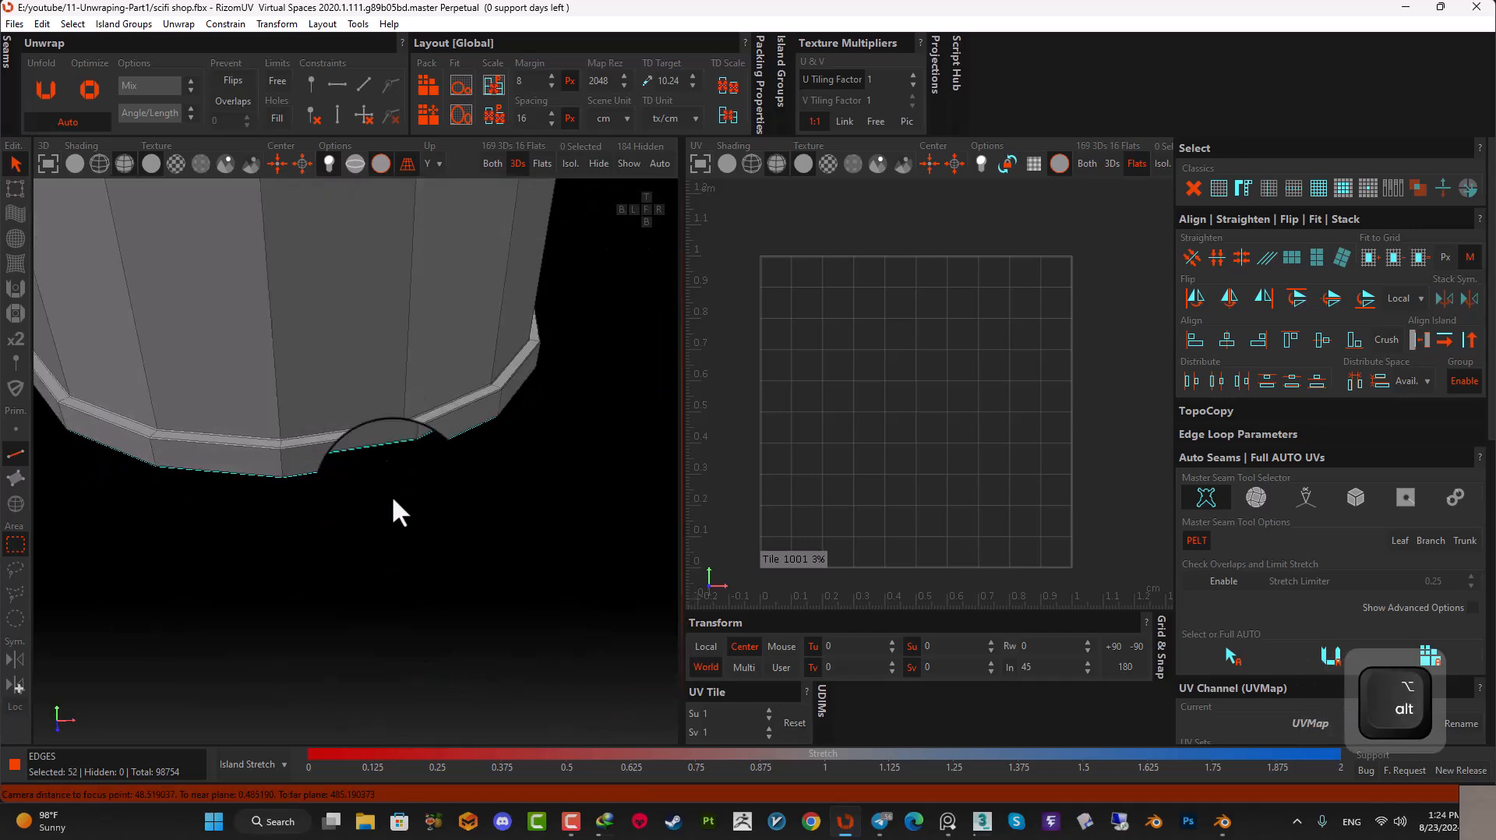
{"action": "double_click", "coordinate": [399, 416], "text": "ctrl"}
{"action": "double_click", "coordinate": [417, 395], "text": "ctrl"}
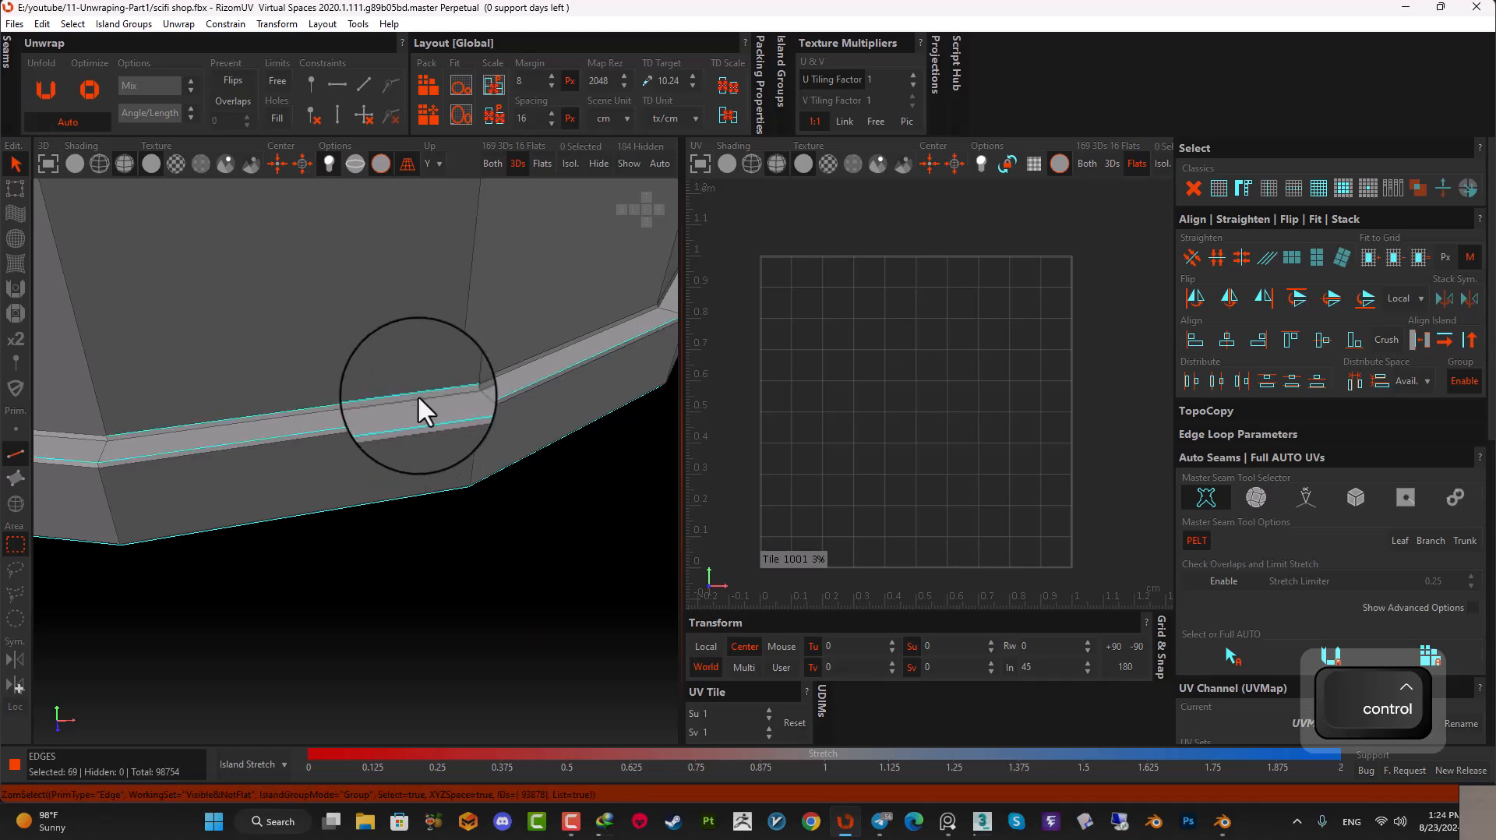
- Unhide the rest of the model and add a vertical edge loop down the barrel's side to the seam selection
{"action": "scroll", "coordinate": [401, 422], "scroll_direction": "down", "scroll_amount": 8}
{"action": "left_click_drag", "start_coordinate": [392, 433], "coordinate": [162, 523], "text": "alt"}
{"action": "scroll", "coordinate": [327, 381], "scroll_direction": "down", "scroll_amount": 5}
{"action": "left_click", "coordinate": [629, 163]}
{"action": "scroll", "coordinate": [520, 595], "scroll_direction": "up", "scroll_amount": 5}
{"action": "scroll", "coordinate": [198, 545], "scroll_direction": "up", "scroll_amount": 5}
{"action": "scroll", "coordinate": [198, 546], "scroll_direction": "up", "scroll_amount": 8}
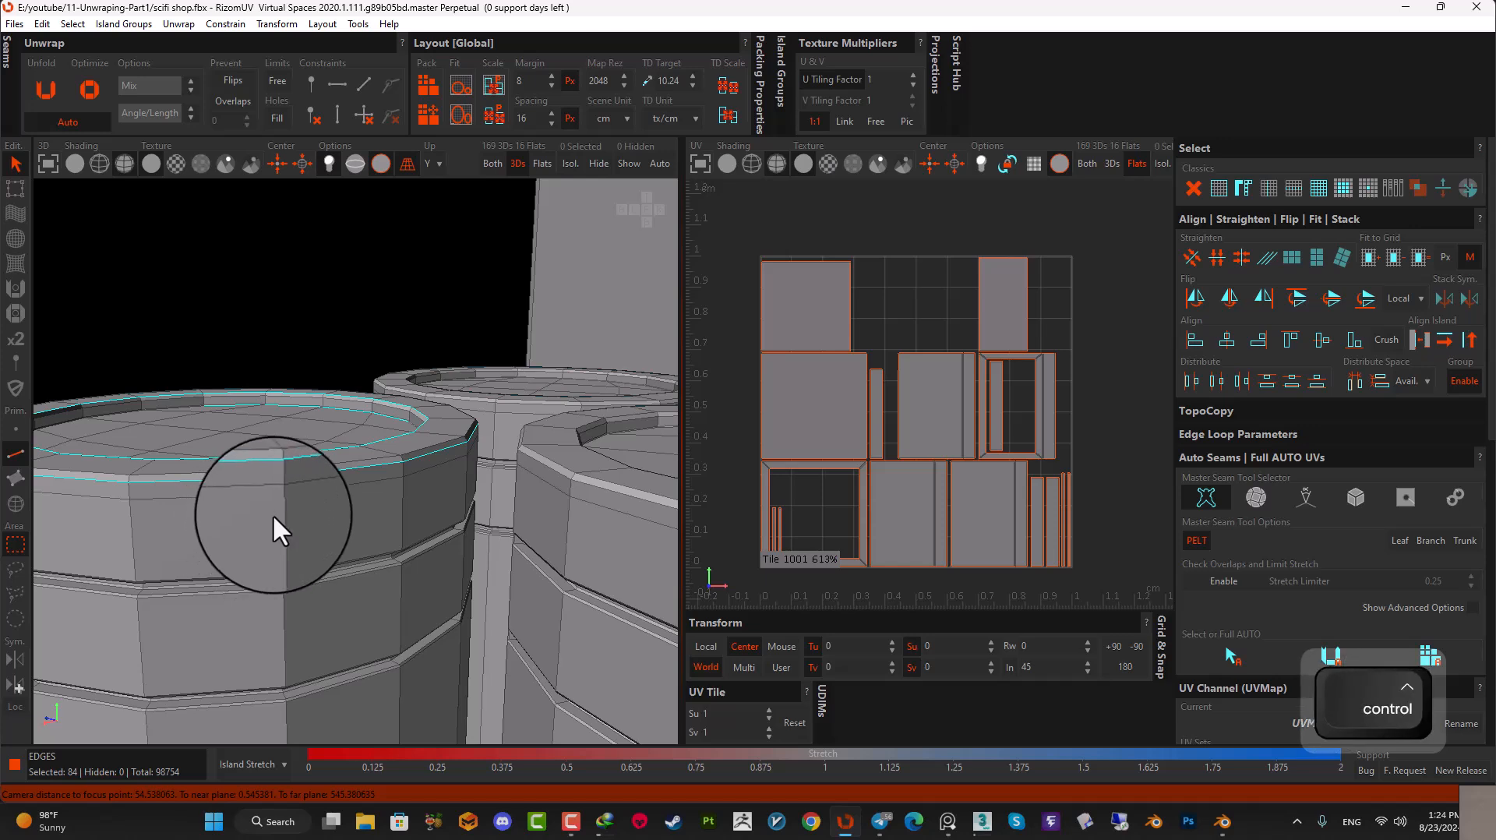
{"action": "left_click_drag", "start_coordinate": [194, 547], "coordinate": [277, 487], "text": "alt"}
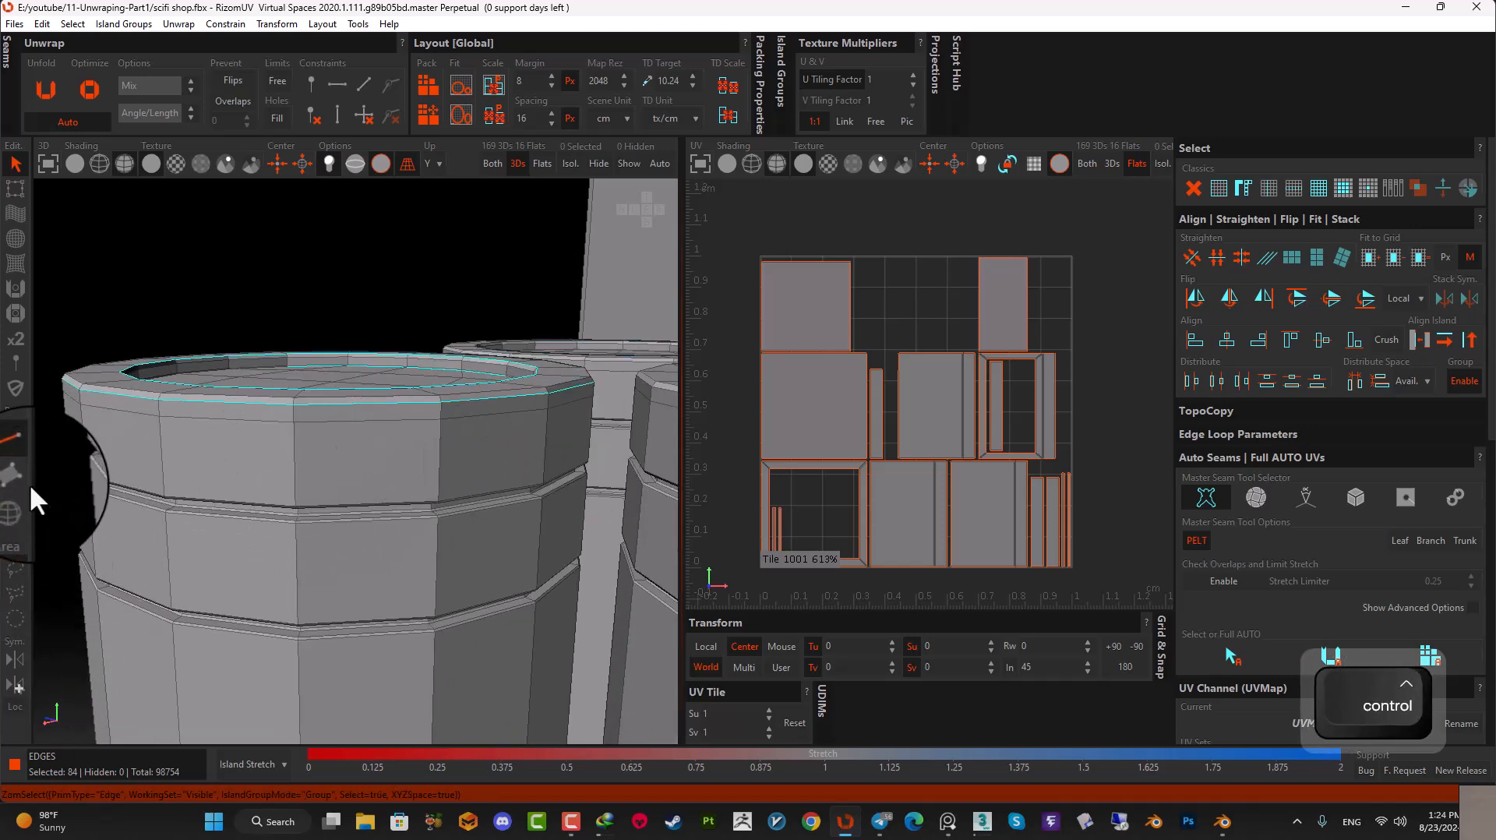
{"action": "left_click_drag", "start_coordinate": [644, 503], "coordinate": [632, 408], "text": "alt"}
{"action": "double_click", "coordinate": [628, 415], "text": "ctrl"}
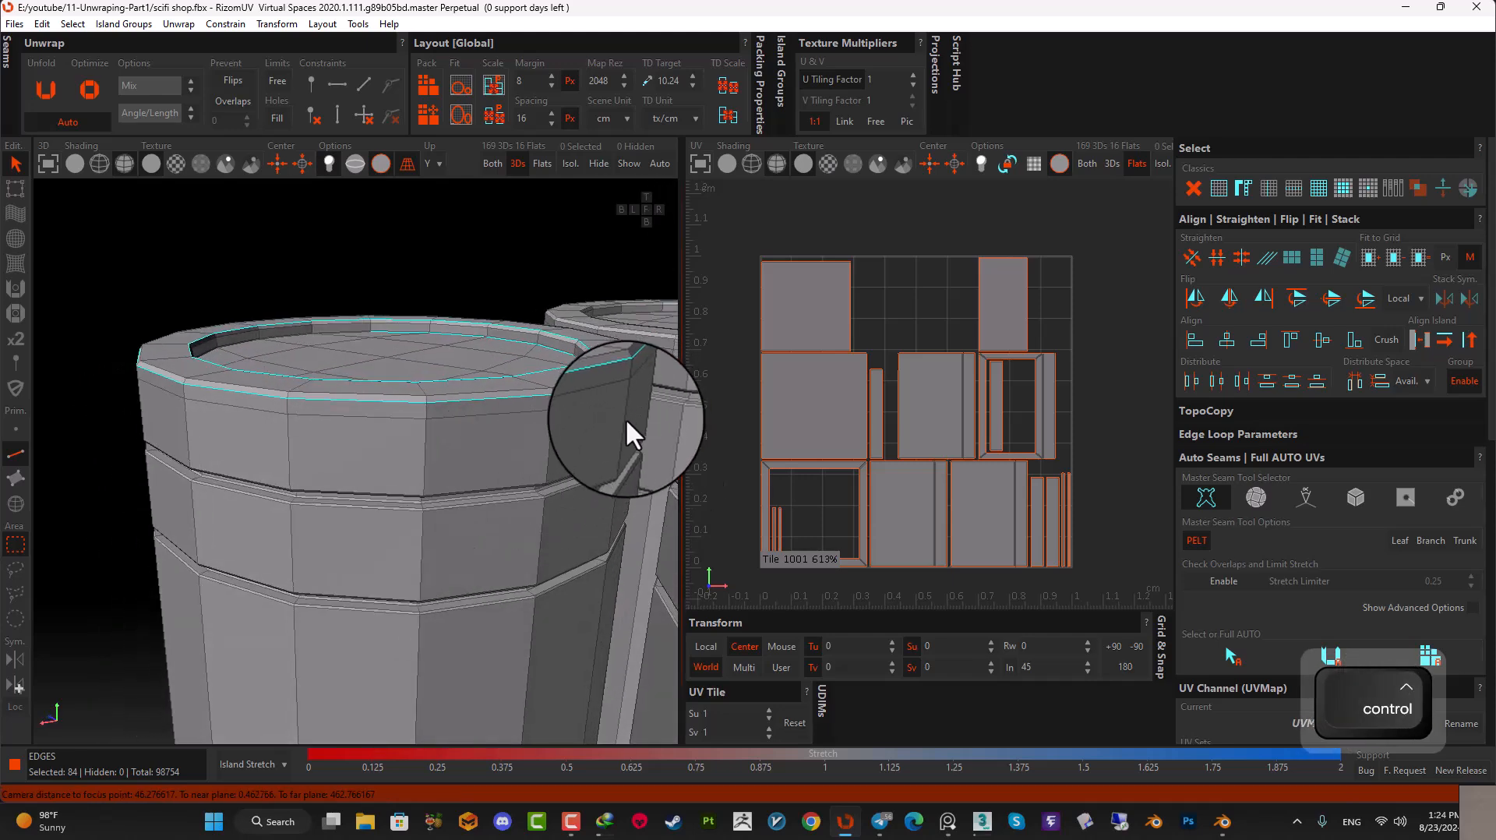
- Add the edge loops bordering the upper groove around the barrel to the seam selection
{"action": "middle_click_drag", "start_coordinate": [588, 509], "coordinate": [493, 369], "text": "alt"}
{"action": "scroll", "coordinate": [482, 352], "scroll_direction": "up", "scroll_amount": 8}
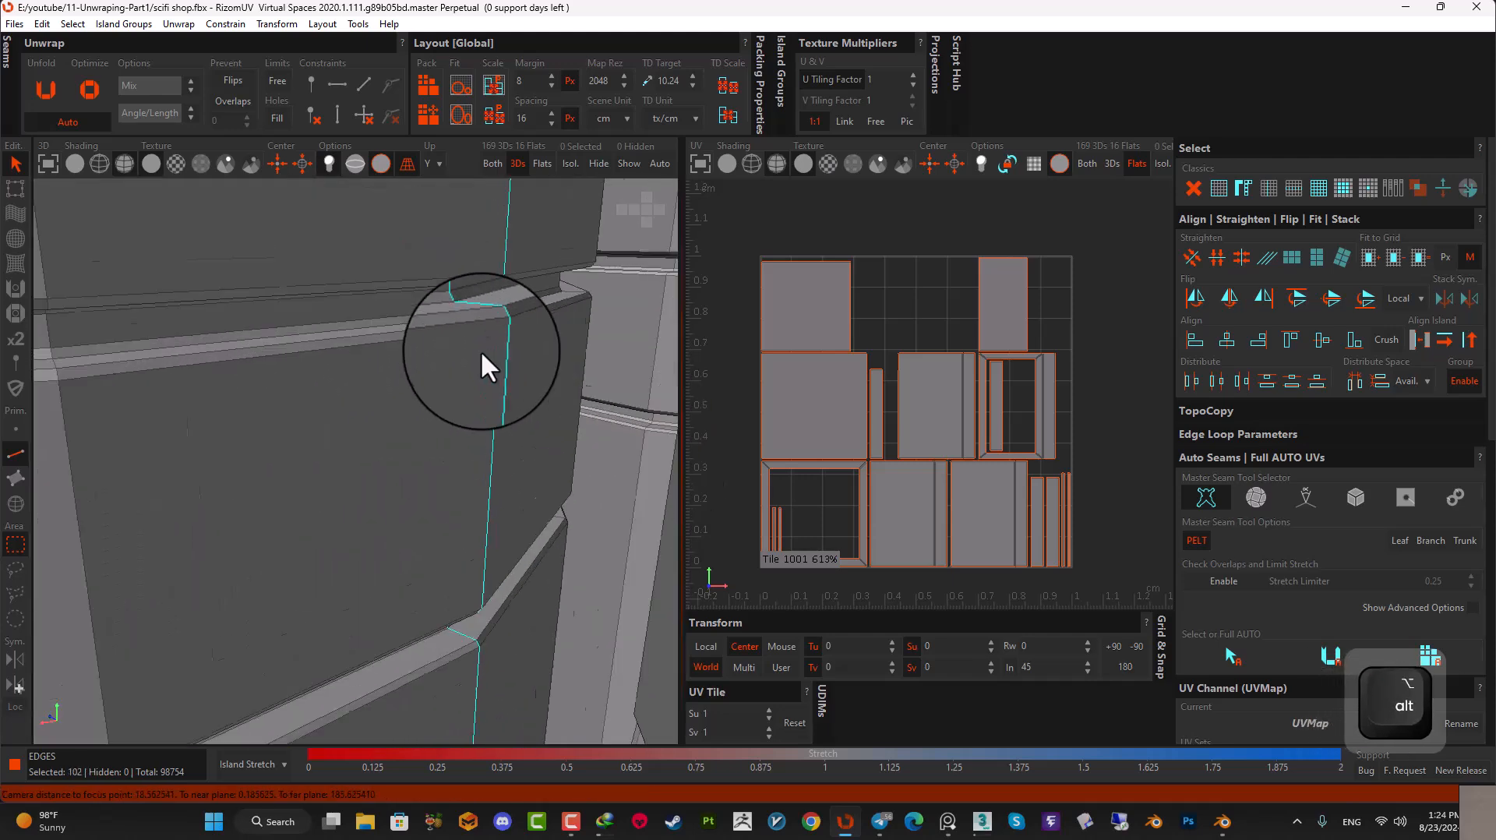
{"action": "left_click_drag", "start_coordinate": [482, 353], "coordinate": [490, 331], "text": "alt"}
{"action": "double_click", "coordinate": [495, 309], "text": "ctrl"}
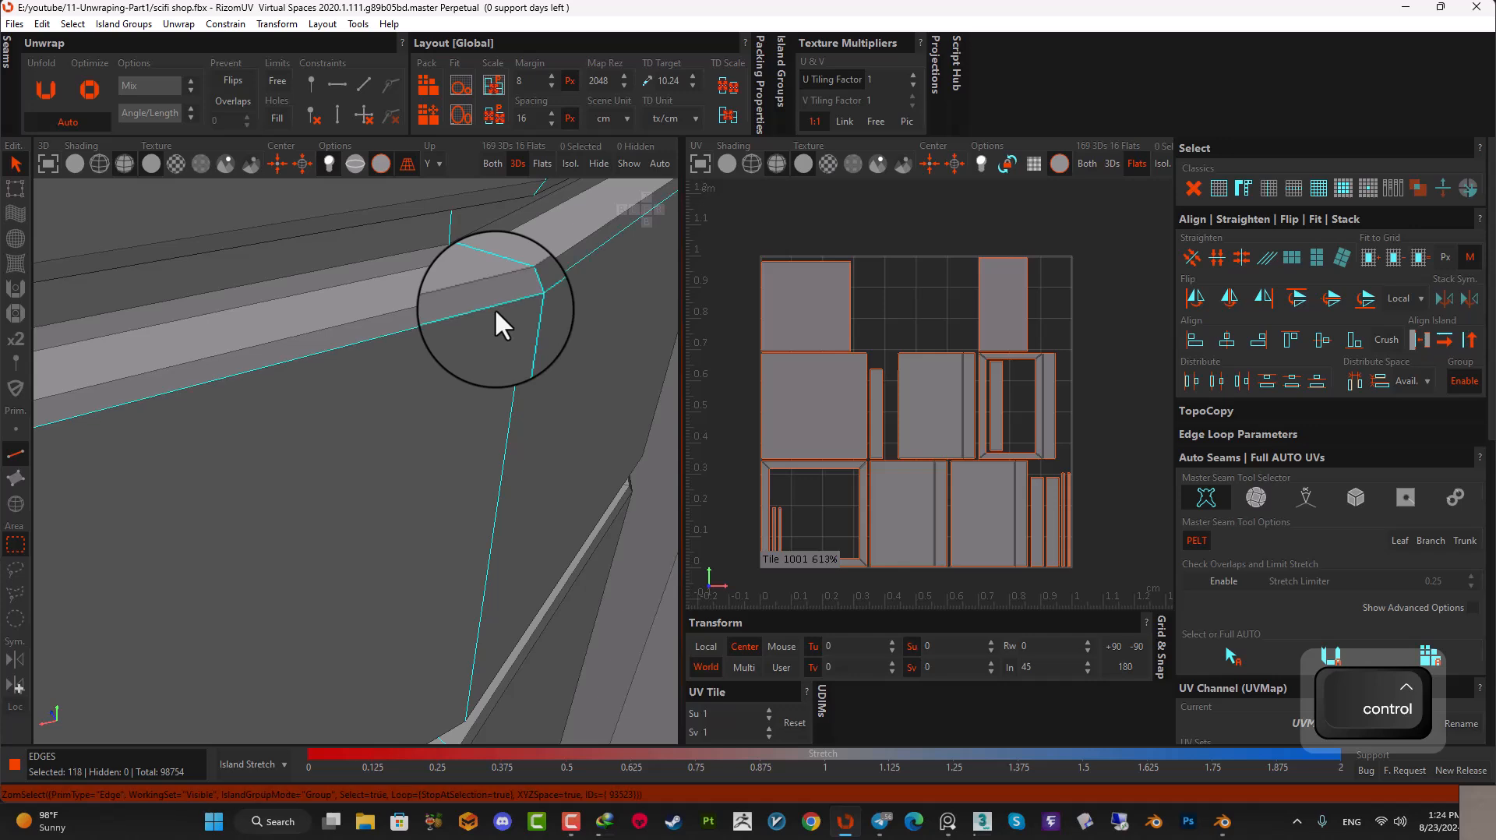
{"action": "double_click", "coordinate": [418, 269], "text": "ctrl"}
{"action": "left_click_drag", "start_coordinate": [420, 270], "coordinate": [425, 222], "text": "alt"}
{"action": "left_click", "coordinate": [427, 215], "text": "ctrl"}
{"action": "double_click", "coordinate": [426, 214], "text": "ctrl"}
- Add the edge loops bordering the lower groove around the barrel's body
{"action": "left_click_drag", "start_coordinate": [448, 235], "coordinate": [388, 411], "text": "alt"}
{"action": "double_click", "coordinate": [458, 251], "text": "ctrl"}
{"action": "double_click", "coordinate": [403, 350], "text": "ctrl"}
{"action": "double_click", "coordinate": [382, 373], "text": "ctrl"}
{"action": "double_click", "coordinate": [387, 411], "text": "ctrl"}
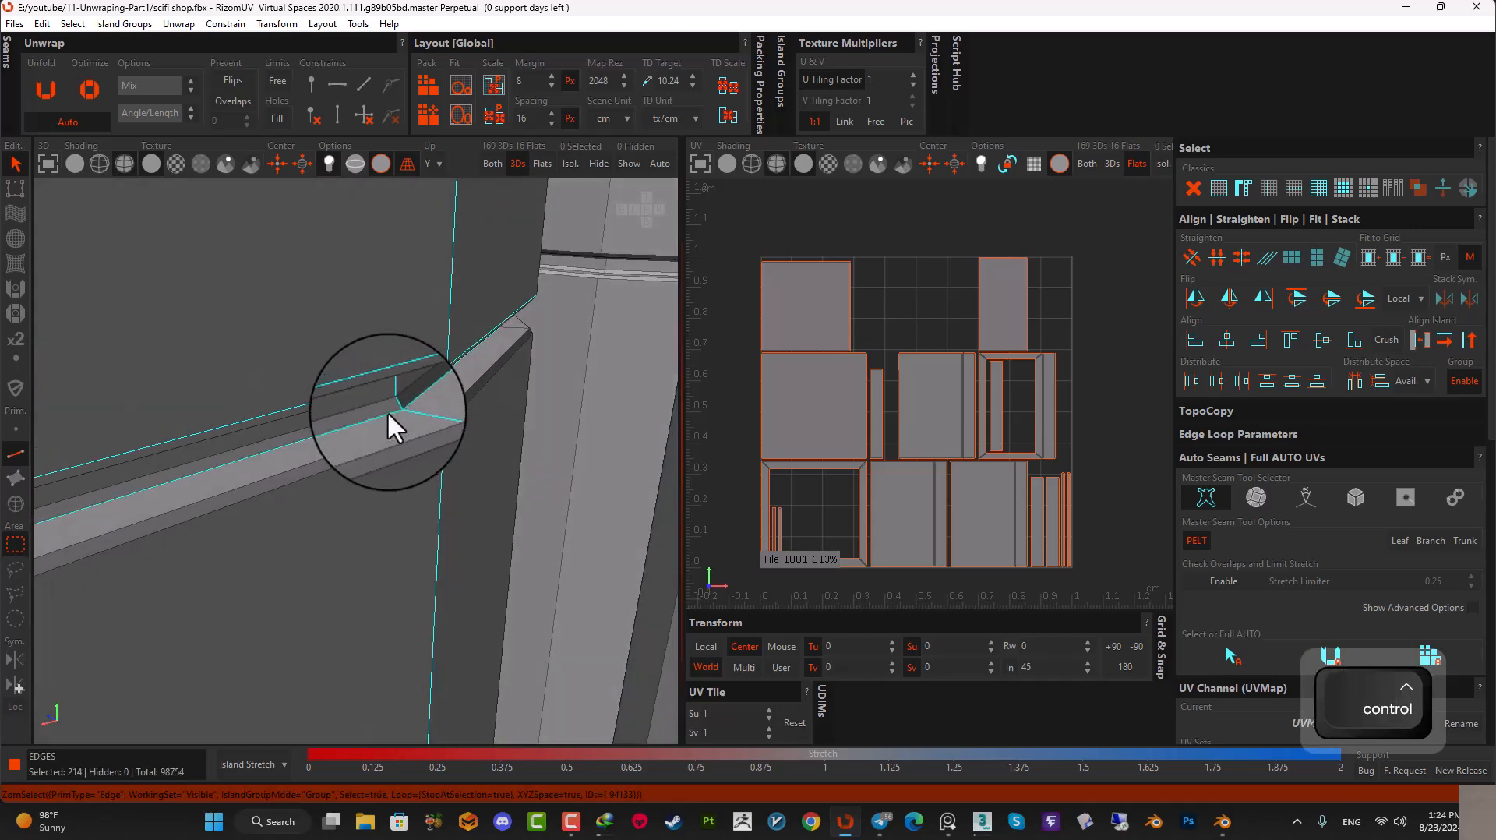
{"action": "double_click", "coordinate": [411, 435], "text": "ctrl"}
- Extend the vertical seam selection across the ledge and down the rim at the barrel's base
{"action": "scroll", "coordinate": [410, 435], "scroll_direction": "down", "scroll_amount": 6}
{"action": "middle_click_drag", "start_coordinate": [407, 579], "coordinate": [408, 389], "text": "alt"}
{"action": "scroll", "coordinate": [394, 487], "scroll_direction": "up", "scroll_amount": 6}
{"action": "scroll", "coordinate": [412, 435], "scroll_direction": "up", "scroll_amount": 4}
{"action": "mouse_move", "coordinate": [423, 425]}
{"action": "left_mouse_down", "text": "alt"}
{"action": "mouse_move", "coordinate": [410, 438]}
{"action": "mouse_move", "coordinate": [440, 426]}
{"action": "left_mouse_up", "text": "alt"}
{"action": "double_click", "coordinate": [445, 392], "text": "ctrl"}
{"action": "double_click", "coordinate": [464, 430], "text": "ctrl"}
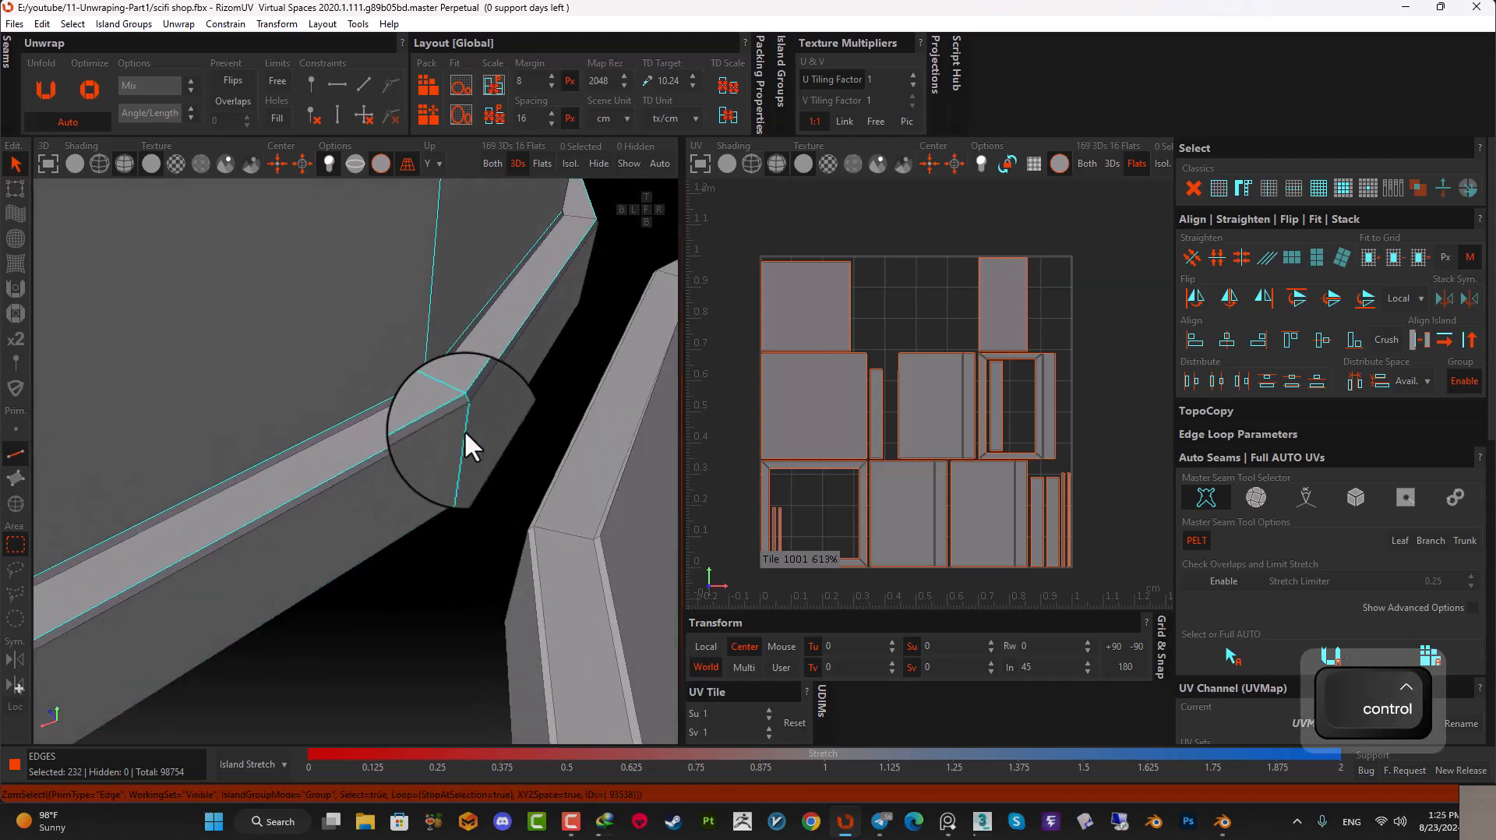
- Add the missing sections of the edge loop around the floor of the barrel's top recess
{"action": "scroll", "coordinate": [445, 434], "scroll_direction": "down", "scroll_amount": 5}
{"action": "scroll", "coordinate": [436, 433], "scroll_direction": "down", "scroll_amount": 6}
{"action": "left_click_drag", "start_coordinate": [396, 520], "coordinate": [436, 538], "text": "alt"}
{"action": "scroll", "coordinate": [354, 371], "scroll_direction": "down", "scroll_amount": 2}
{"action": "left_click_drag", "start_coordinate": [354, 371], "coordinate": [467, 369], "text": "alt"}
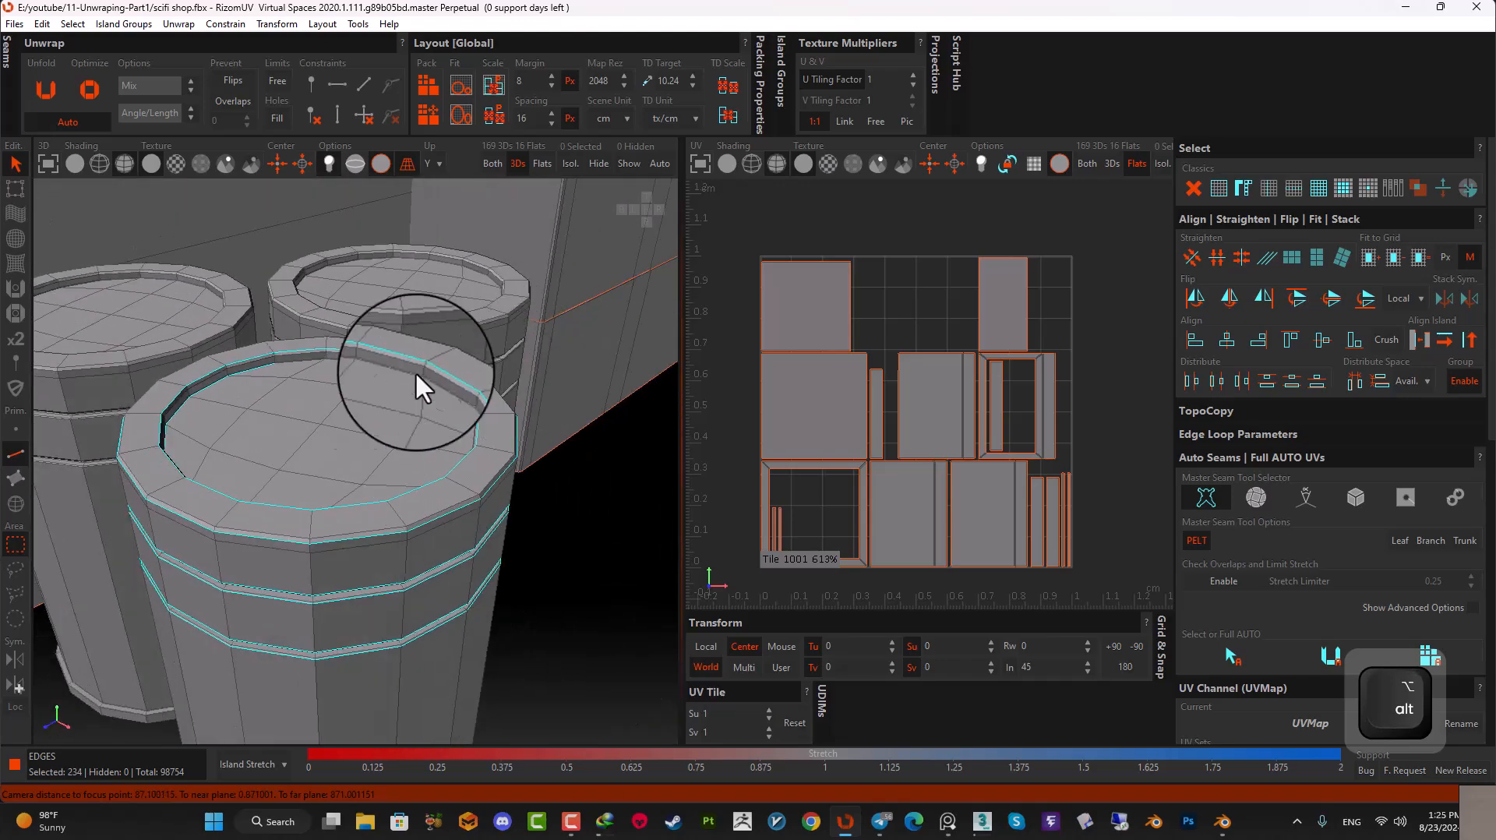
{"action": "scroll", "coordinate": [467, 370], "scroll_direction": "up", "scroll_amount": 5}
{"action": "scroll", "coordinate": [216, 340], "scroll_direction": "up", "scroll_amount": 4}
{"action": "double_click", "coordinate": [193, 365], "text": "ctrl"}
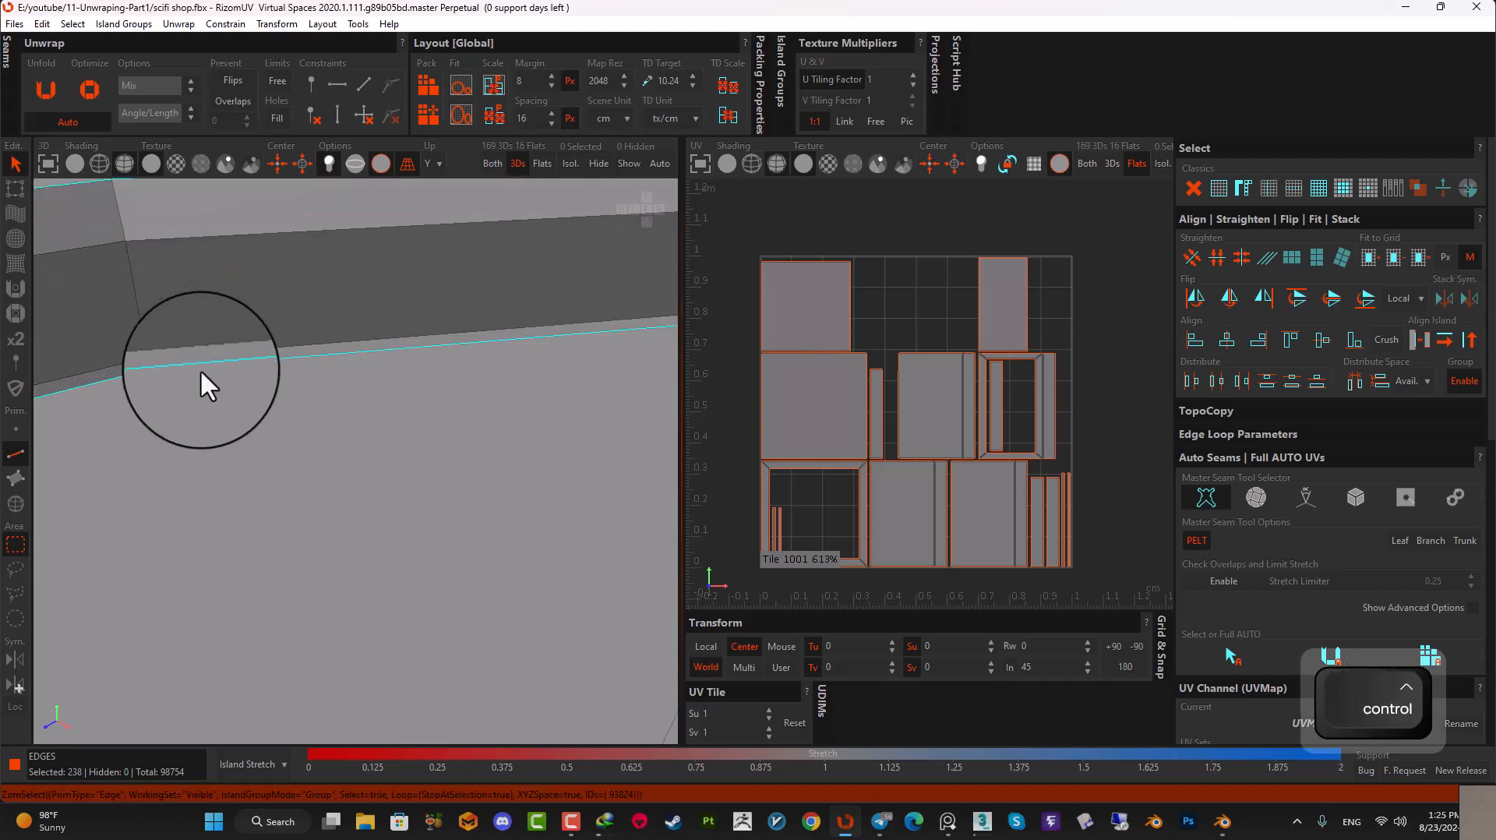
{"action": "scroll", "coordinate": [296, 442], "scroll_direction": "down", "scroll_amount": 4}
{"action": "left_click_drag", "start_coordinate": [296, 441], "coordinate": [579, 479], "text": "alt"}
{"action": "scroll", "coordinate": [410, 418], "scroll_direction": "up", "scroll_amount": 7}
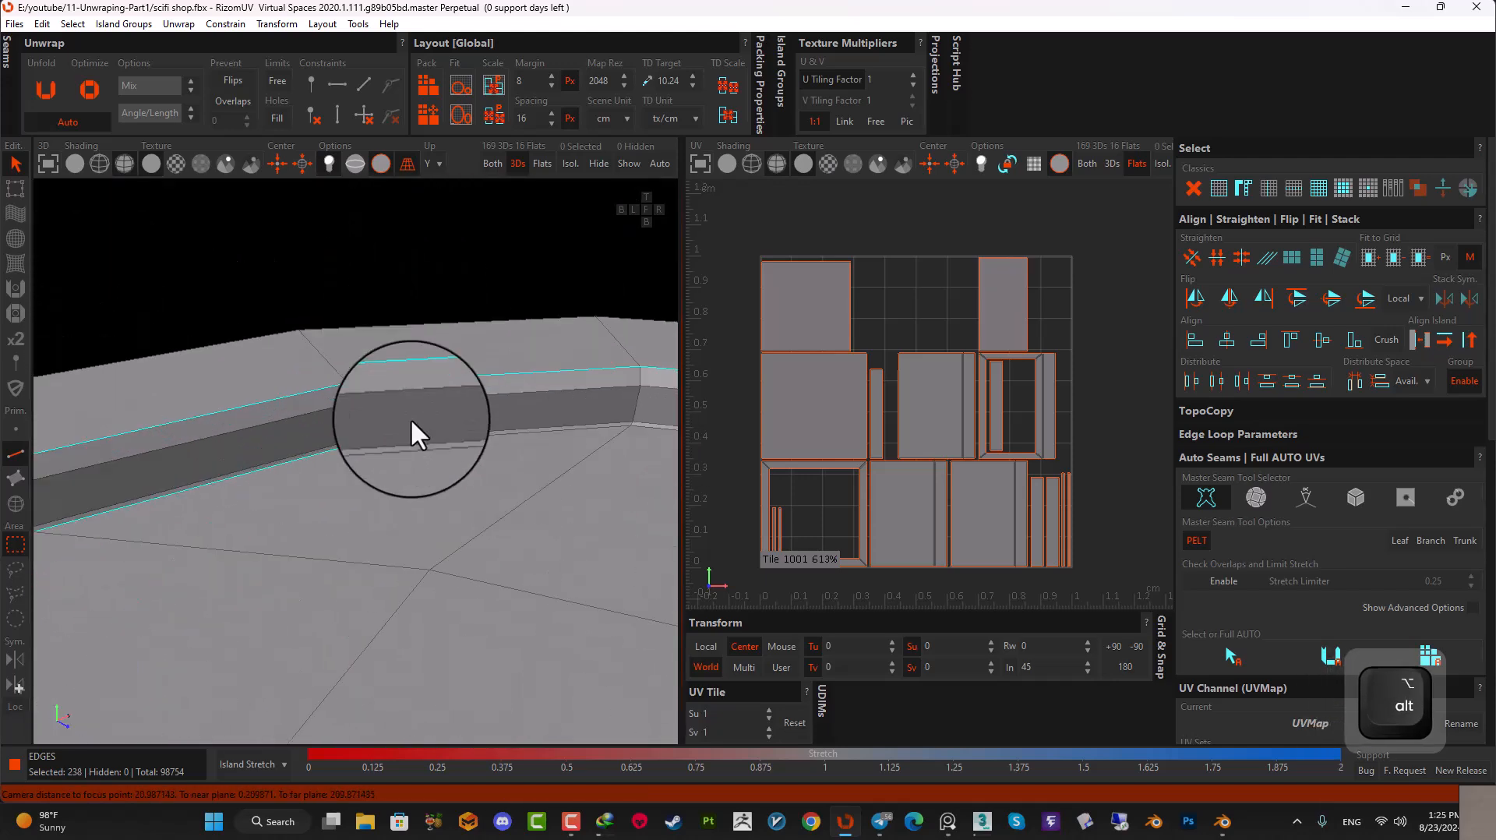
{"action": "double_click", "coordinate": [367, 451], "text": "ctrl"}
{"action": "scroll", "coordinate": [344, 466], "scroll_direction": "down", "scroll_amount": 4}
{"action": "left_click_drag", "start_coordinate": [354, 488], "coordinate": [484, 451], "text": "alt"}
{"action": "double_click", "coordinate": [211, 328], "text": "ctrl"}
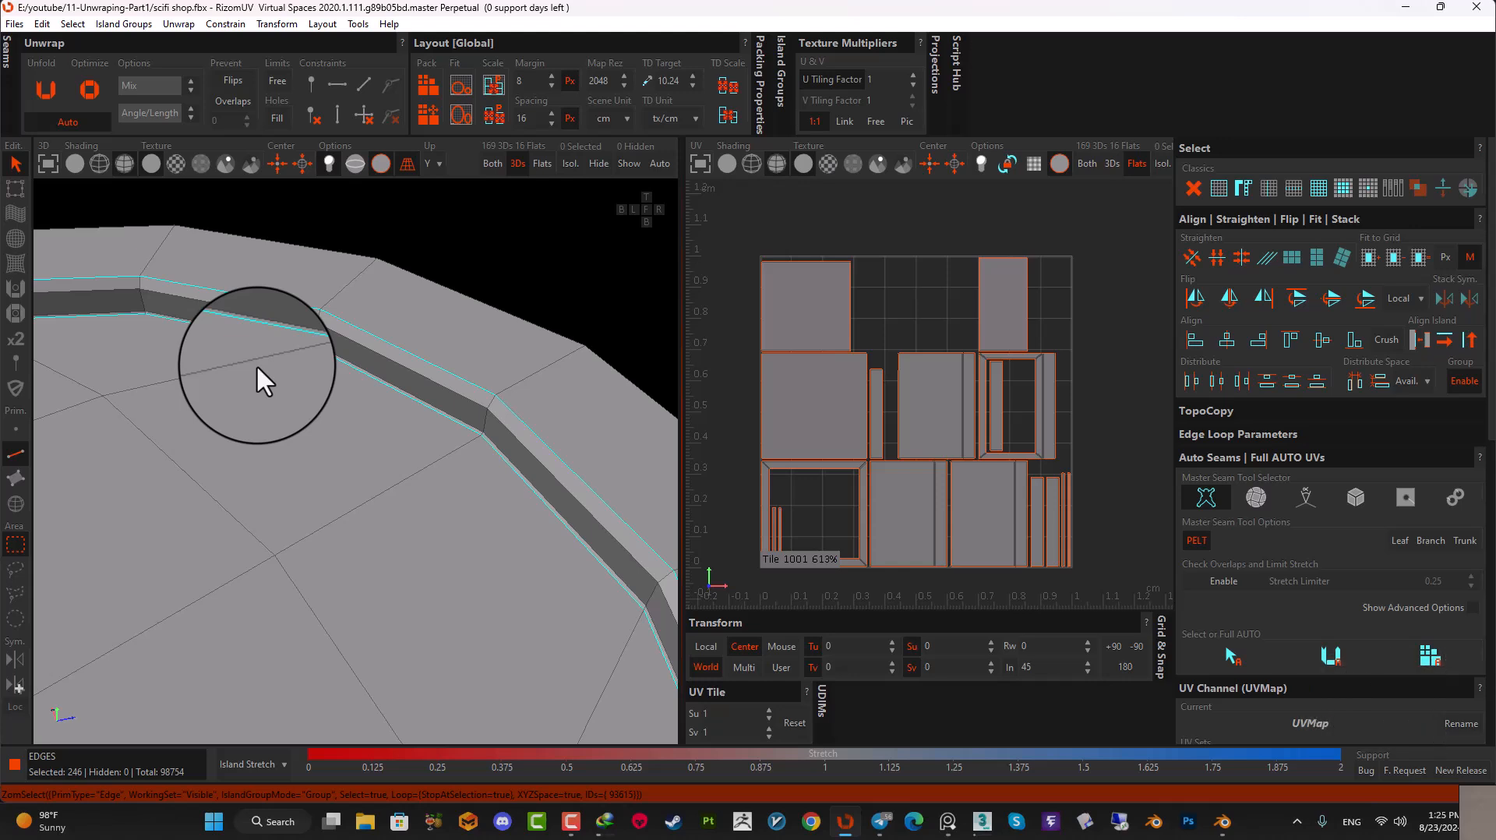
- Copy the seam selection to the other matching barrels and cut all the selected edges
{"action": "left_click_drag", "start_coordinate": [268, 367], "coordinate": [378, 488], "text": "alt"}
{"action": "key", "text": "f"}
{"action": "key", "text": "f"}
{"action": "scroll", "coordinate": [442, 504], "scroll_direction": "down", "scroll_amount": 5}
{"action": "scroll", "coordinate": [460, 541], "scroll_direction": "down", "scroll_amount": 5}
{"action": "key", "text": "f"}
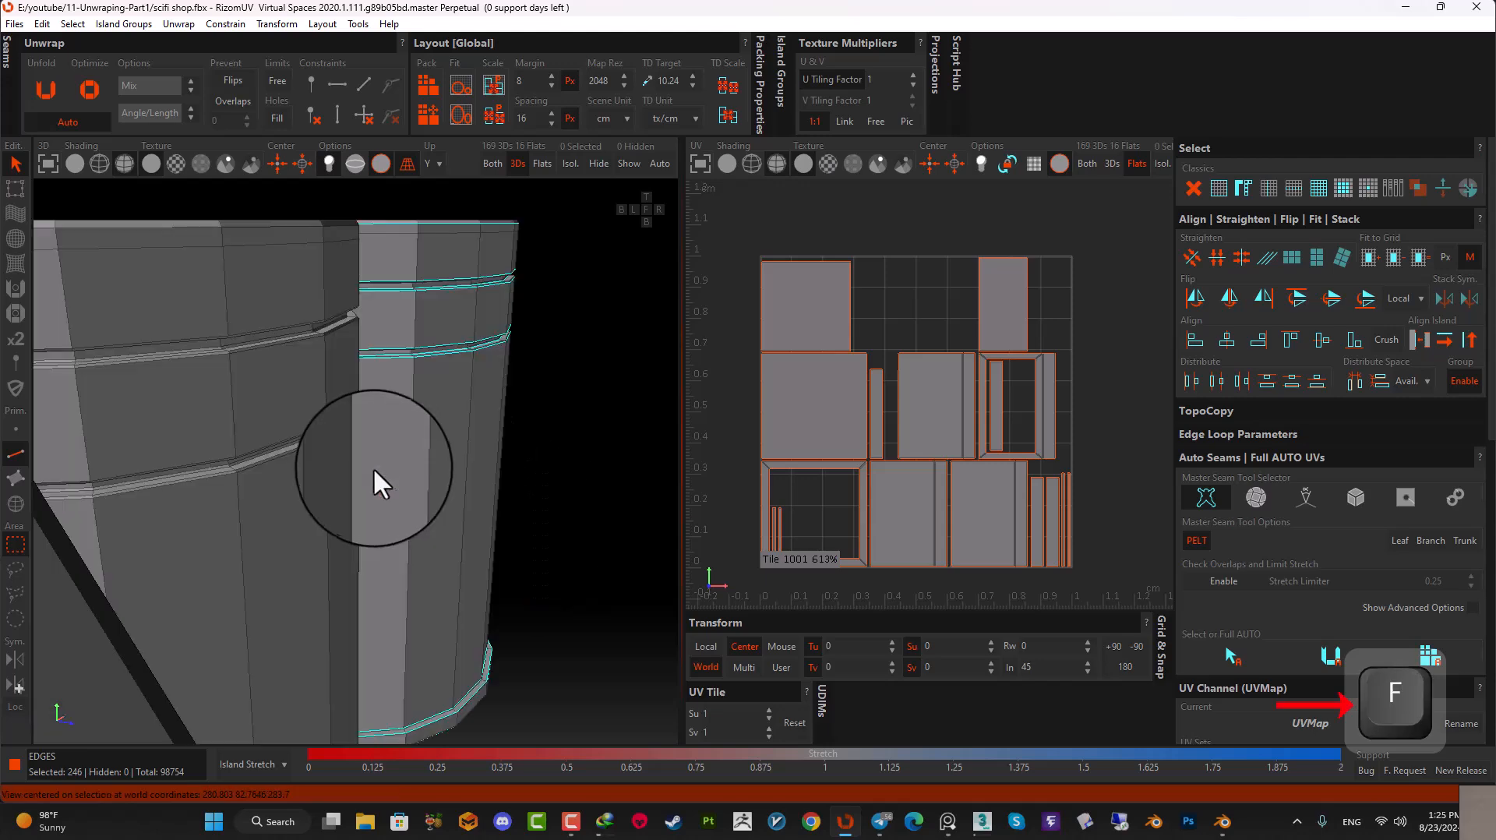
{"action": "left_click_drag", "start_coordinate": [480, 491], "coordinate": [373, 523], "text": "alt"}
{"action": "middle_click_drag", "start_coordinate": [373, 522], "coordinate": [365, 515], "text": "alt"}
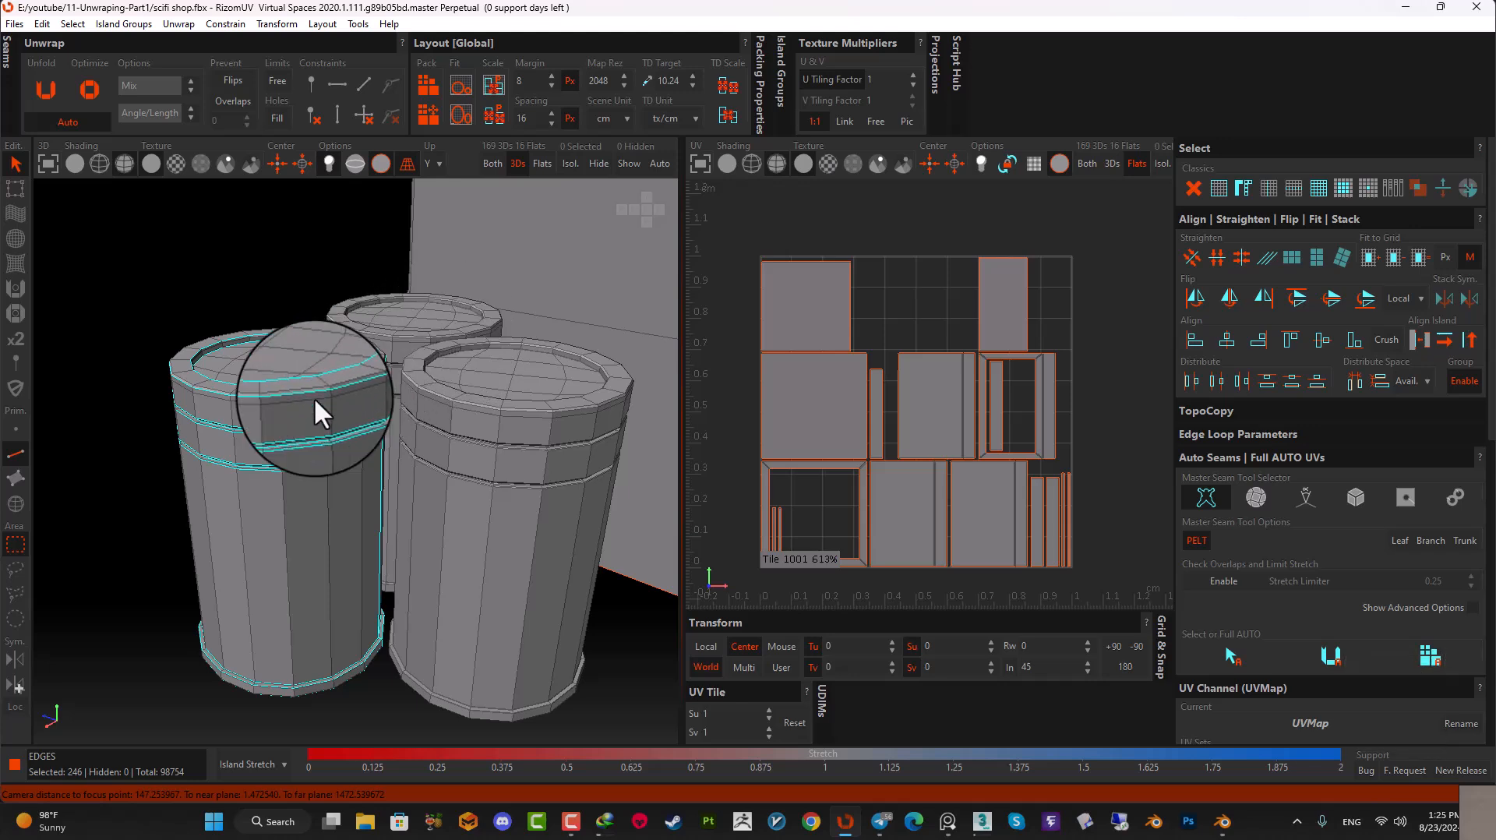
{"action": "key", "text": "alt+c"}
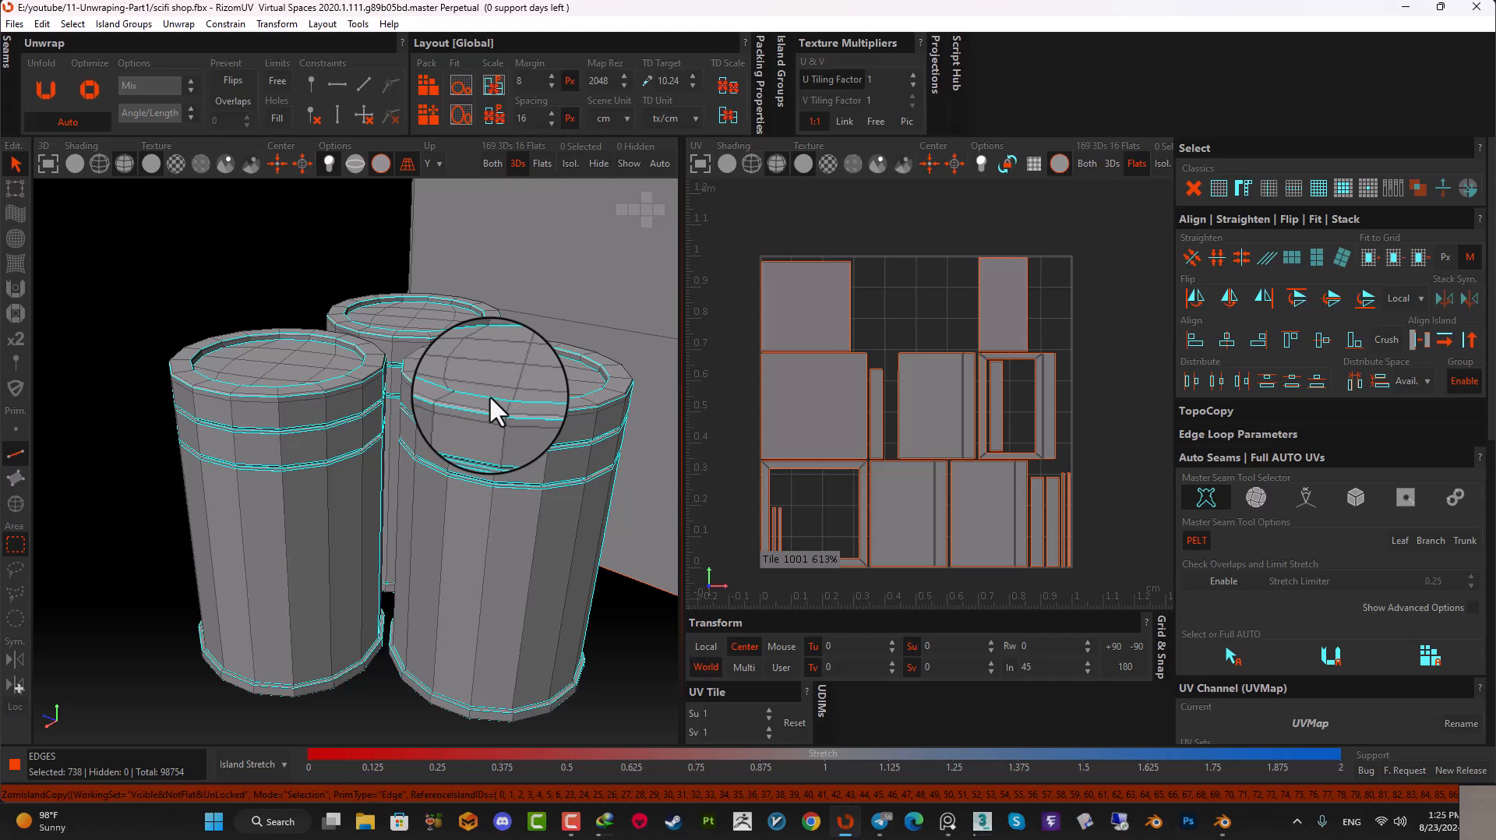
{"action": "key", "text": "c"}
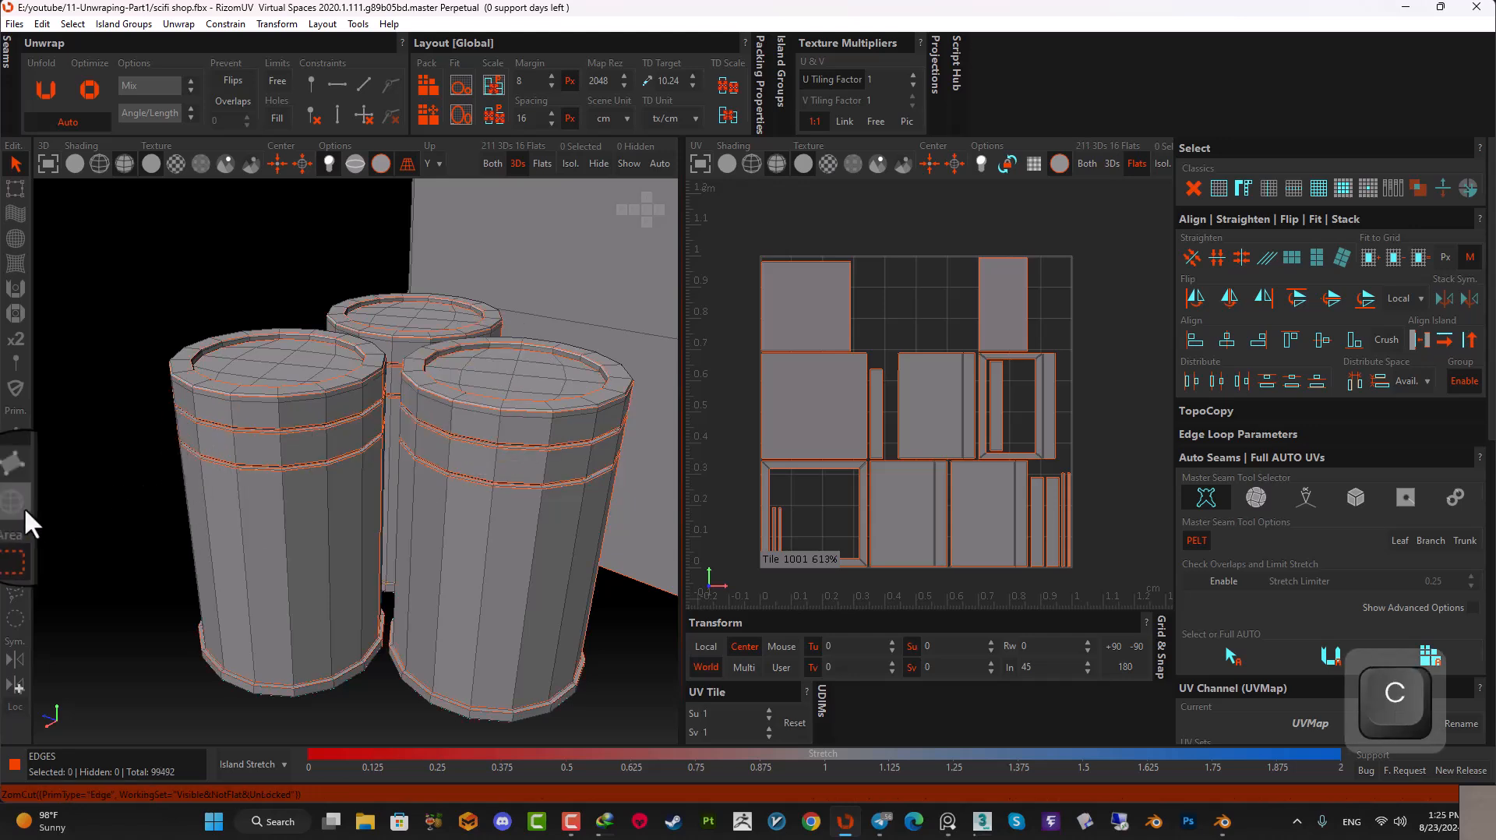
- Switch to island selection, select every island of the three barrels and unfold them
{"action": "left_click", "coordinate": [14, 503]}
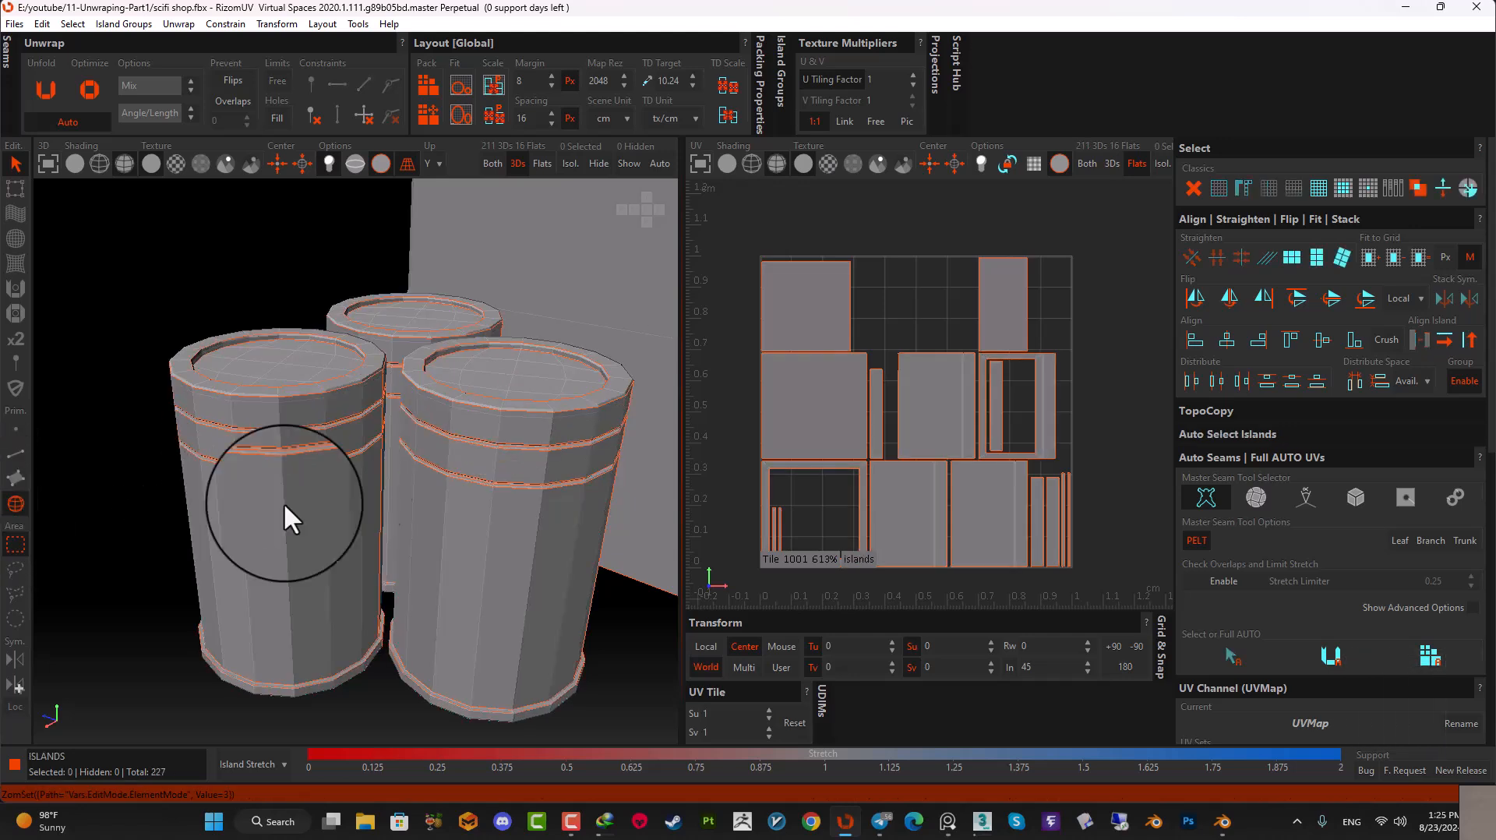
{"action": "left_click", "coordinate": [325, 562]}
{"action": "left_click", "coordinate": [506, 499], "text": "ctrl"}
{"action": "left_click", "coordinate": [407, 321], "text": "ctrl"}
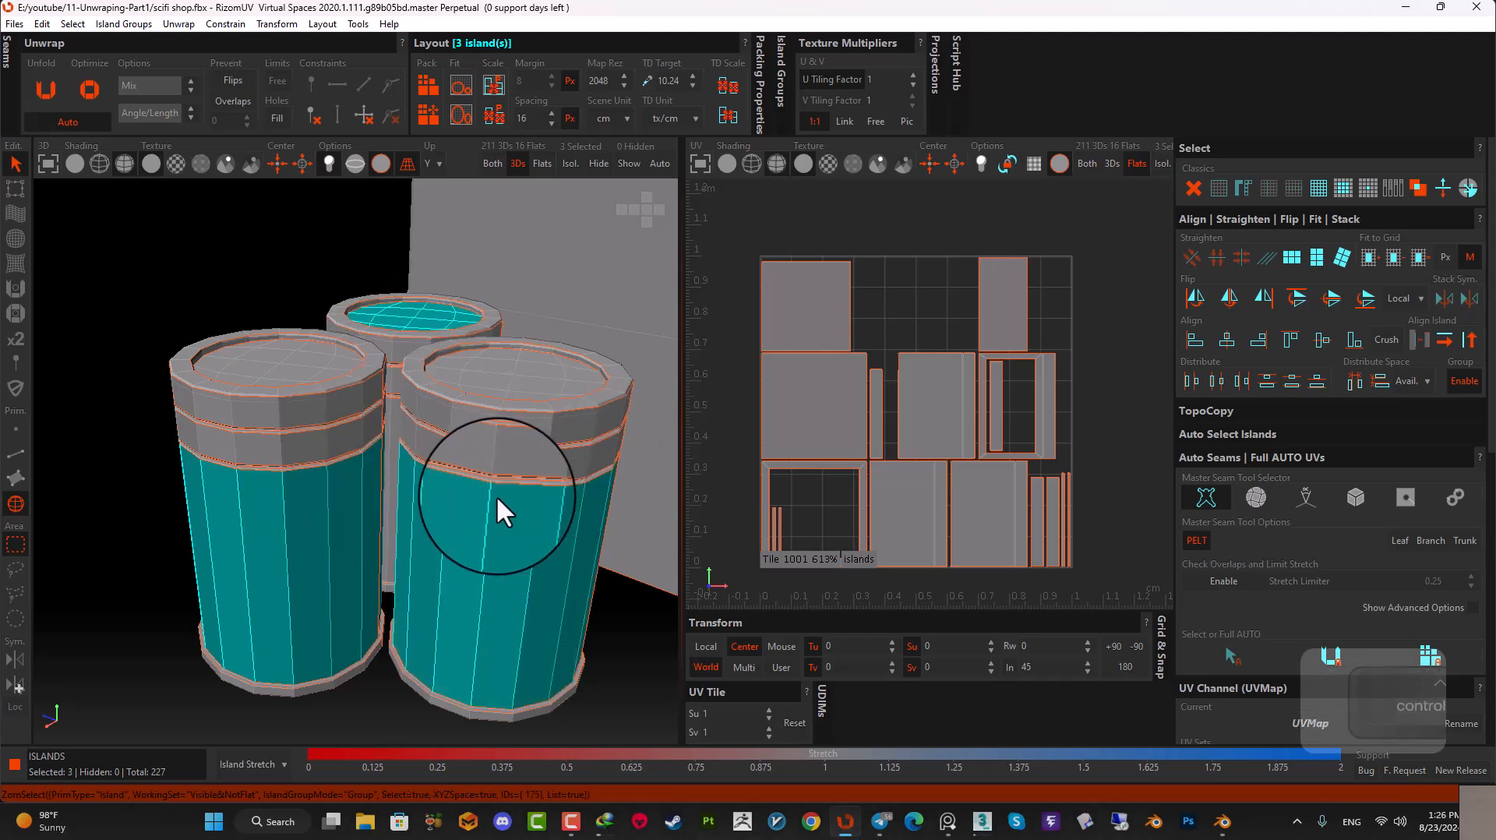
{"action": "left_click", "coordinate": [1468, 189]}
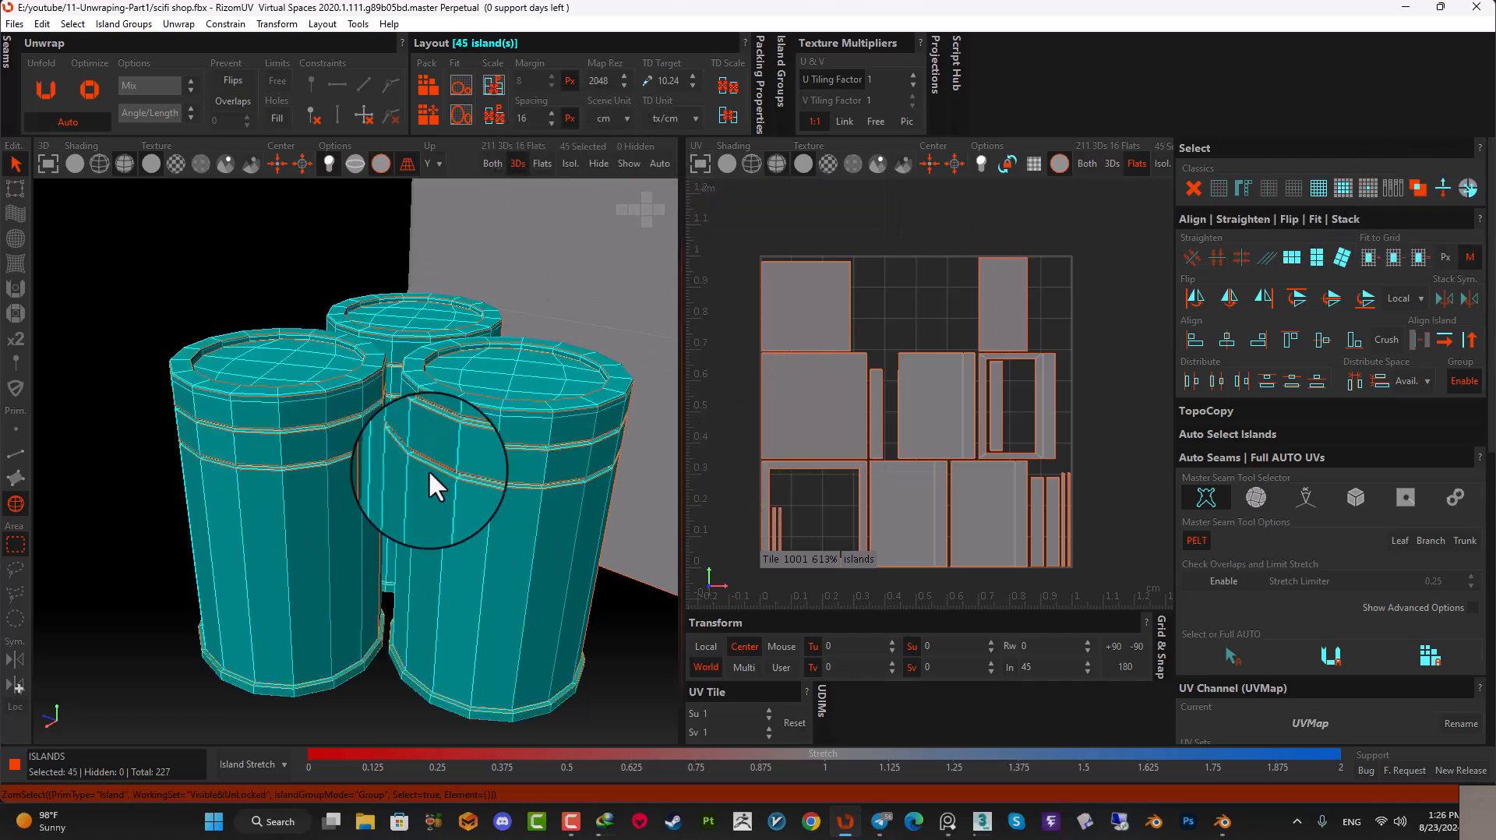
{"action": "key", "text": "u"}
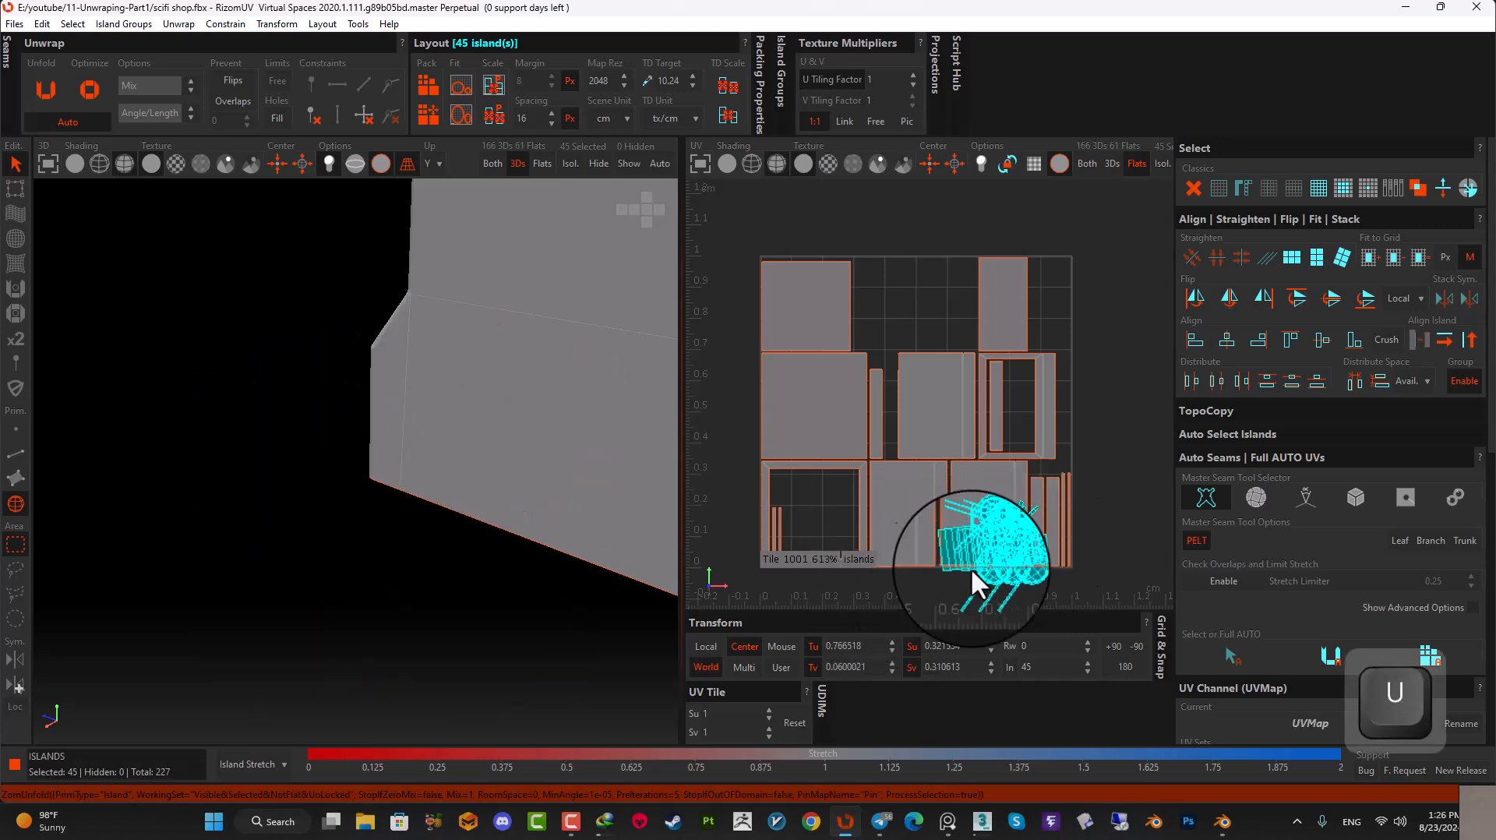
- Isolate the unfolded barrel islands, pack them into the UV tile and clear the selection
{"action": "left_click", "coordinate": [567, 163]}
{"action": "left_click_drag", "start_coordinate": [1093, 383], "coordinate": [807, 556]}
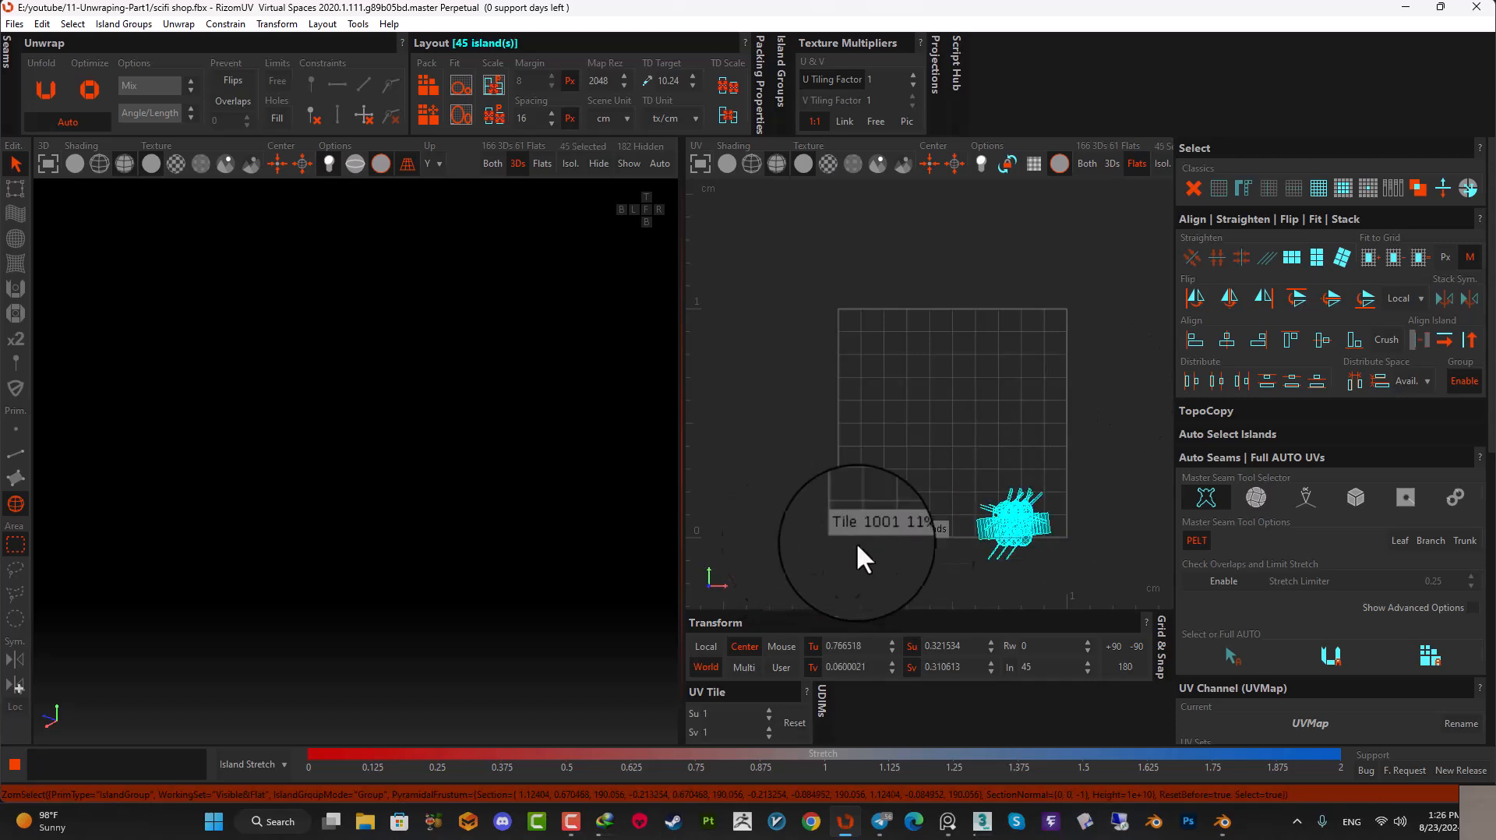
{"action": "key", "text": "p"}
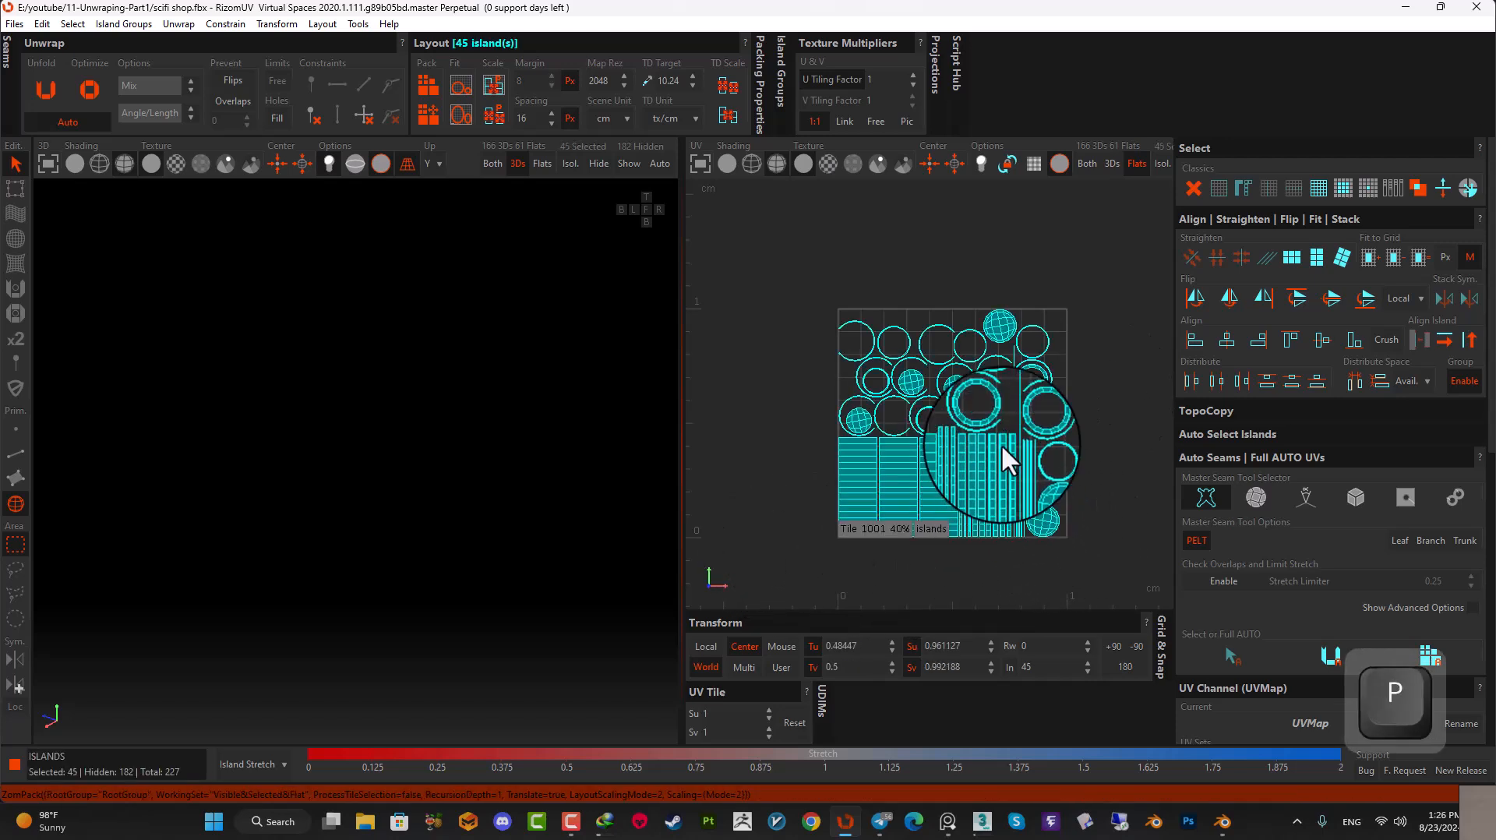
{"action": "left_click", "coordinate": [1136, 410]}
- Examine the packed barrel islands in the UV layout, including the curved ring strips
{"action": "scroll", "coordinate": [1005, 458], "scroll_direction": "up", "scroll_amount": 5}
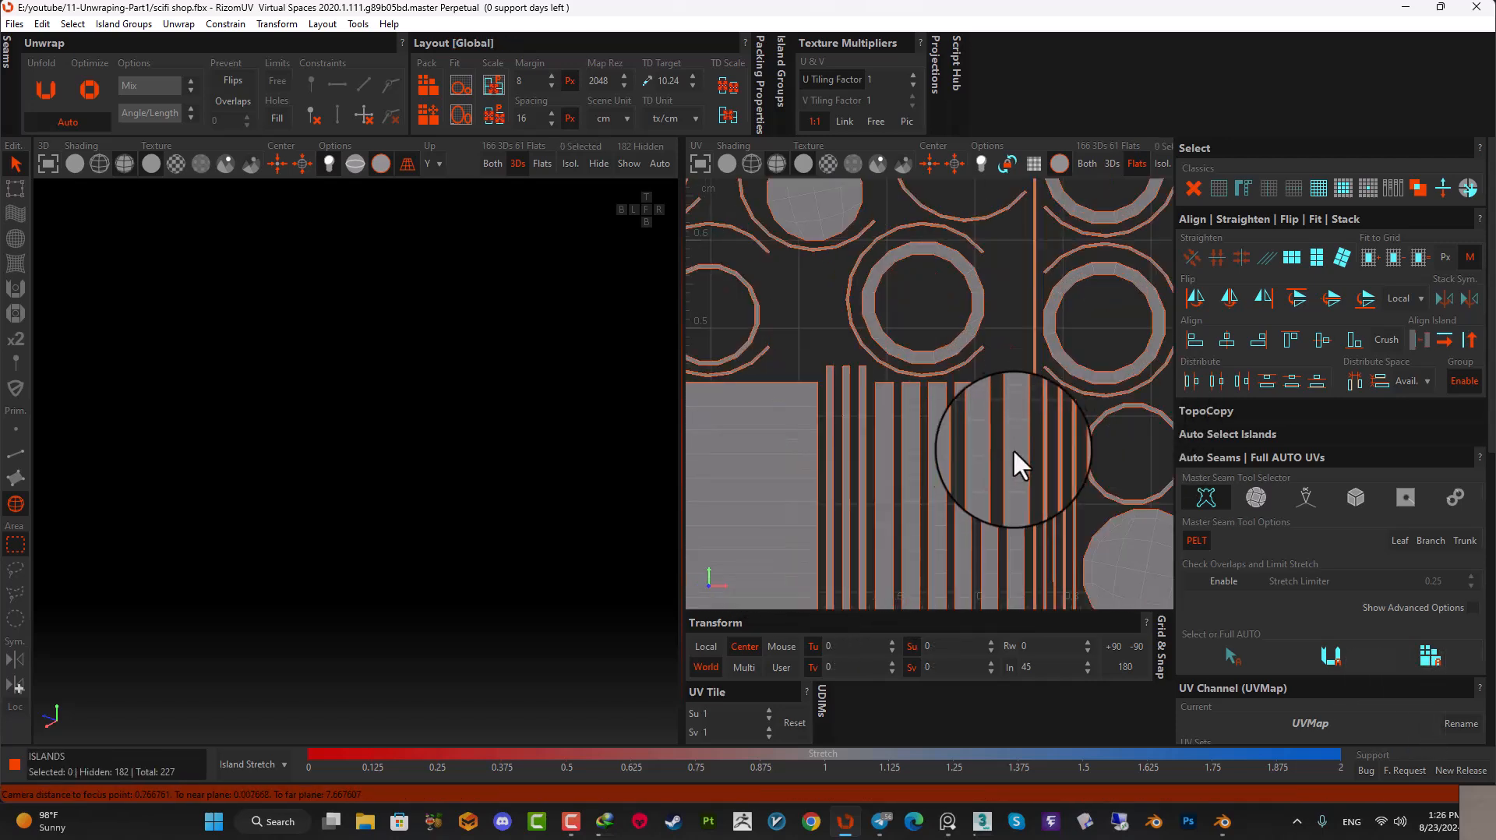
{"action": "middle_click_drag", "start_coordinate": [811, 495], "coordinate": [978, 397], "text": "alt"}
{"action": "scroll", "coordinate": [987, 384], "scroll_direction": "down", "scroll_amount": 3}
{"action": "middle_click_drag", "start_coordinate": [960, 211], "coordinate": [908, 430], "text": "alt"}
{"action": "scroll", "coordinate": [869, 352], "scroll_direction": "up", "scroll_amount": 2}
{"action": "scroll", "coordinate": [911, 440], "scroll_direction": "down", "scroll_amount": 3}
{"action": "middle_click_drag", "start_coordinate": [1090, 455], "coordinate": [948, 447], "text": "alt"}
{"action": "scroll", "coordinate": [973, 443], "scroll_direction": "up", "scroll_amount": 5}
{"action": "scroll", "coordinate": [973, 437], "scroll_direction": "down", "scroll_amount": 5}
{"action": "scroll", "coordinate": [922, 439], "scroll_direction": "up", "scroll_amount": 1}
{"action": "scroll", "coordinate": [902, 455], "scroll_direction": "up", "scroll_amount": 4}
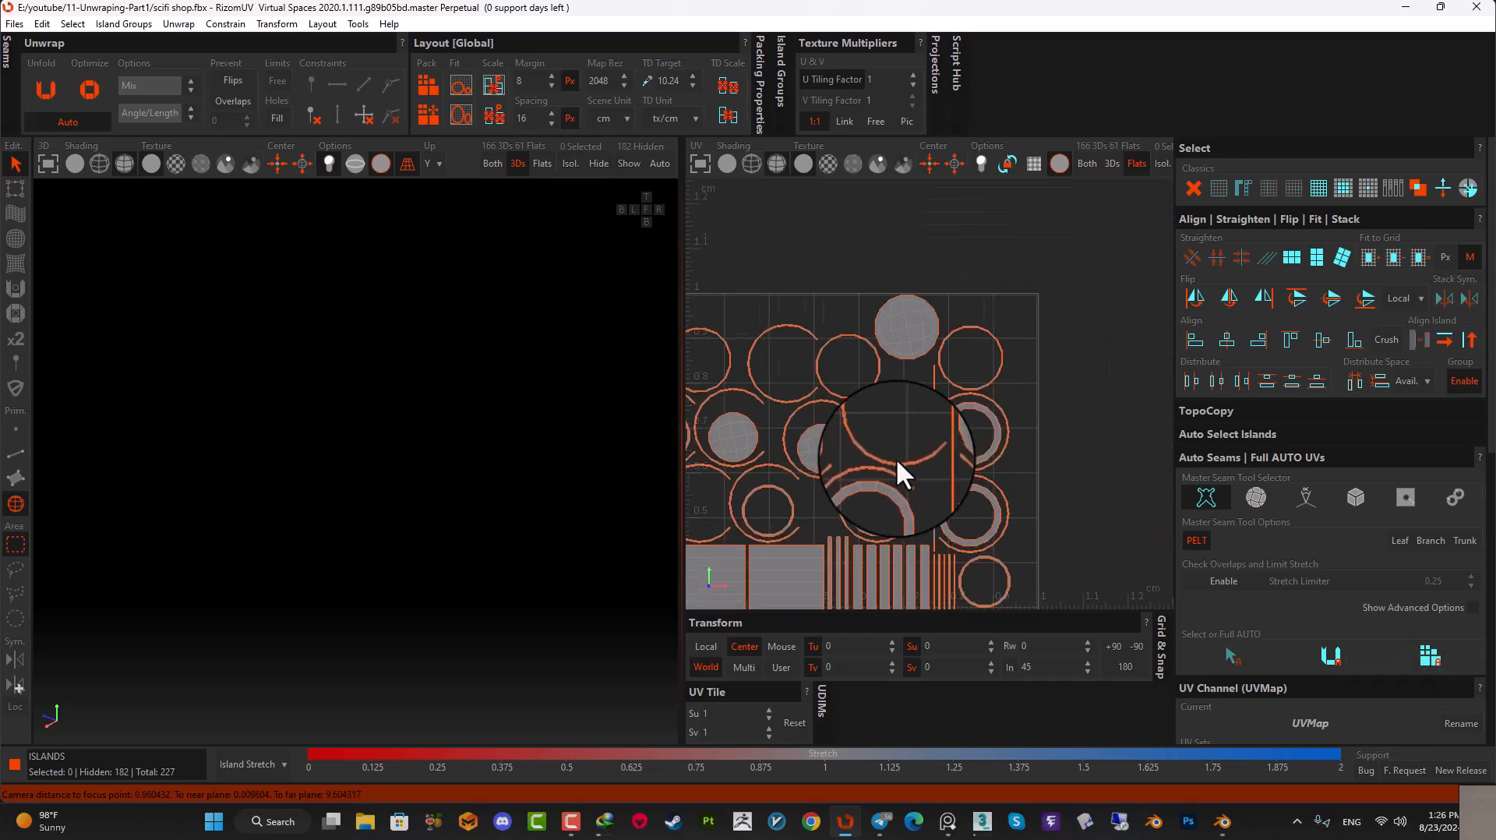
{"action": "scroll", "coordinate": [833, 455], "scroll_direction": "down", "scroll_amount": 2}
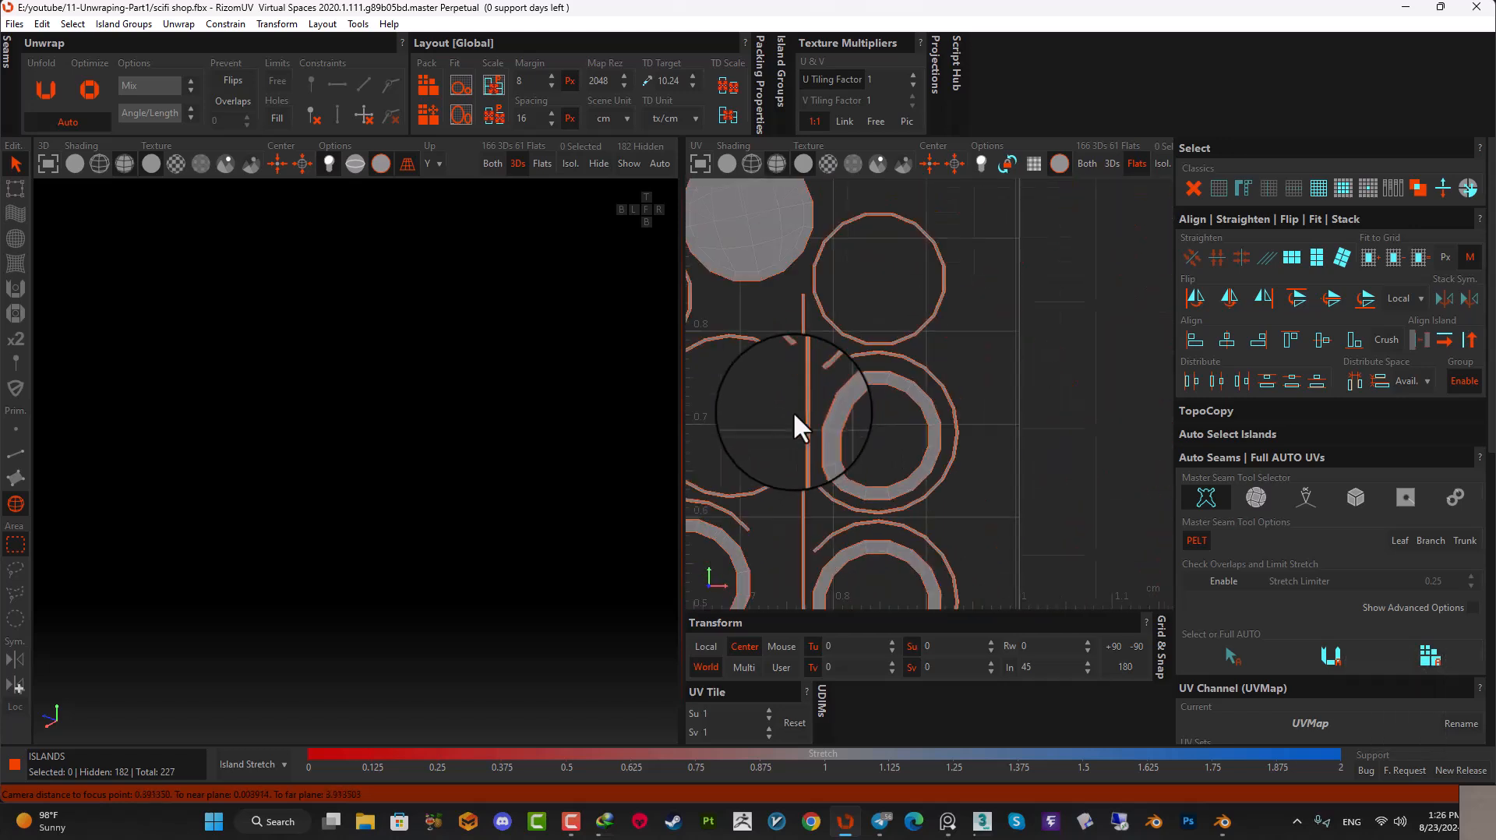
- Straighten a curved ring island beside the long thin strip into a vertical rectangular strip
{"action": "left_click", "coordinate": [772, 482]}
{"action": "middle_click_drag", "start_coordinate": [804, 487], "coordinate": [859, 471]}
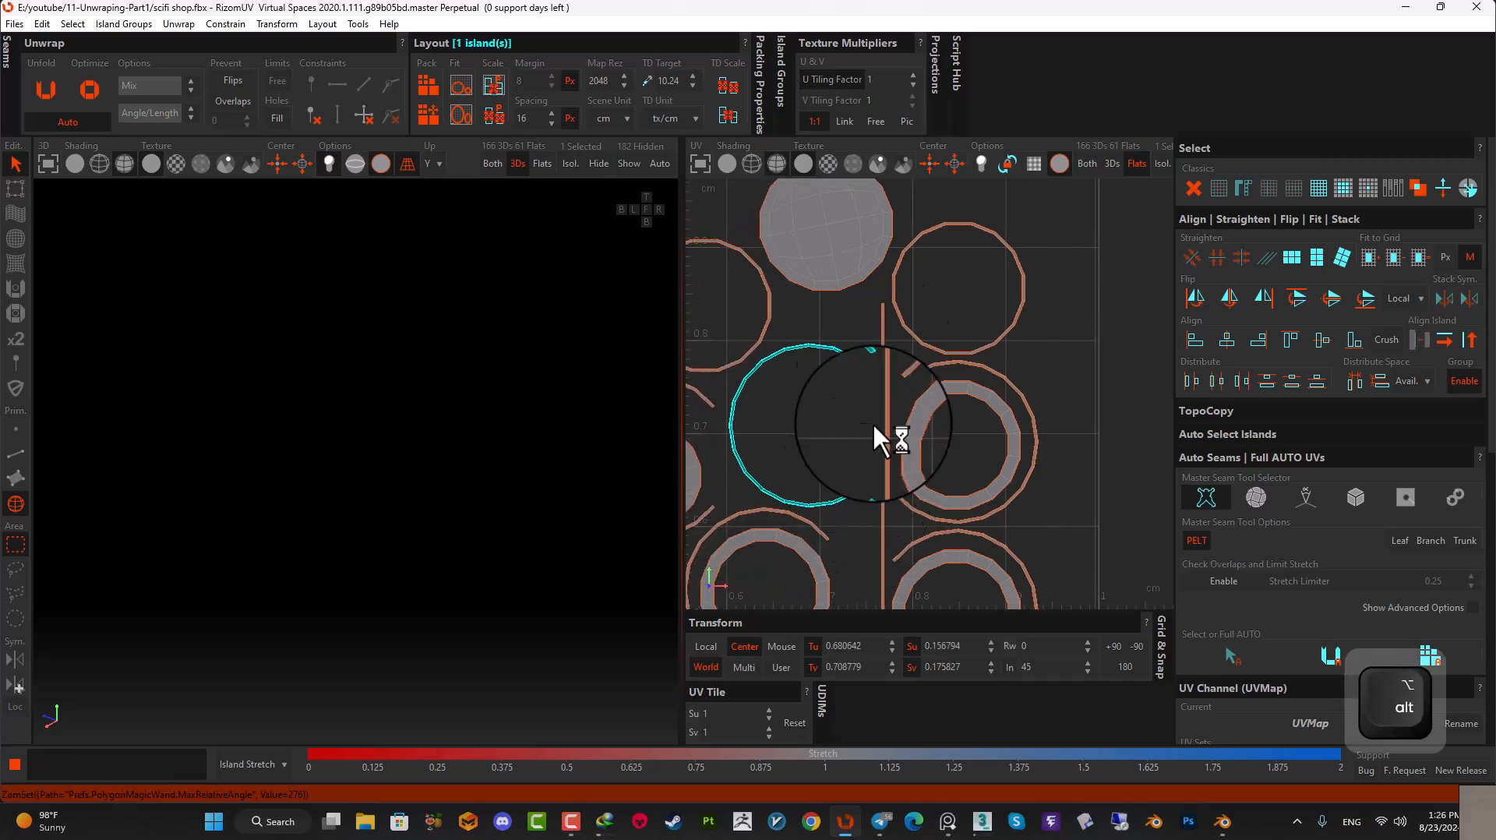
{"action": "left_click", "coordinate": [1317, 252]}
{"action": "scroll", "coordinate": [802, 415], "scroll_direction": "up", "scroll_amount": 2}
{"action": "left_click", "coordinate": [794, 411]}
{"action": "scroll", "coordinate": [794, 408], "scroll_direction": "up", "scroll_amount": 2}
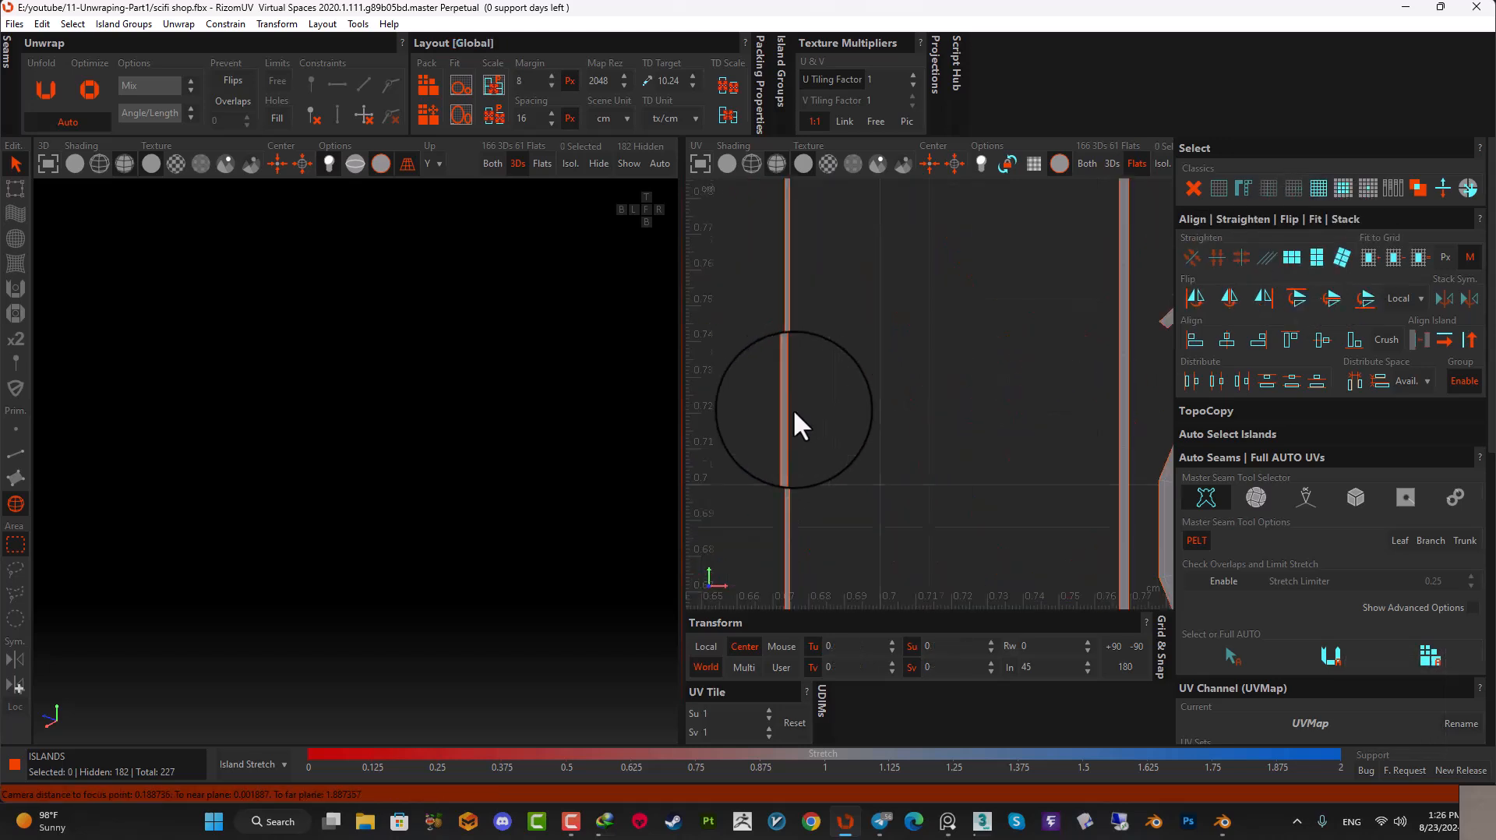
- Optimize the open ring island that surrounds a circular cap in the UV layout, then deselect it
{"action": "scroll", "coordinate": [779, 407], "scroll_direction": "down", "scroll_amount": 5}
{"action": "middle_click_drag", "start_coordinate": [785, 417], "coordinate": [897, 401], "text": "alt"}
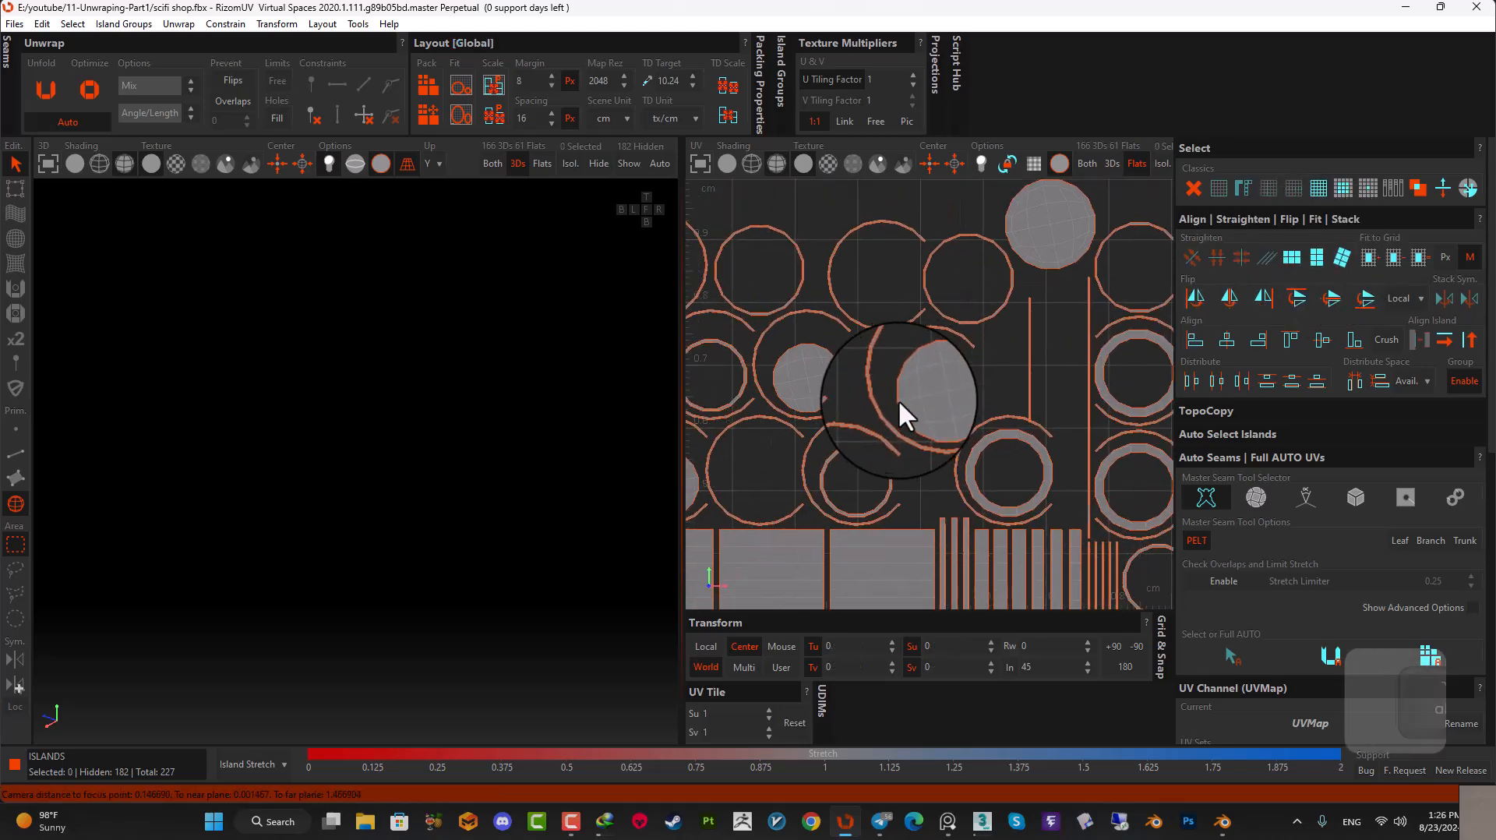
{"action": "scroll", "coordinate": [1008, 335], "scroll_direction": "up", "scroll_amount": 4}
{"action": "scroll", "coordinate": [927, 378], "scroll_direction": "down", "scroll_amount": 3}
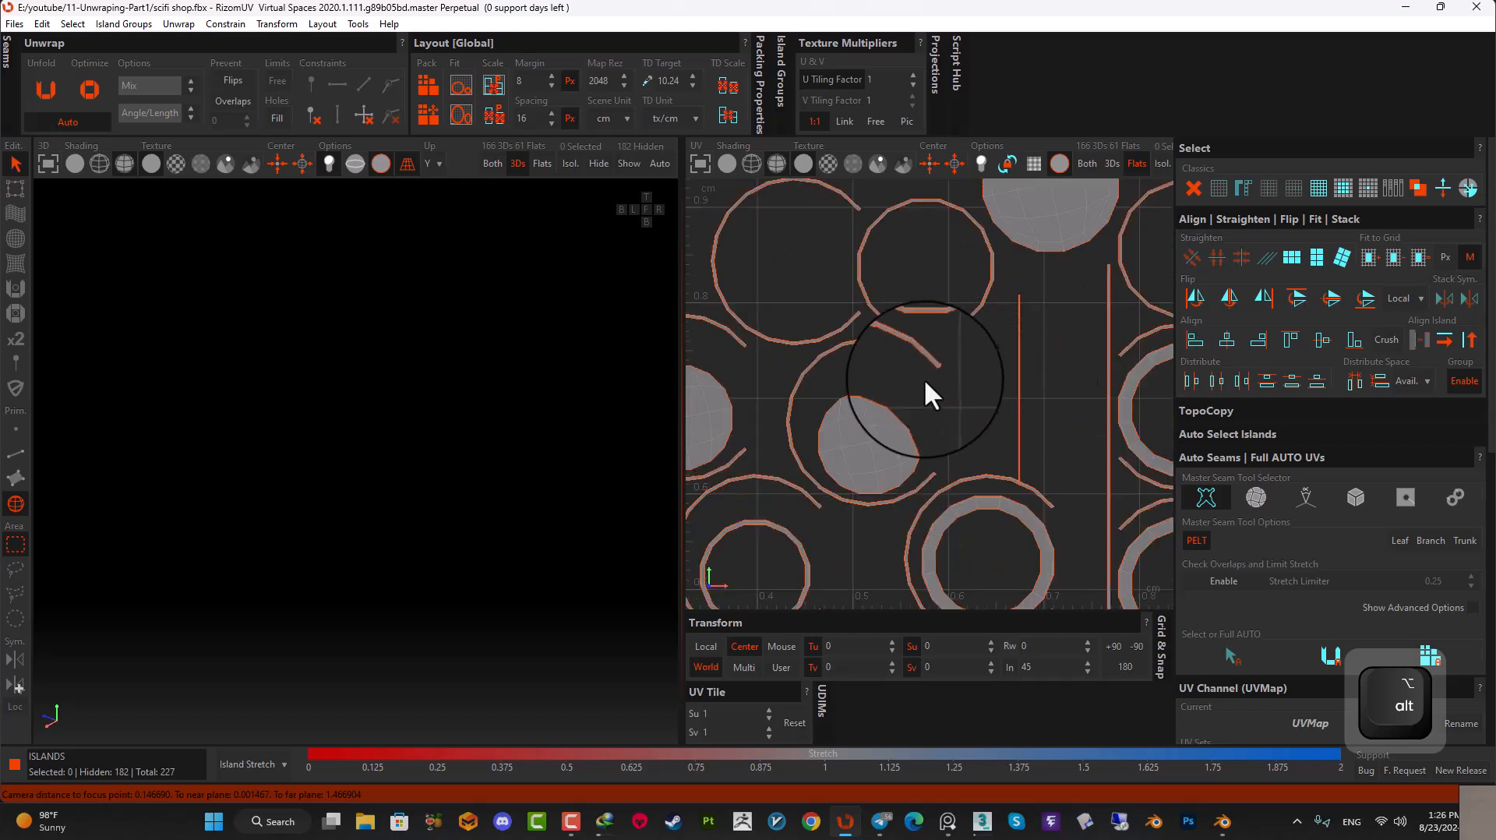
{"action": "scroll", "coordinate": [934, 354], "scroll_direction": "up", "scroll_amount": 3}
{"action": "left_click", "coordinate": [939, 348]}
{"action": "scroll", "coordinate": [919, 368], "scroll_direction": "down", "scroll_amount": 2}
{"action": "middle_click_drag", "start_coordinate": [920, 369], "coordinate": [943, 377], "text": "alt"}
{"action": "scroll", "coordinate": [946, 380], "scroll_direction": "up", "scroll_amount": 3}
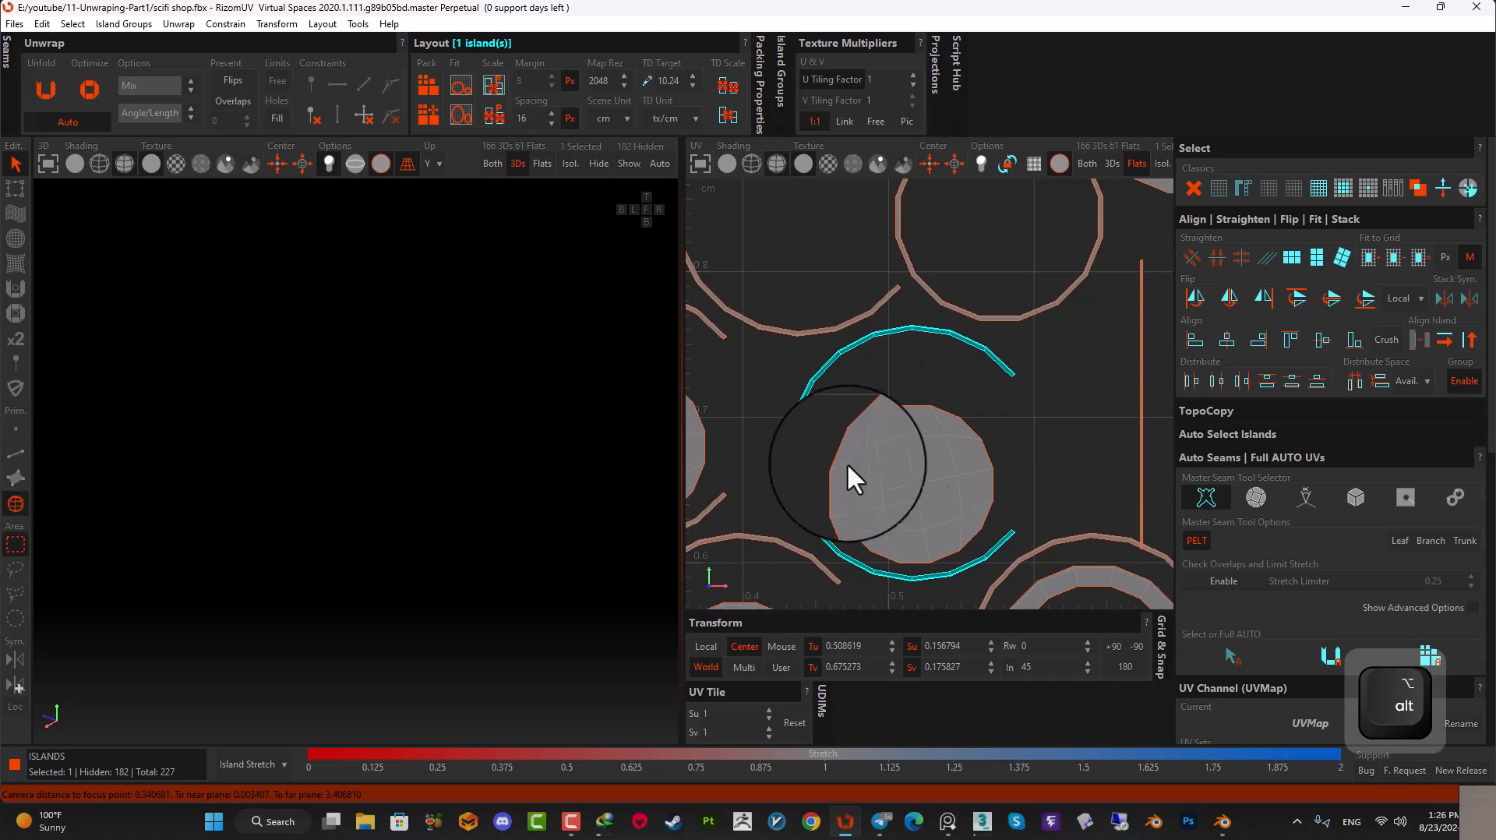
{"action": "left_click", "coordinate": [90, 90]}
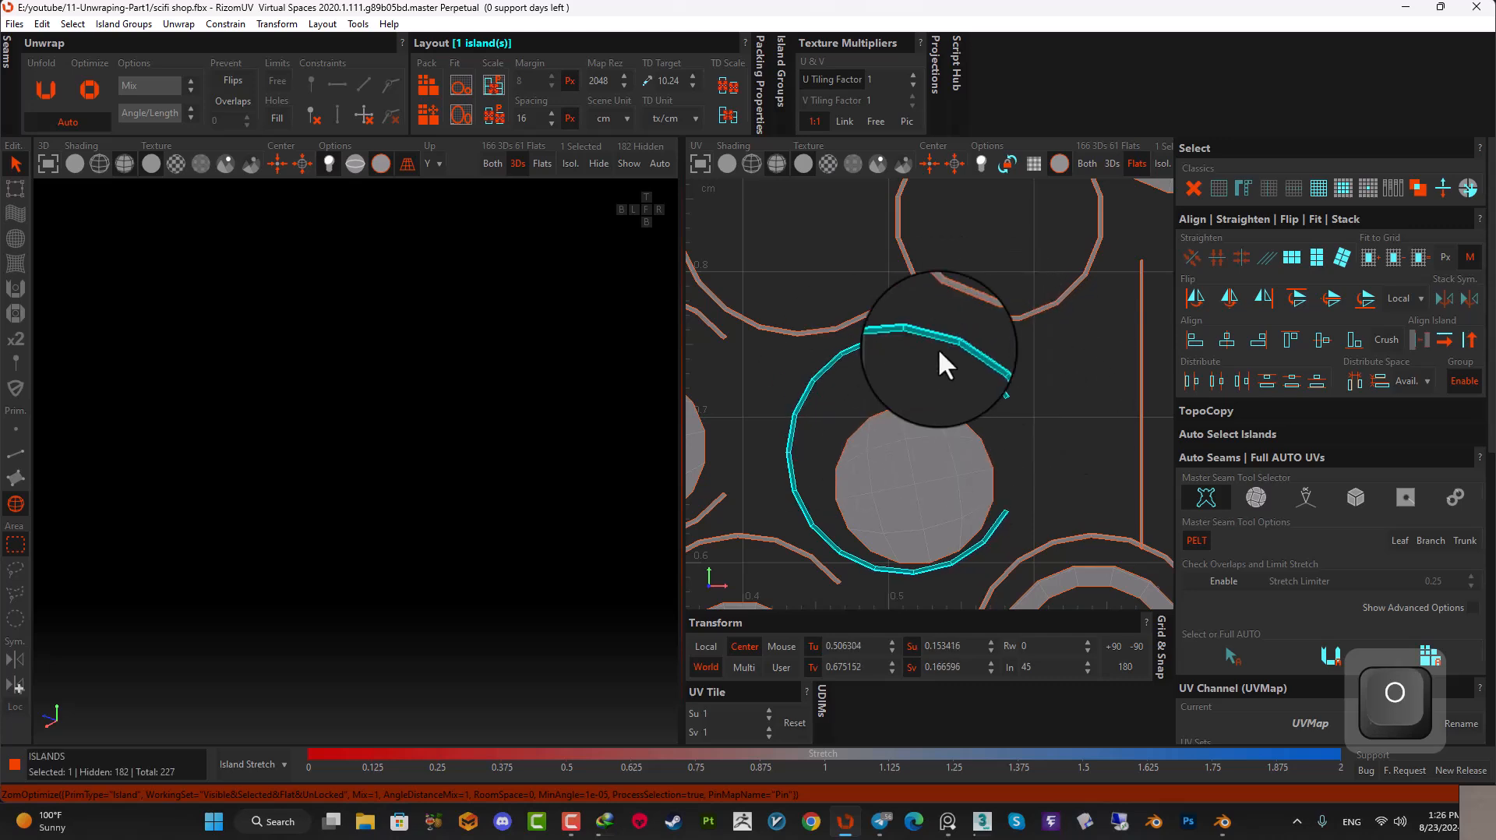
{"action": "scroll", "coordinate": [938, 348], "scroll_direction": "down", "scroll_amount": 5}
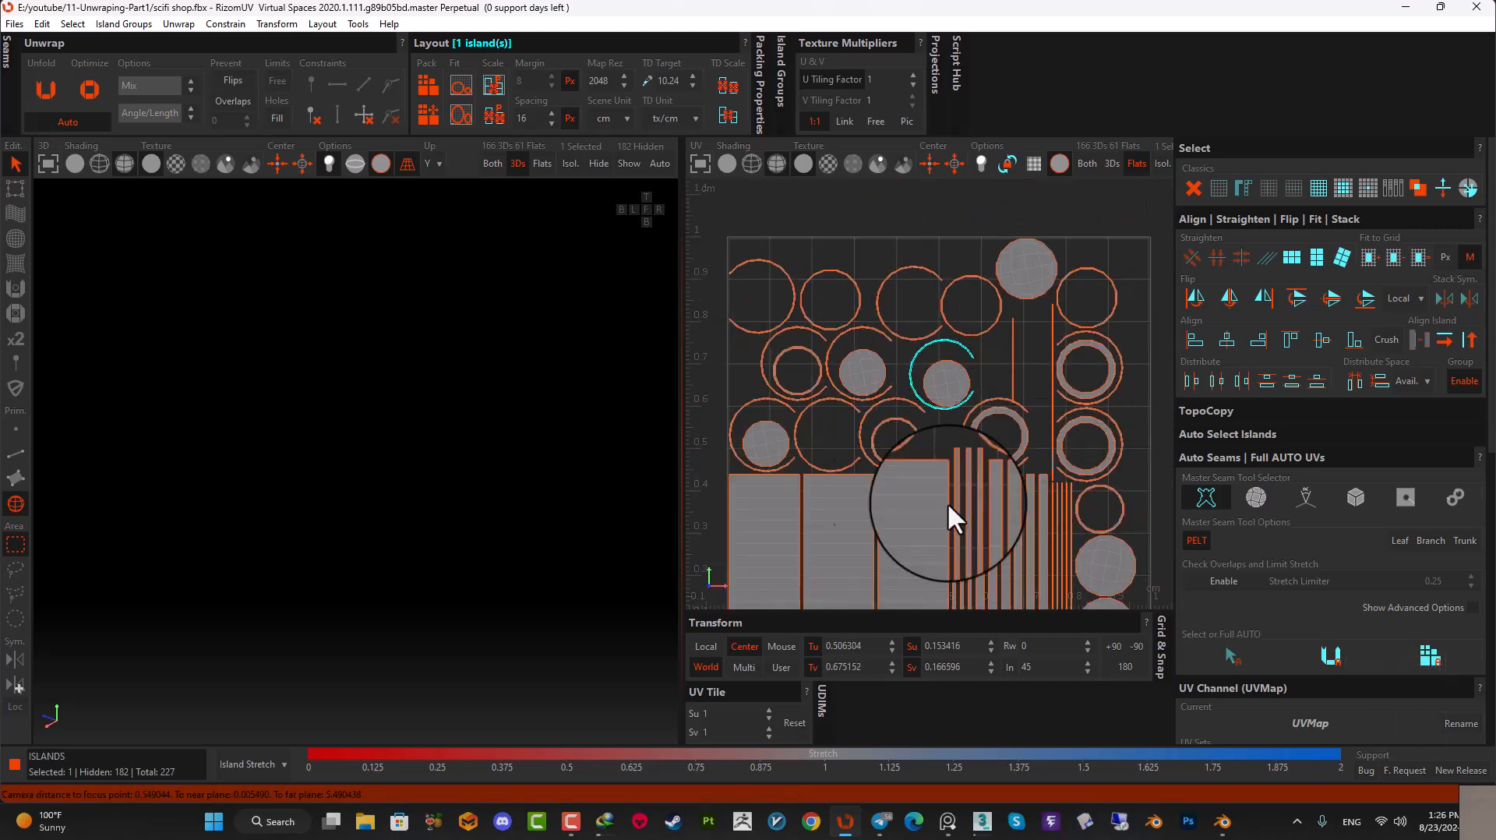
{"action": "left_click", "coordinate": [985, 350]}
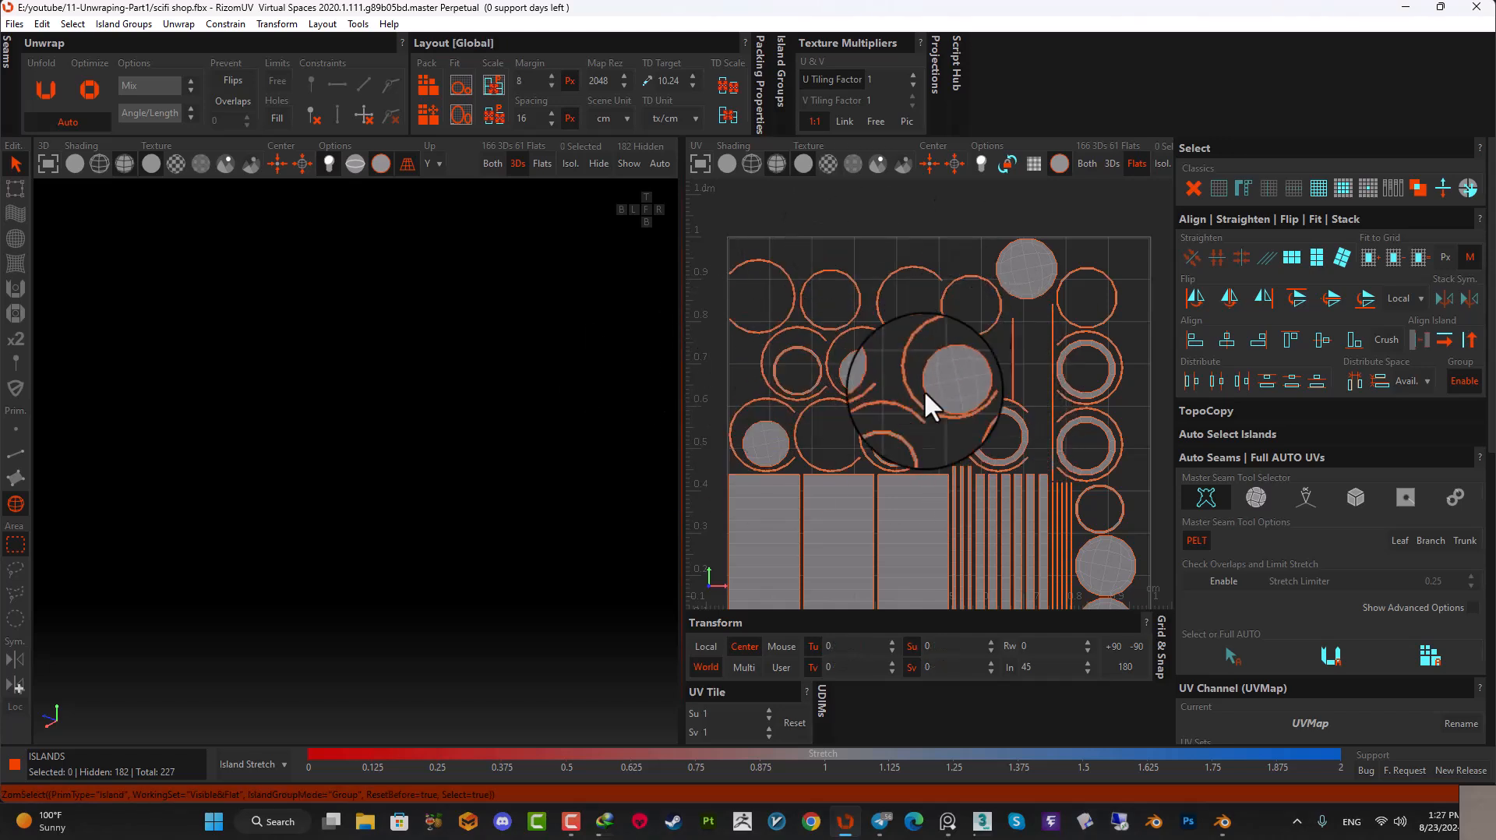
{"action": "middle_click_drag", "start_coordinate": [971, 395], "coordinate": [967, 365], "text": "alt"}
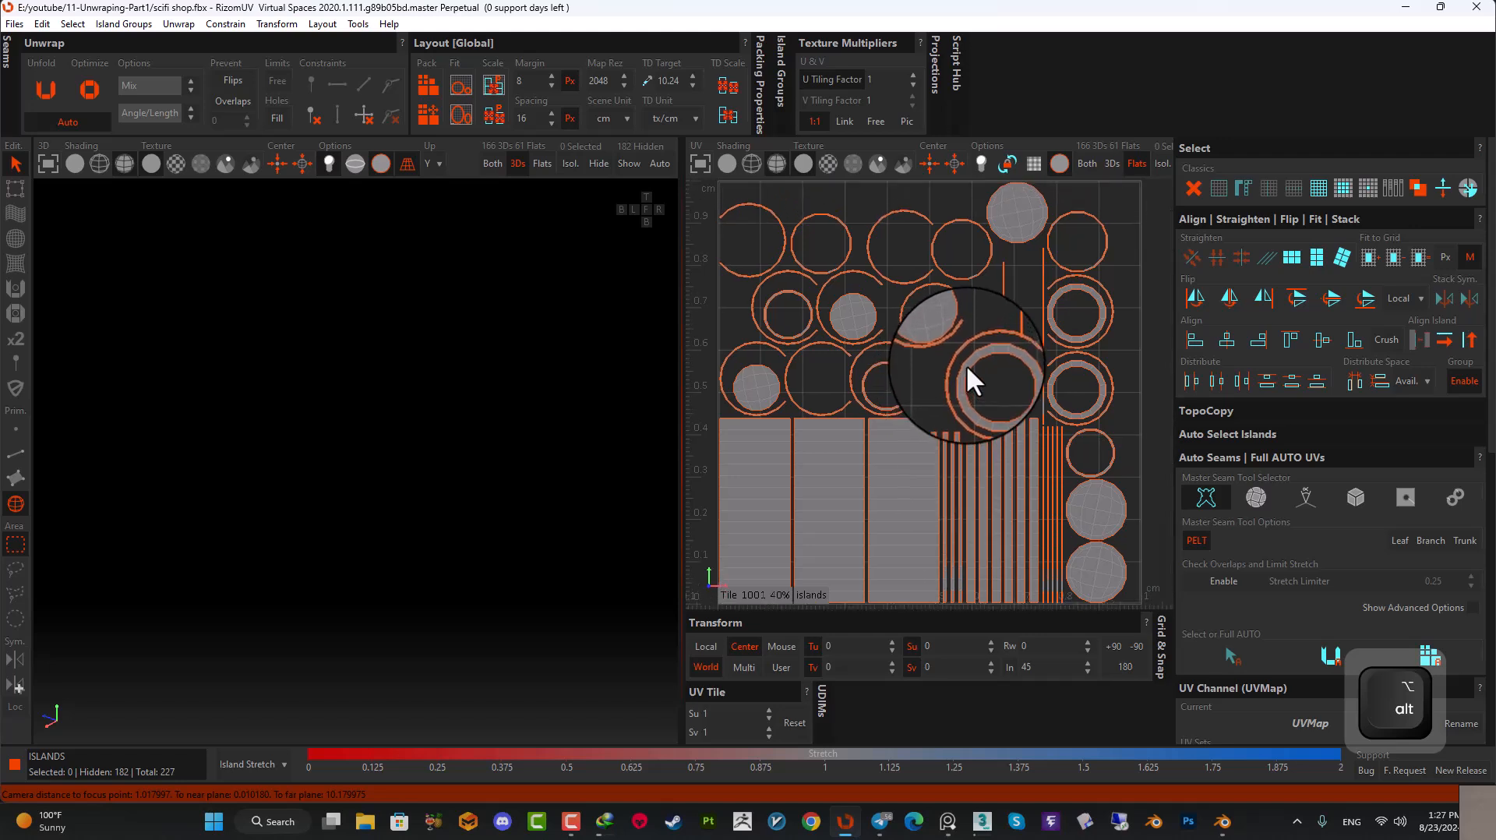
- Unhide all islands, select every flattened island and pack them together into the UV tile
{"action": "left_click", "coordinate": [631, 164]}
{"action": "scroll", "coordinate": [950, 401], "scroll_direction": "down", "scroll_amount": 5}
{"action": "left_click_drag", "start_coordinate": [958, 396], "coordinate": [954, 398]}
{"action": "key", "text": "ctrl+p"}
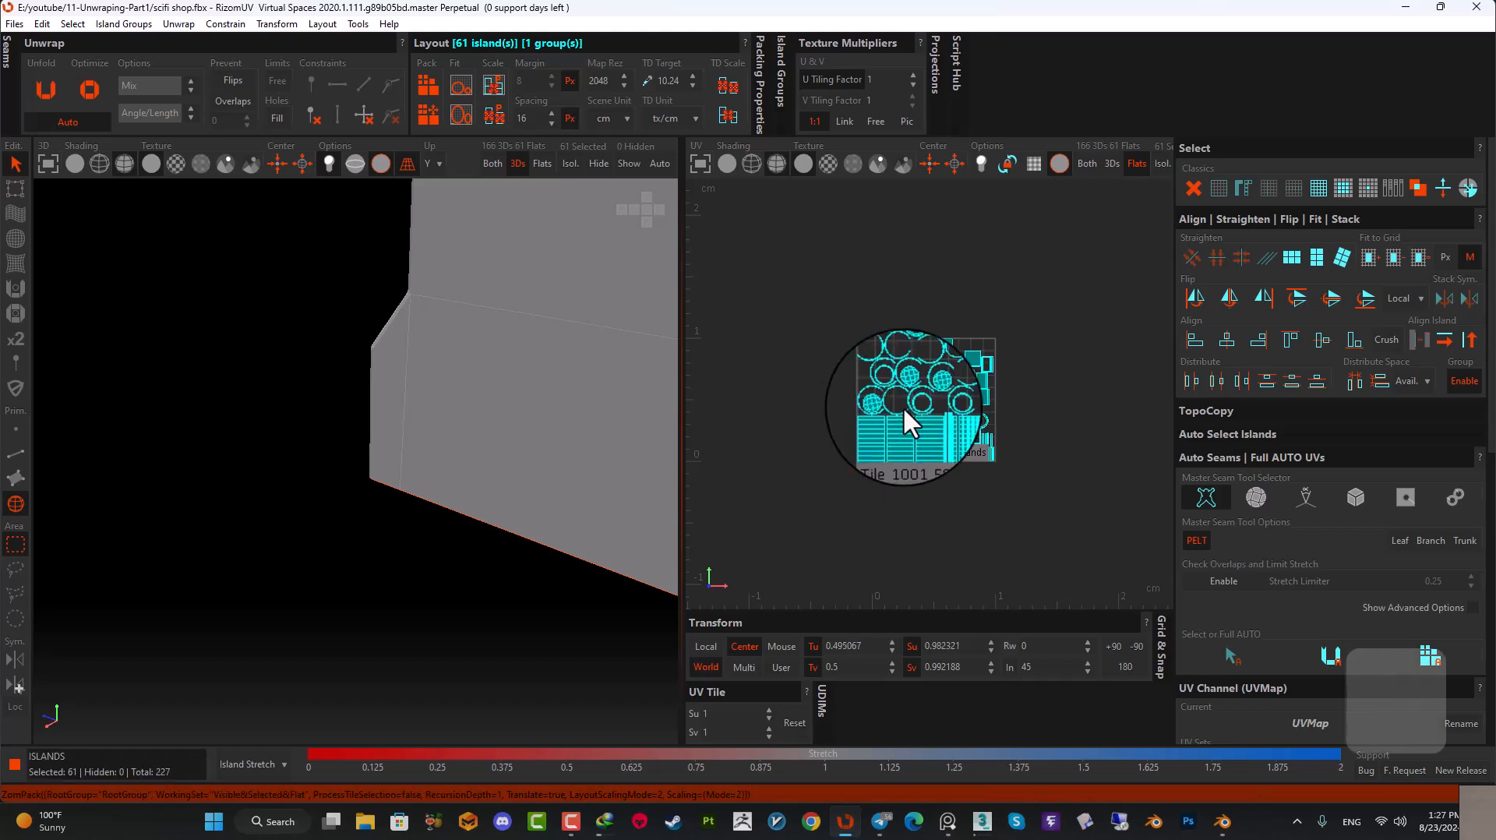
{"action": "left_click", "coordinate": [918, 282]}
- Inspect the whole shop model from several sides to review the parts still needing unwrapping
{"action": "scroll", "coordinate": [537, 361], "scroll_direction": "down", "scroll_amount": 6}
{"action": "left_click_drag", "start_coordinate": [537, 372], "coordinate": [637, 466], "text": "alt"}
{"action": "scroll", "coordinate": [457, 429], "scroll_direction": "down", "scroll_amount": 2}
{"action": "scroll", "coordinate": [363, 537], "scroll_direction": "up", "scroll_amount": 5}
{"action": "left_click_drag", "start_coordinate": [364, 538], "coordinate": [416, 546], "text": "alt"}
{"action": "left_click_drag", "start_coordinate": [269, 511], "coordinate": [518, 501], "text": "alt"}
{"action": "scroll", "coordinate": [391, 551], "scroll_direction": "up", "scroll_amount": 5}
{"action": "scroll", "coordinate": [390, 555], "scroll_direction": "down", "scroll_amount": 5}
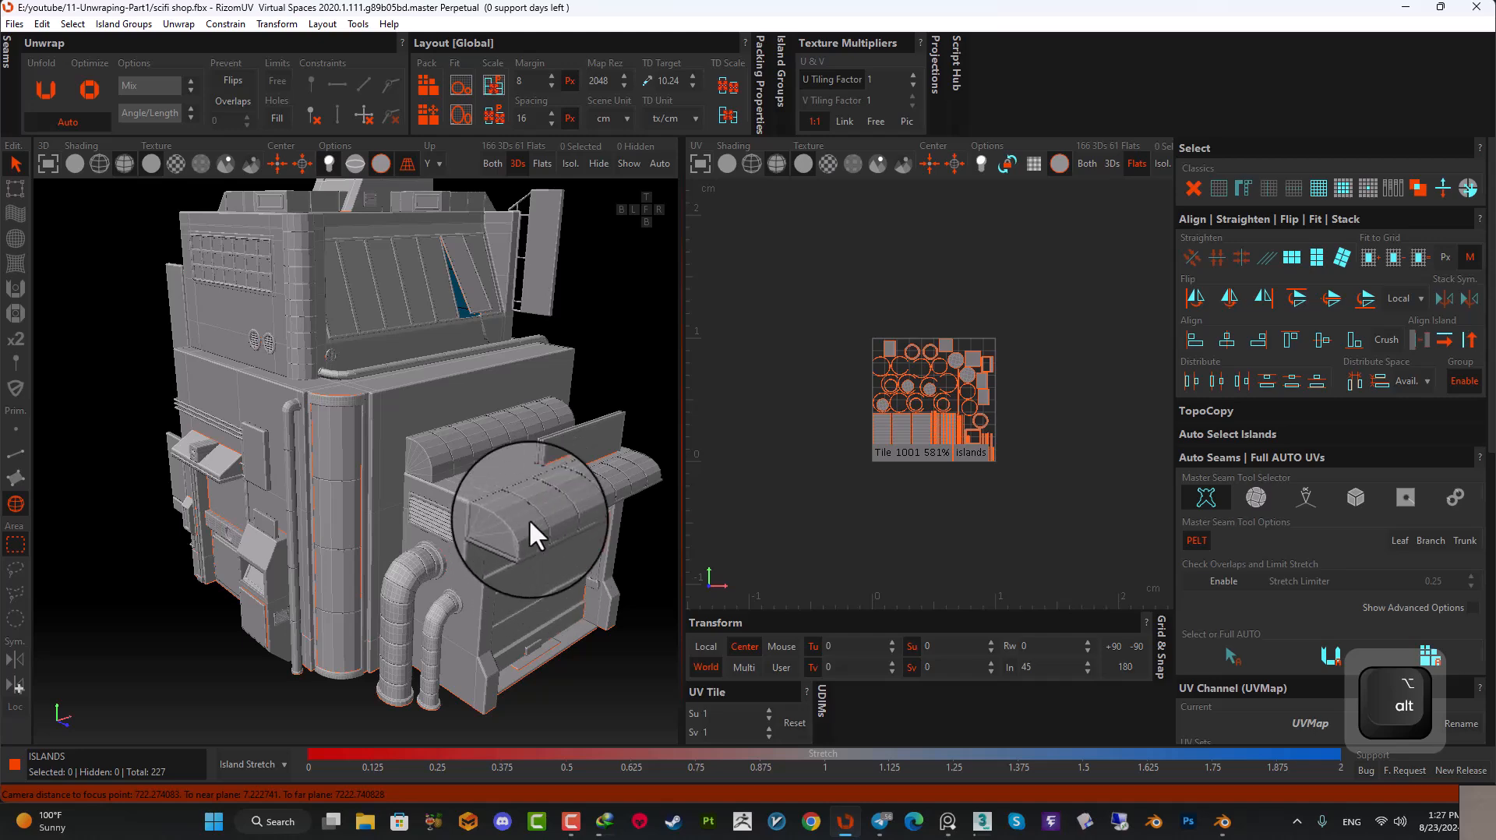
- Isolate the curved awning above the shutter wall and switch to edge selection at its end cap
{"action": "left_click", "coordinate": [530, 518]}
{"action": "scroll", "coordinate": [529, 517], "scroll_direction": "up", "scroll_amount": 3}
{"action": "left_click_drag", "start_coordinate": [551, 510], "coordinate": [453, 600], "text": "alt"}
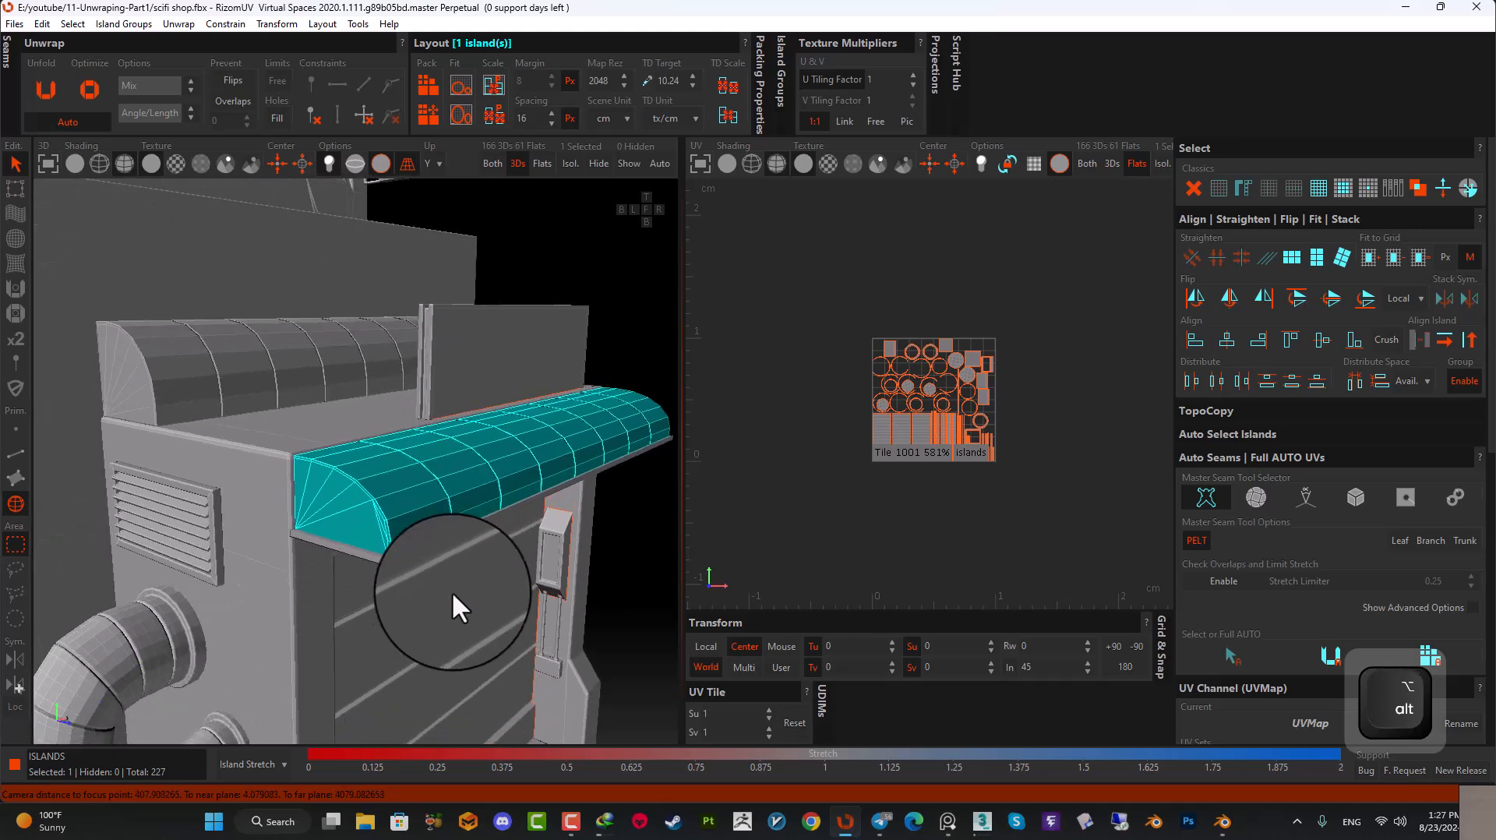
{"action": "left_click", "coordinate": [571, 164]}
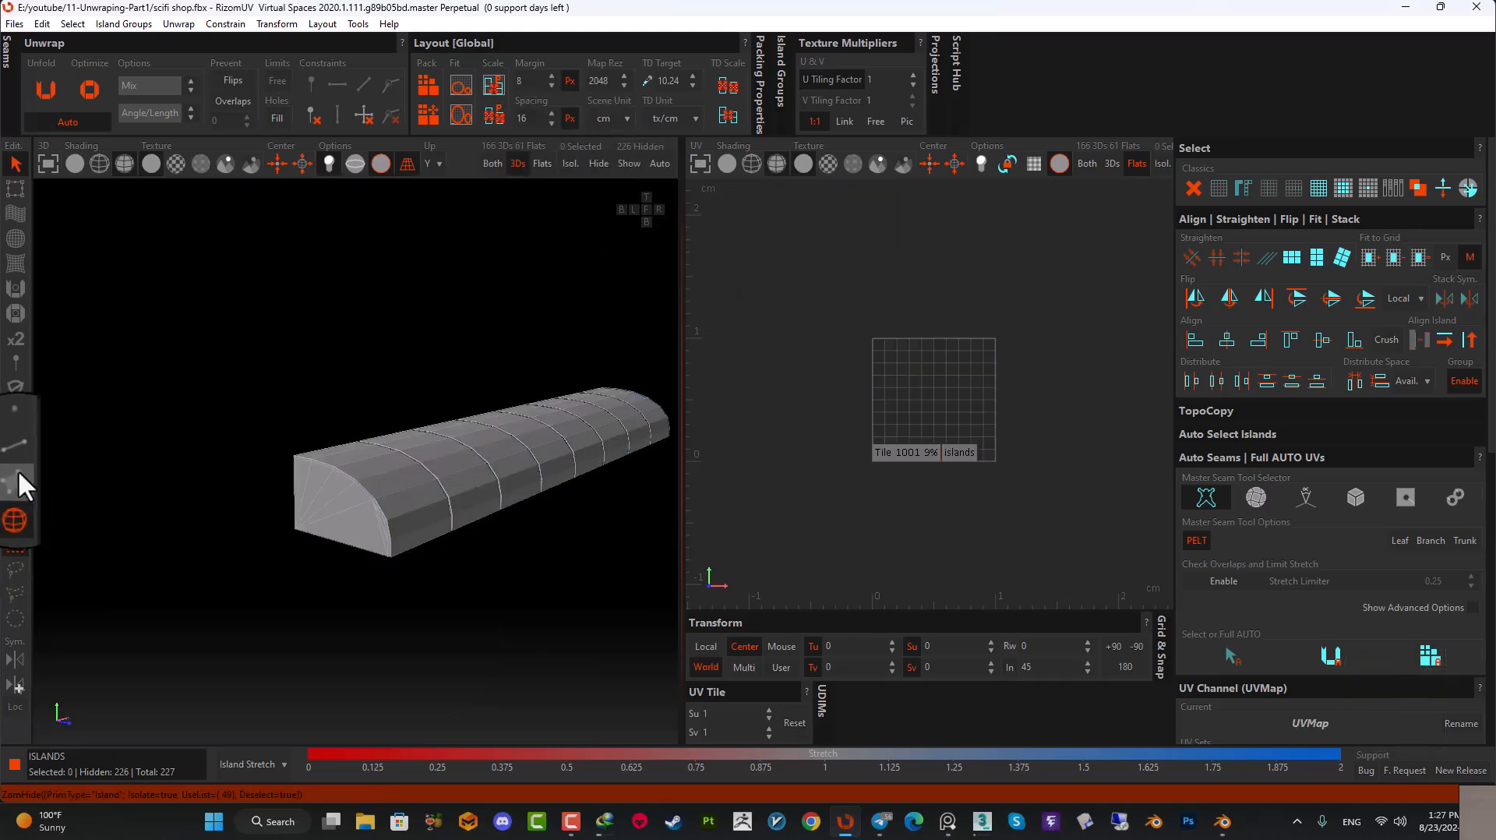
{"action": "left_click", "coordinate": [15, 447]}
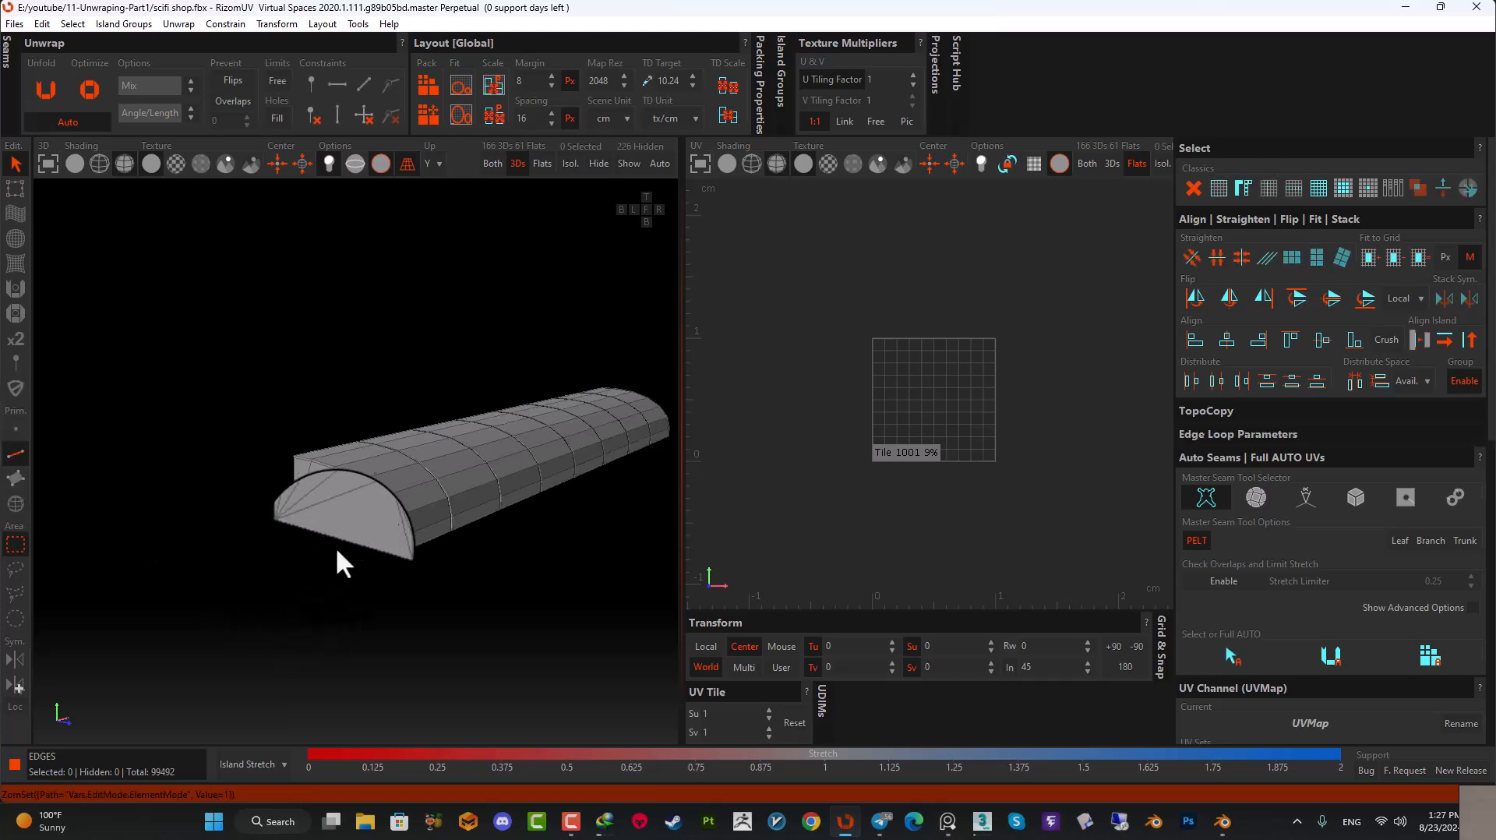
{"action": "scroll", "coordinate": [331, 543], "scroll_direction": "up", "scroll_amount": 5}
{"action": "left_click_drag", "start_coordinate": [515, 596], "coordinate": [492, 514], "text": "alt"}
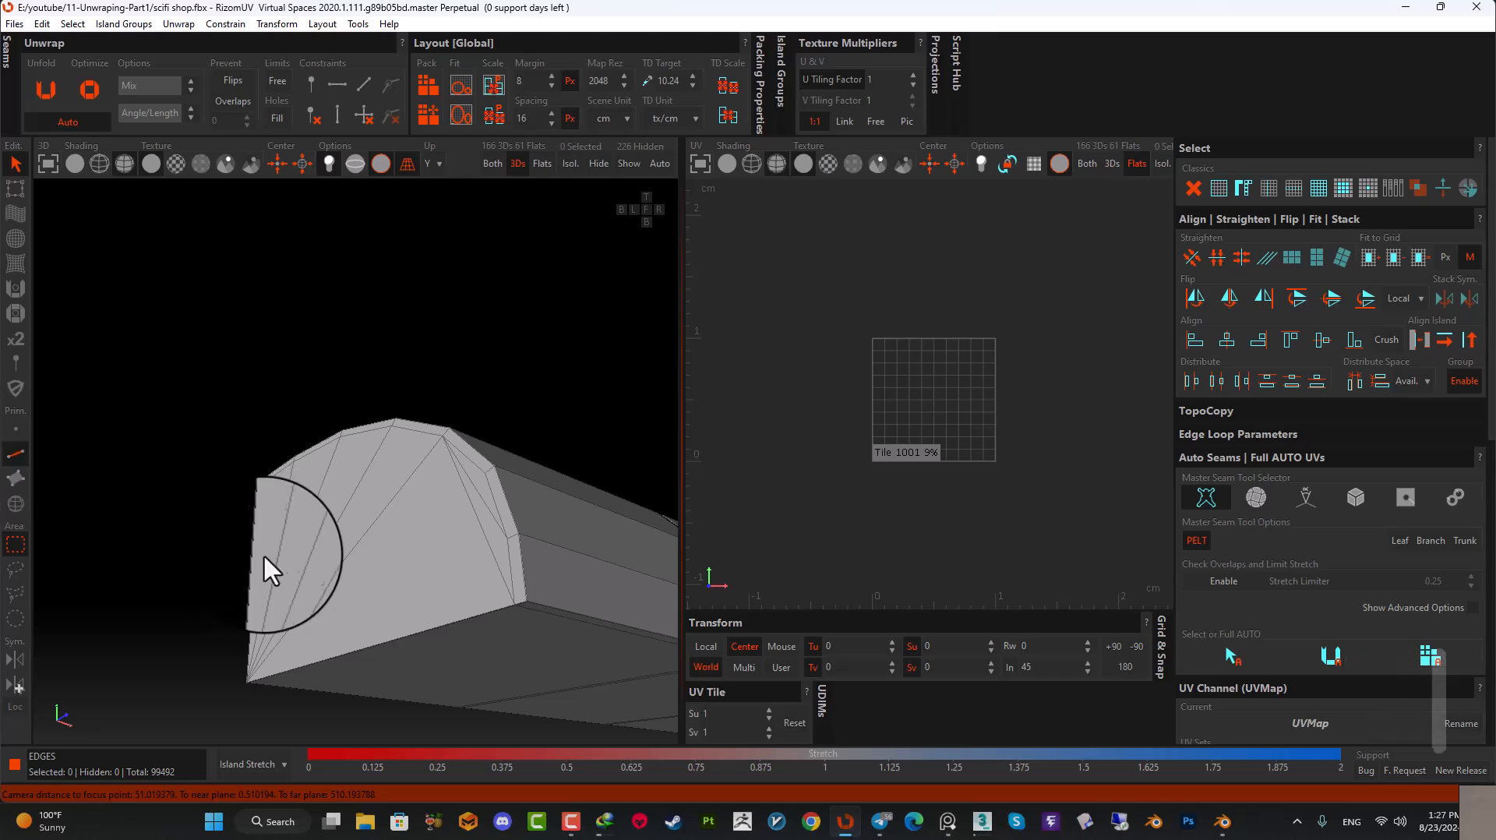
- Switch through the vertex, edge, polygon and island selection modes, returning to edge selection
{"action": "key", "text": "F1"}
{"action": "key", "text": "F2"}
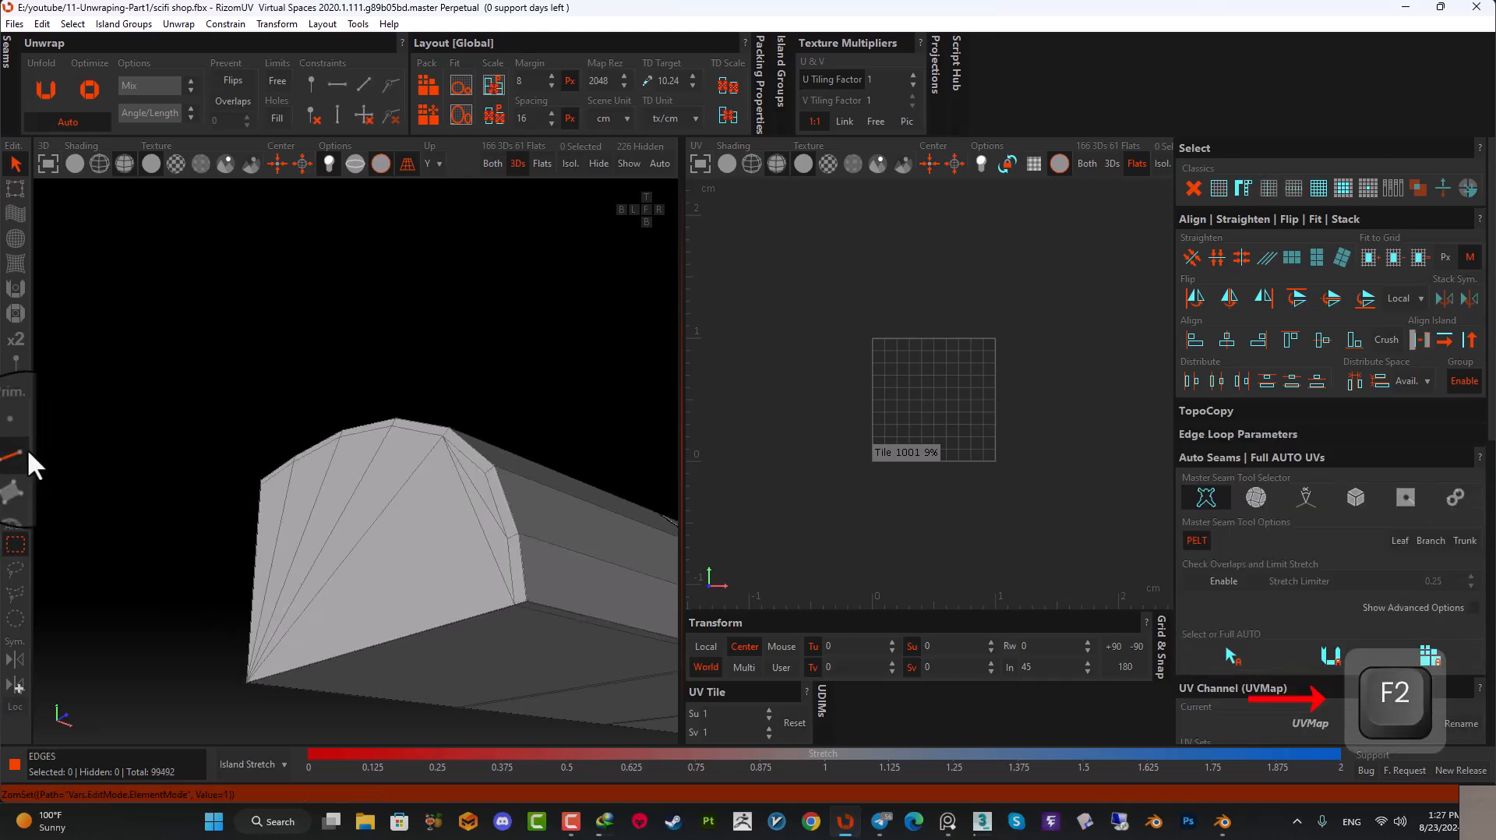
{"action": "key", "text": "F3"}
{"action": "key", "text": "F4"}
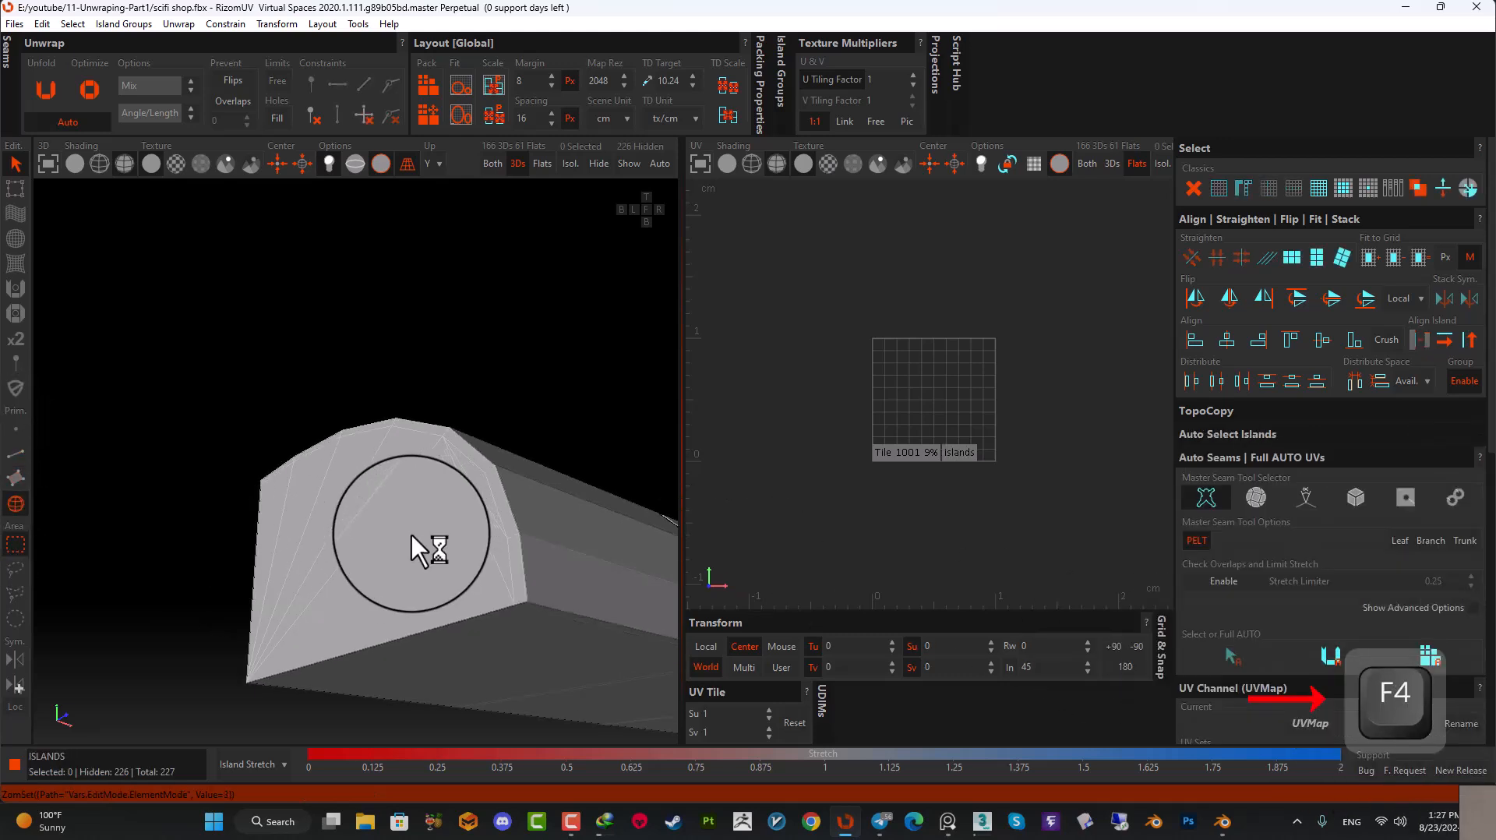
{"action": "left_click", "coordinate": [18, 453]}
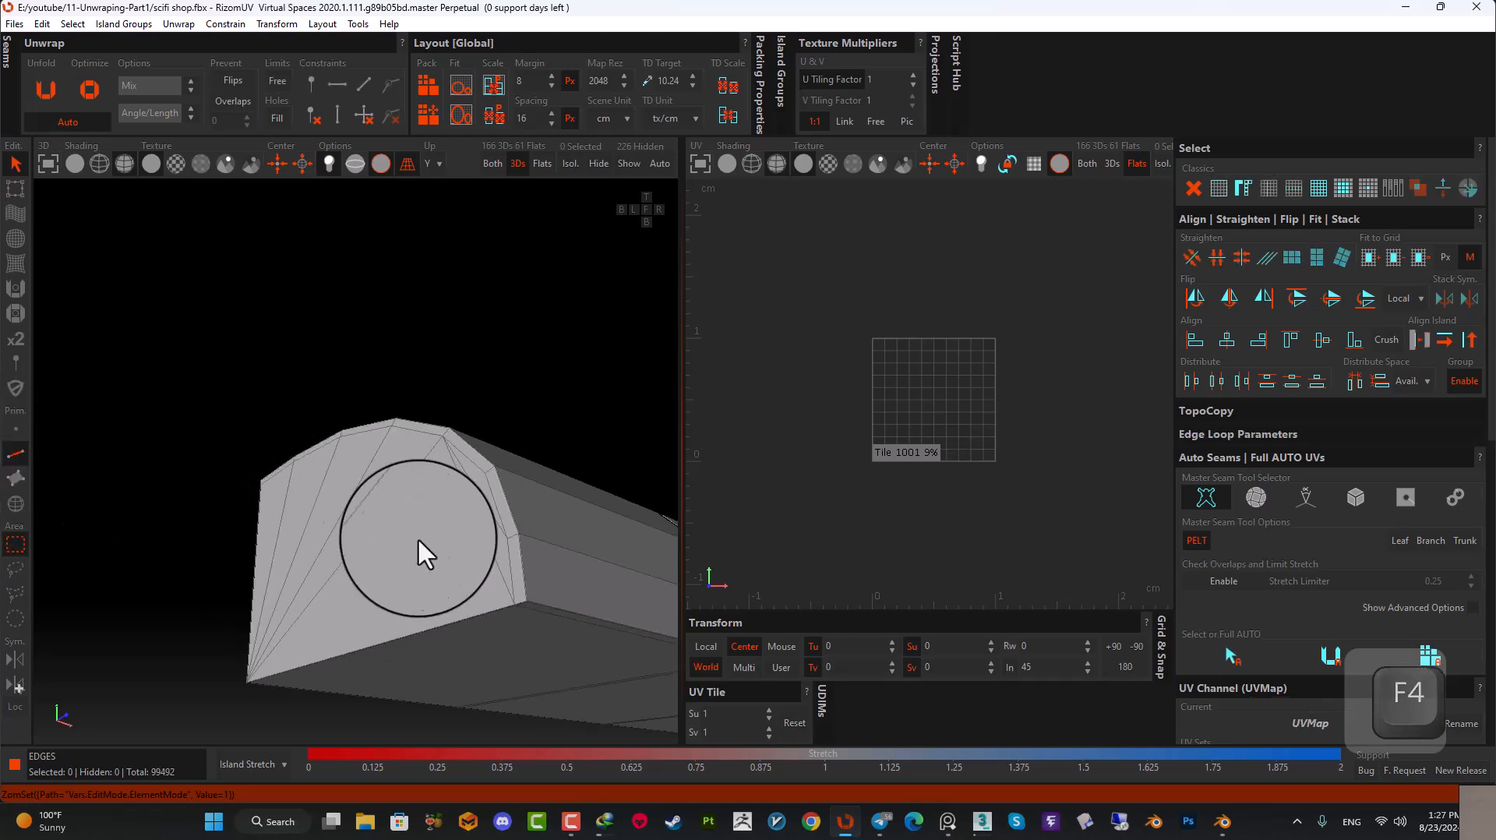
- Select the border edge loops around both end caps of the curved awning
{"action": "scroll", "coordinate": [468, 600], "scroll_direction": "up", "scroll_amount": 5}
{"action": "scroll", "coordinate": [483, 570], "scroll_direction": "up", "scroll_amount": 5}
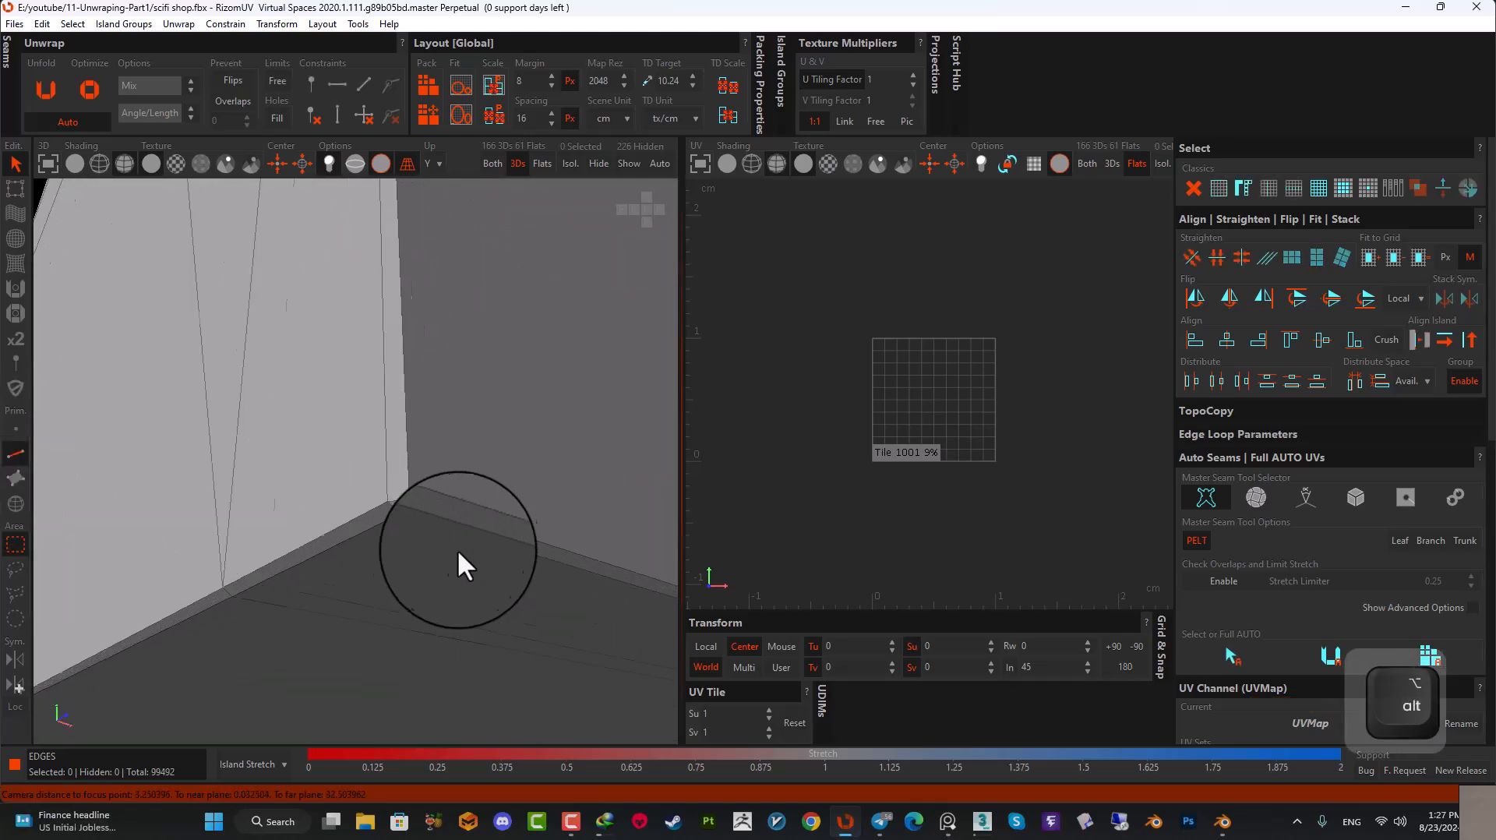
{"action": "double_click", "coordinate": [404, 506]}
{"action": "scroll", "coordinate": [404, 507], "scroll_direction": "down", "scroll_amount": 10}
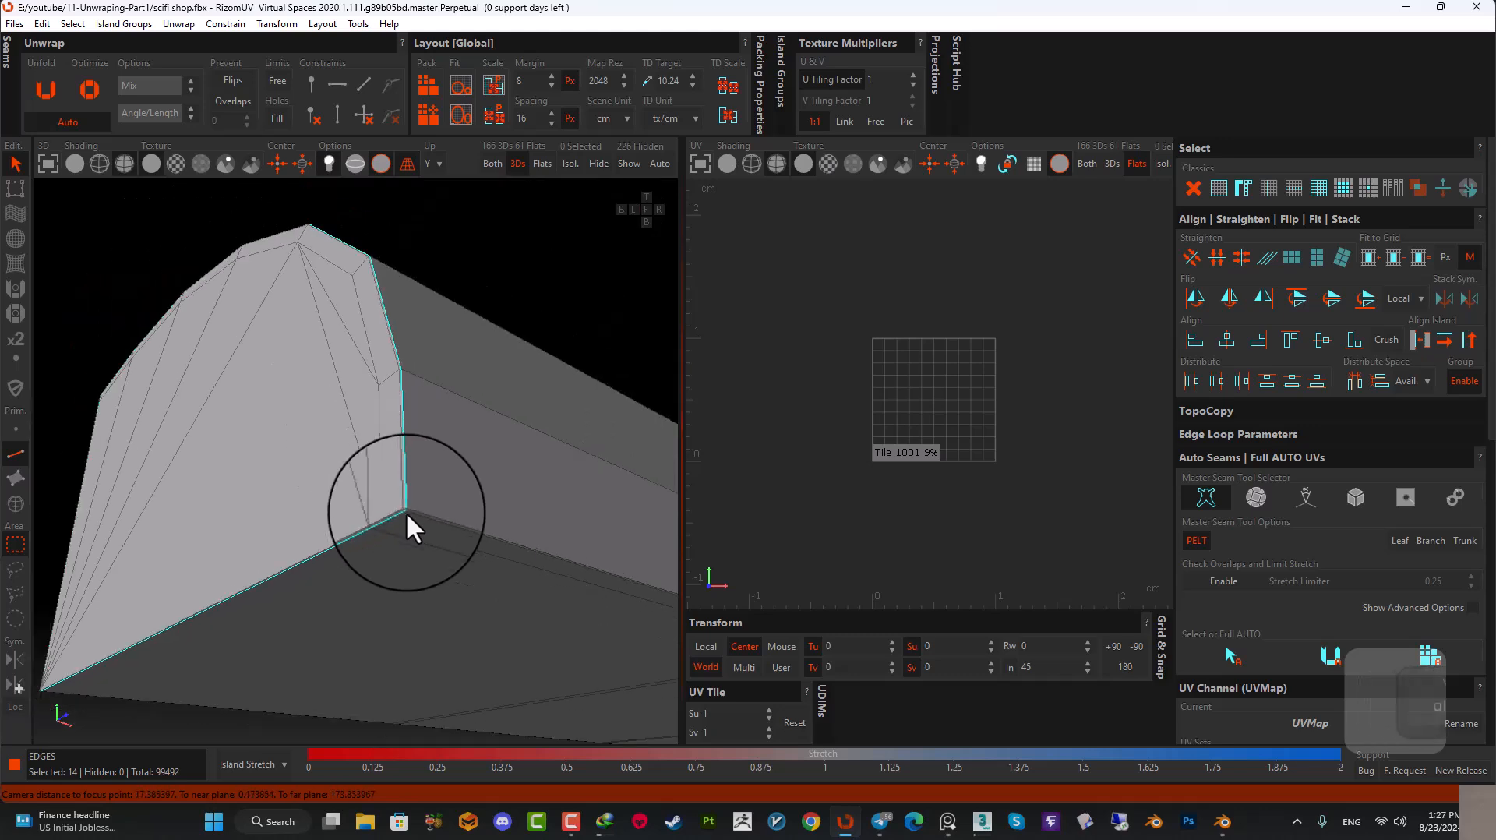
{"action": "left_click_drag", "start_coordinate": [387, 500], "coordinate": [499, 572], "text": "alt"}
{"action": "scroll", "coordinate": [349, 534], "scroll_direction": "down", "scroll_amount": 5}
{"action": "left_click_drag", "start_coordinate": [275, 527], "coordinate": [265, 525], "text": "alt"}
{"action": "scroll", "coordinate": [265, 525], "scroll_direction": "down", "scroll_amount": 4}
{"action": "left_click_drag", "start_coordinate": [500, 494], "coordinate": [395, 476], "text": "alt"}
{"action": "scroll", "coordinate": [321, 477], "scroll_direction": "up", "scroll_amount": 9}
{"action": "double_click", "coordinate": [294, 432], "text": "ctrl"}
{"action": "scroll", "coordinate": [335, 459], "scroll_direction": "down", "scroll_amount": 4}
{"action": "left_click_drag", "start_coordinate": [432, 497], "coordinate": [257, 391], "text": "alt"}
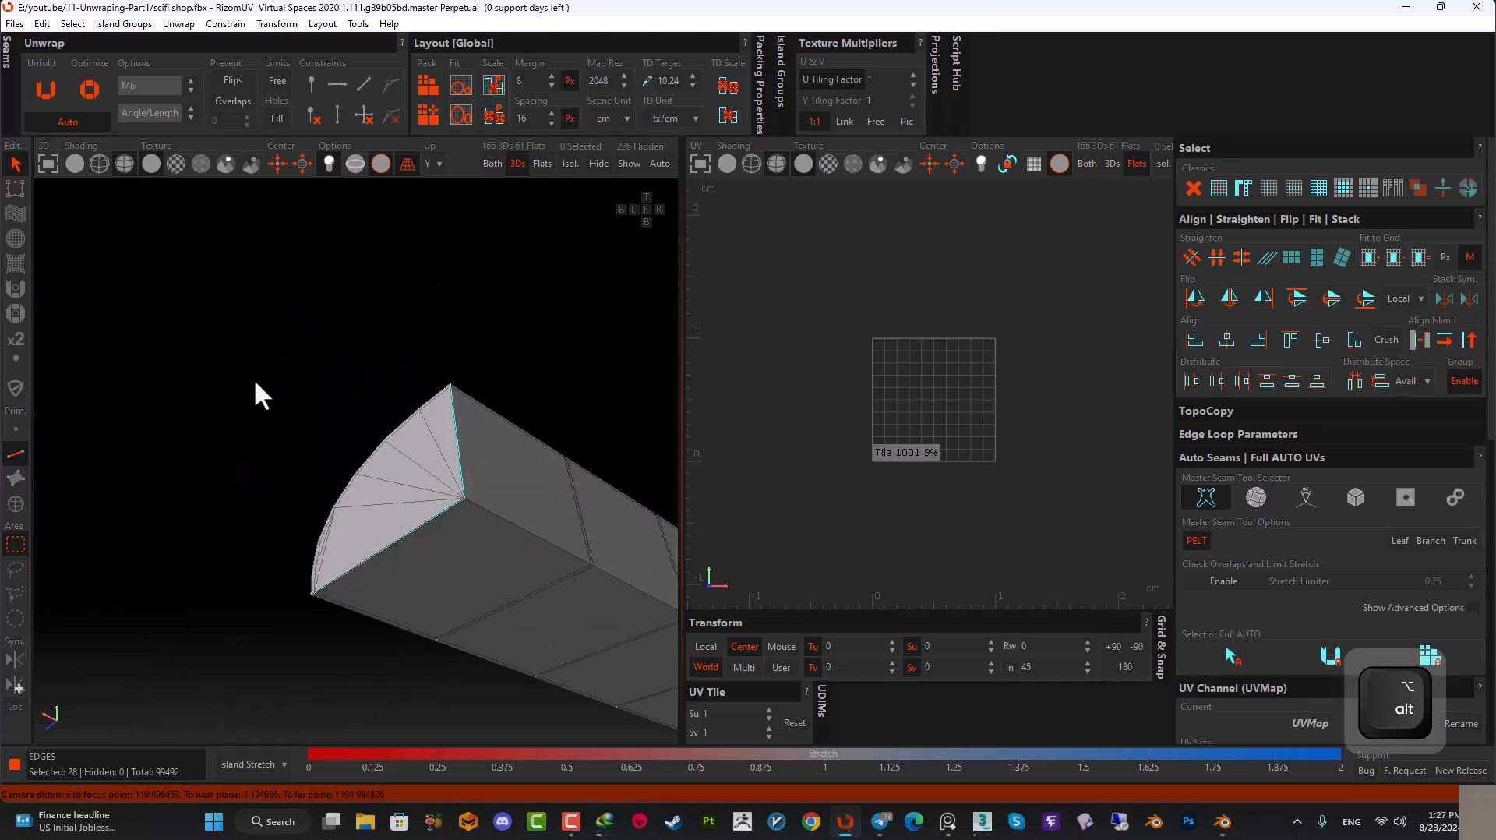
- Add the missing end-cap corner edges and the awning's long lower edge to the seam selection
{"action": "scroll", "coordinate": [464, 508], "scroll_direction": "up", "scroll_amount": 10}
{"action": "left_click", "coordinate": [444, 469], "text": "ctrl"}
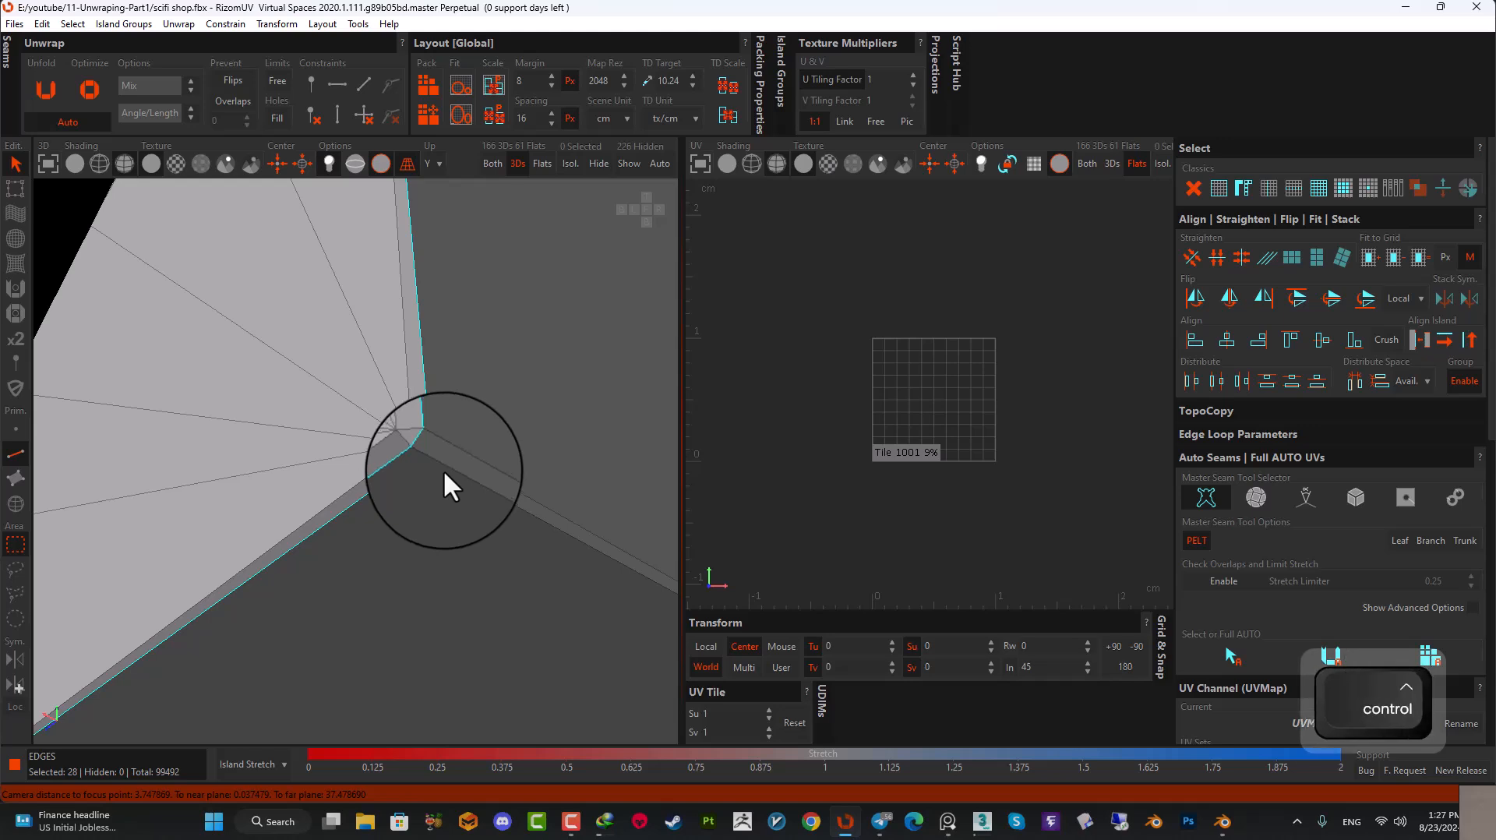
{"action": "scroll", "coordinate": [442, 468], "scroll_direction": "down", "scroll_amount": 10}
{"action": "left_click_drag", "start_coordinate": [337, 695], "coordinate": [387, 411], "text": "alt"}
{"action": "scroll", "coordinate": [389, 405], "scroll_direction": "up", "scroll_amount": 5}
{"action": "left_click", "coordinate": [494, 310], "text": "ctrl"}
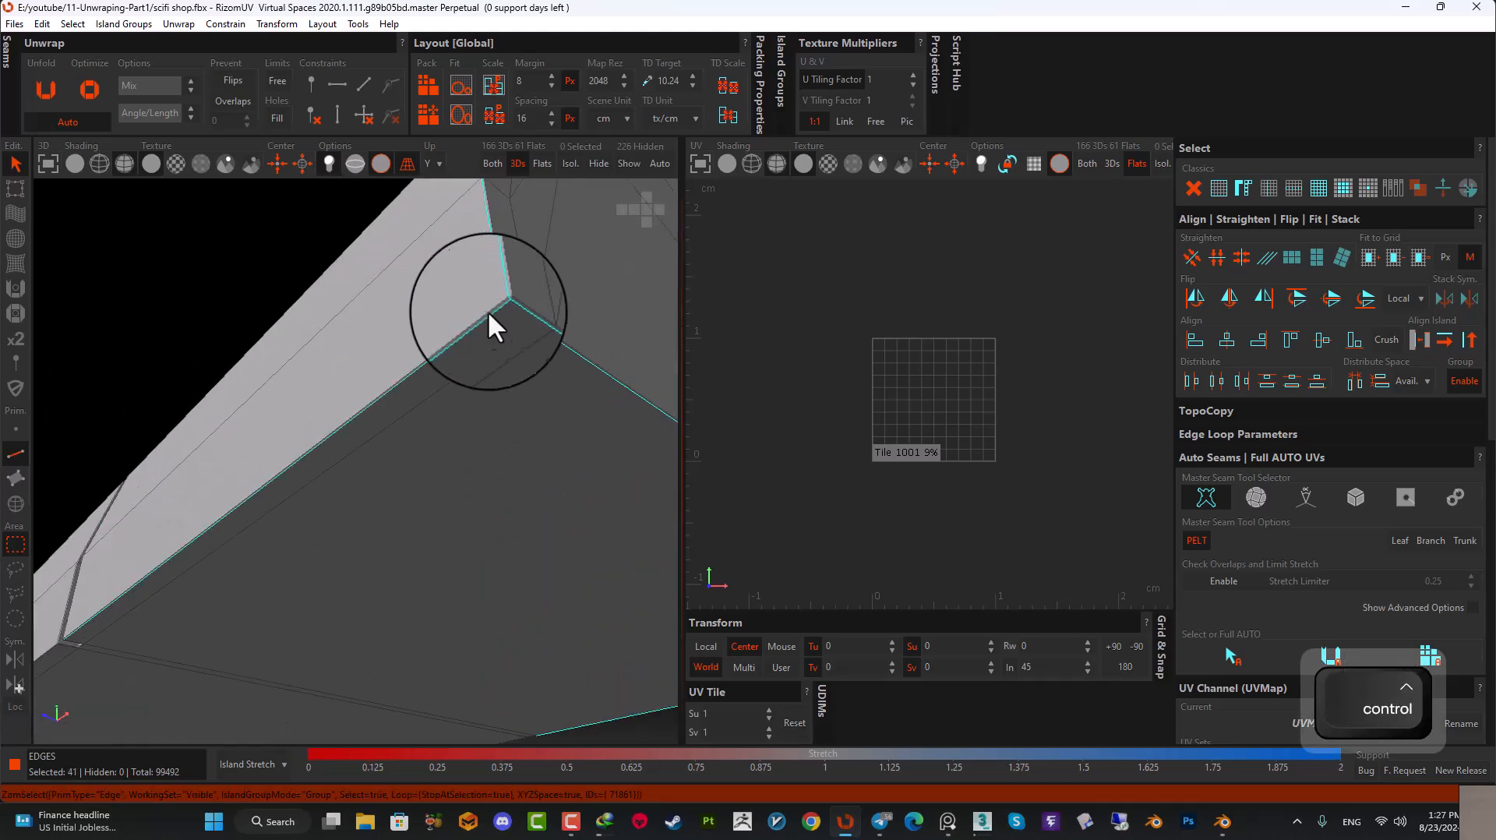
{"action": "scroll", "coordinate": [459, 366], "scroll_direction": "down", "scroll_amount": 10}
{"action": "scroll", "coordinate": [361, 452], "scroll_direction": "up", "scroll_amount": 8}
{"action": "mouse_move", "coordinate": [375, 443]}
{"action": "left_mouse_down", "text": "alt"}
{"action": "mouse_move", "coordinate": [464, 460]}
{"action": "mouse_move", "coordinate": [415, 475]}
{"action": "mouse_move", "coordinate": [369, 441]}
{"action": "mouse_move", "coordinate": [384, 465]}
{"action": "mouse_move", "coordinate": [377, 489]}
{"action": "mouse_move", "coordinate": [287, 473]}
{"action": "mouse_move", "coordinate": [325, 478]}
{"action": "mouse_move", "coordinate": [185, 520]}
{"action": "mouse_move", "coordinate": [568, 494]}
{"action": "mouse_move", "coordinate": [354, 387]}
{"action": "mouse_move", "coordinate": [497, 418]}
{"action": "mouse_move", "coordinate": [441, 413]}
{"action": "mouse_move", "coordinate": [478, 343]}
{"action": "mouse_move", "coordinate": [450, 398]}
{"action": "mouse_move", "coordinate": [589, 403]}
{"action": "mouse_move", "coordinate": [396, 433]}
{"action": "left_mouse_up", "text": "alt"}
{"action": "scroll", "coordinate": [380, 465], "scroll_direction": "down", "scroll_amount": 5}
- Add the edges bordering the curved panels on both sides of the awning's grooves to the selection
{"action": "left_click", "coordinate": [294, 477], "text": "ctrl"}
{"action": "left_click", "coordinate": [359, 373], "text": "ctrl"}
{"action": "left_click", "coordinate": [481, 338], "text": "ctrl"}
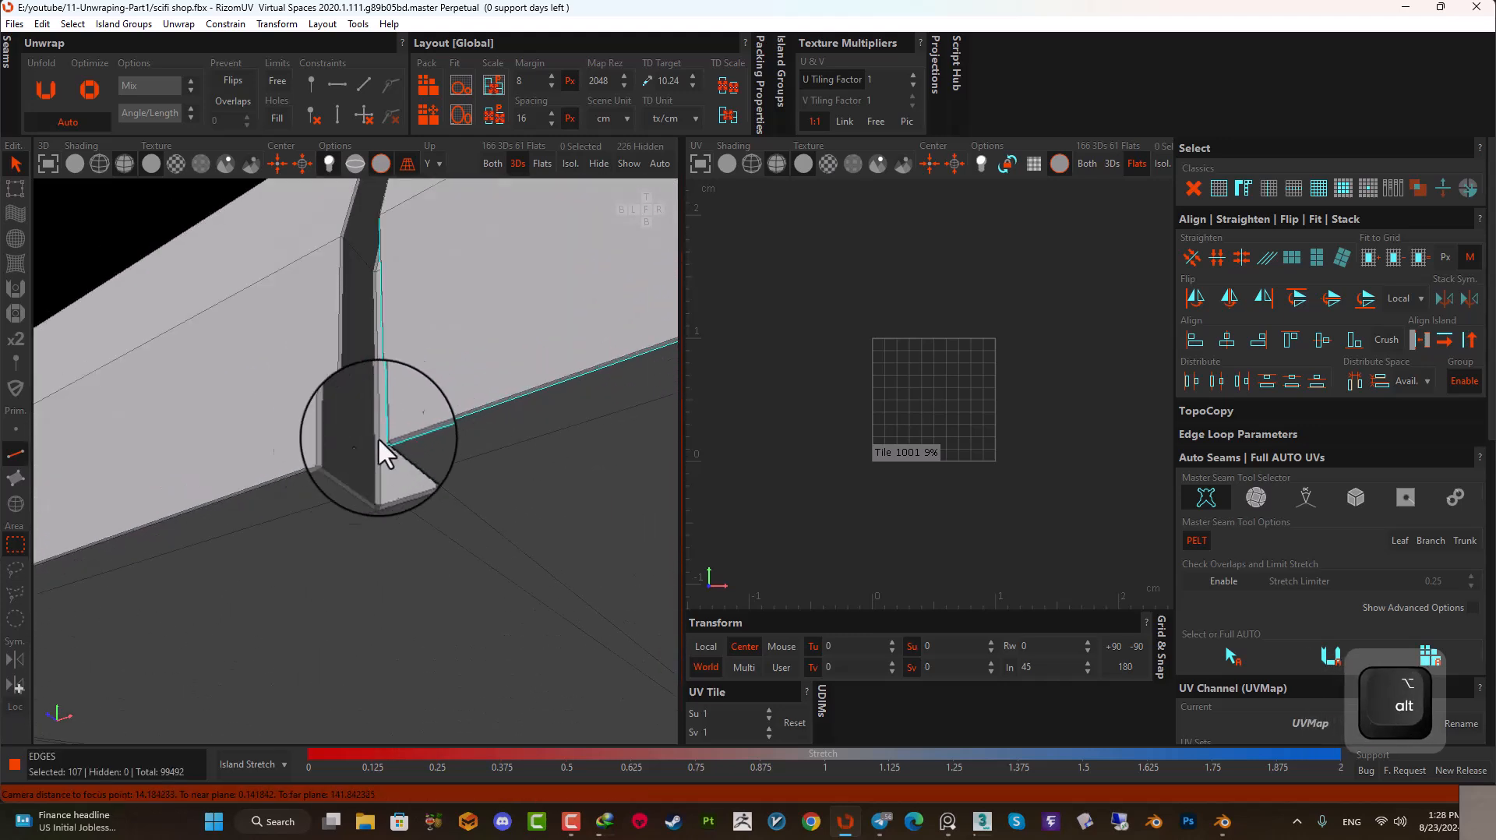
{"action": "left_click", "coordinate": [320, 469], "text": "ctrl"}
{"action": "left_click_drag", "start_coordinate": [320, 469], "coordinate": [497, 387], "text": "alt"}
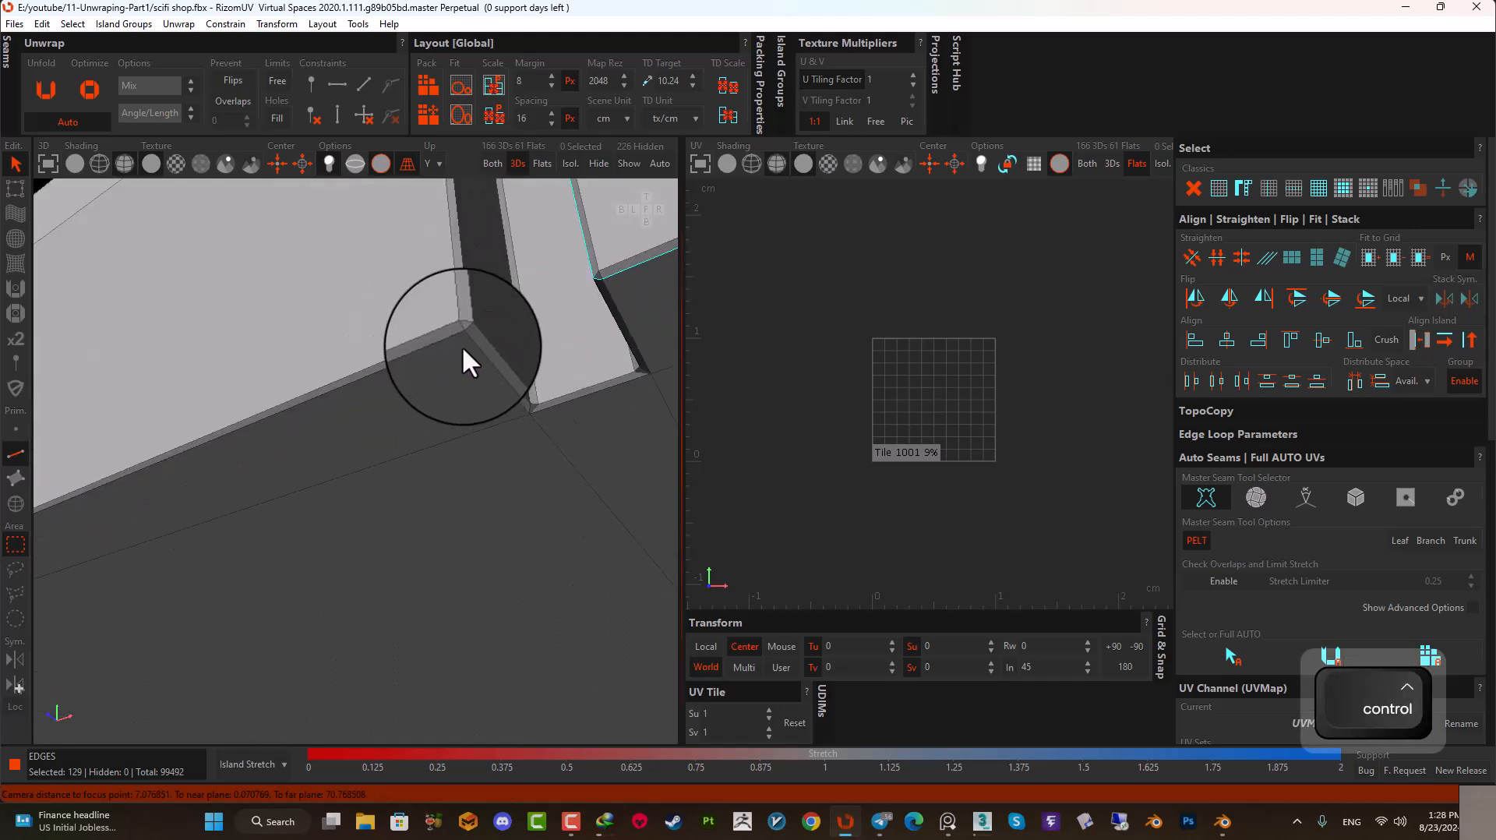
{"action": "left_click", "coordinate": [455, 335], "text": "ctrl"}
{"action": "left_click_drag", "start_coordinate": [455, 335], "coordinate": [570, 367], "text": "alt"}
{"action": "left_click", "coordinate": [332, 357], "text": "ctrl"}
{"action": "left_click", "coordinate": [460, 443], "text": "ctrl"}
- Cut the awning into separate shells along the selected edges
{"action": "scroll", "coordinate": [459, 442], "scroll_direction": "down", "scroll_amount": 6}
{"action": "scroll", "coordinate": [392, 447], "scroll_direction": "up", "scroll_amount": 10}
{"action": "scroll", "coordinate": [471, 403], "scroll_direction": "down", "scroll_amount": 10}
{"action": "key", "text": "c"}
{"action": "mouse_move", "coordinate": [501, 453]}
{"action": "left_mouse_down", "text": "alt"}
{"action": "mouse_move", "coordinate": [447, 465]}
{"action": "mouse_move", "coordinate": [568, 444]}
{"action": "mouse_move", "coordinate": [487, 472]}
{"action": "left_mouse_up", "text": "alt"}
- Isolate the awning's flat shell with the attached groove strips and switch to edge selection
{"action": "left_click", "coordinate": [15, 504]}
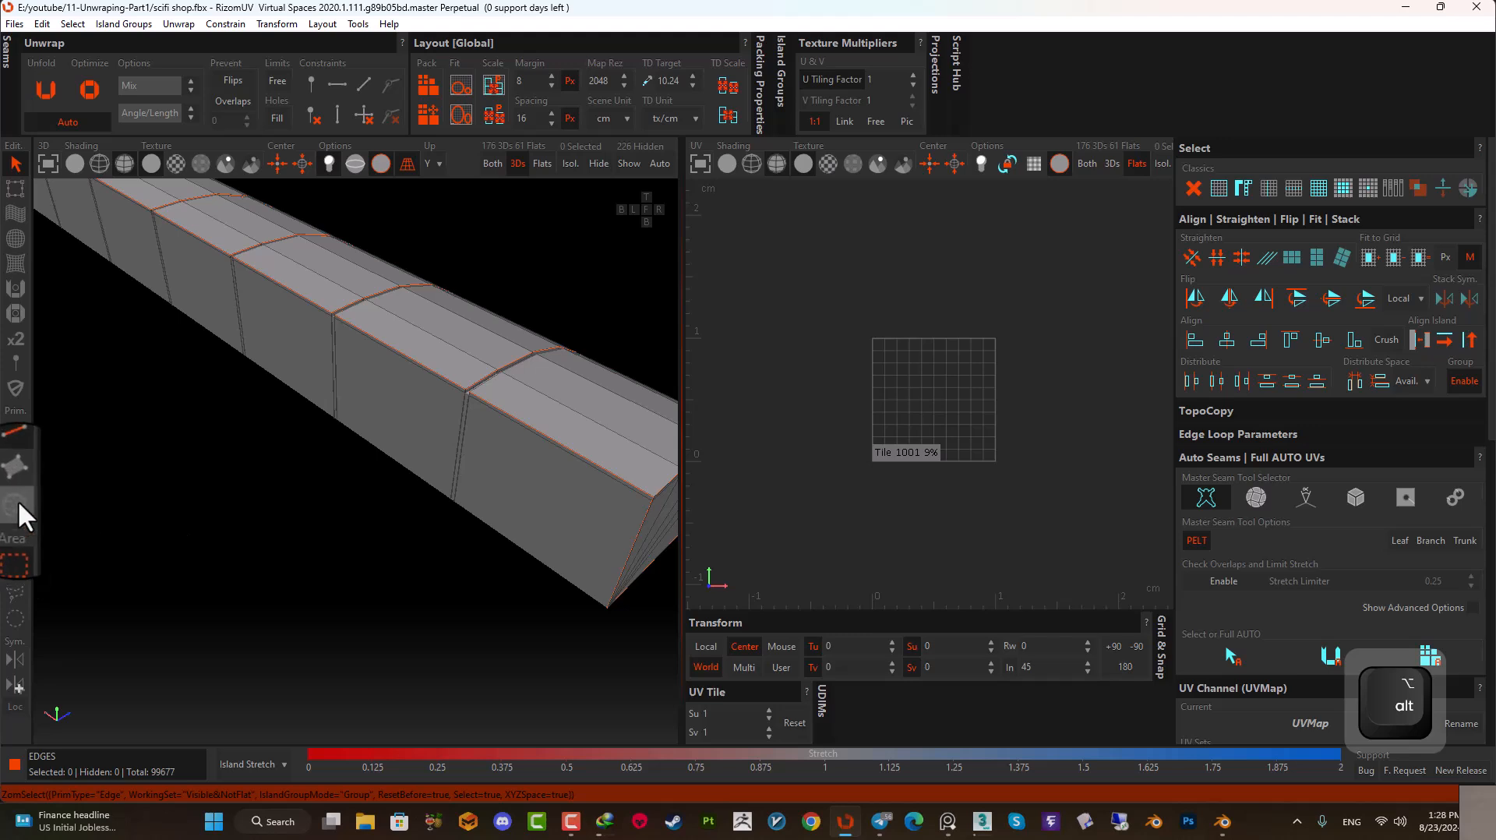
{"action": "left_click", "coordinate": [404, 421]}
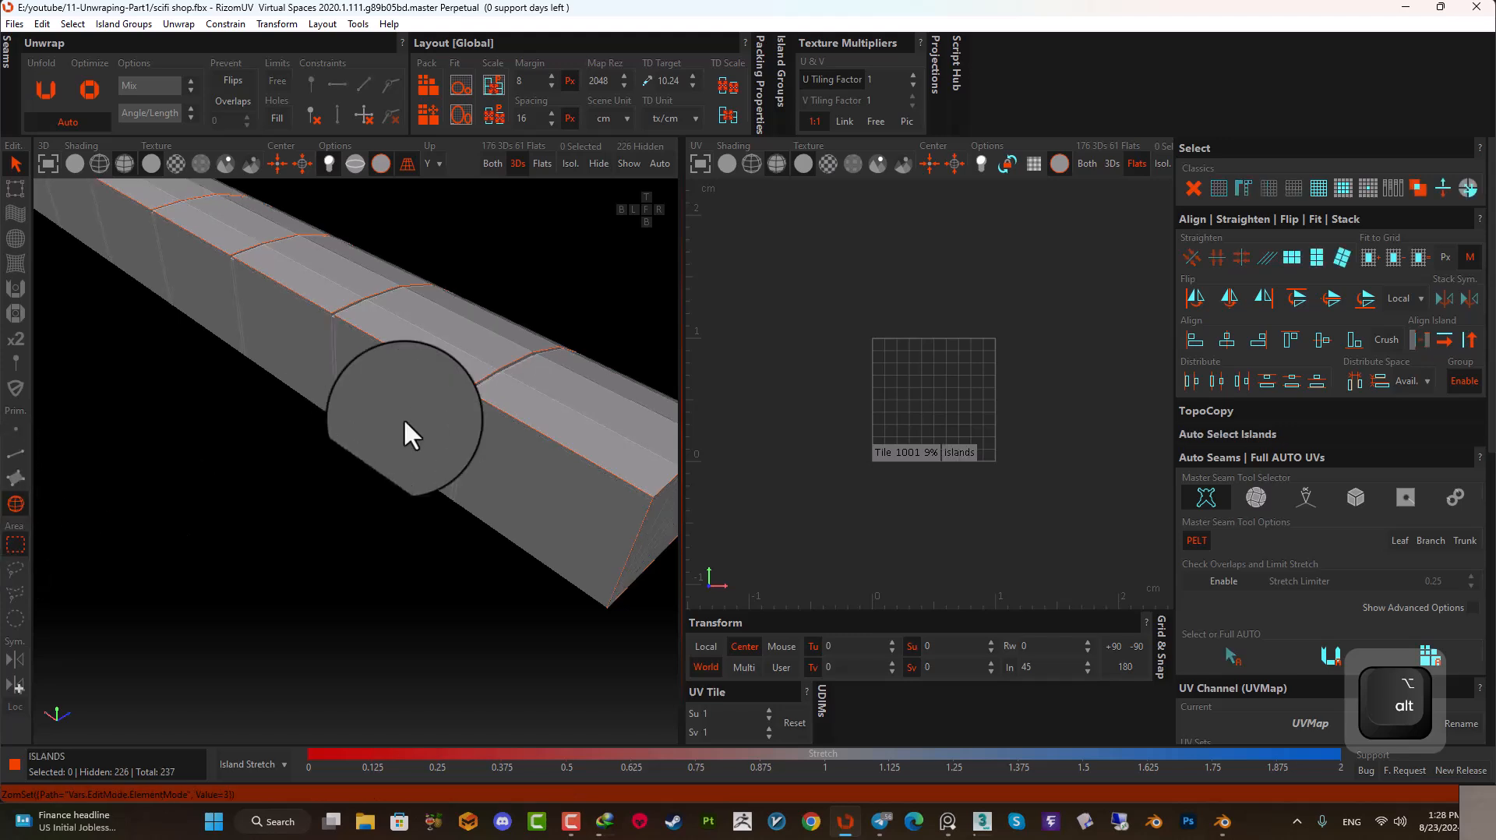
{"action": "left_click", "coordinate": [560, 173]}
{"action": "left_click_drag", "start_coordinate": [548, 245], "coordinate": [336, 422], "text": "alt"}
{"action": "left_click", "coordinate": [15, 453]}
- Select the seam edges around the base and long inner corners of the first groove strip
{"action": "left_click_drag", "start_coordinate": [99, 450], "coordinate": [319, 423], "text": "alt"}
{"action": "right_click_drag", "start_coordinate": [319, 422], "coordinate": [408, 431], "text": "alt"}
{"action": "mouse_move", "coordinate": [256, 453]}
{"action": "left_mouse_down", "text": "alt"}
{"action": "mouse_move", "coordinate": [261, 429]}
{"action": "mouse_move", "coordinate": [266, 443]}
{"action": "left_mouse_up", "text": "alt"}
{"action": "left_click", "coordinate": [256, 443]}
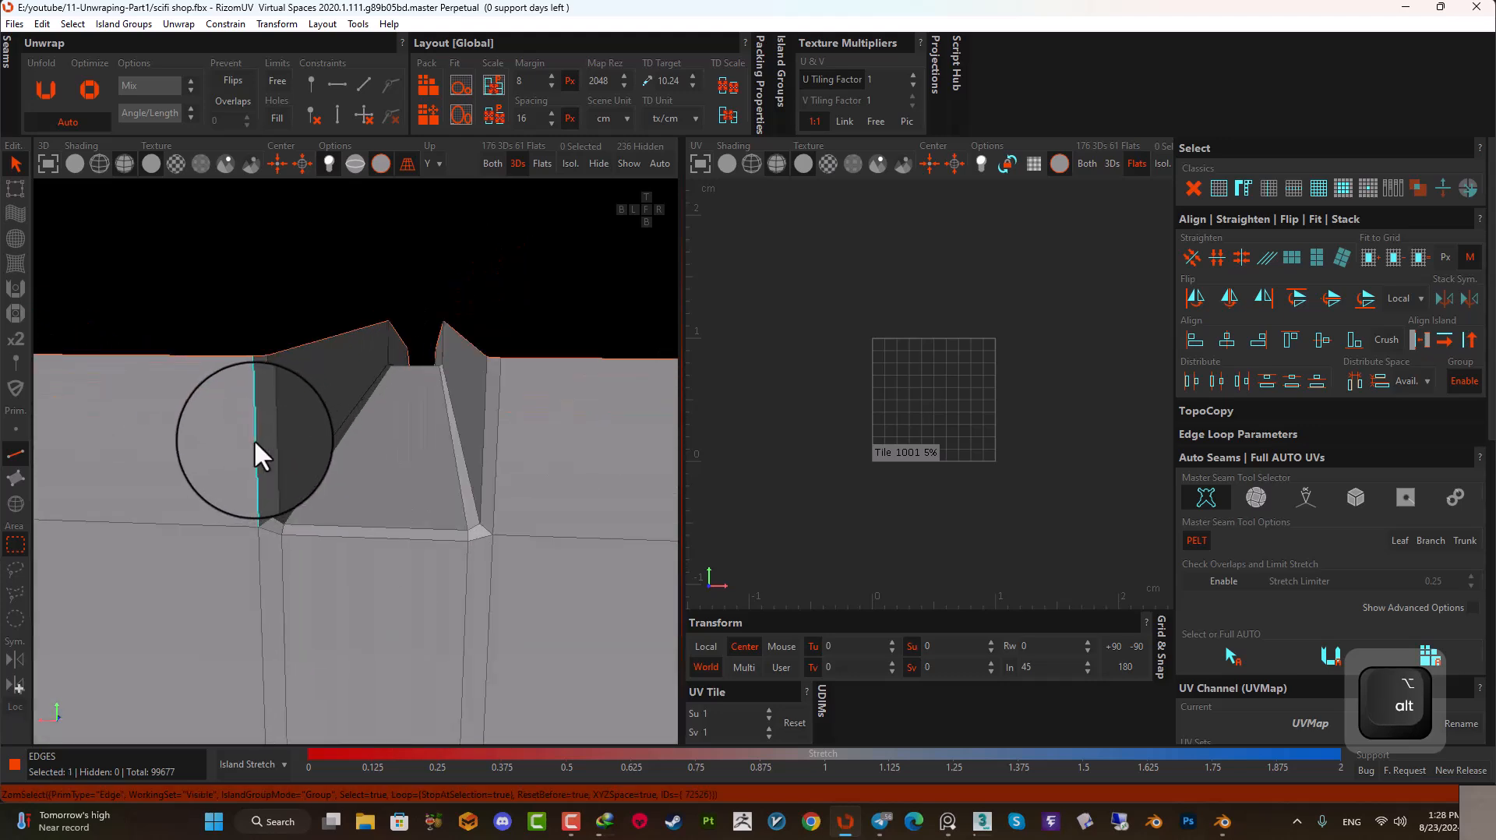
{"action": "double_click", "coordinate": [263, 523], "text": "ctrl"}
{"action": "double_click", "coordinate": [272, 530], "text": "ctrl"}
{"action": "double_click", "coordinate": [482, 525], "text": "ctrl"}
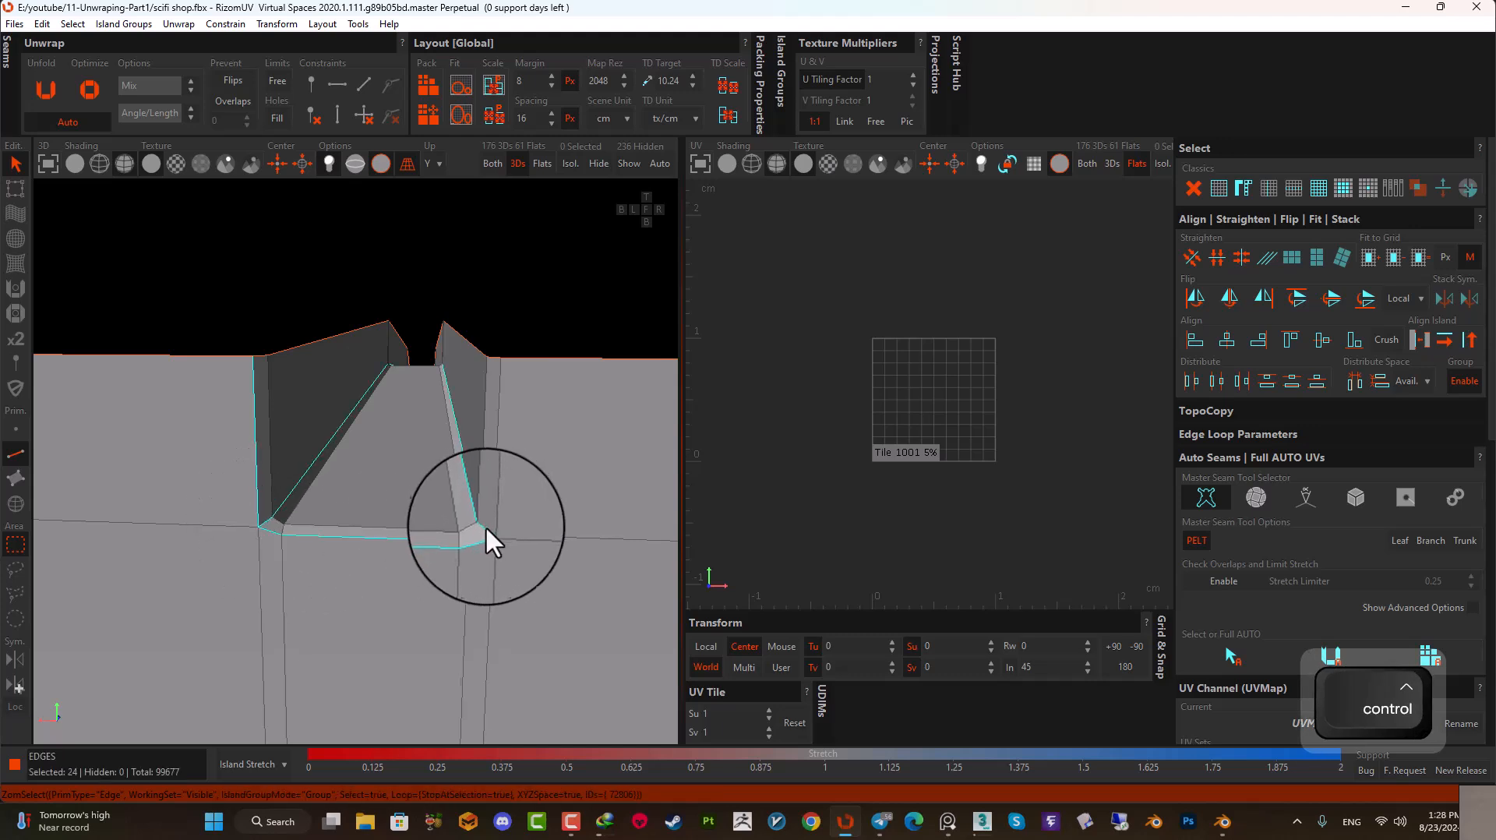
{"action": "double_click", "coordinate": [493, 510], "text": "ctrl"}
{"action": "scroll", "coordinate": [473, 513], "scroll_direction": "down", "scroll_amount": 5}
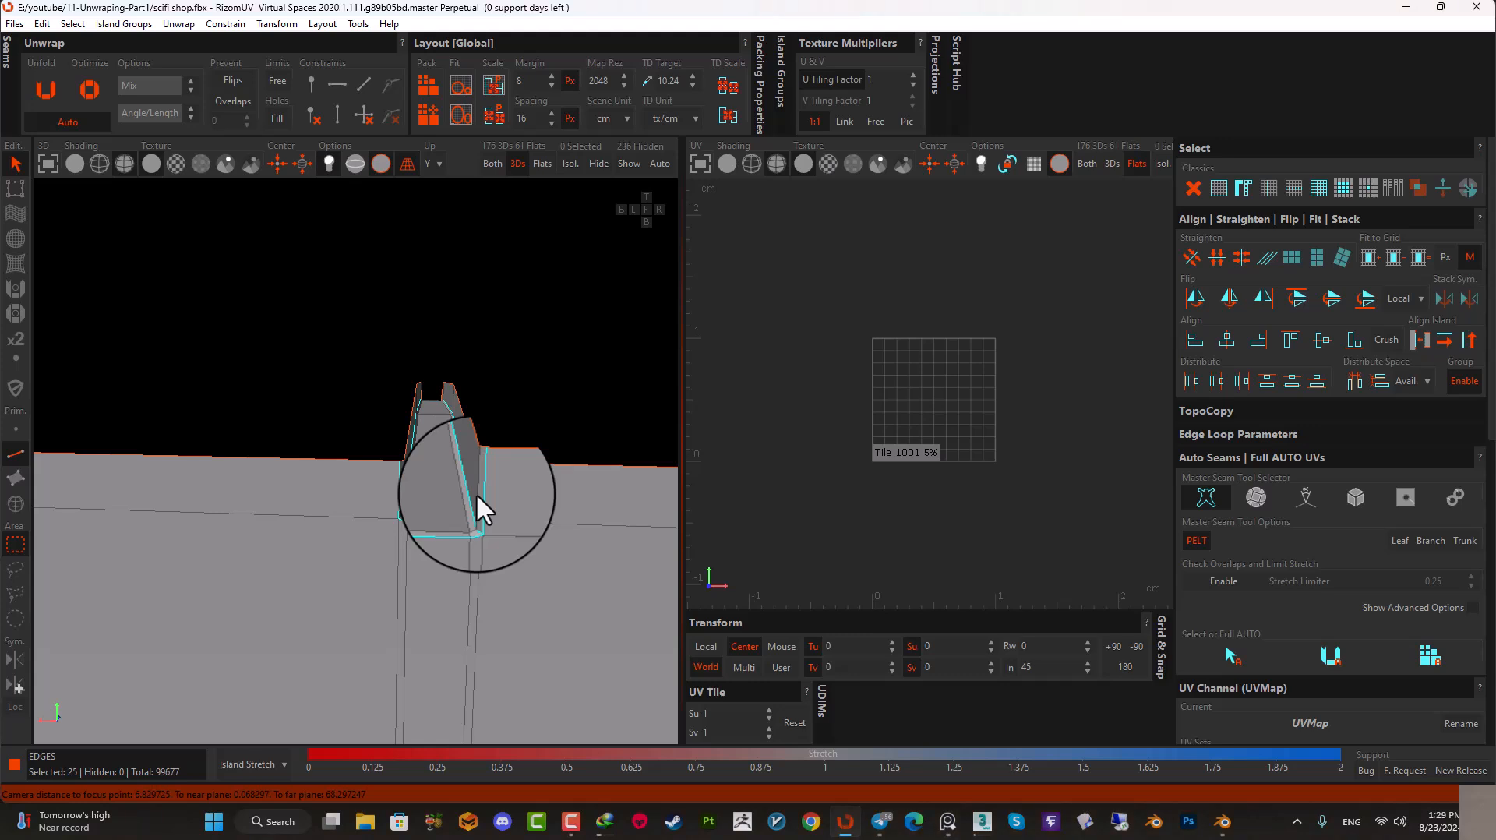
- Add the base and long inner corner edges of the second groove strip to the seam selection
{"action": "left_click_drag", "start_coordinate": [476, 494], "coordinate": [402, 495], "text": "alt"}
{"action": "scroll", "coordinate": [515, 505], "scroll_direction": "up", "scroll_amount": 10}
{"action": "left_click", "coordinate": [510, 485], "text": "ctrl"}
{"action": "left_click", "coordinate": [476, 544], "text": "ctrl"}
{"action": "left_click_drag", "start_coordinate": [478, 510], "coordinate": [543, 517], "text": "alt"}
{"action": "left_click", "coordinate": [328, 502], "text": "ctrl"}
{"action": "left_click", "coordinate": [340, 503], "text": "ctrl"}
{"action": "scroll", "coordinate": [483, 487], "scroll_direction": "up", "scroll_amount": 6}
- Add the side, base and inner corner edges of the third groove strip to the seam selection
{"action": "left_click", "coordinate": [555, 520], "text": "ctrl"}
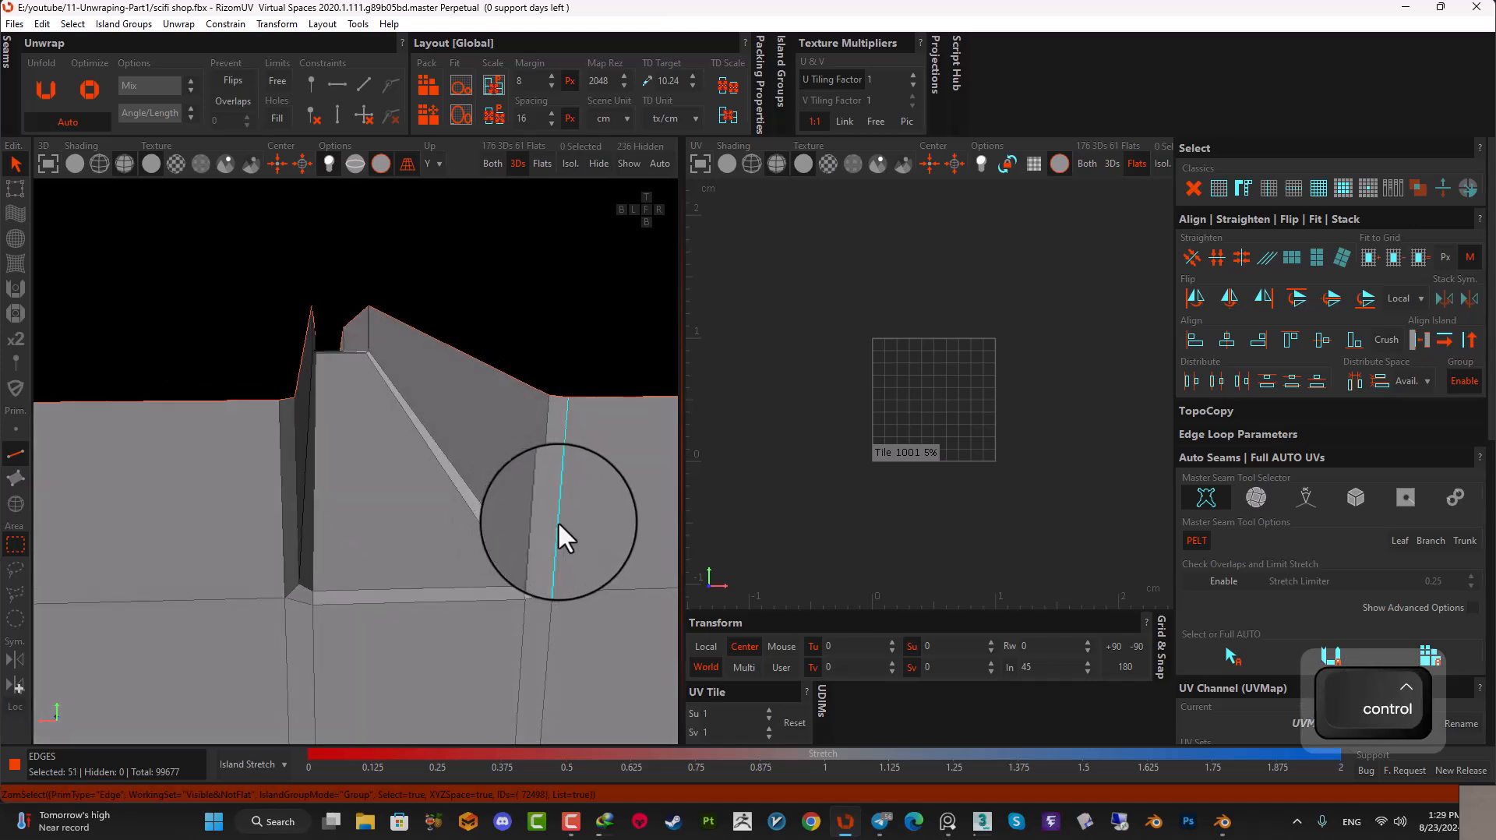
{"action": "left_click", "coordinate": [520, 551], "text": "ctrl"}
{"action": "left_click", "coordinate": [534, 593], "text": "ctrl"}
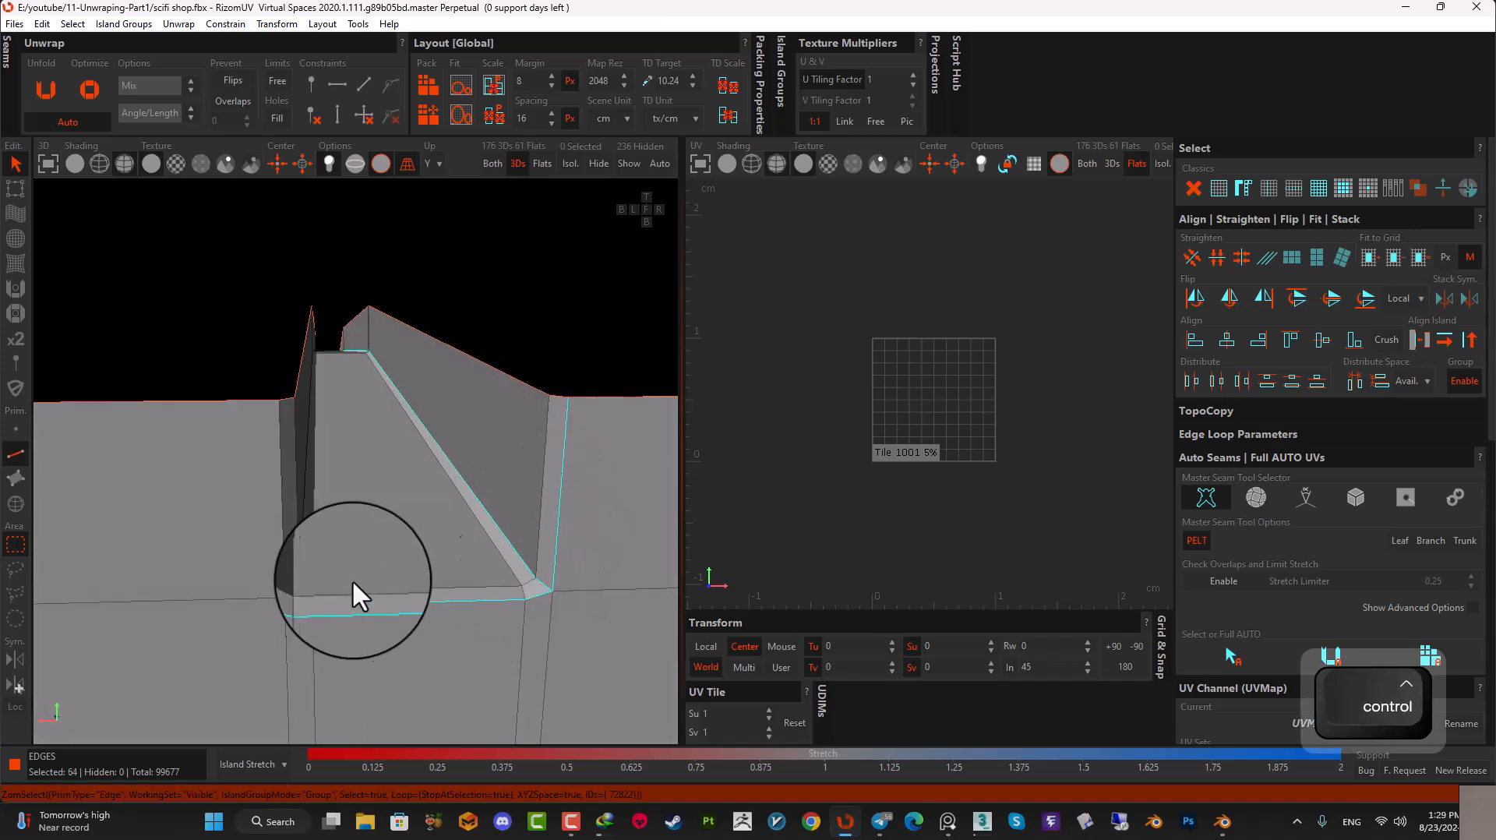
{"action": "left_click_drag", "start_coordinate": [401, 586], "coordinate": [281, 576], "text": "alt"}
{"action": "left_click", "coordinate": [309, 558], "text": "ctrl"}
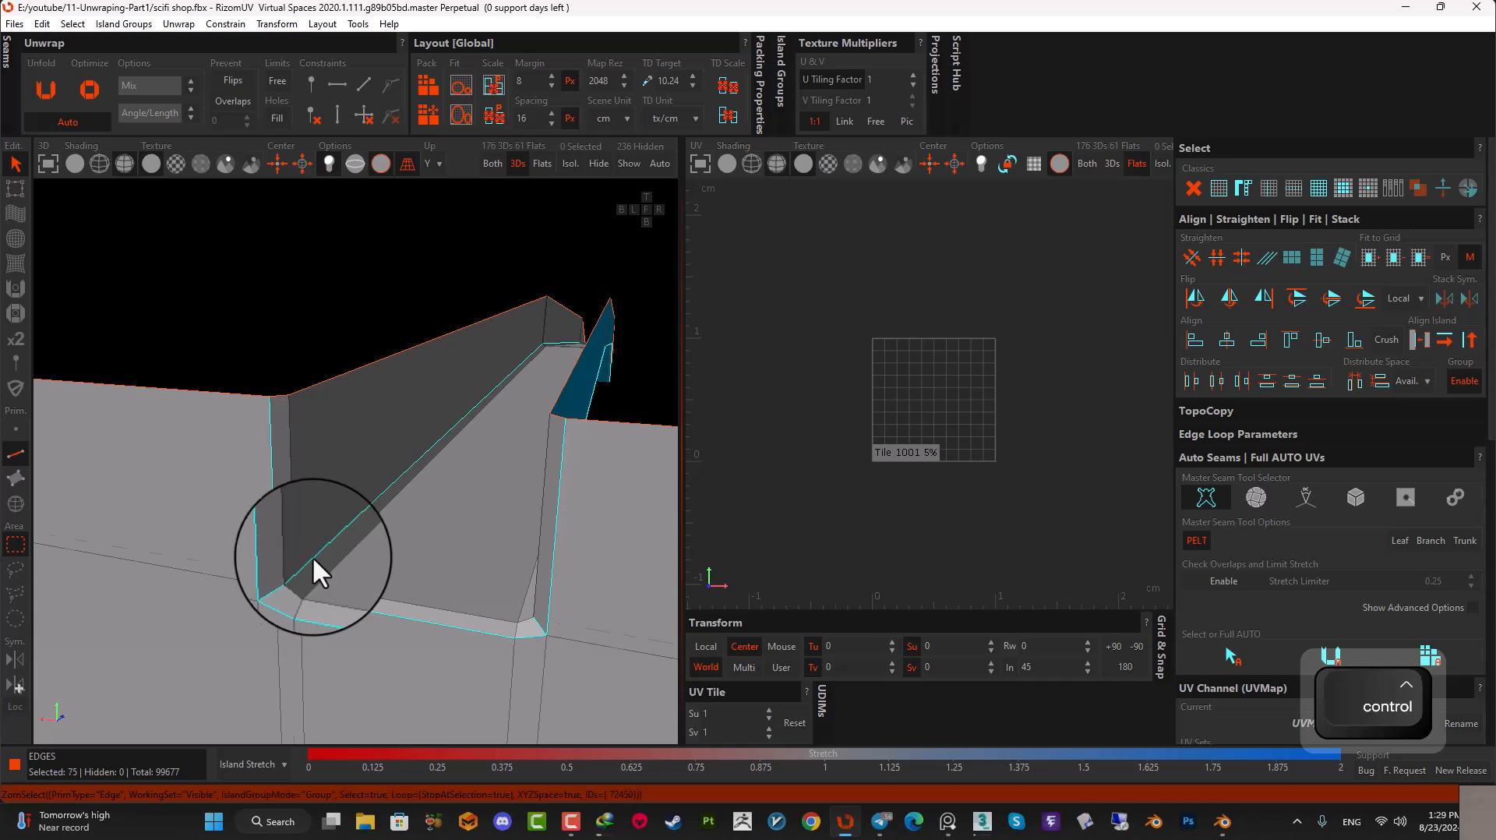
- Add the side, base and inner corner edges of the fourth groove strip to the seam selection
{"action": "scroll", "coordinate": [314, 562], "scroll_direction": "down", "scroll_amount": 4}
{"action": "middle_click_drag", "start_coordinate": [201, 572], "coordinate": [417, 559], "text": "alt"}
{"action": "middle_click_drag", "start_coordinate": [146, 514], "coordinate": [466, 553], "text": "alt"}
{"action": "left_click_drag", "start_coordinate": [467, 553], "coordinate": [436, 482], "text": "alt"}
{"action": "scroll", "coordinate": [432, 482], "scroll_direction": "up", "scroll_amount": 5}
{"action": "left_click", "coordinate": [354, 490], "text": "ctrl"}
{"action": "left_click", "coordinate": [410, 552], "text": "ctrl"}
{"action": "left_click_drag", "start_coordinate": [410, 552], "coordinate": [534, 495], "text": "alt"}
{"action": "left_click", "coordinate": [551, 495], "text": "ctrl"}
{"action": "left_click", "coordinate": [595, 473], "text": "ctrl"}
- Add the side, base and inner corner edges of the fifth groove strip to the seam selection
{"action": "scroll", "coordinate": [518, 475], "scroll_direction": "down", "scroll_amount": 10}
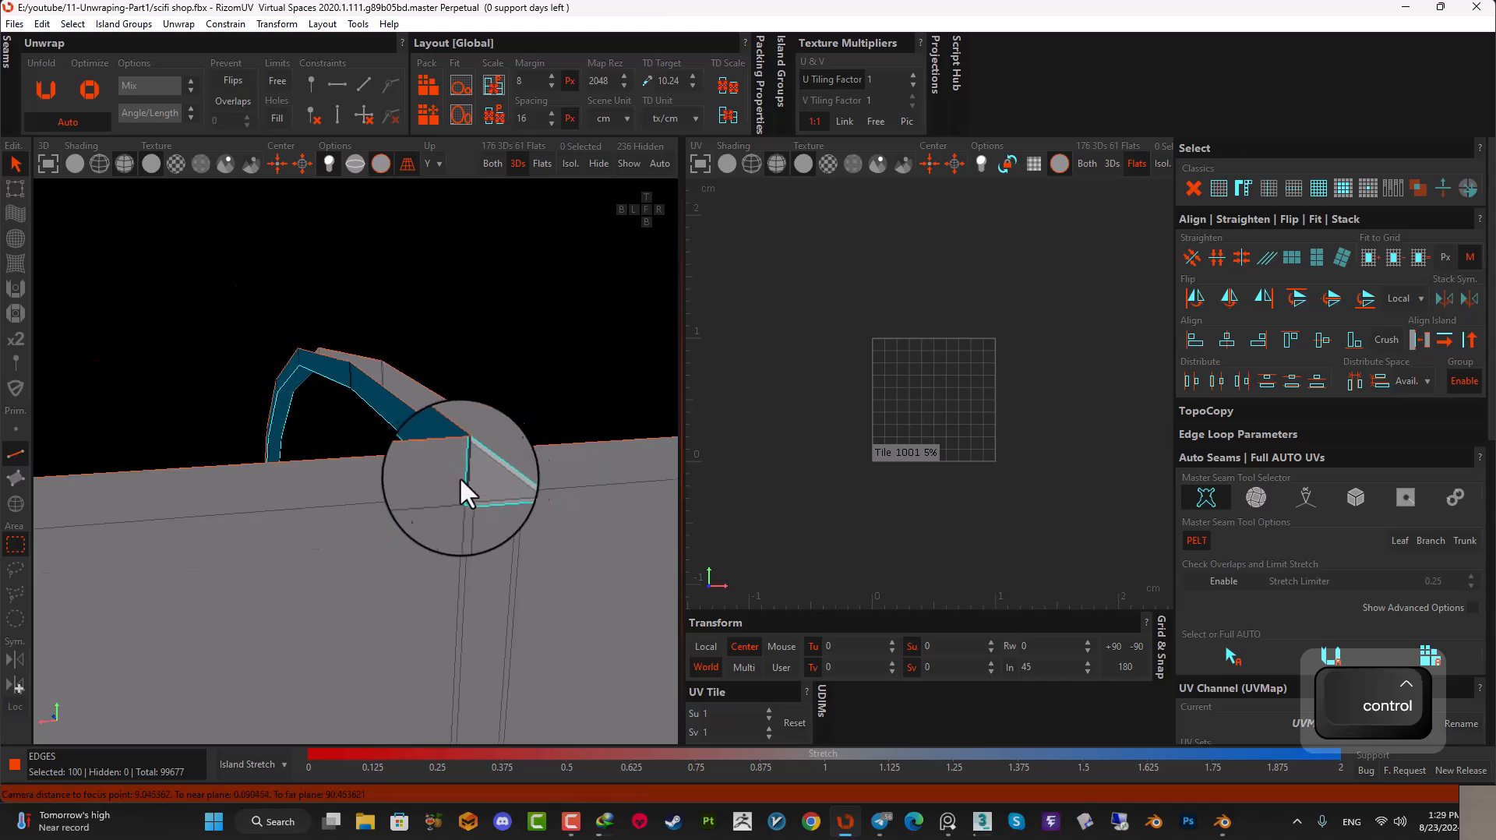
{"action": "left_click_drag", "start_coordinate": [235, 519], "coordinate": [313, 412], "text": "alt"}
{"action": "scroll", "coordinate": [313, 416], "scroll_direction": "up", "scroll_amount": 5}
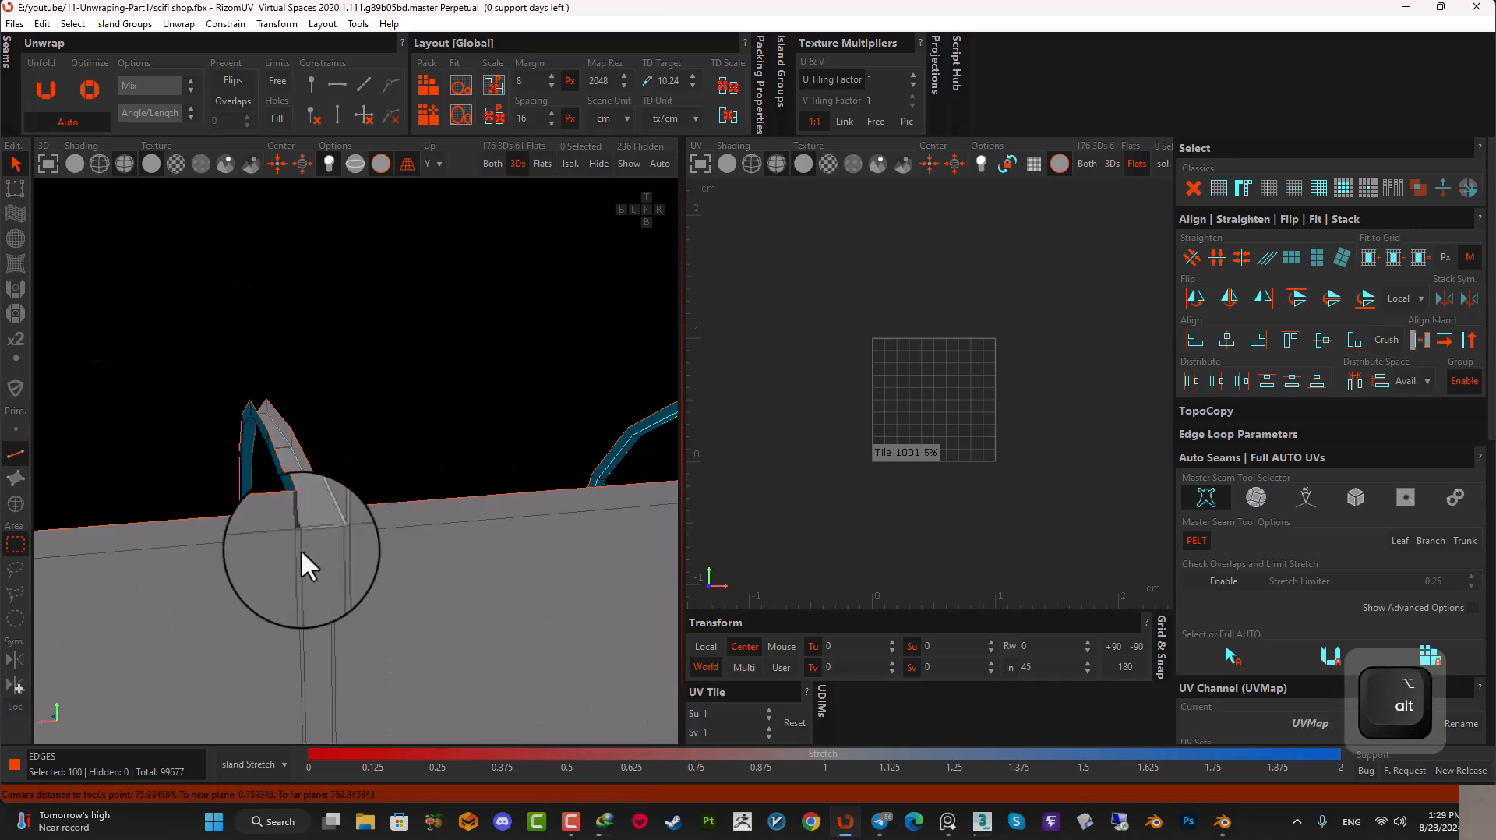
{"action": "scroll", "coordinate": [302, 550], "scroll_direction": "up", "scroll_amount": 5}
{"action": "left_click", "coordinate": [418, 436], "text": "ctrl"}
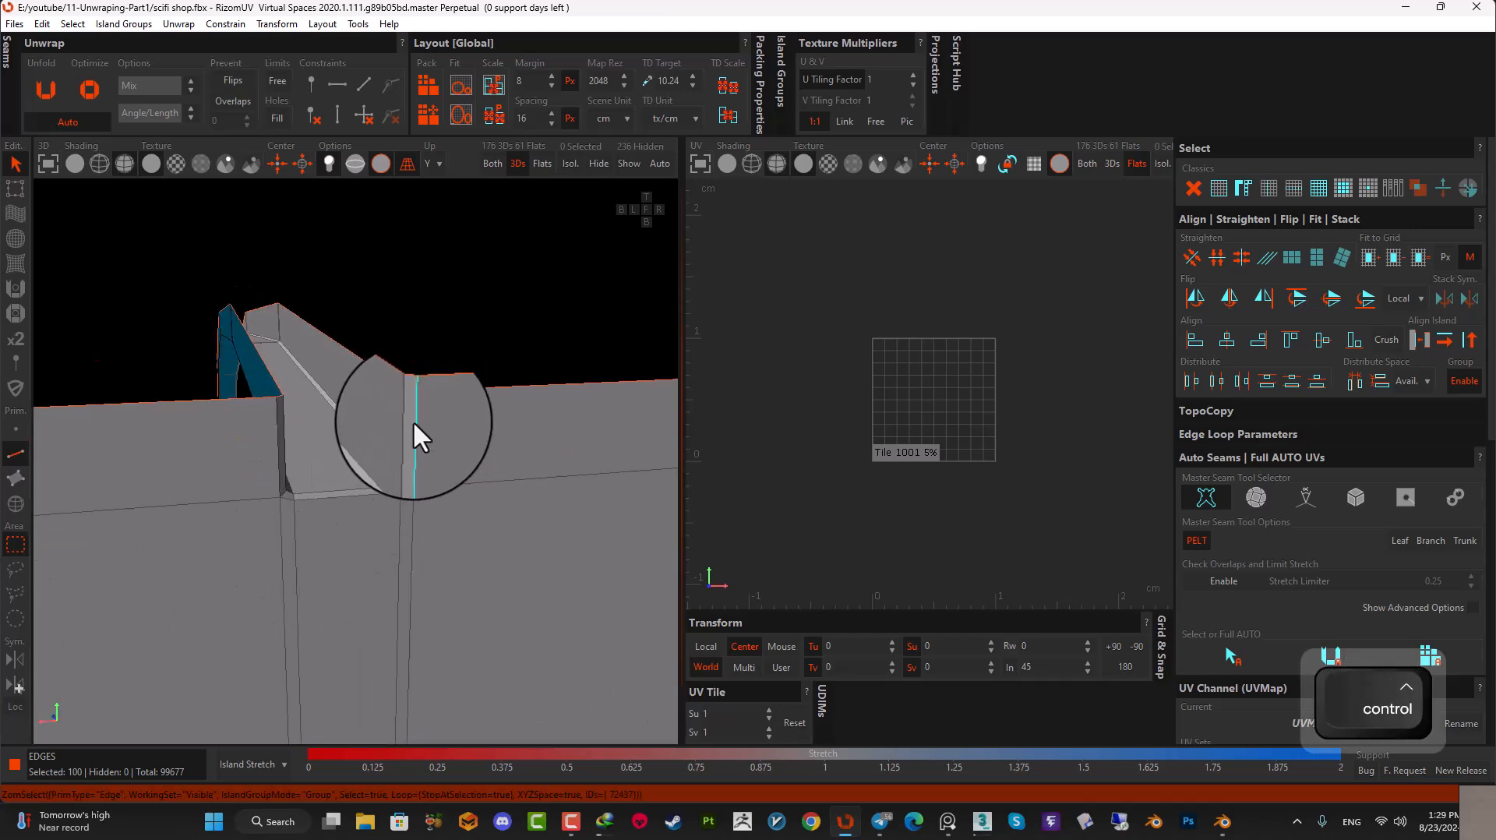
{"action": "left_click", "coordinate": [331, 492], "text": "ctrl"}
{"action": "left_click_drag", "start_coordinate": [331, 488], "coordinate": [405, 503], "text": "alt"}
{"action": "left_click", "coordinate": [271, 443], "text": "ctrl"}
{"action": "left_click", "coordinate": [394, 459], "text": "ctrl"}
- Add the side, base and inner corner edges of the sixth groove strip to the seam selection
{"action": "left_click", "coordinate": [395, 504], "text": "ctrl"}
{"action": "left_click", "coordinate": [342, 555], "text": "ctrl"}
{"action": "left_click", "coordinate": [104, 547], "text": "ctrl"}
{"action": "left_click", "coordinate": [125, 520], "text": "ctrl"}
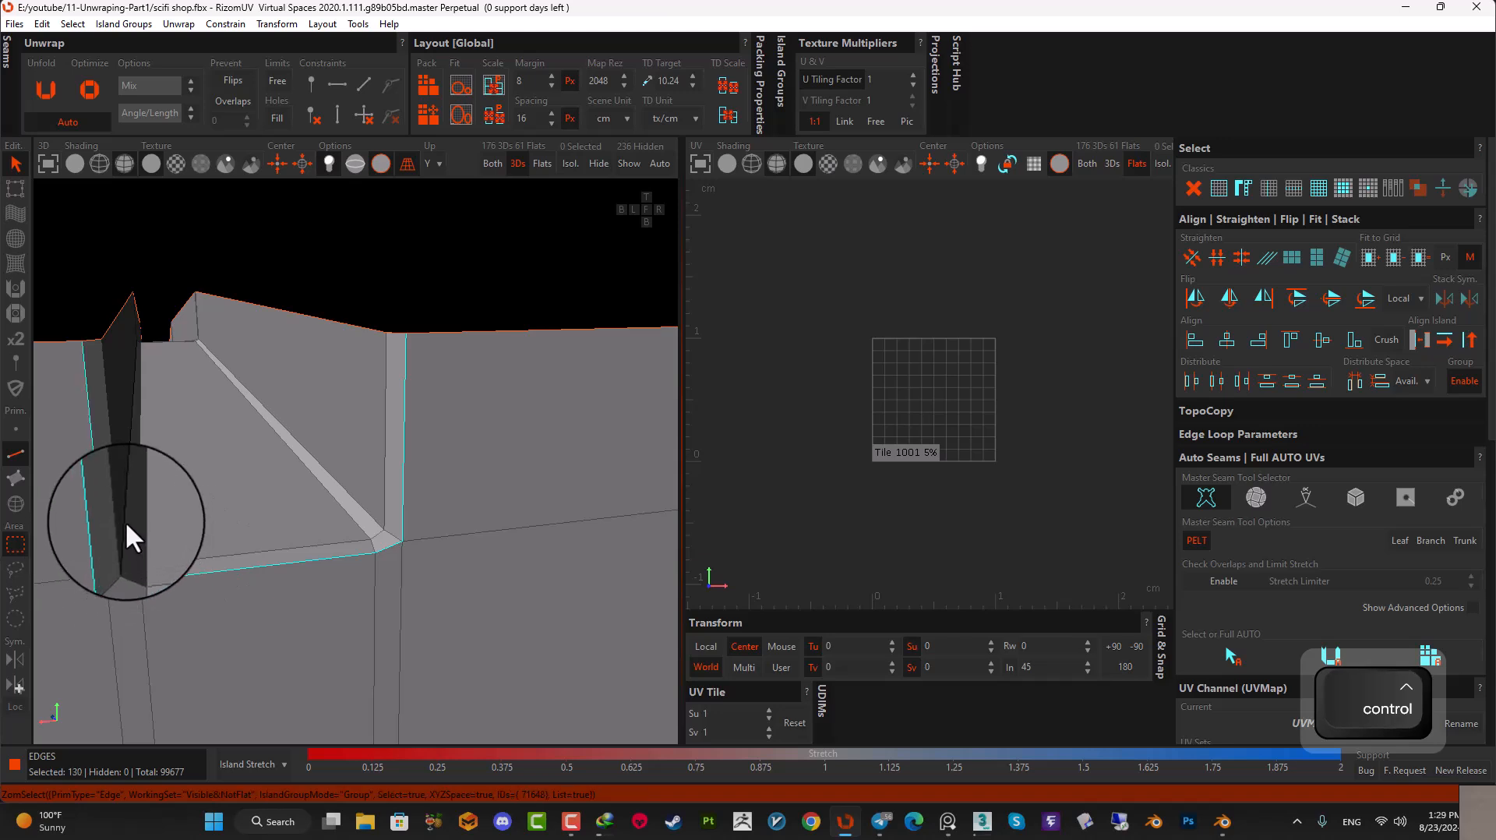
{"action": "left_click", "coordinate": [361, 492], "text": "ctrl"}
{"action": "left_click_drag", "start_coordinate": [358, 496], "coordinate": [526, 446], "text": "alt"}
{"action": "left_click", "coordinate": [458, 427], "text": "ctrl"}
{"action": "left_click", "coordinate": [424, 466], "text": "ctrl"}
- Add the side, base and inner corner edges of the seventh groove strip to the seam selection
{"action": "left_click_drag", "start_coordinate": [424, 466], "coordinate": [299, 417], "text": "alt"}
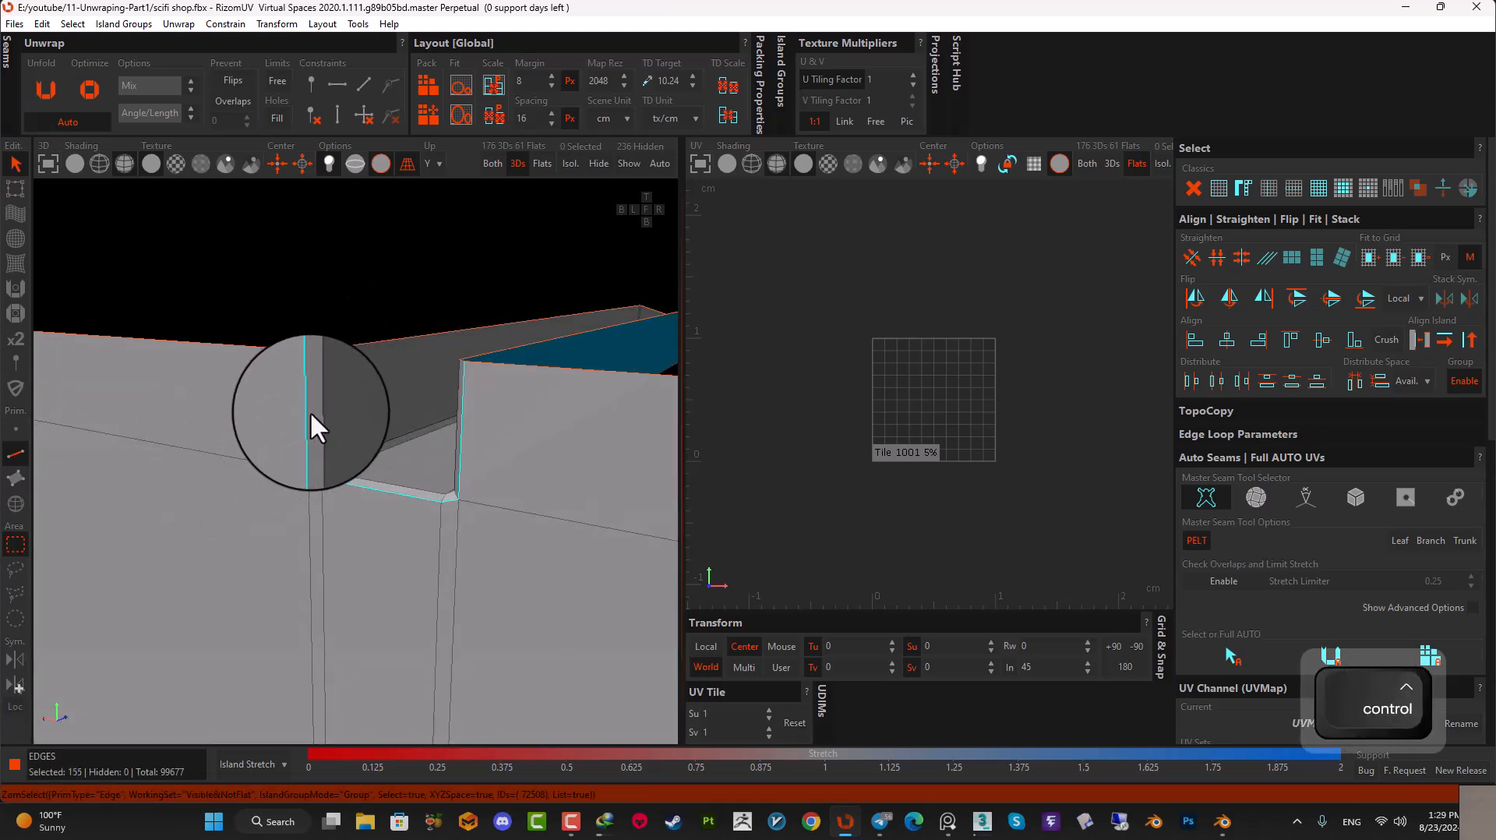
{"action": "left_click", "coordinate": [311, 417], "text": "ctrl"}
{"action": "left_click", "coordinate": [354, 447], "text": "ctrl"}
{"action": "left_click_drag", "start_coordinate": [354, 448], "coordinate": [256, 514], "text": "alt"}
{"action": "left_click", "coordinate": [473, 440], "text": "ctrl"}
- Add the side and base edges at the opposite end of a groove strip to the seam selection
{"action": "left_click", "coordinate": [259, 521], "text": "ctrl"}
{"action": "left_click", "coordinate": [317, 570], "text": "ctrl"}
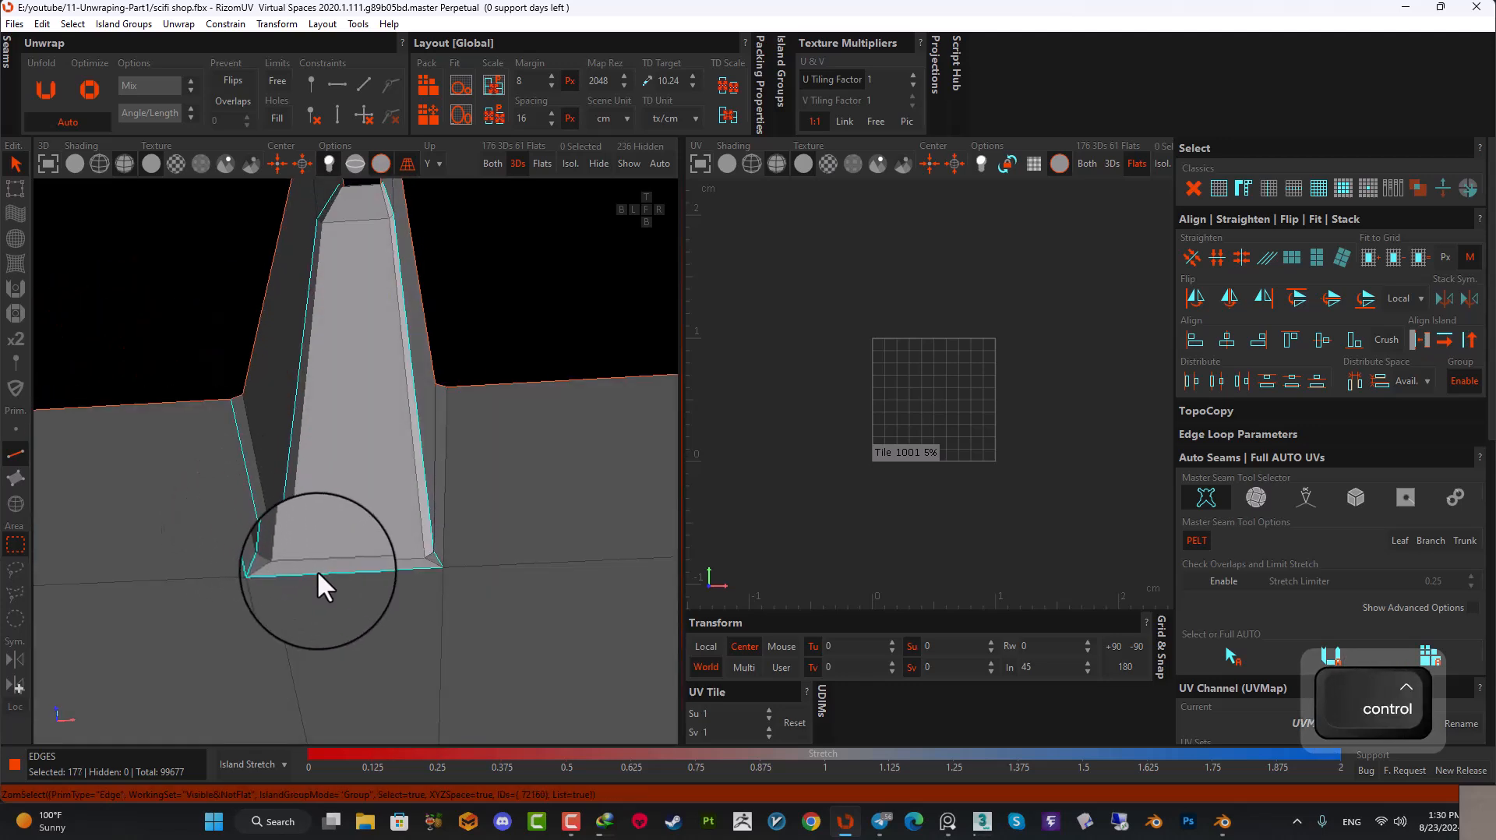
{"action": "left_click", "coordinate": [444, 466], "text": "ctrl"}
{"action": "left_click_drag", "start_coordinate": [397, 496], "coordinate": [412, 442], "text": "alt"}
- Add both side edges and the base edge at the opposite end of the second groove strip
{"action": "scroll", "coordinate": [413, 443], "scroll_direction": "up", "scroll_amount": 6}
{"action": "left_click_drag", "start_coordinate": [476, 502], "coordinate": [478, 484], "text": "alt"}
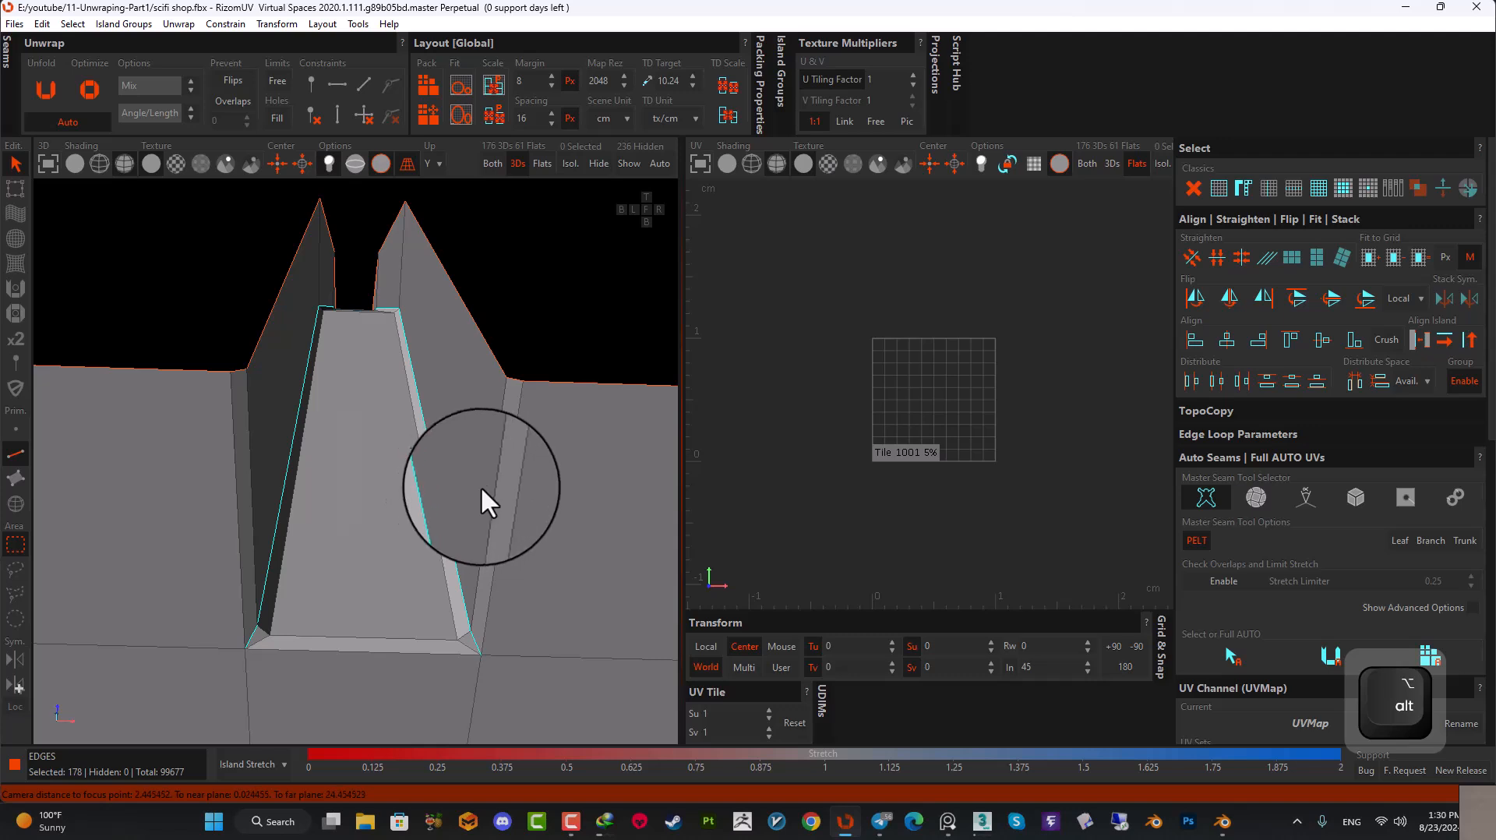
{"action": "left_click", "coordinate": [508, 465], "text": "ctrl"}
{"action": "left_click", "coordinate": [411, 650], "text": "ctrl"}
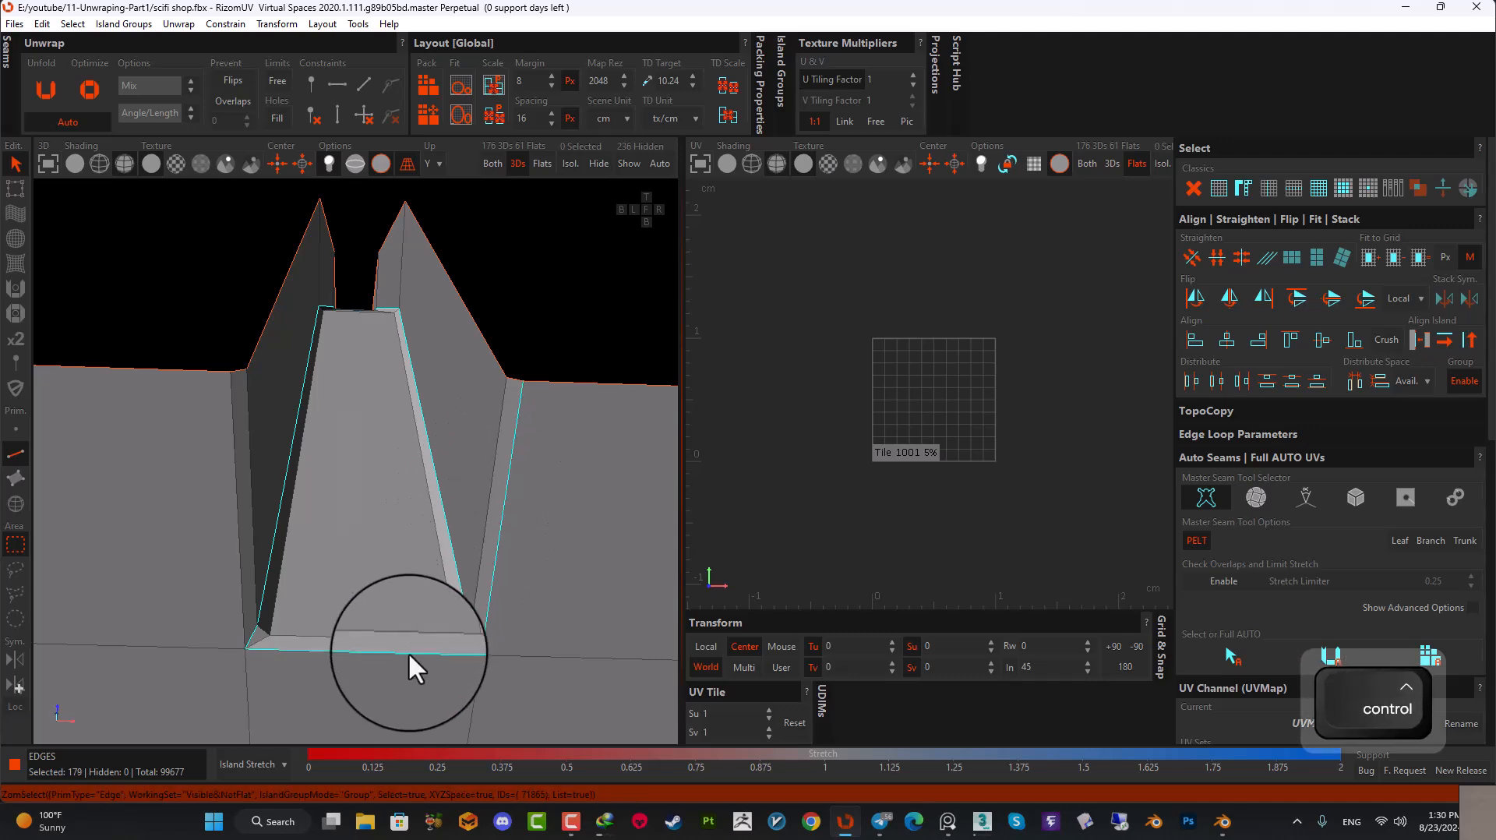
{"action": "left_click", "coordinate": [240, 555], "text": "ctrl"}
- Add both side edges and the base edge at the opposite end of the third groove strip
{"action": "left_click_drag", "start_coordinate": [239, 556], "coordinate": [303, 462], "text": "alt"}
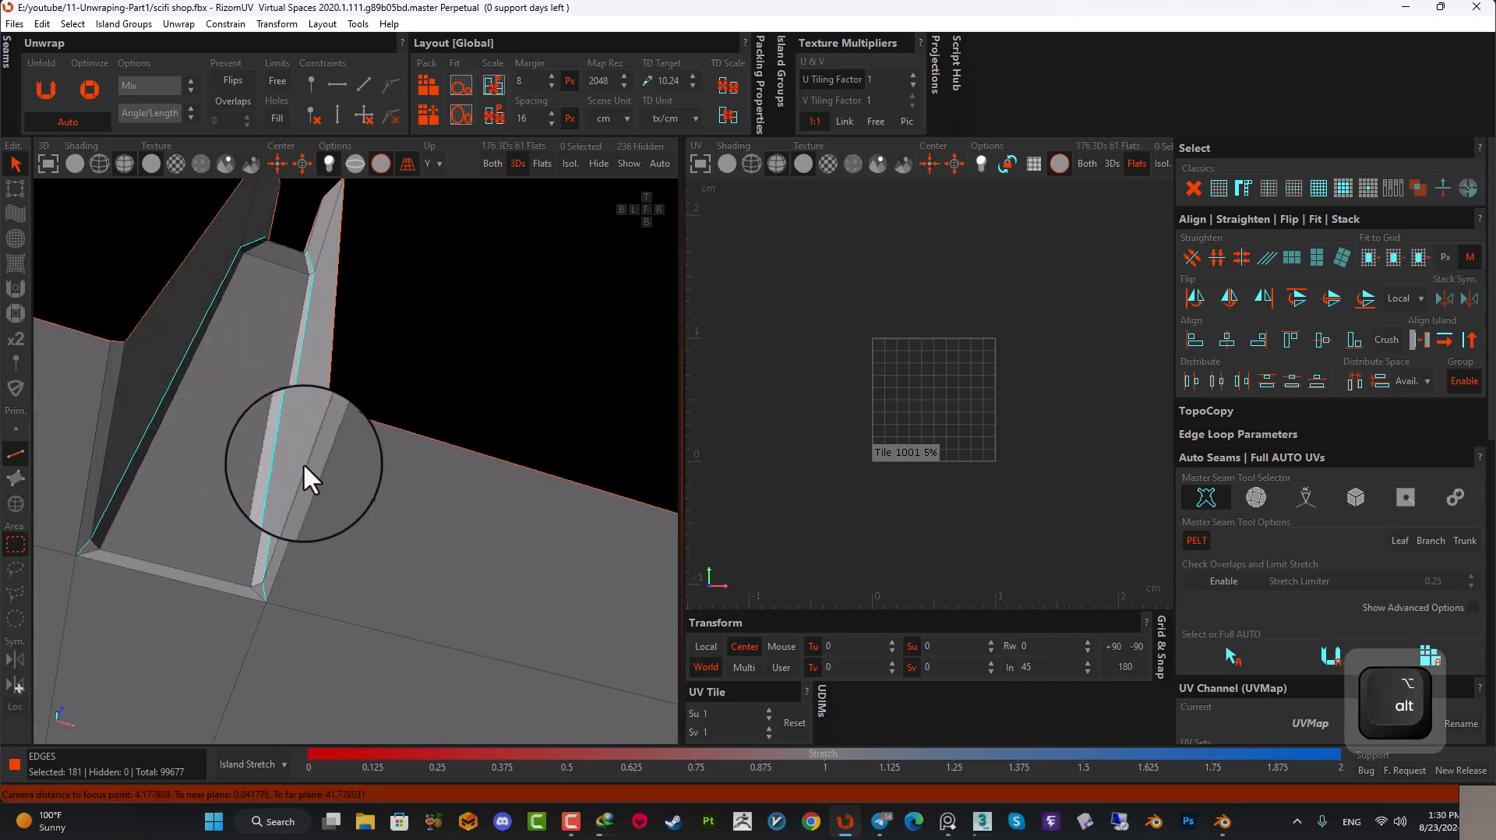
{"action": "left_click", "coordinate": [304, 476], "text": "ctrl"}
{"action": "left_click", "coordinate": [193, 582], "text": "ctrl"}
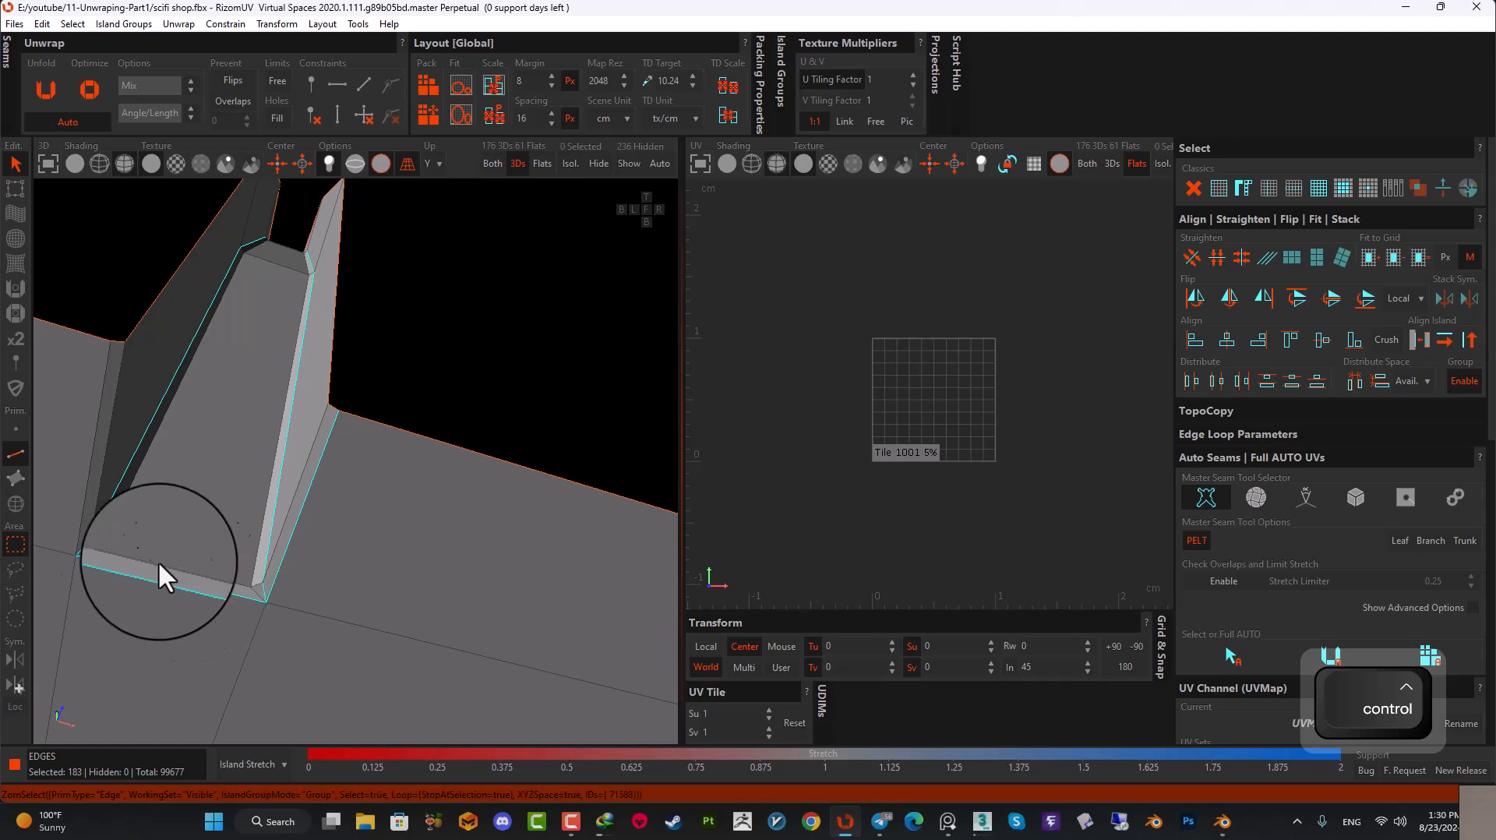
{"action": "left_click", "coordinate": [83, 491], "text": "ctrl"}
- Add both side edges and the base edge at the opposite end of the fourth groove strip
{"action": "left_click_drag", "start_coordinate": [82, 491], "coordinate": [257, 532], "text": "alt"}
{"action": "right_click_drag", "start_coordinate": [256, 515], "coordinate": [498, 420], "text": "alt"}
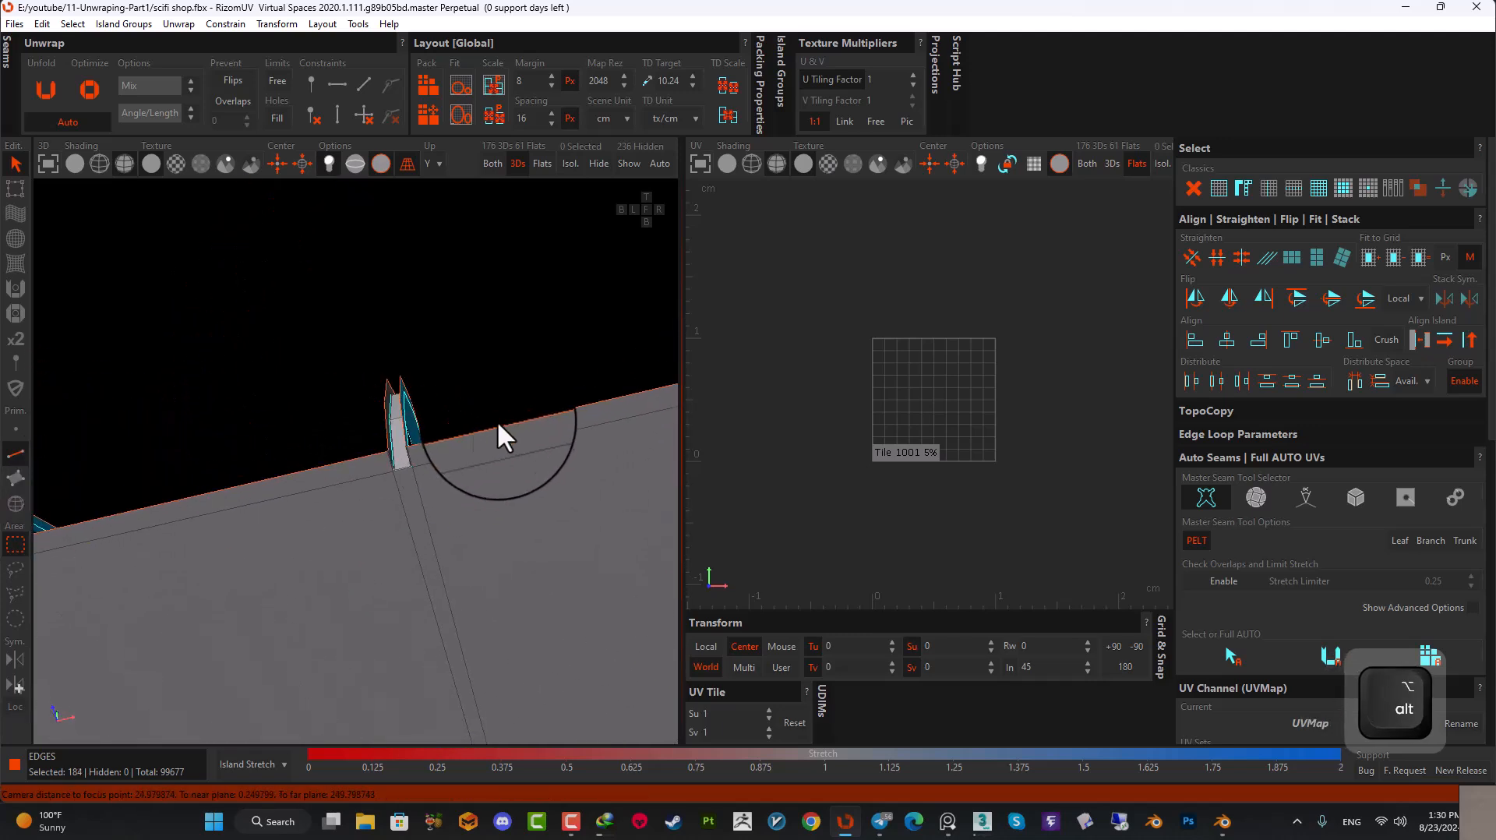
{"action": "middle_click_drag", "start_coordinate": [499, 419], "coordinate": [398, 462], "text": "alt"}
{"action": "right_click_drag", "start_coordinate": [399, 462], "coordinate": [461, 475], "text": "alt"}
{"action": "middle_click_drag", "start_coordinate": [461, 476], "coordinate": [279, 499], "text": "alt"}
{"action": "left_click", "coordinate": [261, 493], "text": "ctrl"}
{"action": "left_click_drag", "start_coordinate": [338, 545], "coordinate": [259, 476], "text": "alt"}
{"action": "double_click", "coordinate": [462, 531], "text": "ctrl"}
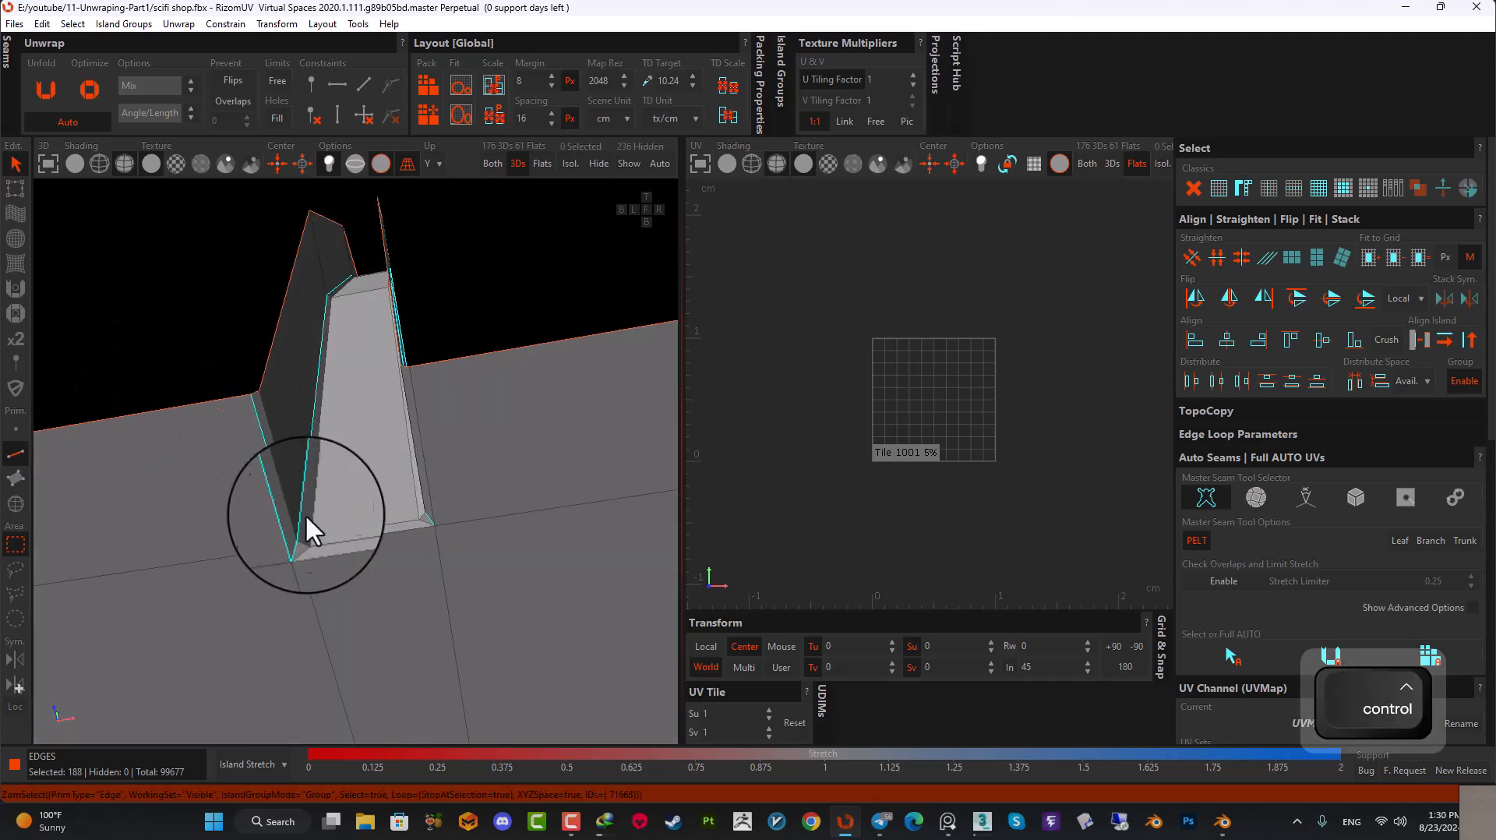
{"action": "double_click", "coordinate": [319, 540], "text": "ctrl"}
{"action": "mouse_move", "coordinate": [319, 540]}
{"action": "left_mouse_down", "text": "alt"}
{"action": "mouse_move", "coordinate": [408, 541]}
{"action": "mouse_move", "coordinate": [322, 541]}
{"action": "left_mouse_up", "text": "alt"}
{"action": "left_click", "coordinate": [455, 537], "text": "ctrl"}
{"action": "scroll", "coordinate": [450, 536], "scroll_direction": "down", "scroll_amount": 7}
{"action": "middle_click_drag", "start_coordinate": [322, 542], "coordinate": [471, 615], "text": "alt"}
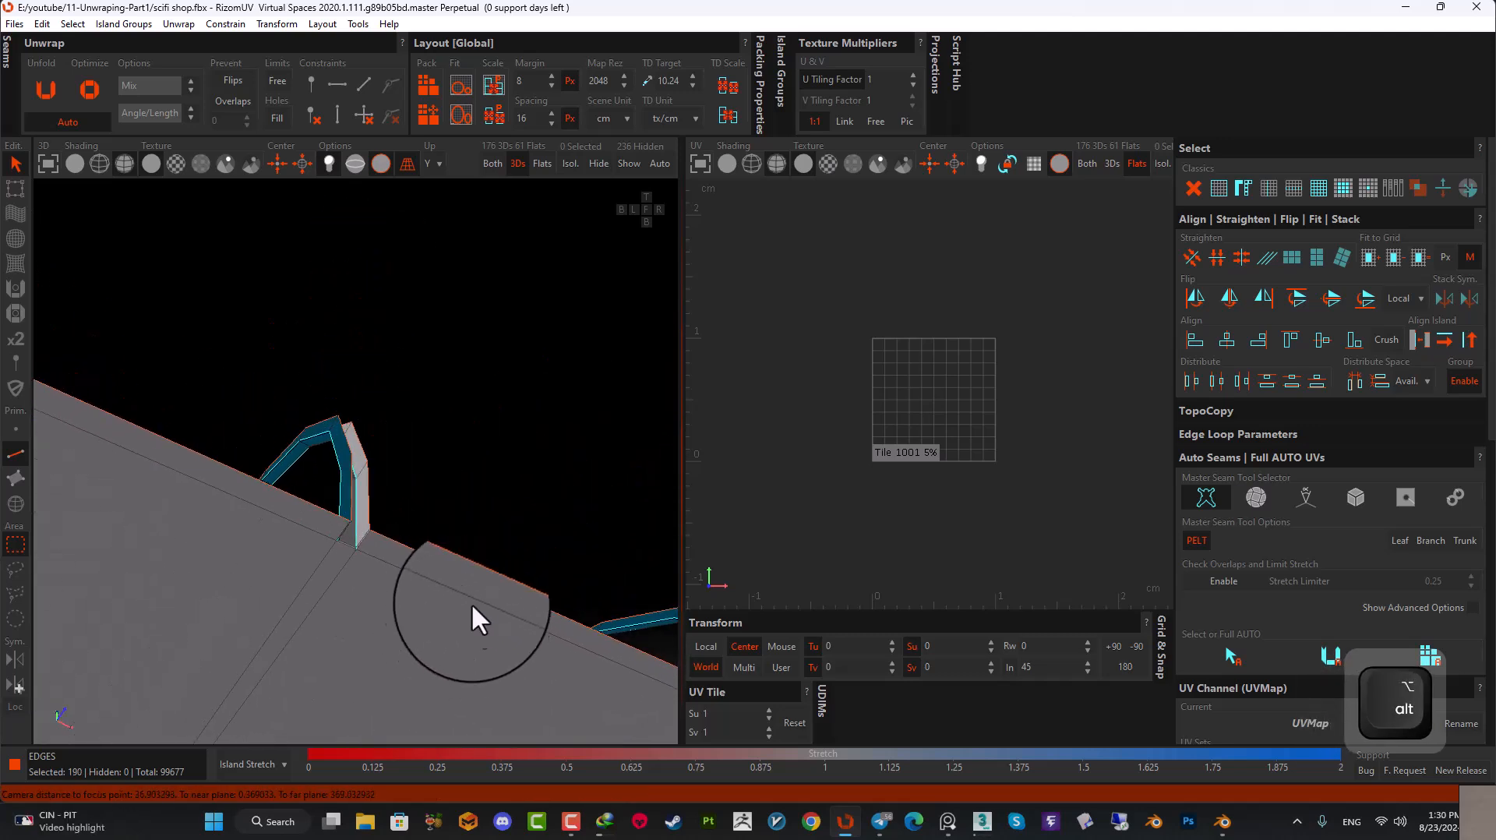
- Add both side edges and the base edge at the opposite end of the fifth groove strip
{"action": "scroll", "coordinate": [293, 531], "scroll_direction": "up", "scroll_amount": 8}
{"action": "left_click", "coordinate": [266, 518], "text": "ctrl"}
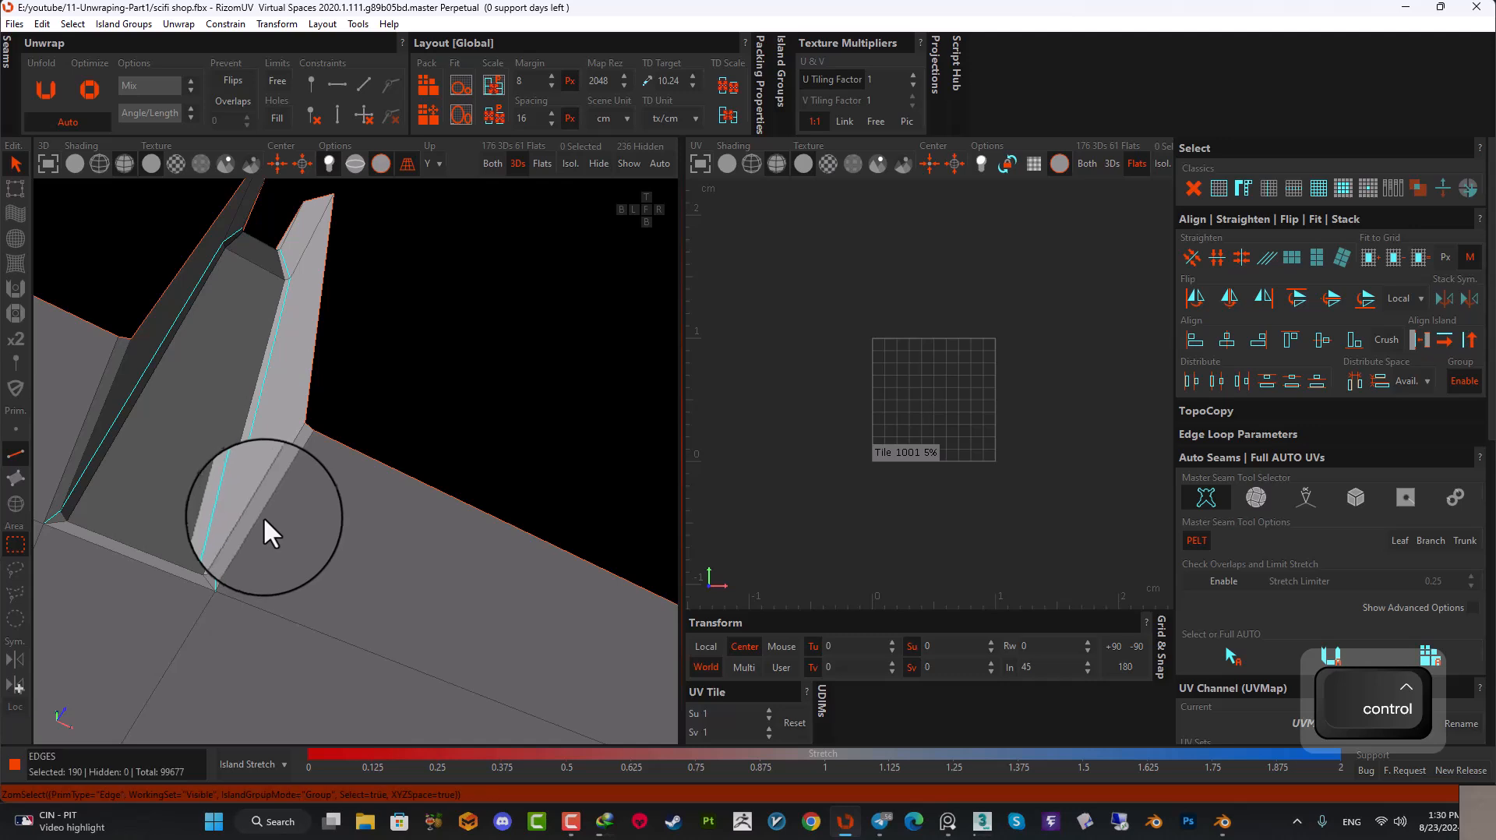
{"action": "left_click", "coordinate": [181, 572], "text": "ctrl"}
{"action": "scroll", "coordinate": [181, 574], "scroll_direction": "down", "scroll_amount": 3}
{"action": "left_click_drag", "start_coordinate": [182, 576], "coordinate": [639, 373], "text": "alt"}
{"action": "left_click", "coordinate": [74, 574], "text": "ctrl"}
- Add both side edges and the base edge at the opposite end of the sixth groove strip
{"action": "scroll", "coordinate": [327, 415], "scroll_direction": "up", "scroll_amount": 8}
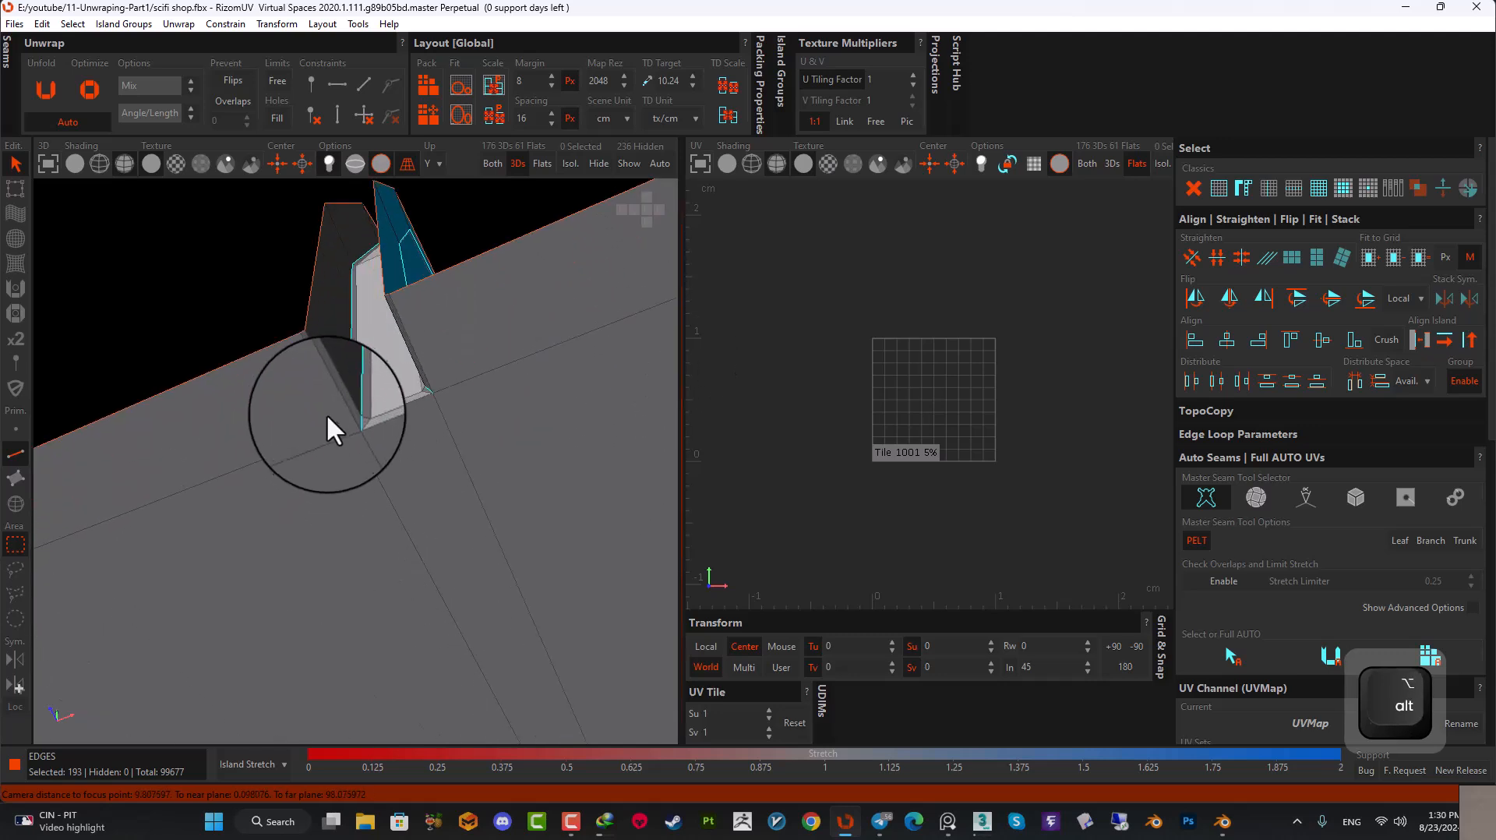
{"action": "left_click", "coordinate": [300, 404], "text": "ctrl"}
{"action": "left_click", "coordinate": [408, 514], "text": "ctrl"}
{"action": "left_click_drag", "start_coordinate": [415, 518], "coordinate": [537, 485], "text": "alt"}
{"action": "left_click", "coordinate": [555, 478], "text": "ctrl"}
- Add the remaining long edge loop to the seam selection and cut the awning piece along all selected edges
{"action": "scroll", "coordinate": [515, 478], "scroll_direction": "down", "scroll_amount": 8}
{"action": "left_click_drag", "start_coordinate": [266, 442], "coordinate": [370, 537], "text": "alt"}
{"action": "double_click", "coordinate": [191, 604], "text": "ctrl"}
{"action": "scroll", "coordinate": [343, 560], "scroll_direction": "up", "scroll_amount": 3}
{"action": "key", "text": "c"}
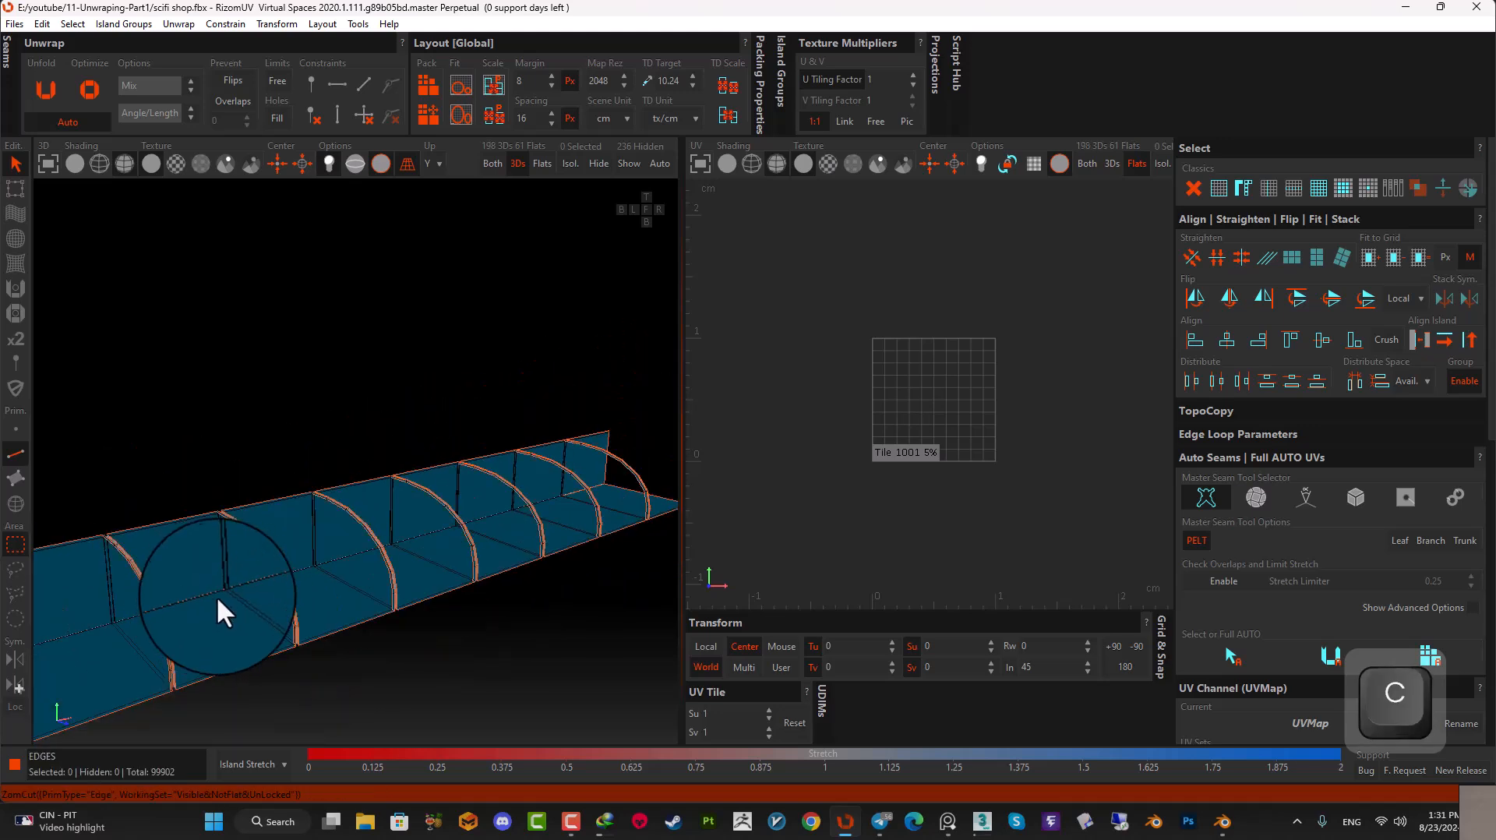
- Select every island of the cut awning piece and unfold them
{"action": "left_click", "coordinate": [16, 503]}
{"action": "left_click_drag", "start_coordinate": [177, 567], "coordinate": [308, 478], "text": "alt"}
{"action": "left_click", "coordinate": [286, 433]}
{"action": "left_click", "coordinate": [1459, 193], "text": "ctrl"}
{"action": "key", "text": "u"}
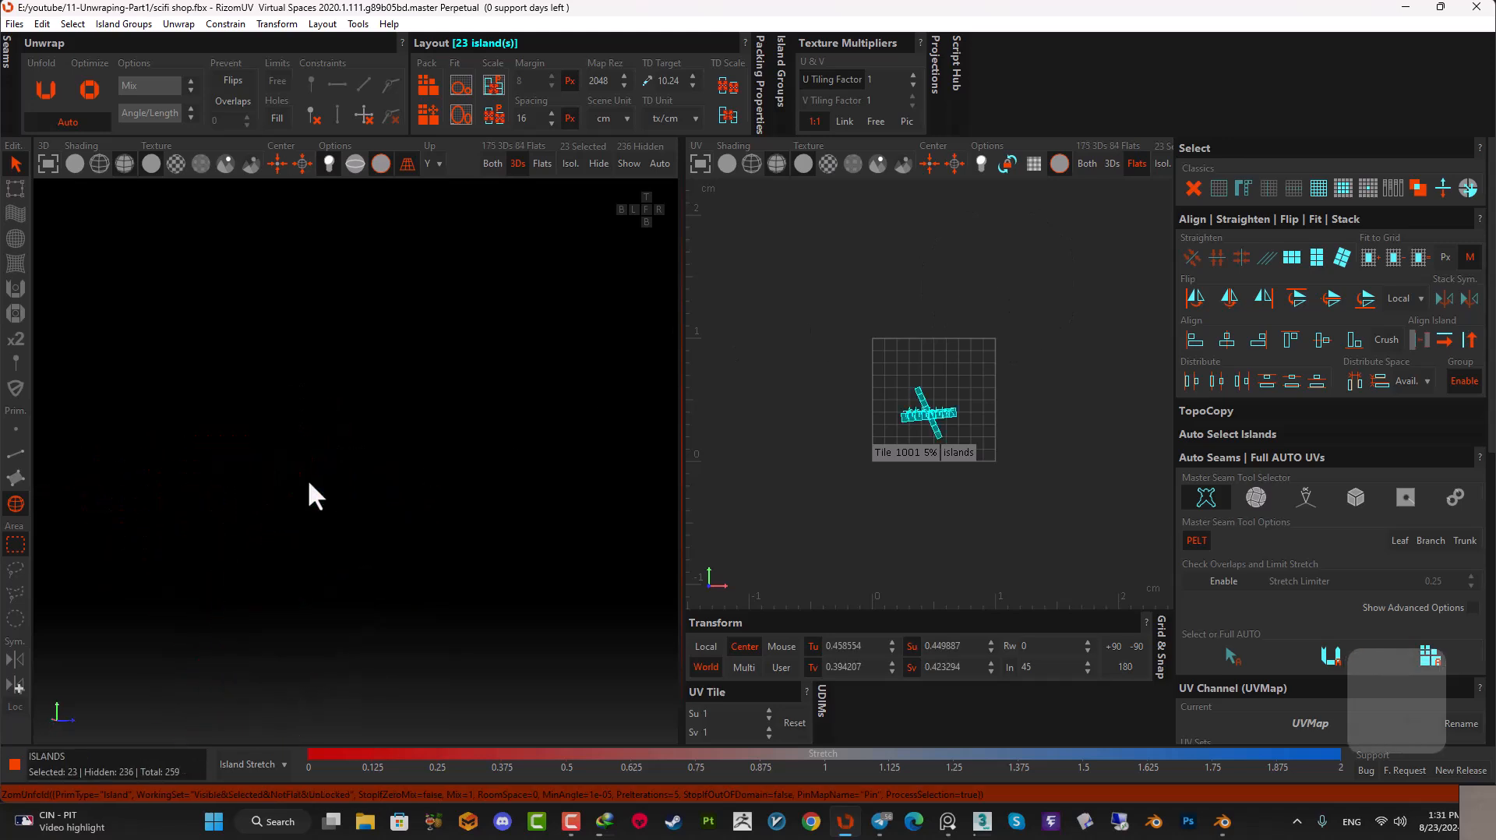
- Pack the unfolded awning islands into the UV tile and inspect the curved strips
{"action": "scroll", "coordinate": [967, 406], "scroll_direction": "up", "scroll_amount": 3}
{"action": "key", "text": "p"}
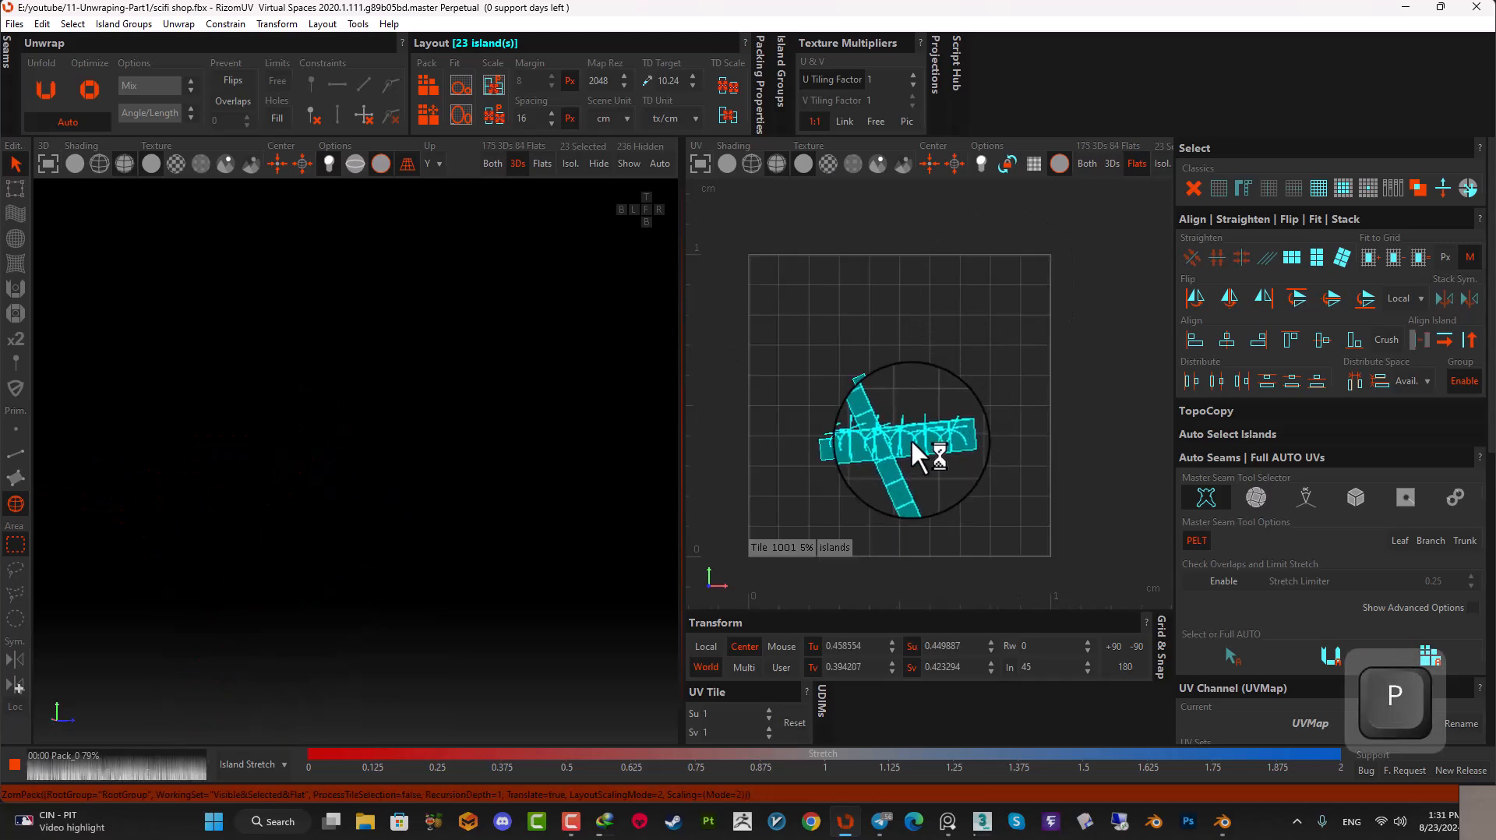
{"action": "left_click", "coordinate": [903, 439]}
{"action": "left_click_drag", "start_coordinate": [896, 441], "coordinate": [930, 431], "text": "alt"}
{"action": "scroll", "coordinate": [985, 439], "scroll_direction": "up", "scroll_amount": 4}
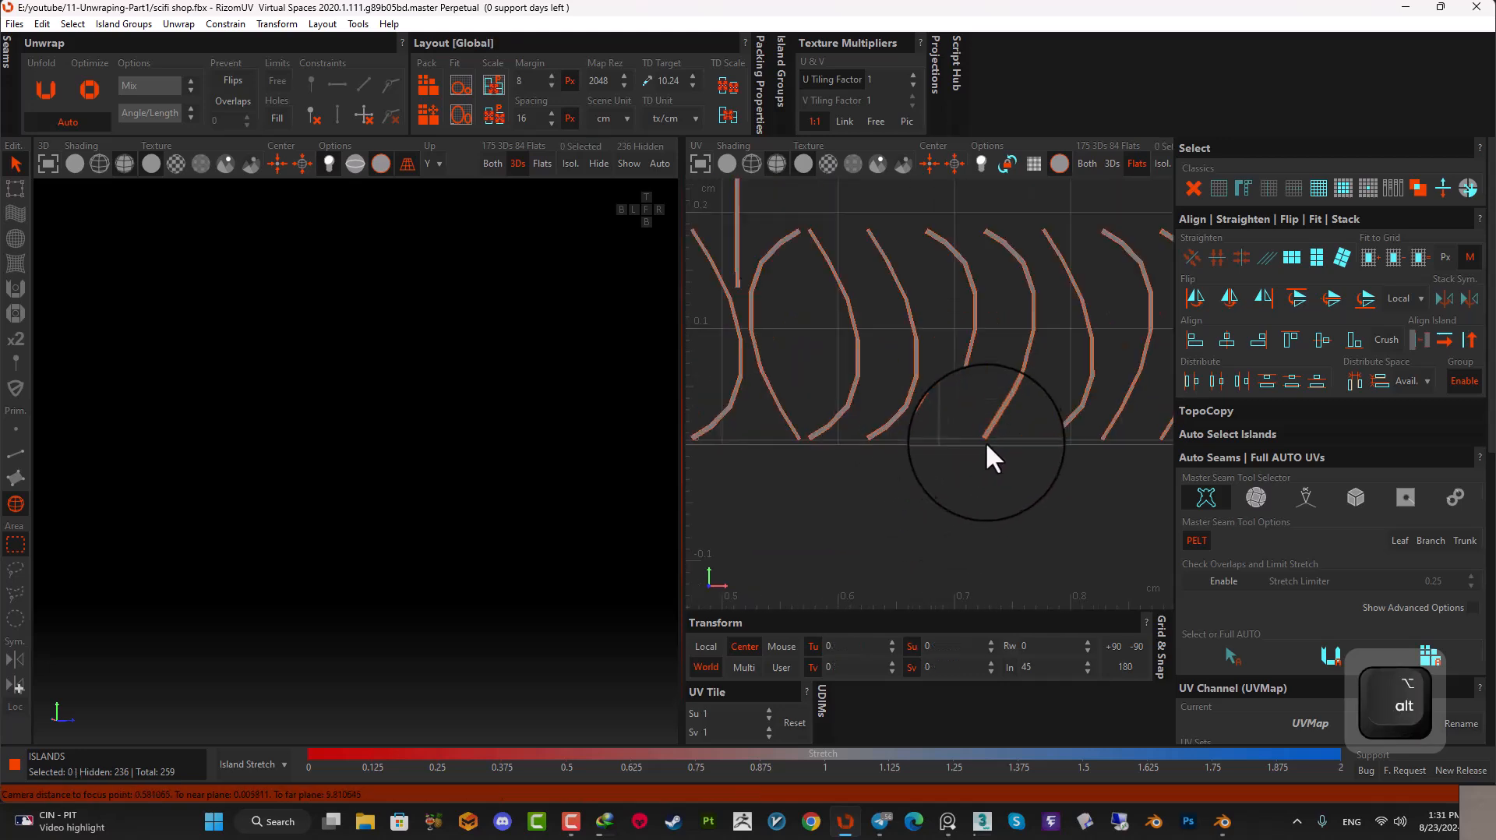
- Select a group of the curved strip islands in the UV layout and optimize them
{"action": "scroll", "coordinate": [988, 438], "scroll_direction": "down", "scroll_amount": 2}
{"action": "left_click_drag", "start_coordinate": [1122, 341], "coordinate": [811, 465]}
{"action": "middle_click_drag", "start_coordinate": [963, 382], "coordinate": [933, 412], "text": "alt"}
{"action": "key", "text": "o"}
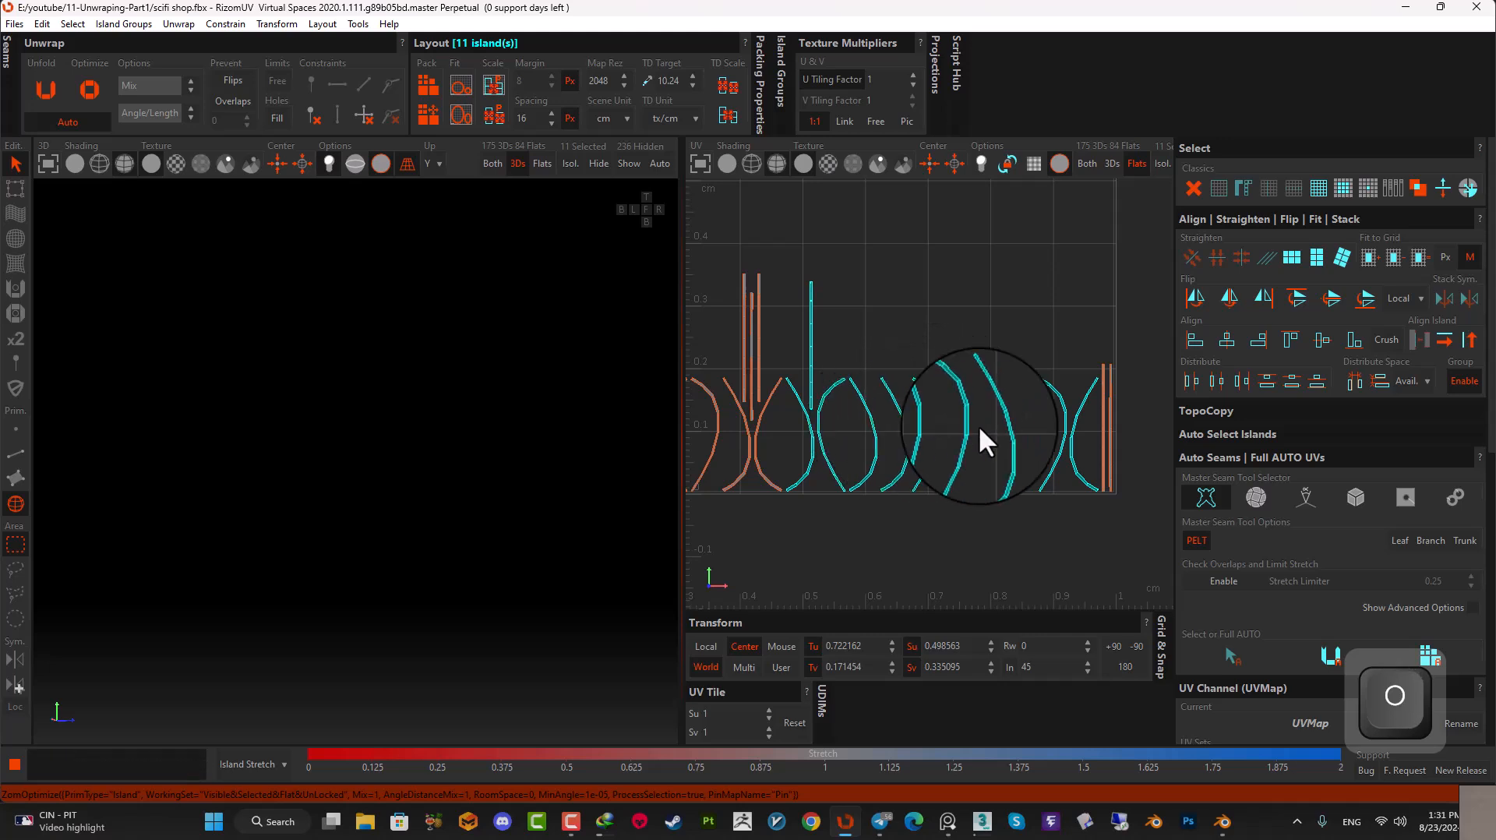
- Optimize a single curved strip island on its own
{"action": "left_click", "coordinate": [978, 424]}
{"action": "scroll", "coordinate": [976, 448], "scroll_direction": "up", "scroll_amount": 5}
{"action": "left_click", "coordinate": [933, 431]}
{"action": "key", "text": "o"}
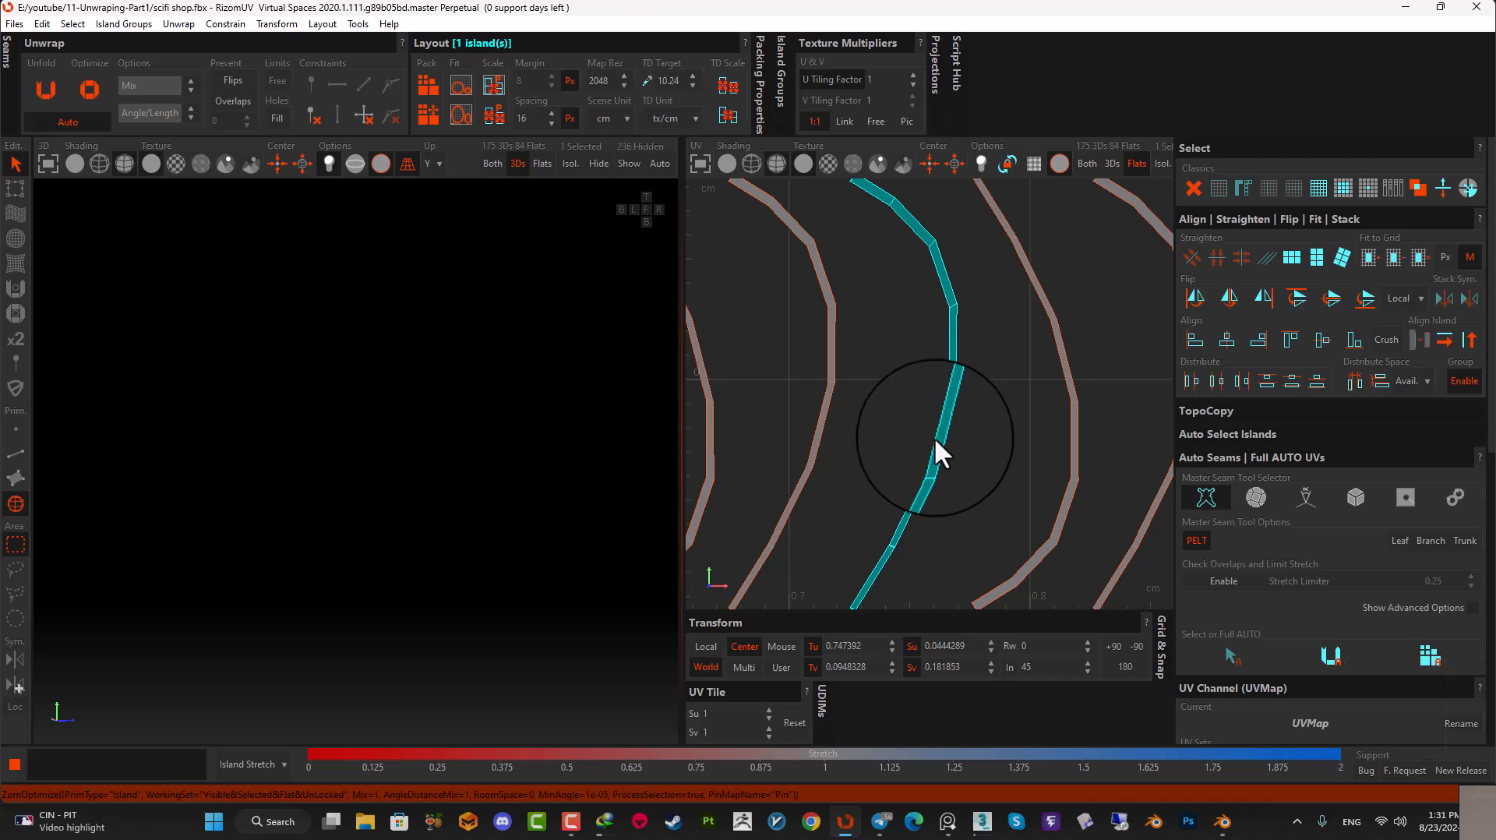
- Clear the island selection and unhide the rest of the shop model
{"action": "scroll", "coordinate": [934, 435], "scroll_direction": "down", "scroll_amount": 5}
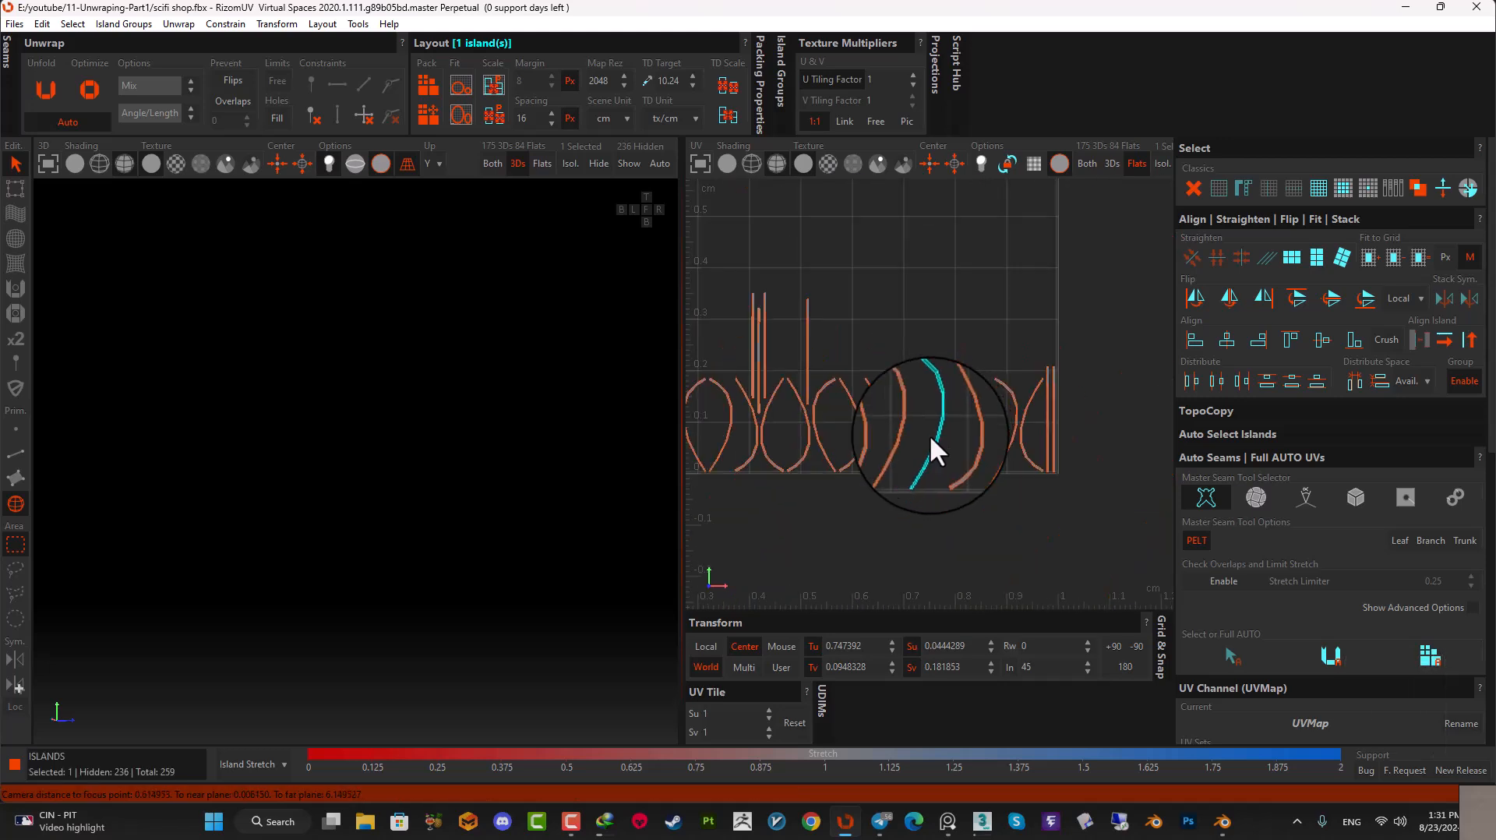
{"action": "left_click", "coordinate": [871, 342]}
{"action": "scroll", "coordinate": [829, 401], "scroll_direction": "down", "scroll_amount": 5}
{"action": "middle_click_drag", "start_coordinate": [803, 380], "coordinate": [820, 406], "text": "alt"}
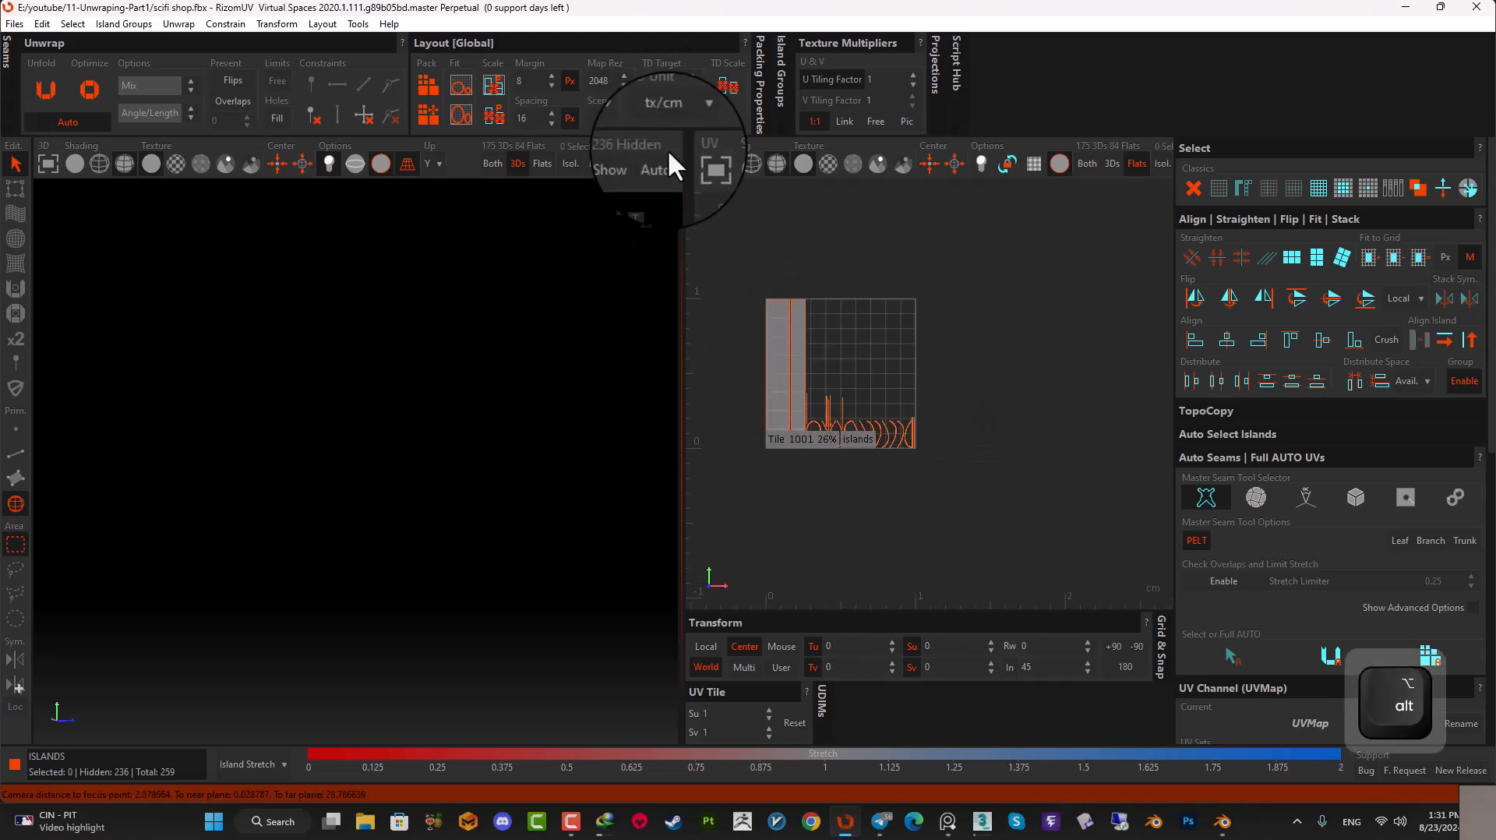
{"action": "left_click", "coordinate": [627, 162]}
- Select the row of curved panel islands along the front awning
{"action": "scroll", "coordinate": [408, 430], "scroll_direction": "up", "scroll_amount": 6}
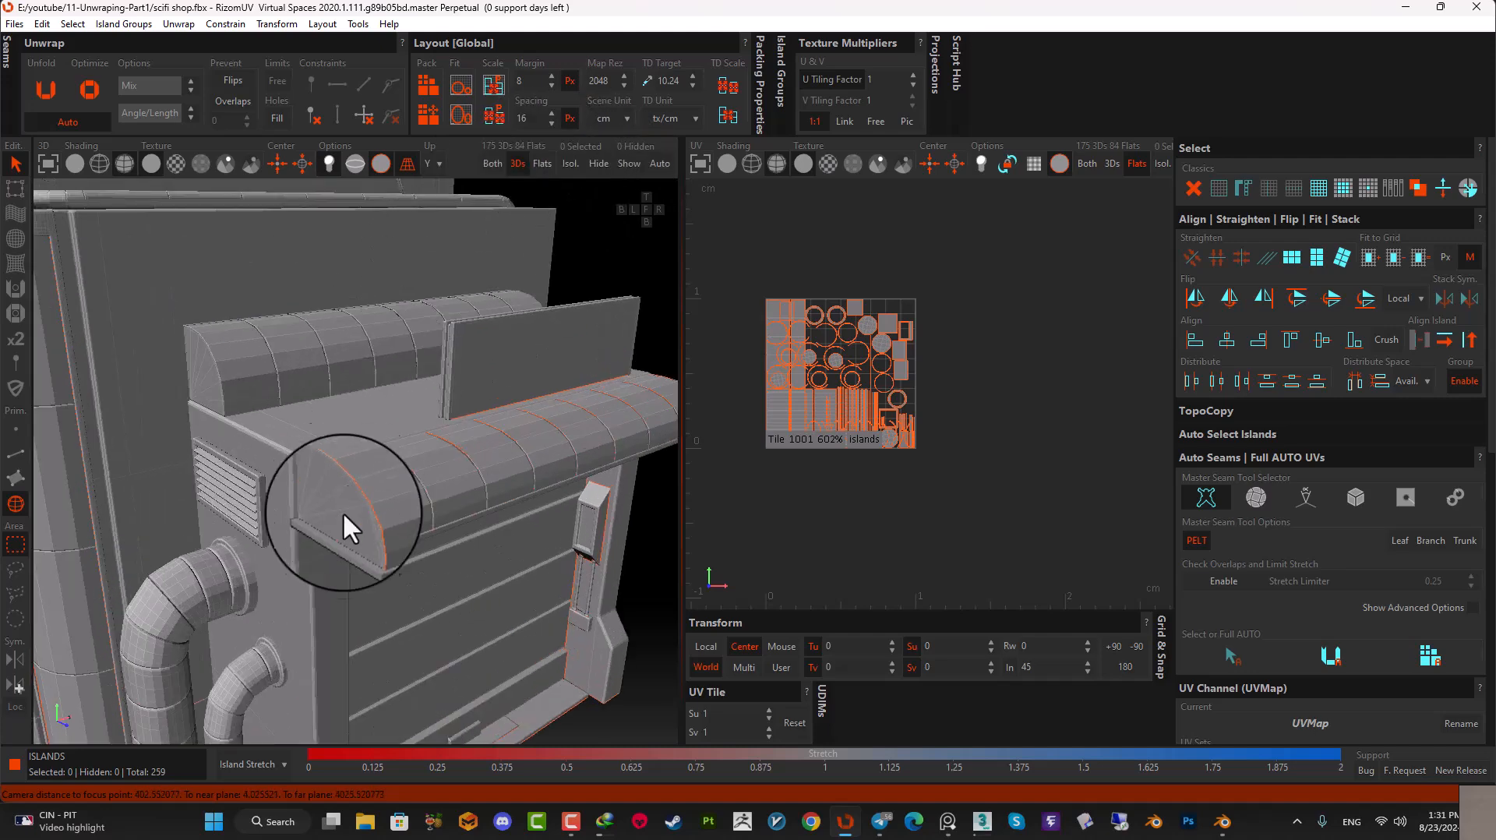
{"action": "left_click_drag", "start_coordinate": [421, 481], "coordinate": [399, 502], "text": "alt"}
{"action": "scroll", "coordinate": [399, 501], "scroll_direction": "up", "scroll_amount": 3}
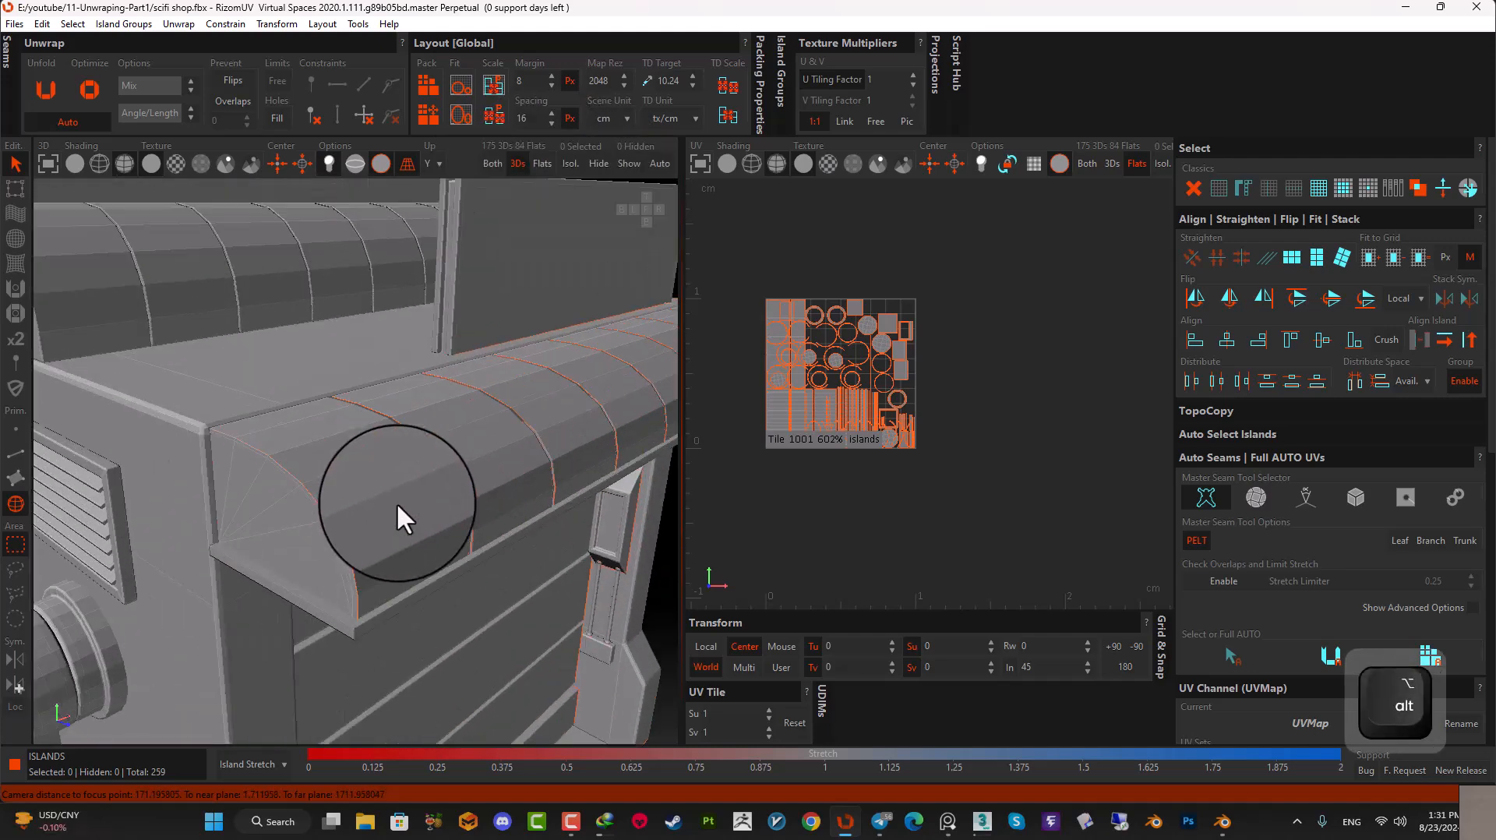
{"action": "left_click", "coordinate": [380, 480]}
{"action": "left_click", "coordinate": [457, 424], "text": "ctrl"}
{"action": "left_click", "coordinate": [535, 383], "text": "ctrl"}
{"action": "left_click_drag", "start_coordinate": [542, 384], "coordinate": [392, 459], "text": "alt"}
{"action": "left_click", "coordinate": [386, 464], "text": "ctrl"}
{"action": "left_click", "coordinate": [432, 426], "text": "ctrl"}
{"action": "left_click", "coordinate": [483, 410], "text": "ctrl"}
{"action": "left_click", "coordinate": [543, 391], "text": "ctrl"}
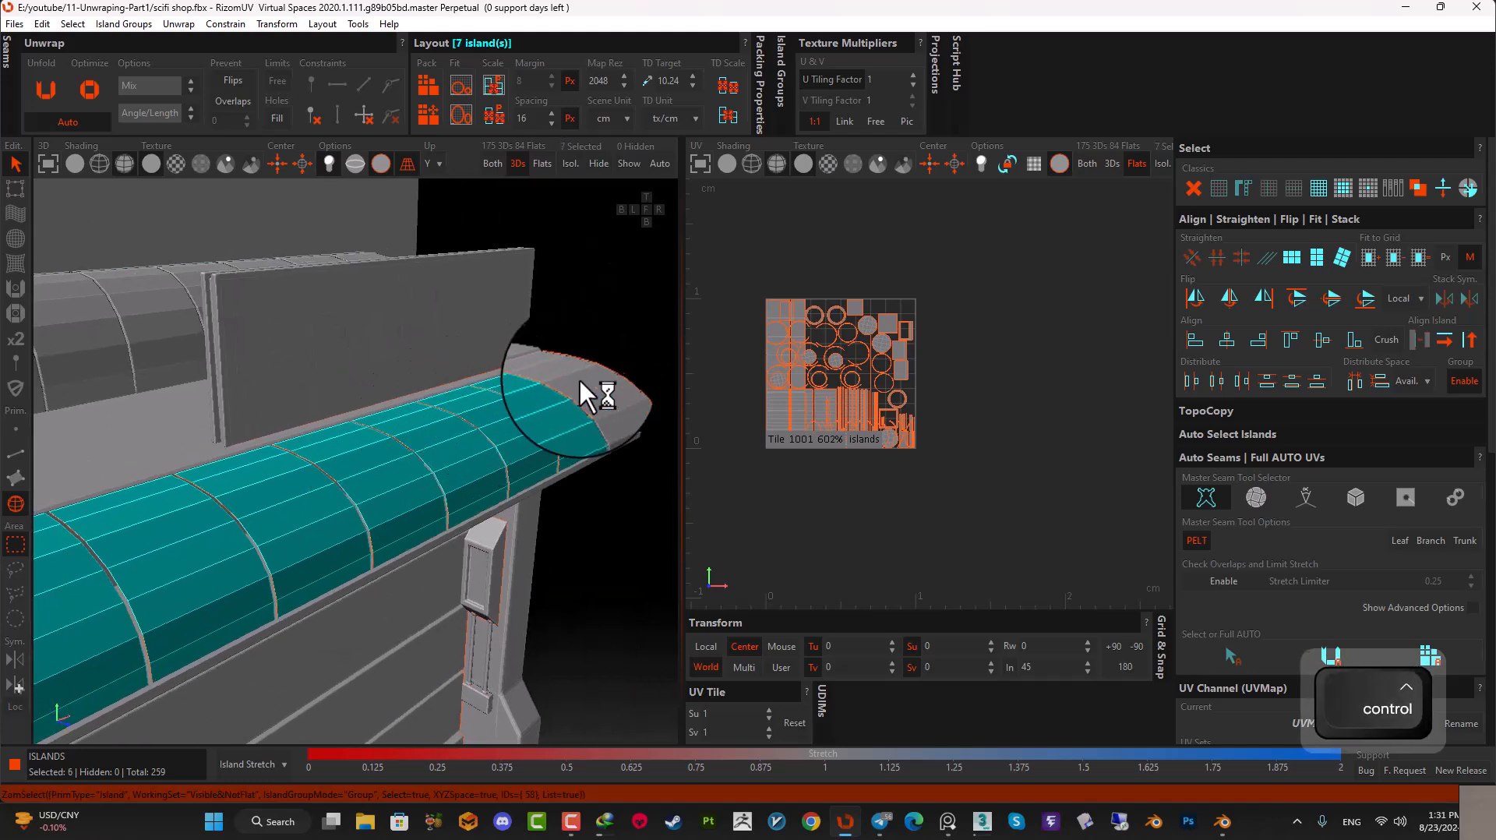
{"action": "left_click", "coordinate": [575, 383], "text": "ctrl"}
- Add the remaining end pieces of the front awning to the selection and unfold all its islands
{"action": "scroll", "coordinate": [495, 469], "scroll_direction": "down", "scroll_amount": 3}
{"action": "left_click_drag", "start_coordinate": [495, 469], "coordinate": [326, 532], "text": "alt"}
{"action": "left_click", "coordinate": [360, 502], "text": "ctrl"}
{"action": "left_click_drag", "start_coordinate": [378, 490], "coordinate": [424, 497], "text": "alt"}
{"action": "left_click", "coordinate": [494, 508], "text": "ctrl"}
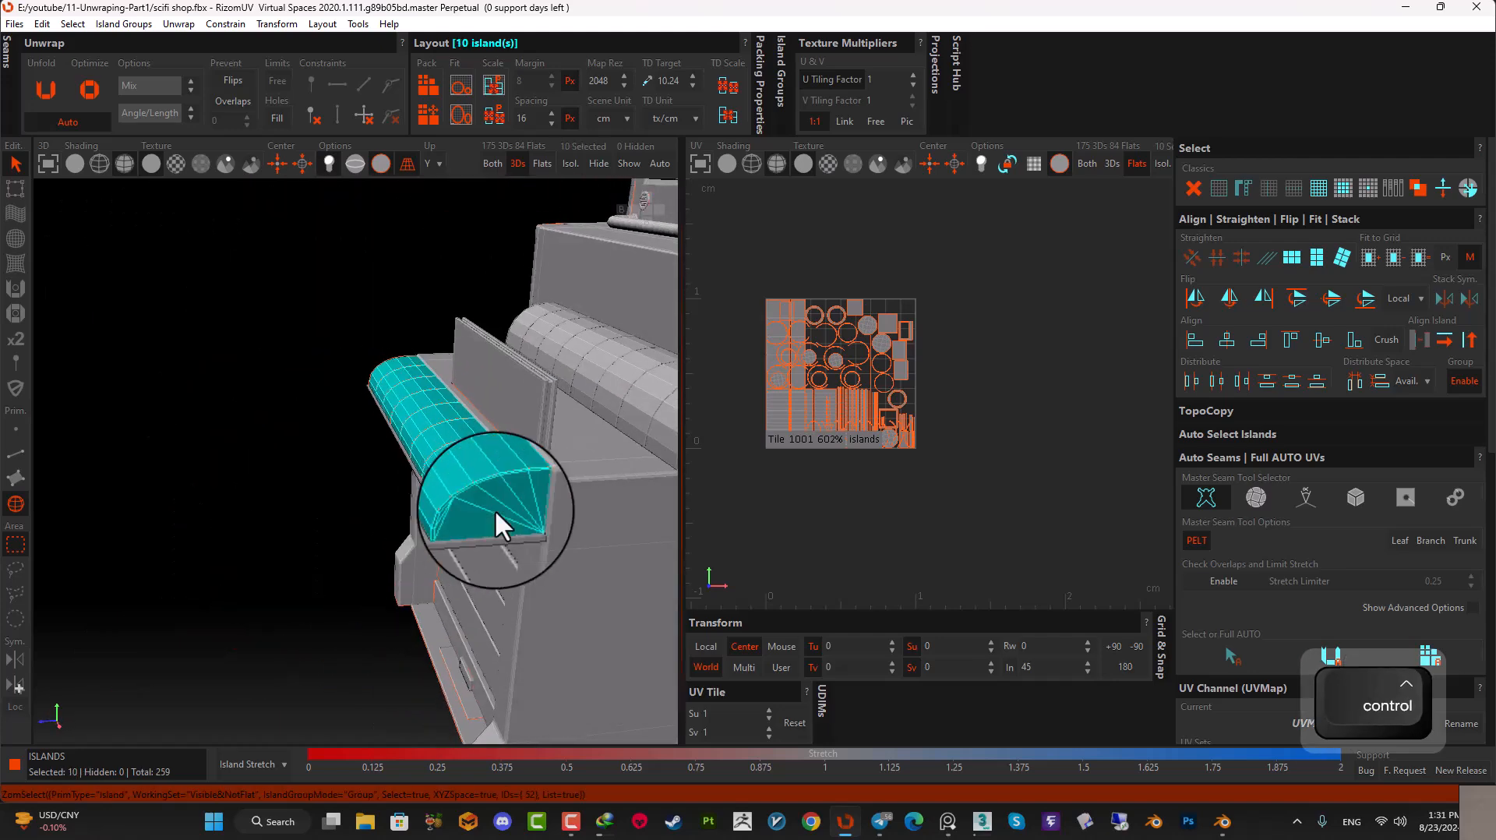
{"action": "key", "text": "u"}
- Select the flat board under the front awning and isolate it
{"action": "scroll", "coordinate": [497, 509], "scroll_direction": "up", "scroll_amount": 3}
{"action": "left_click_drag", "start_coordinate": [469, 513], "coordinate": [429, 518], "text": "alt"}
{"action": "left_click", "coordinate": [429, 517]}
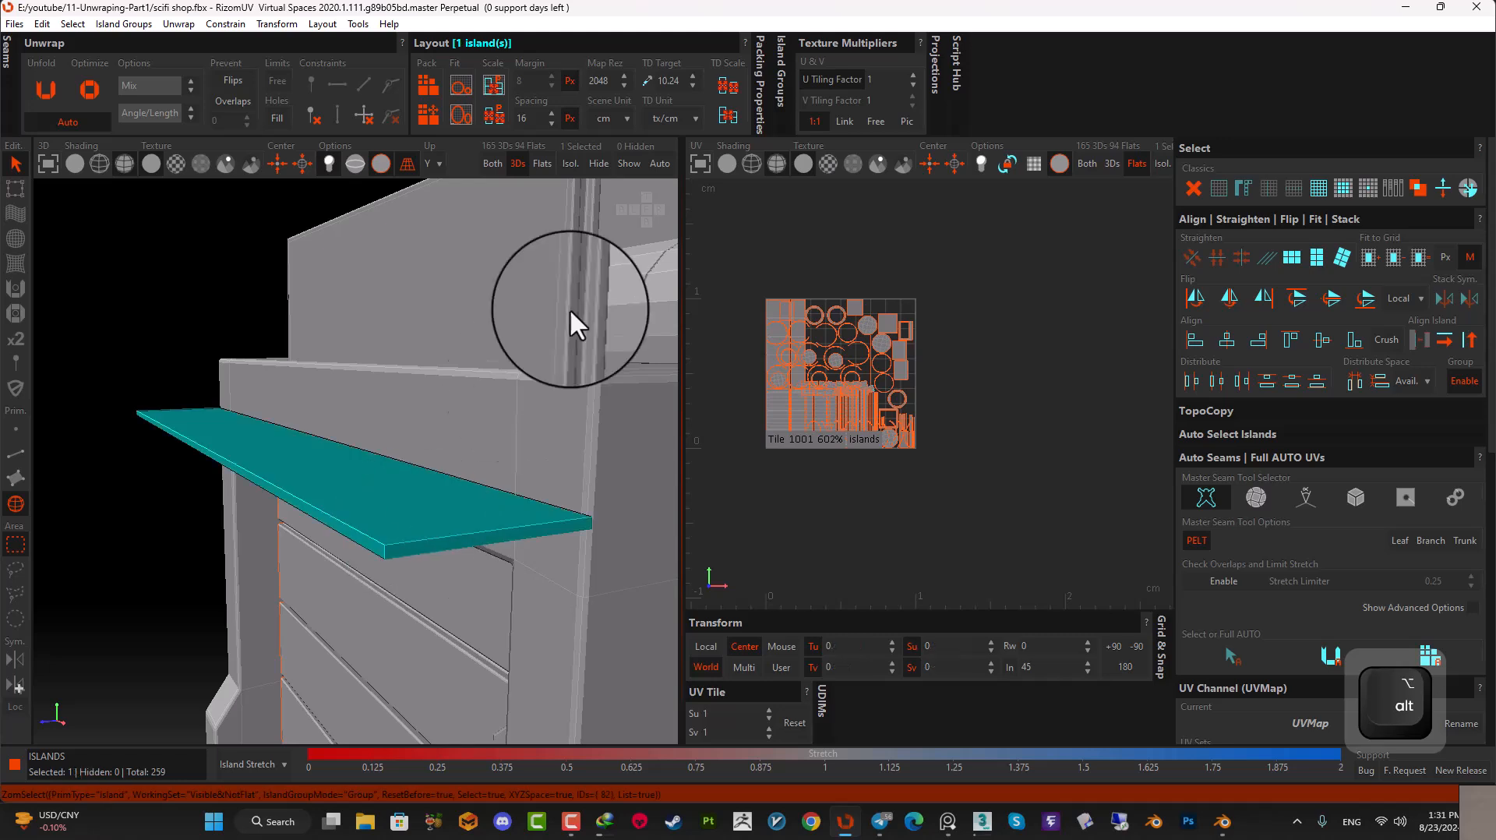
{"action": "left_click", "coordinate": [575, 168]}
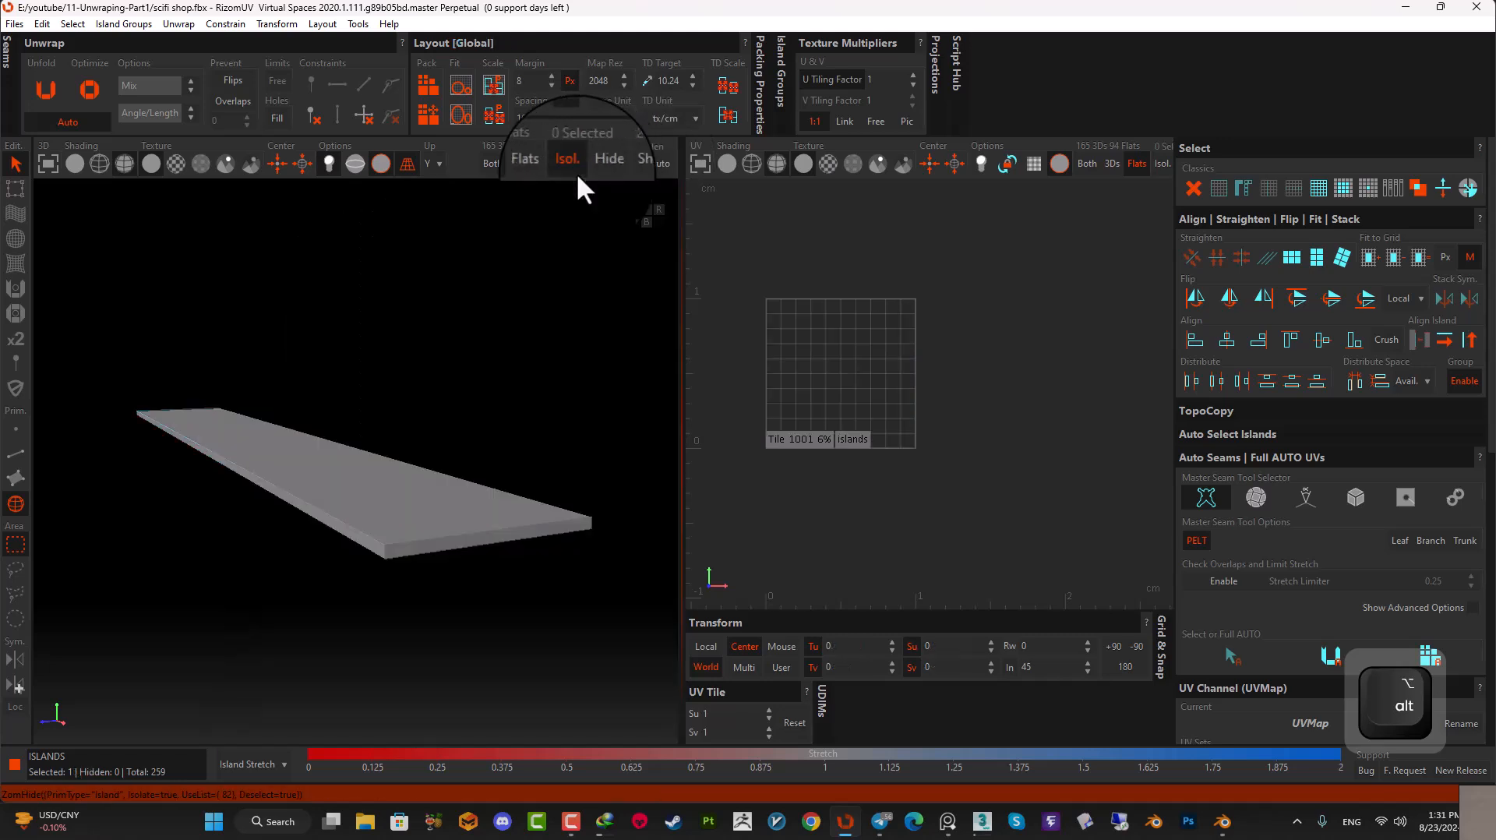
- Select the upper, lower and vertical edges meeting at the board's near corner as seams
{"action": "left_click", "coordinate": [15, 455]}
{"action": "scroll", "coordinate": [318, 534], "scroll_direction": "up", "scroll_amount": 5}
{"action": "left_click_drag", "start_coordinate": [597, 584], "coordinate": [456, 582], "text": "alt"}
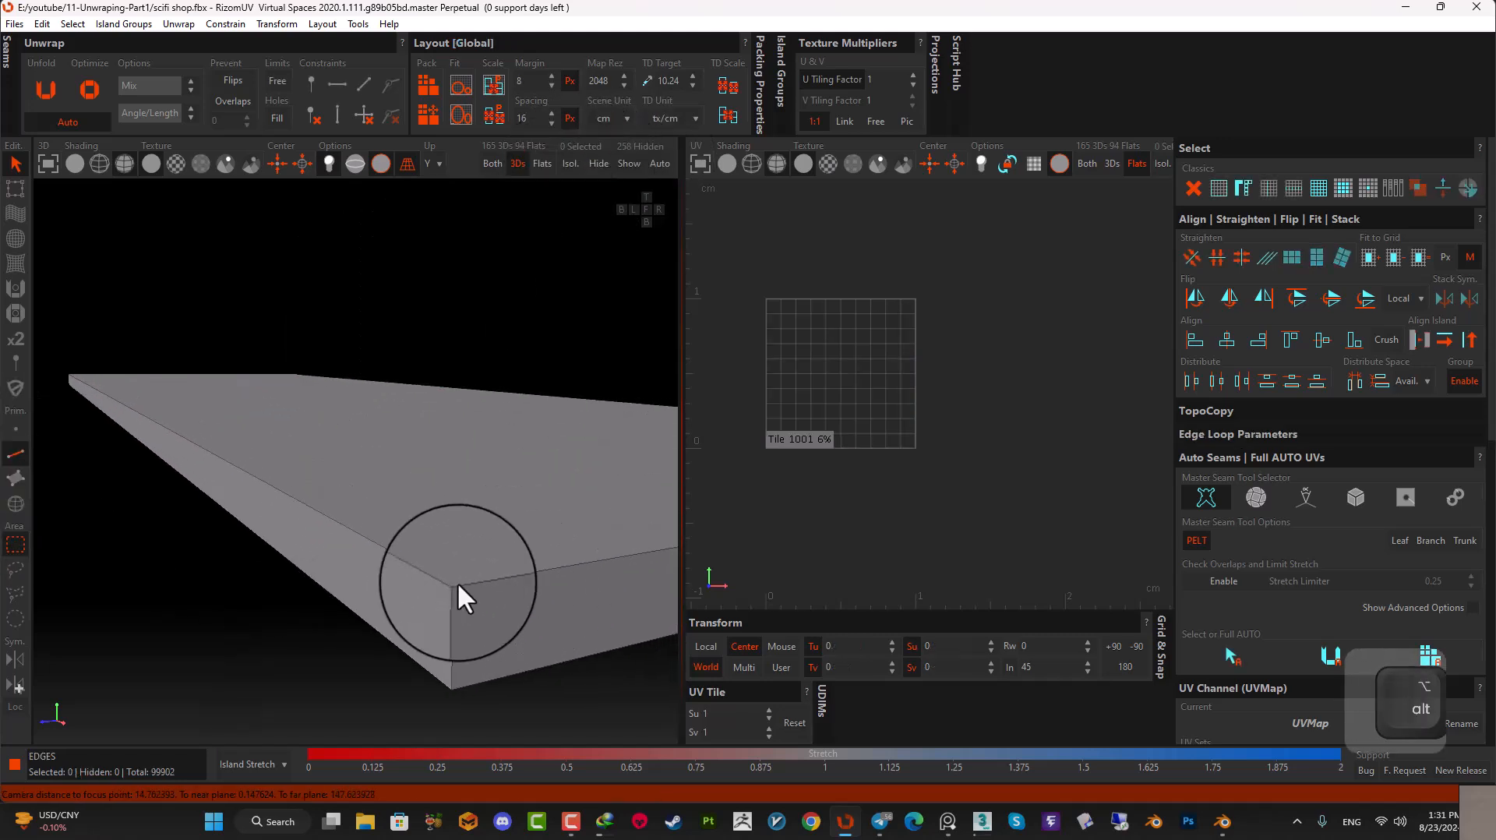
{"action": "scroll", "coordinate": [455, 582], "scroll_direction": "up", "scroll_amount": 2}
{"action": "left_click", "coordinate": [445, 575]}
{"action": "left_click", "coordinate": [455, 609], "text": "ctrl"}
{"action": "left_click", "coordinate": [465, 583], "text": "ctrl"}
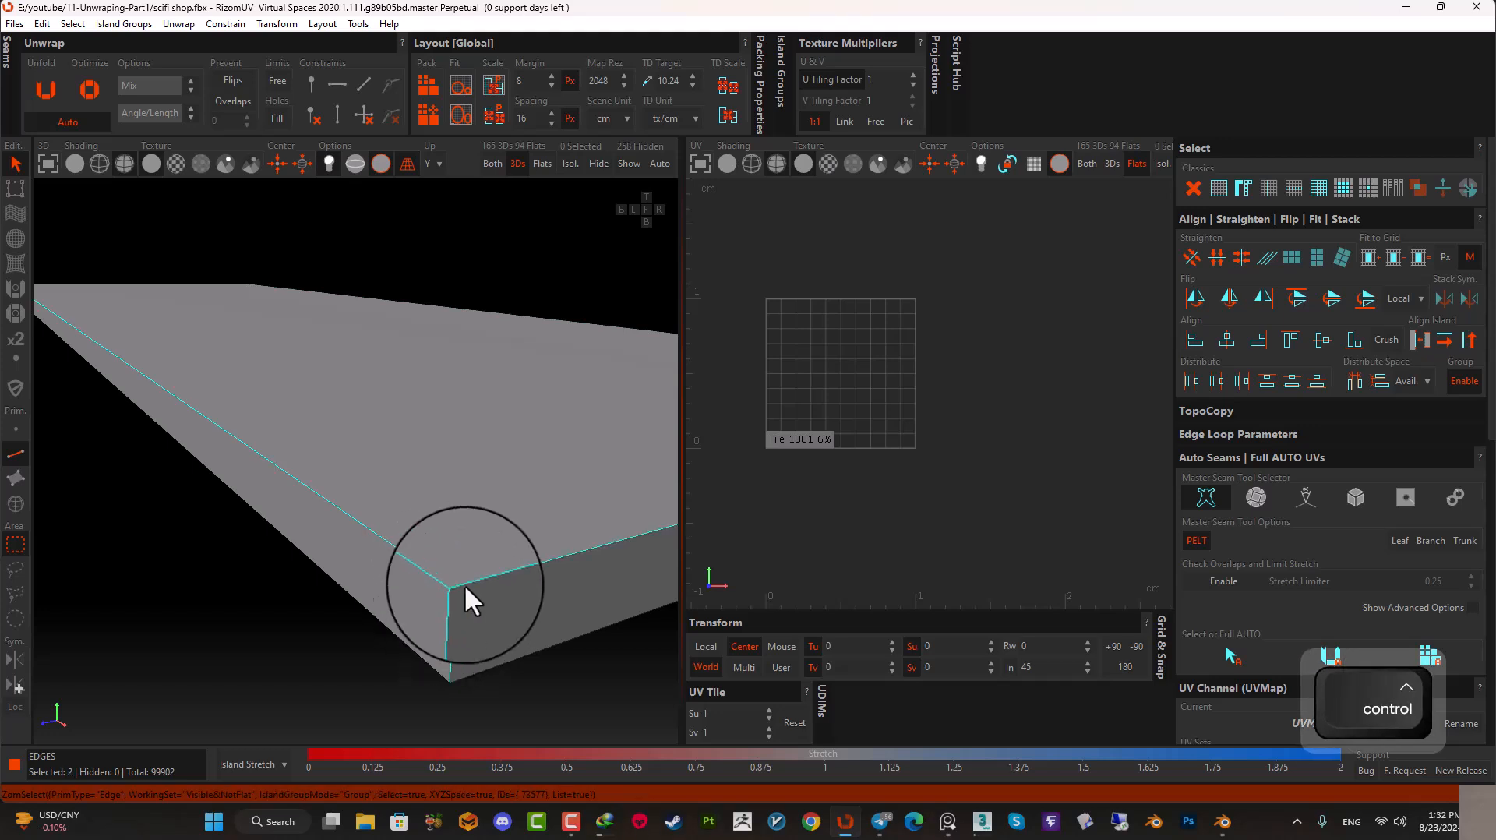
{"action": "double_click", "coordinate": [392, 632], "text": "ctrl"}
{"action": "left_click", "coordinate": [497, 665], "text": "ctrl"}
- Add the board's remaining corner and far-end edges to the selection and cut the seams
{"action": "scroll", "coordinate": [492, 660], "scroll_direction": "down", "scroll_amount": 2}
{"action": "left_click_drag", "start_coordinate": [482, 653], "coordinate": [597, 572], "text": "alt"}
{"action": "left_click_drag", "start_coordinate": [600, 564], "coordinate": [509, 677], "text": "ctrl"}
{"action": "scroll", "coordinate": [503, 642], "scroll_direction": "down", "scroll_amount": 4}
{"action": "middle_click_drag", "start_coordinate": [524, 573], "coordinate": [286, 611], "text": "alt"}
{"action": "left_click_drag", "start_coordinate": [510, 385], "coordinate": [114, 547], "text": "ctrl"}
{"action": "left_click_drag", "start_coordinate": [322, 481], "coordinate": [429, 465], "text": "alt"}
{"action": "key", "text": "c"}
- Select all islands of the board, unfold them and unhide the rest of the model
{"action": "left_click", "coordinate": [14, 504]}
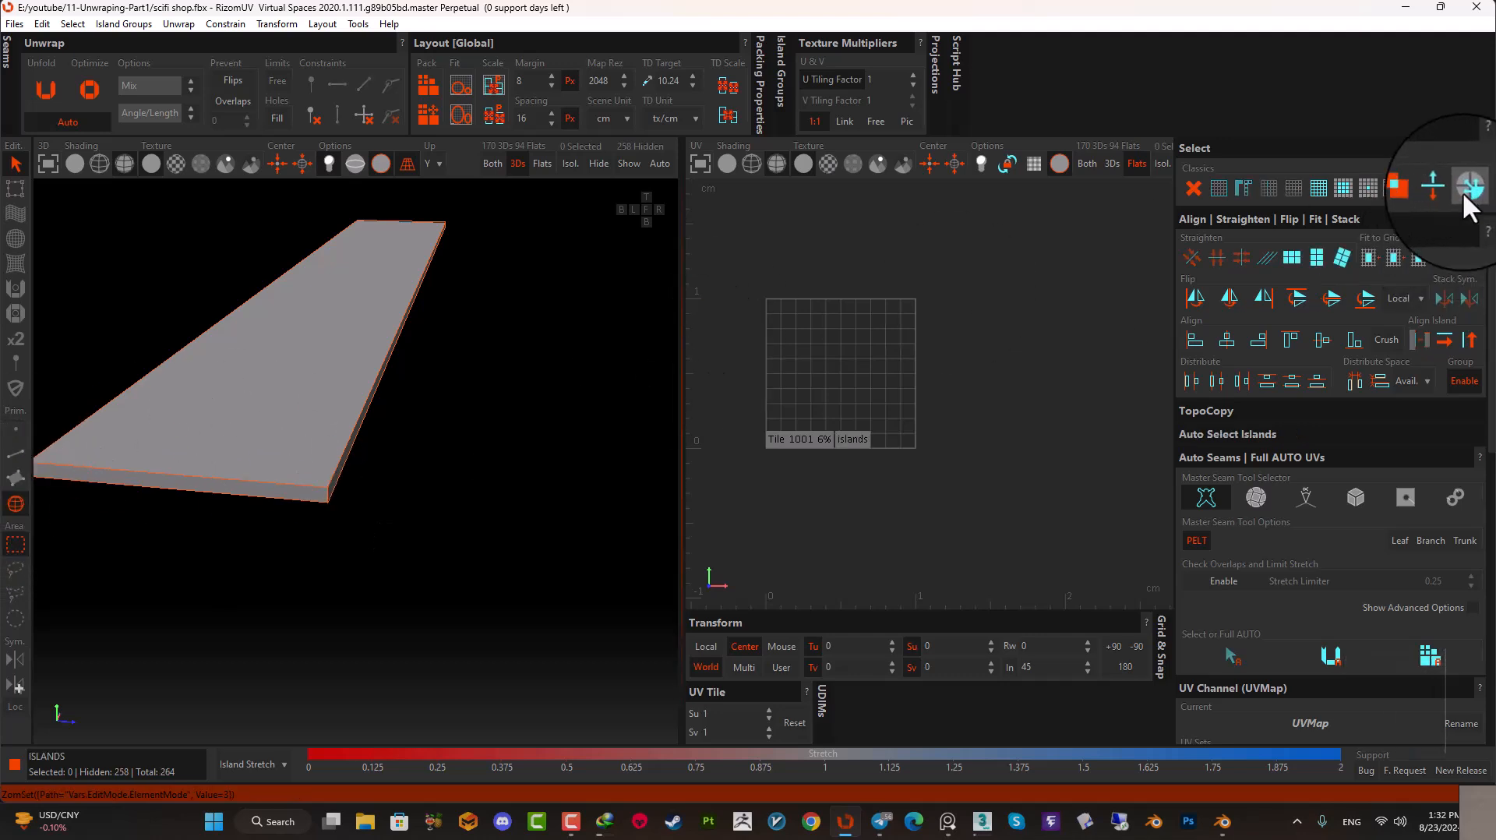
{"action": "left_click", "coordinate": [347, 409]}
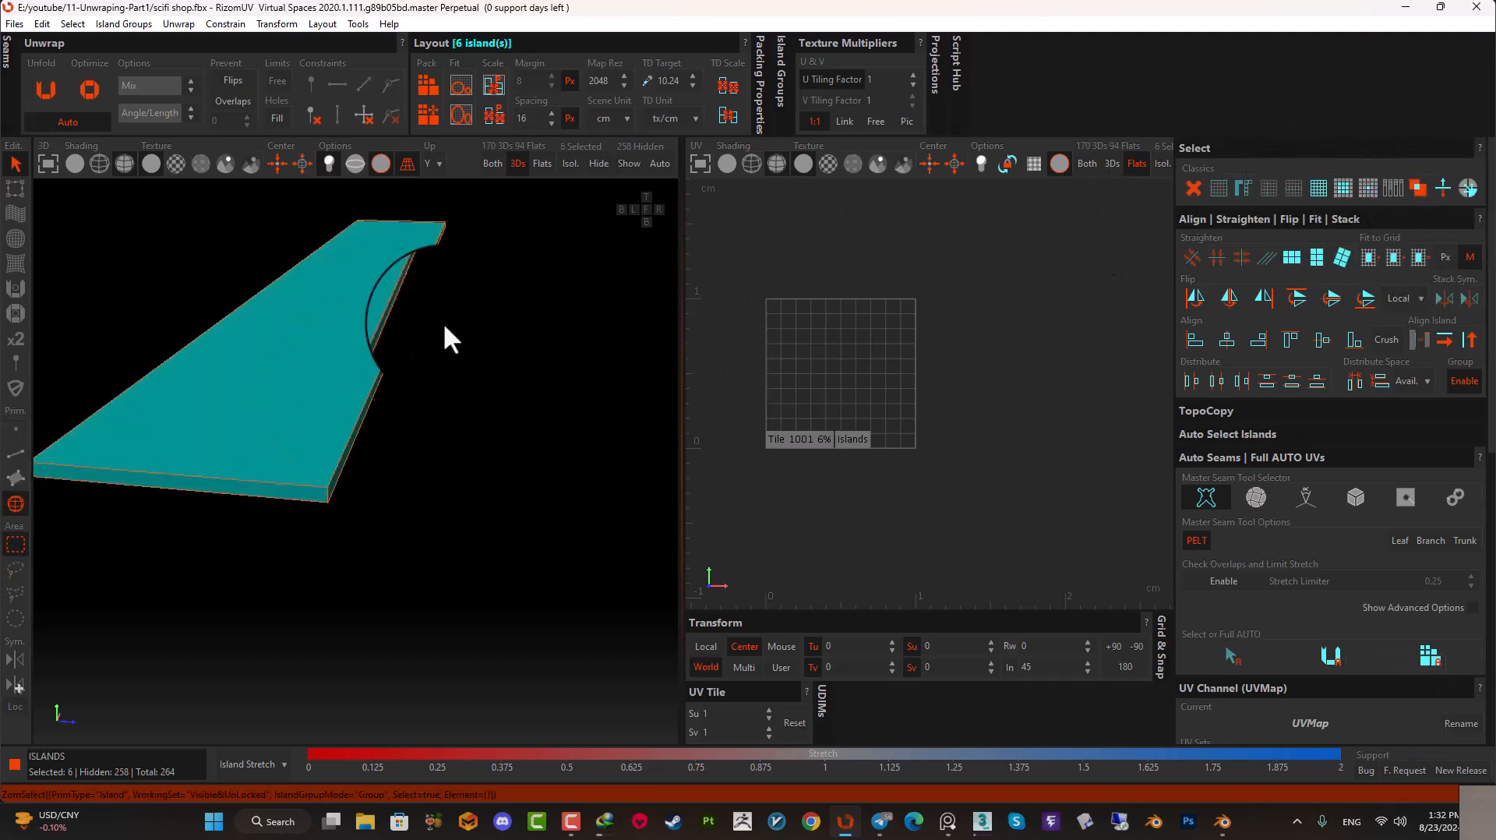
{"action": "key", "text": "u"}
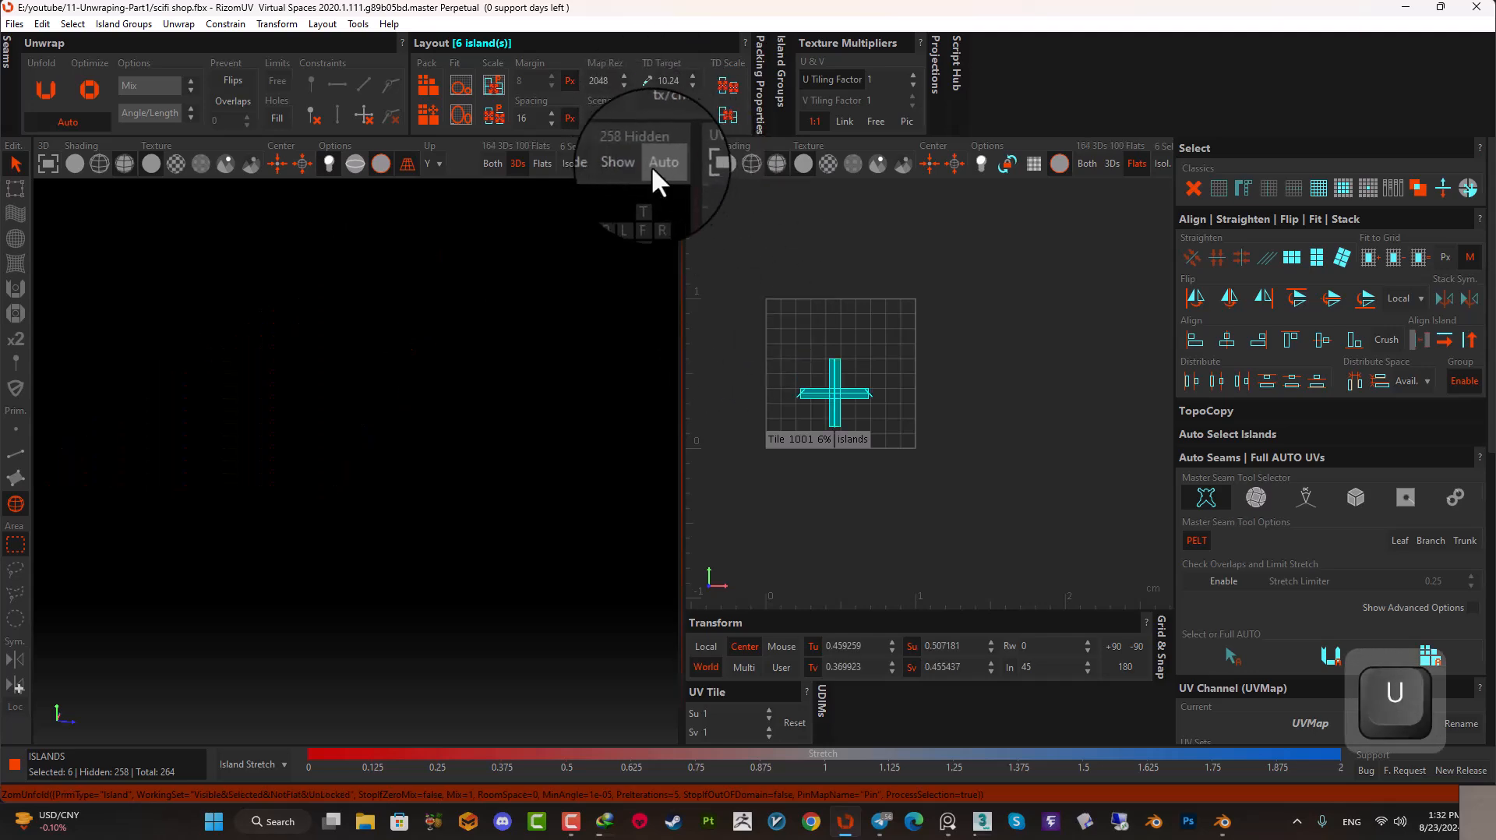
{"action": "left_click", "coordinate": [628, 163]}
- Select the horizontal panel with the round recess below the door canopy and isolate it
{"action": "left_click_drag", "start_coordinate": [384, 487], "coordinate": [350, 490], "text": "alt"}
{"action": "middle_click_drag", "start_coordinate": [509, 400], "coordinate": [468, 497], "text": "alt"}
{"action": "scroll", "coordinate": [499, 431], "scroll_direction": "down", "scroll_amount": 5}
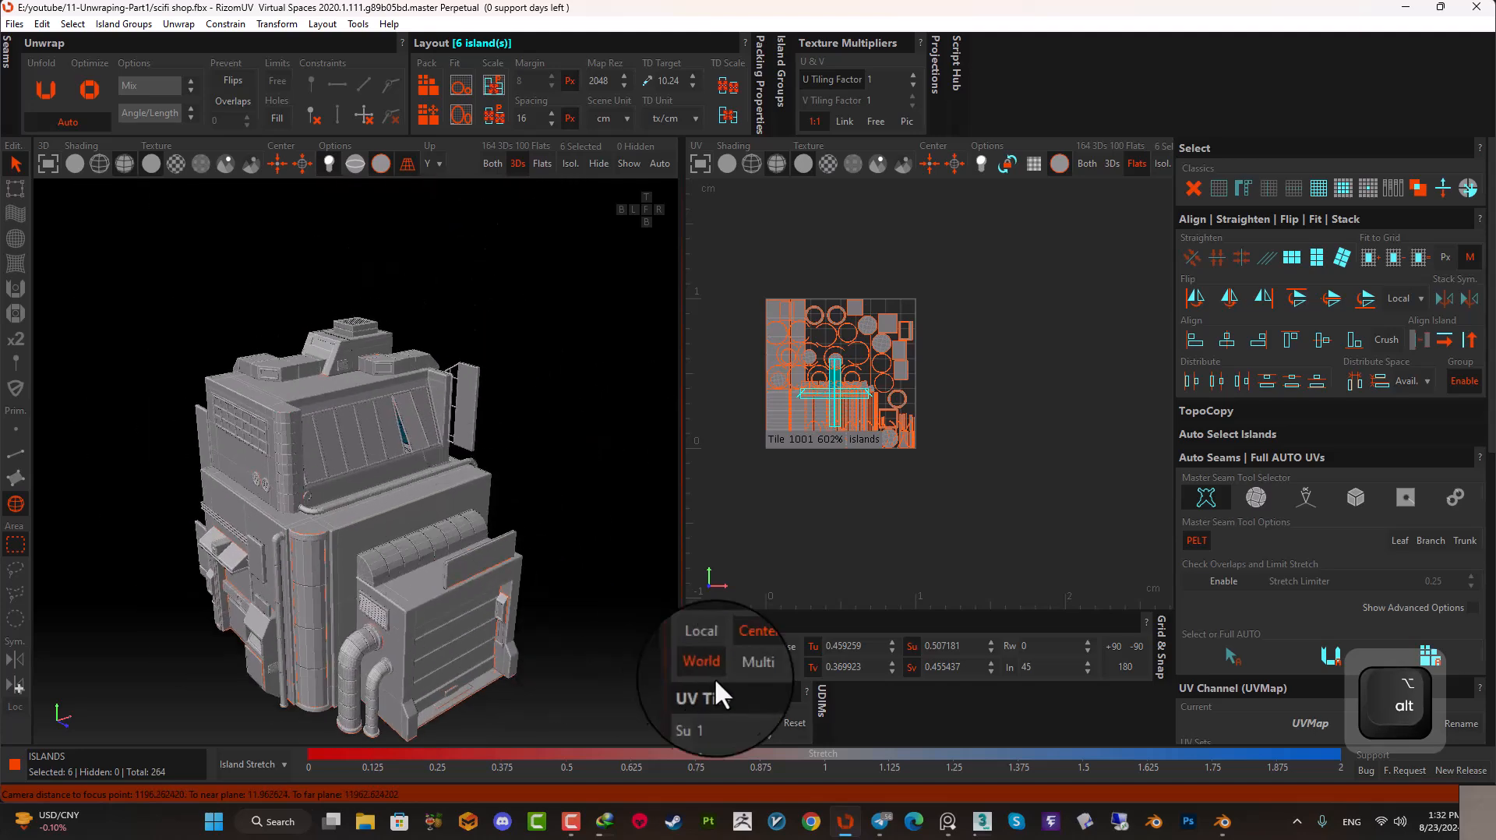
{"action": "scroll", "coordinate": [434, 632], "scroll_direction": "up", "scroll_amount": 2}
{"action": "middle_click_drag", "start_coordinate": [462, 607], "coordinate": [523, 492], "text": "alt"}
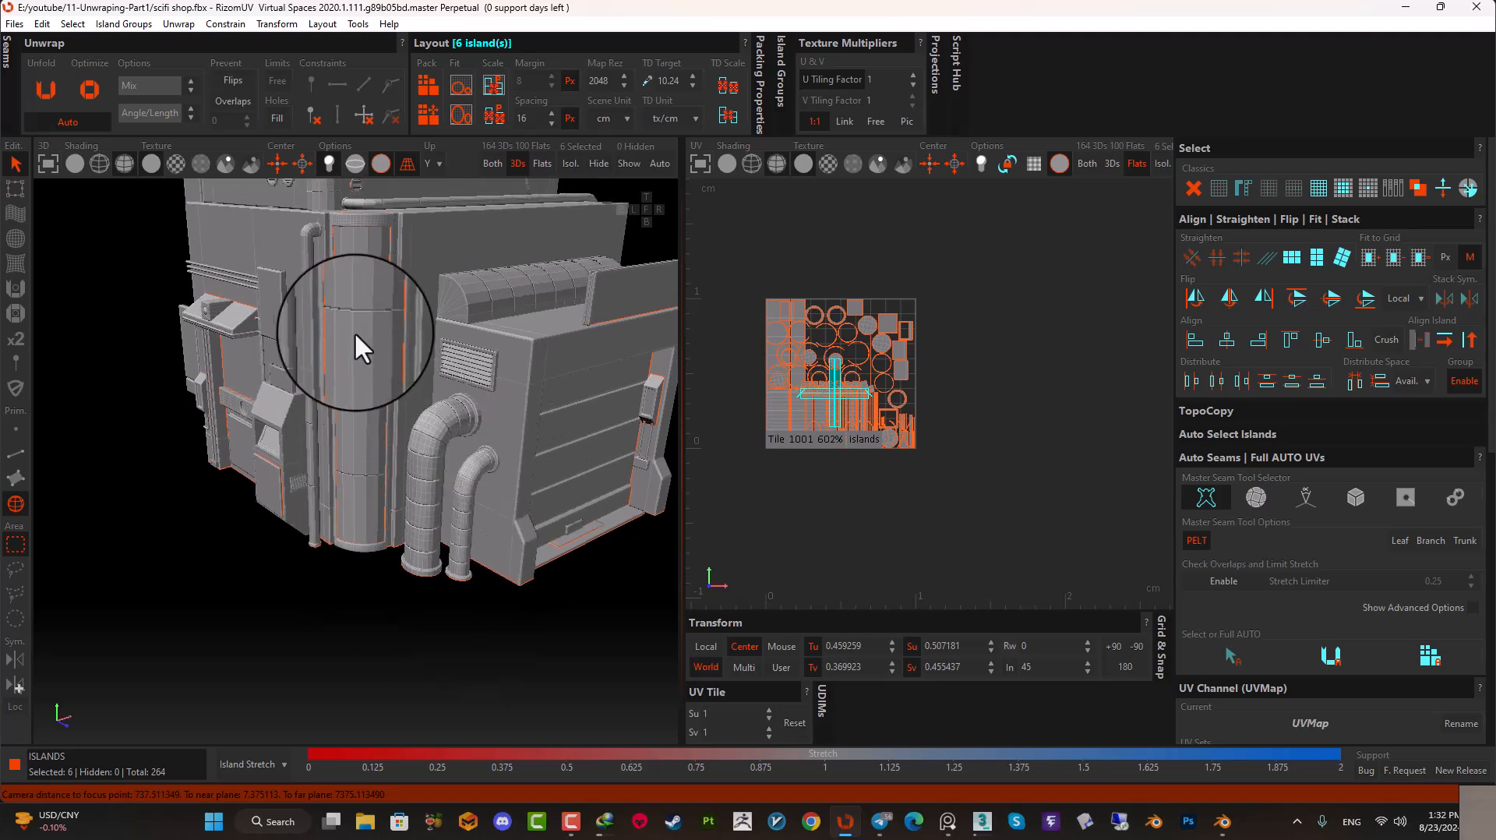
{"action": "middle_click_drag", "start_coordinate": [428, 399], "coordinate": [547, 430], "text": "alt"}
{"action": "scroll", "coordinate": [445, 460], "scroll_direction": "up", "scroll_amount": 4}
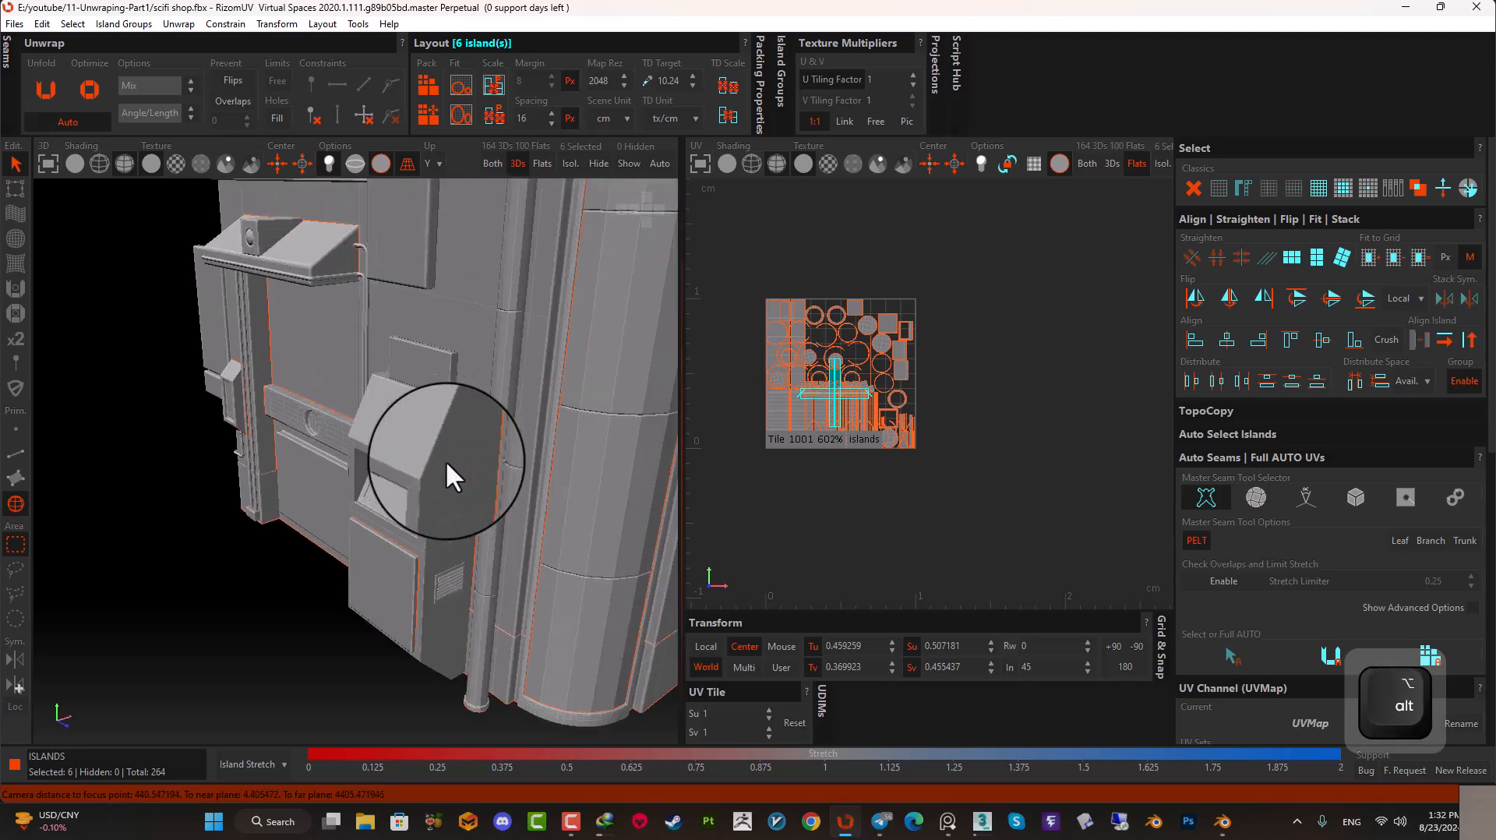
{"action": "left_click_drag", "start_coordinate": [375, 444], "coordinate": [434, 419], "text": "alt"}
{"action": "middle_click_drag", "start_coordinate": [417, 435], "coordinate": [452, 472], "text": "alt"}
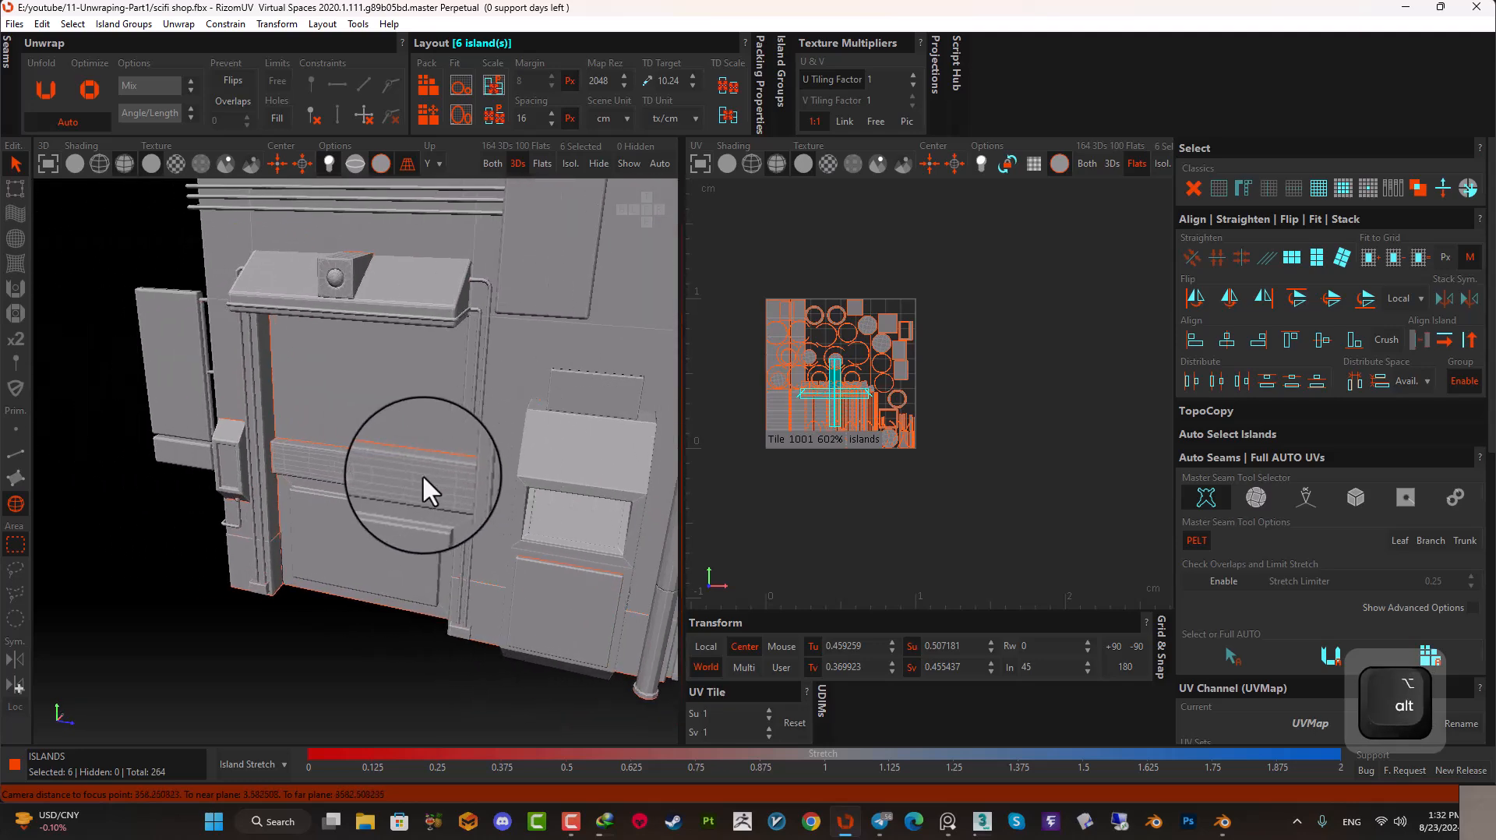
{"action": "left_click", "coordinate": [422, 474]}
{"action": "left_click", "coordinate": [574, 169]}
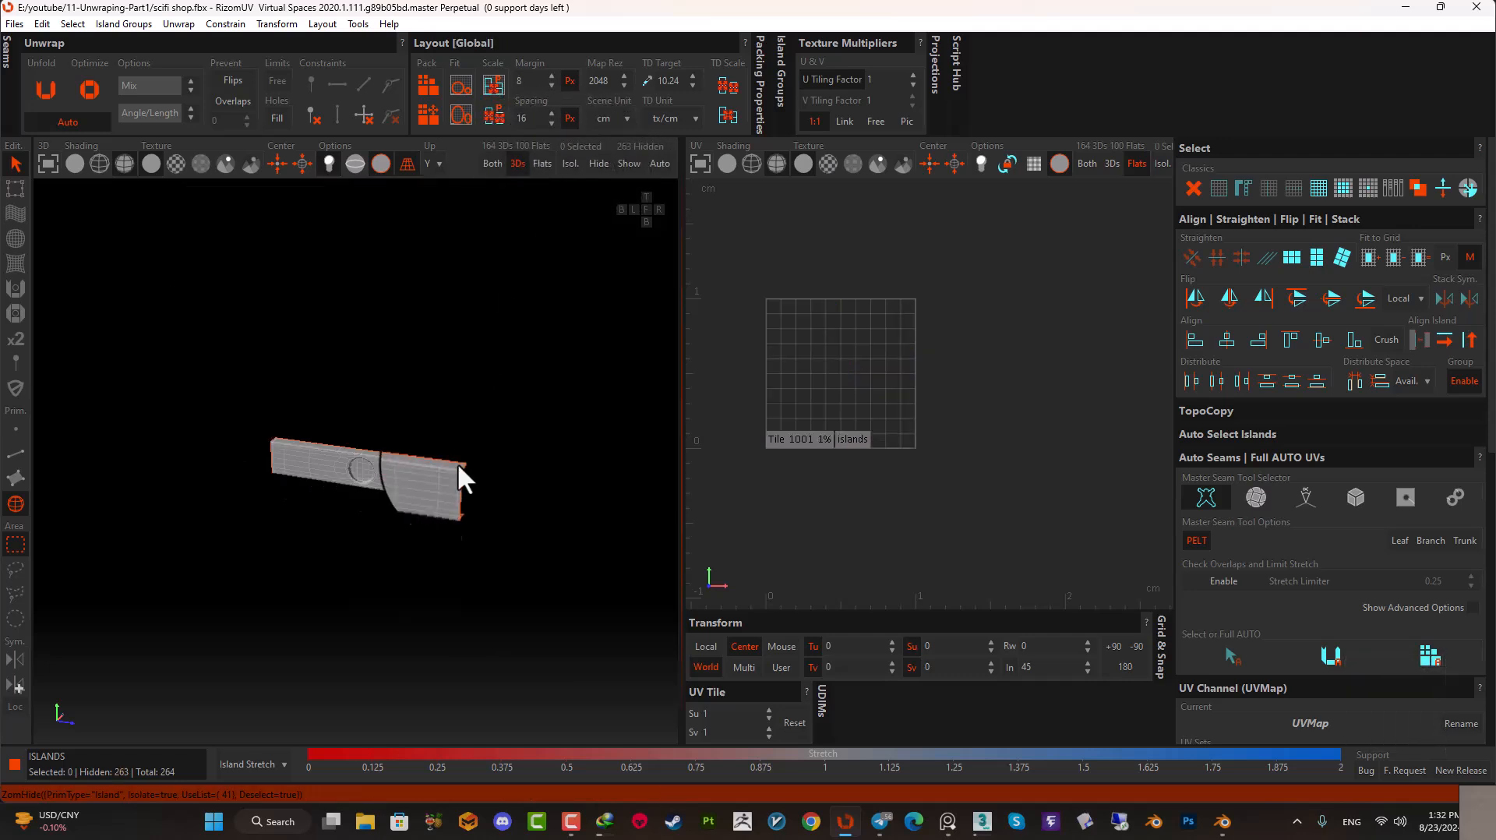
- Select the panel's upper front edge from one end corner across past the round recess
{"action": "scroll", "coordinate": [456, 465], "scroll_direction": "up", "scroll_amount": 6}
{"action": "mouse_move", "coordinate": [447, 475]}
{"action": "left_mouse_down", "text": "alt"}
{"action": "mouse_move", "coordinate": [423, 472]}
{"action": "mouse_move", "coordinate": [443, 479]}
{"action": "left_mouse_up", "text": "alt"}
{"action": "scroll", "coordinate": [451, 479], "scroll_direction": "up", "scroll_amount": 4}
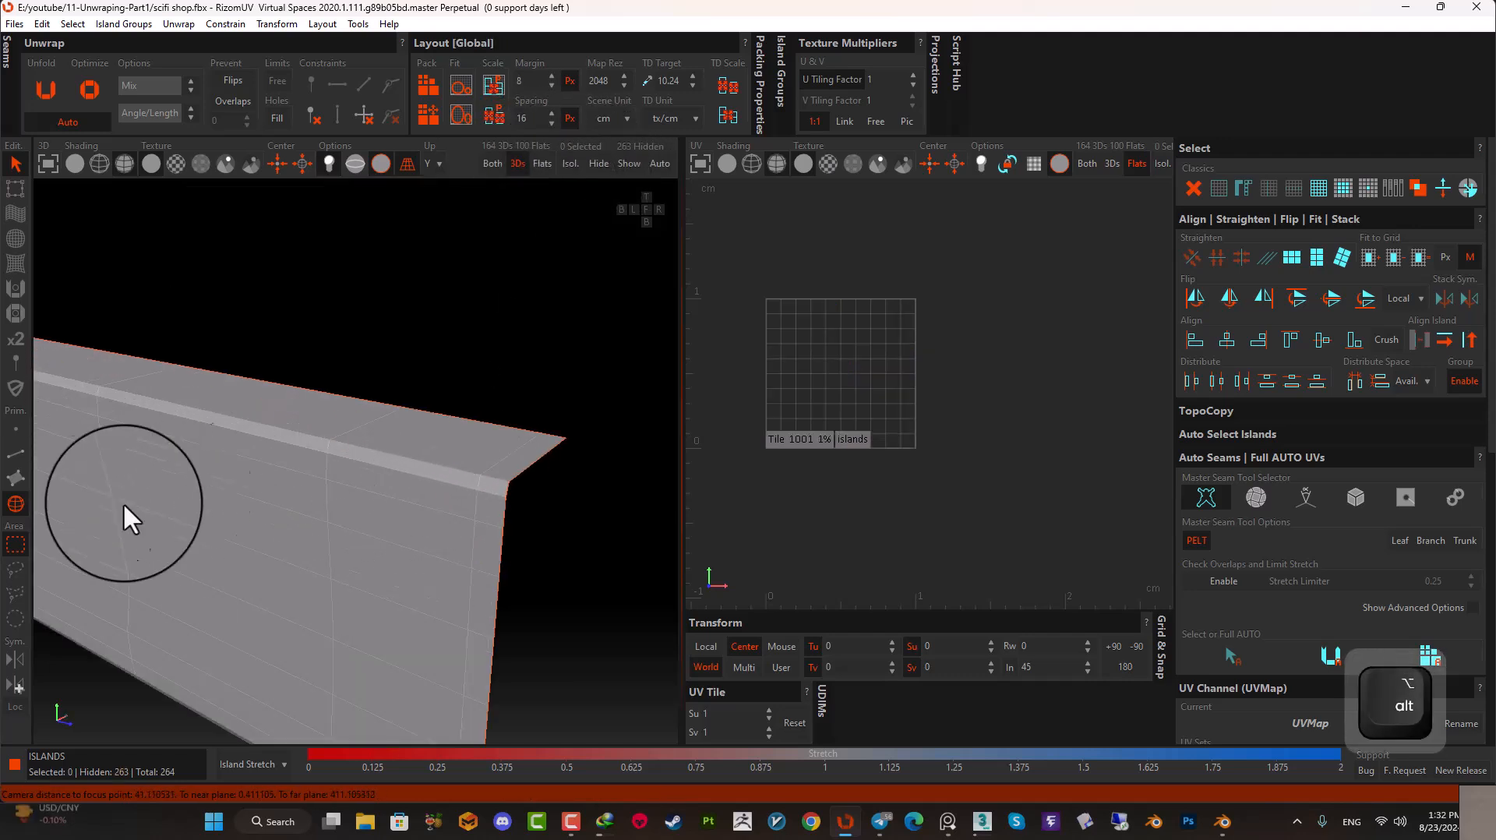
{"action": "left_click", "coordinate": [15, 454]}
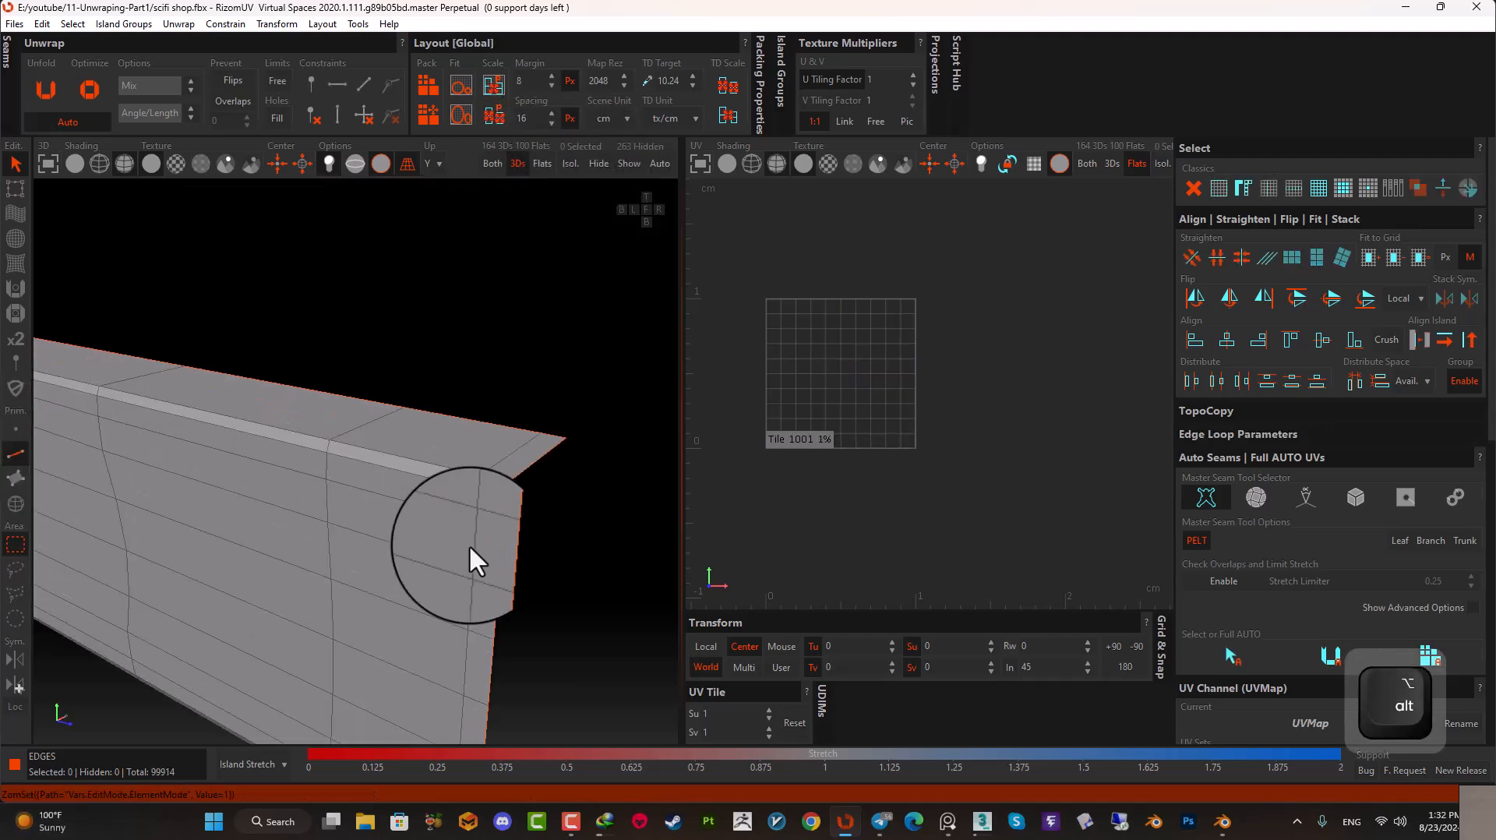
{"action": "left_click", "coordinate": [497, 480], "text": "ctrl"}
{"action": "left_click_drag", "start_coordinate": [497, 479], "coordinate": [364, 540], "text": "alt"}
{"action": "middle_click_drag", "start_coordinate": [363, 541], "coordinate": [409, 545], "text": "alt"}
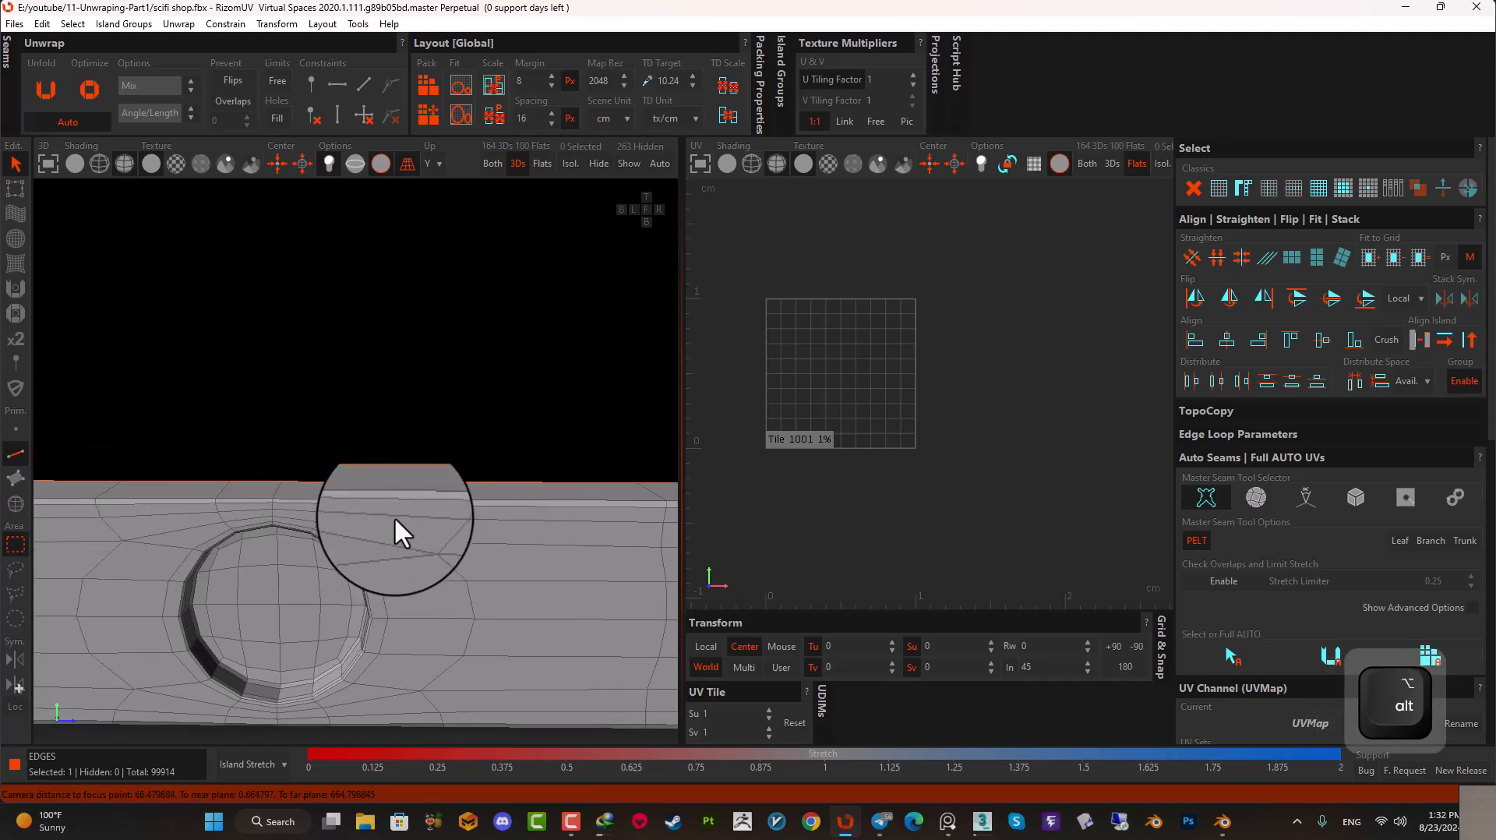
{"action": "scroll", "coordinate": [450, 531], "scroll_direction": "down", "scroll_amount": 5}
{"action": "middle_click_drag", "start_coordinate": [644, 526], "coordinate": [586, 506], "text": "alt"}
{"action": "scroll", "coordinate": [422, 537], "scroll_direction": "up", "scroll_amount": 5}
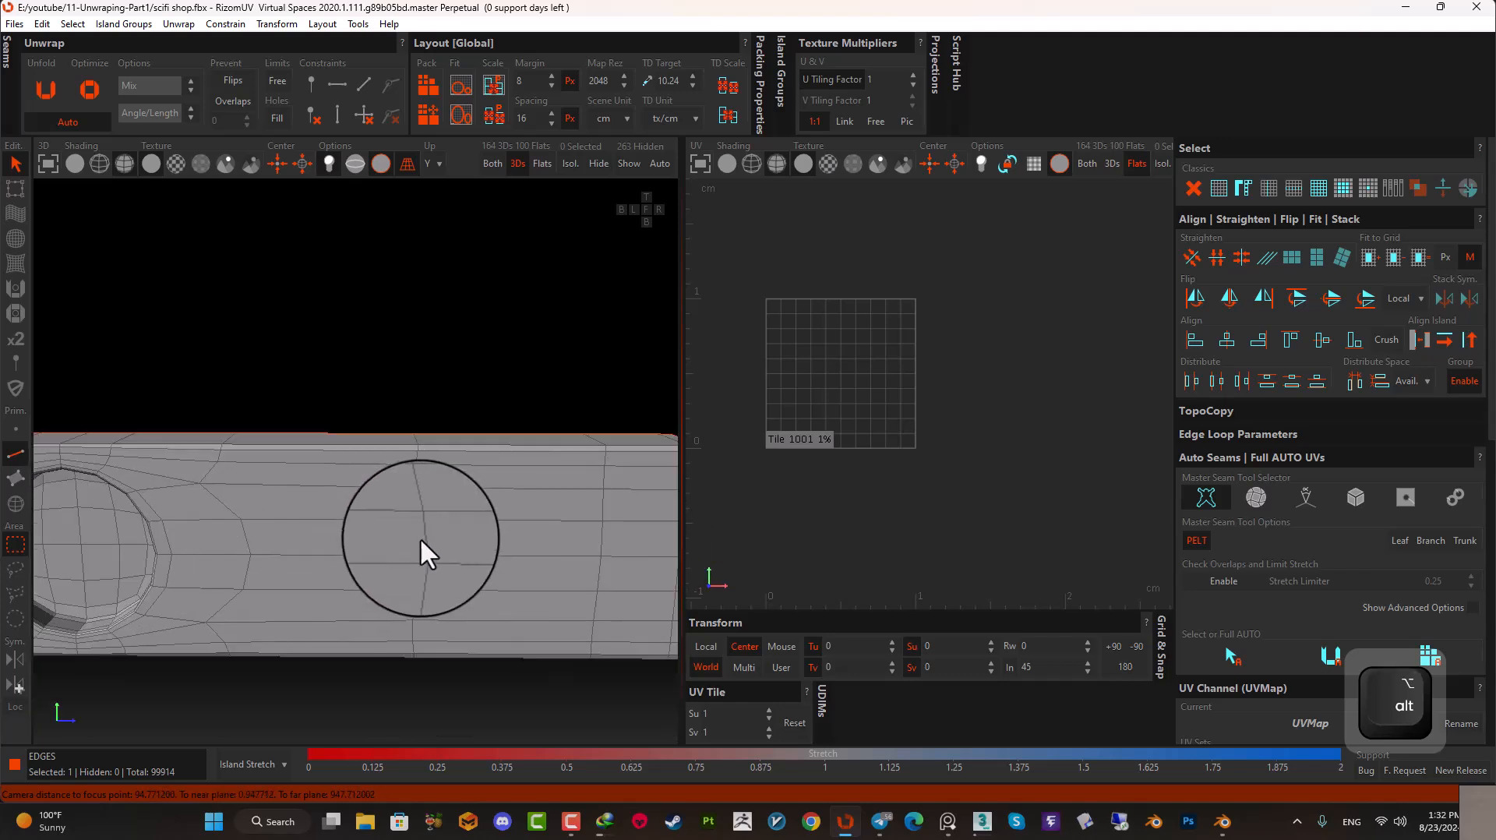
{"action": "middle_click_drag", "start_coordinate": [225, 570], "coordinate": [490, 577], "text": "alt"}
{"action": "scroll", "coordinate": [476, 545], "scroll_direction": "down", "scroll_amount": 3}
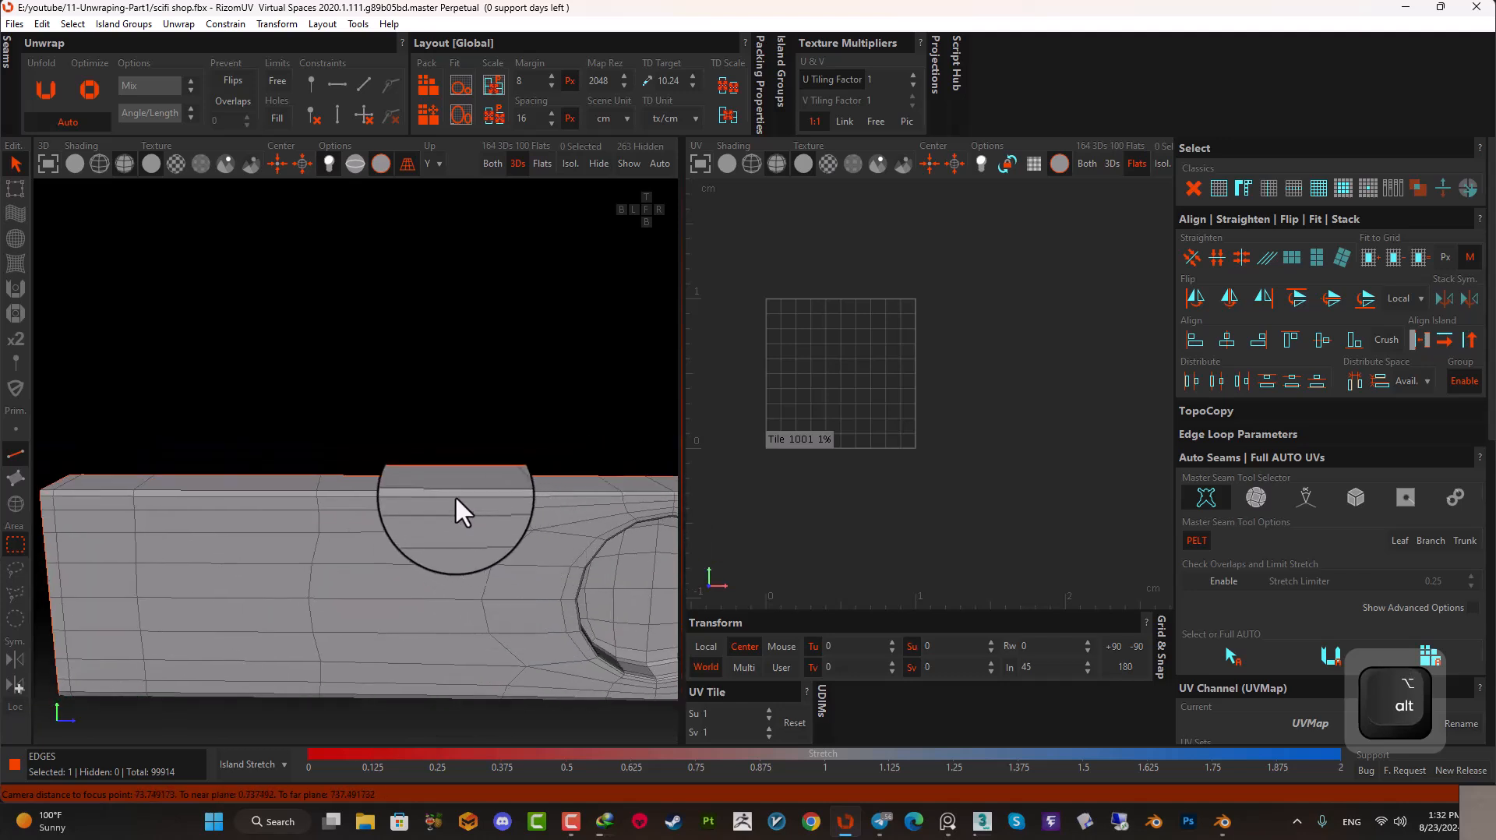
{"action": "double_click", "coordinate": [430, 496], "text": "shift"}
- Extend the seam selection along the upper front edge to the panel's opposite end
{"action": "scroll", "coordinate": [431, 506], "scroll_direction": "down", "scroll_amount": 3}
{"action": "middle_click_drag", "start_coordinate": [647, 511], "coordinate": [324, 531], "text": "alt"}
{"action": "middle_click_drag", "start_coordinate": [229, 572], "coordinate": [415, 553], "text": "alt"}
{"action": "left_click_drag", "start_coordinate": [414, 553], "coordinate": [462, 548], "text": "alt"}
{"action": "scroll", "coordinate": [338, 492], "scroll_direction": "up", "scroll_amount": 3}
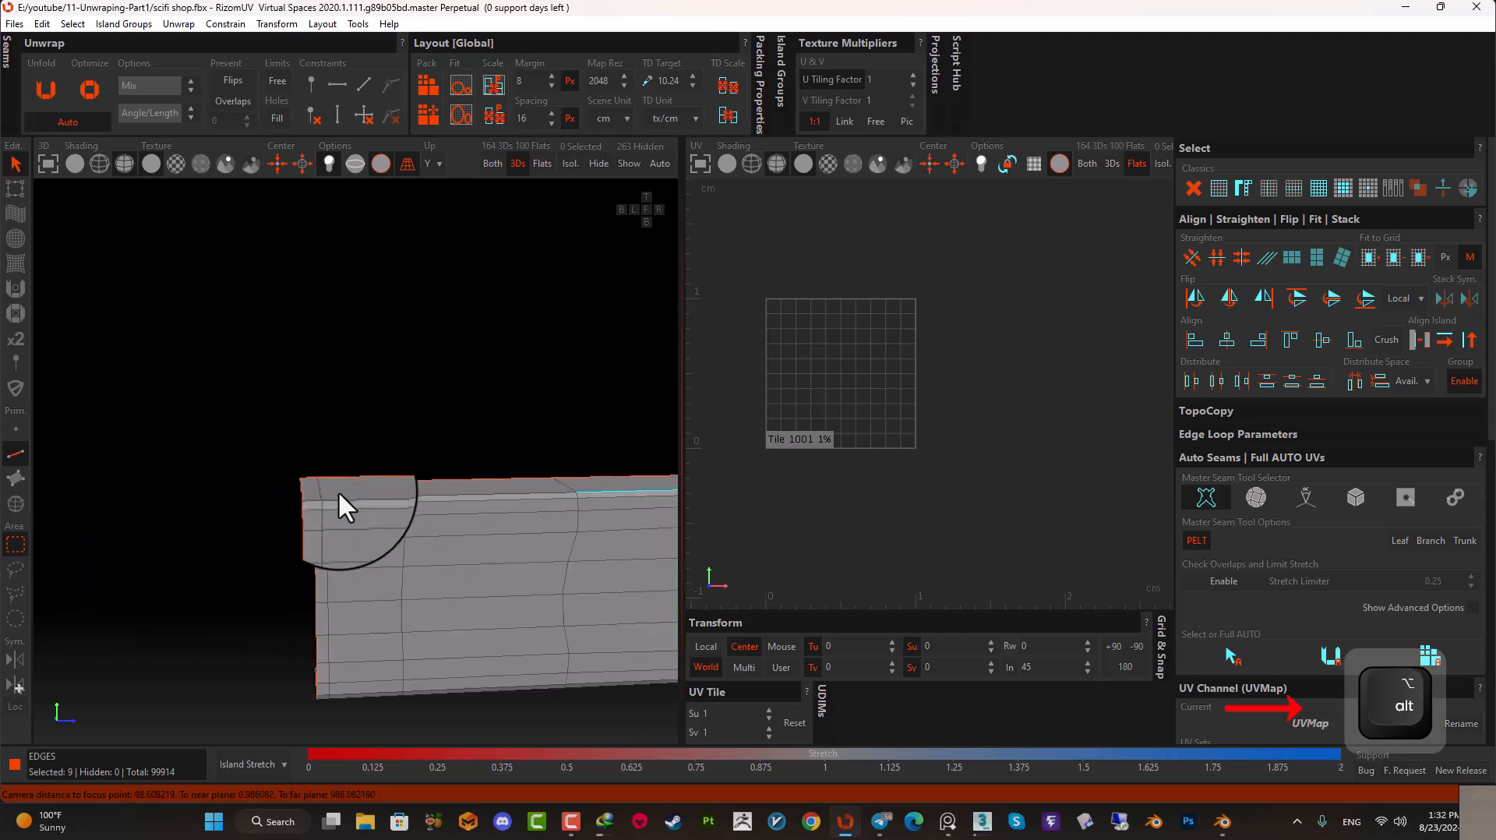
{"action": "left_click", "coordinate": [322, 500], "text": "shift"}
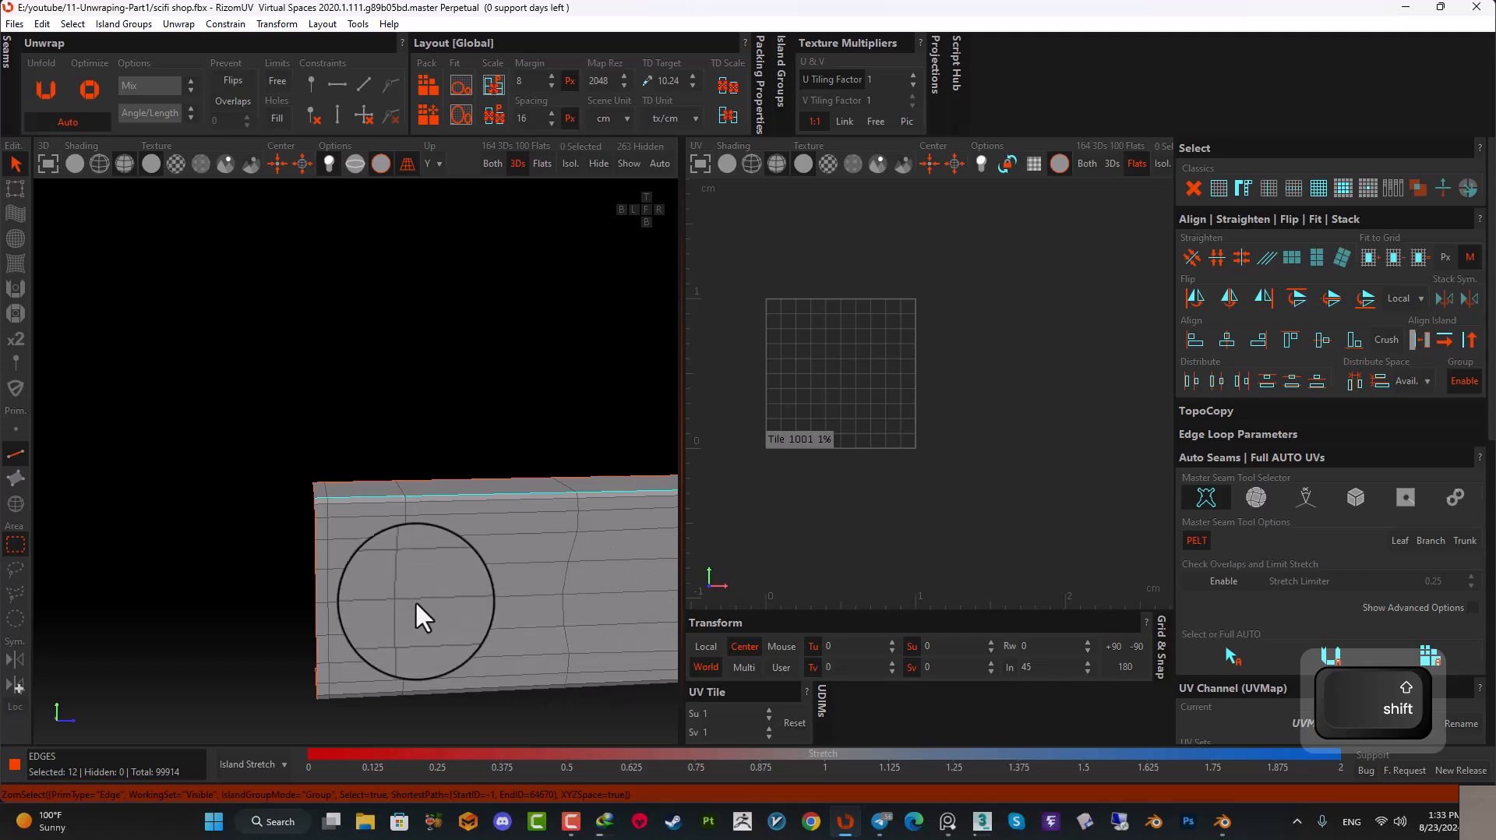
- Extend the seam selection along the recessed panel's lower front edge from one end corner to the other
{"action": "left_click_drag", "start_coordinate": [353, 622], "coordinate": [510, 548], "text": "alt"}
{"action": "middle_click_drag", "start_coordinate": [536, 613], "coordinate": [457, 533], "text": "alt"}
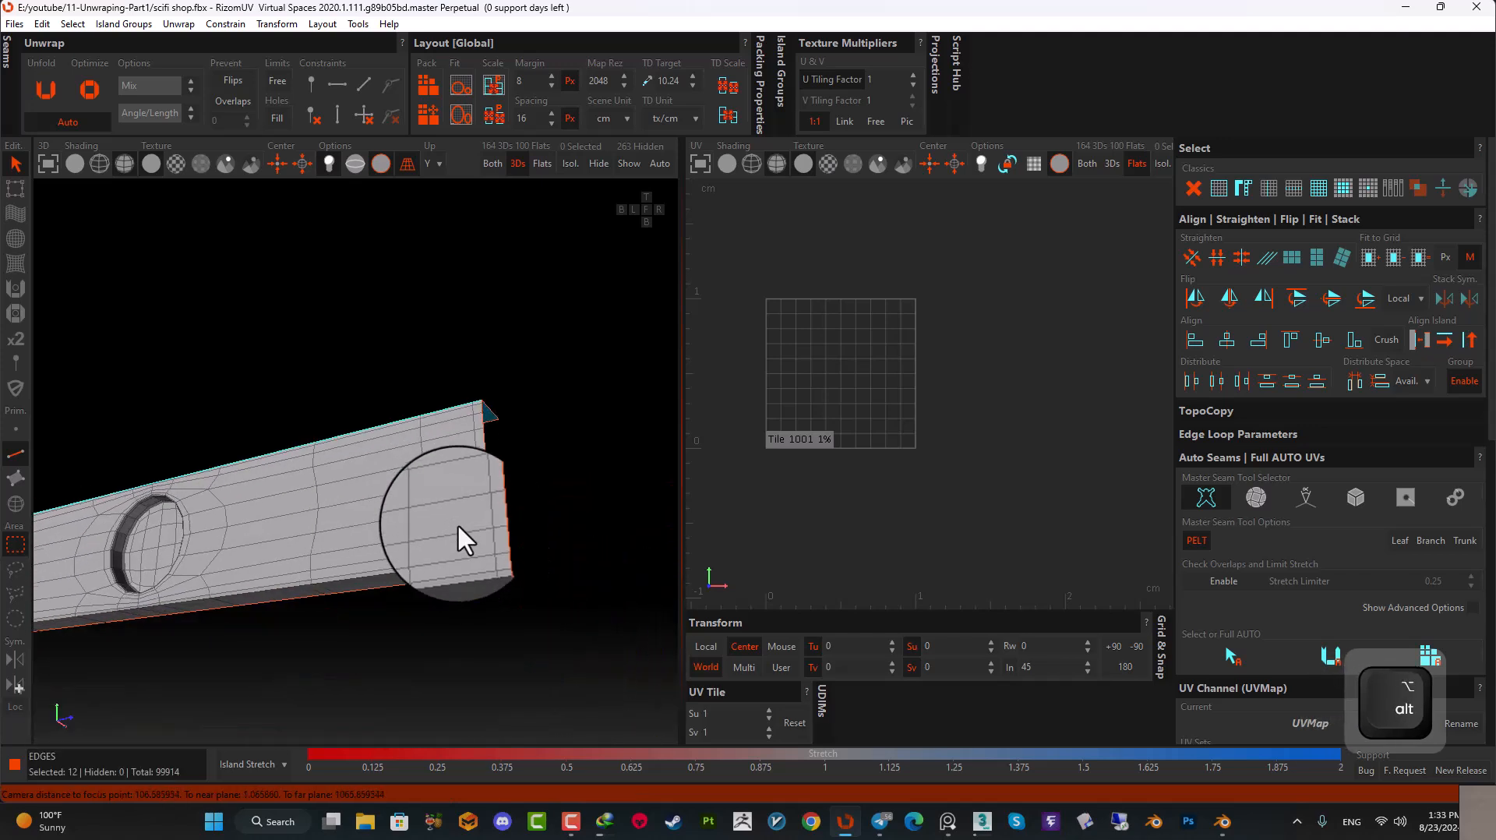
{"action": "scroll", "coordinate": [494, 571], "scroll_direction": "up", "scroll_amount": 4}
{"action": "left_click", "coordinate": [516, 584], "text": "ctrl"}
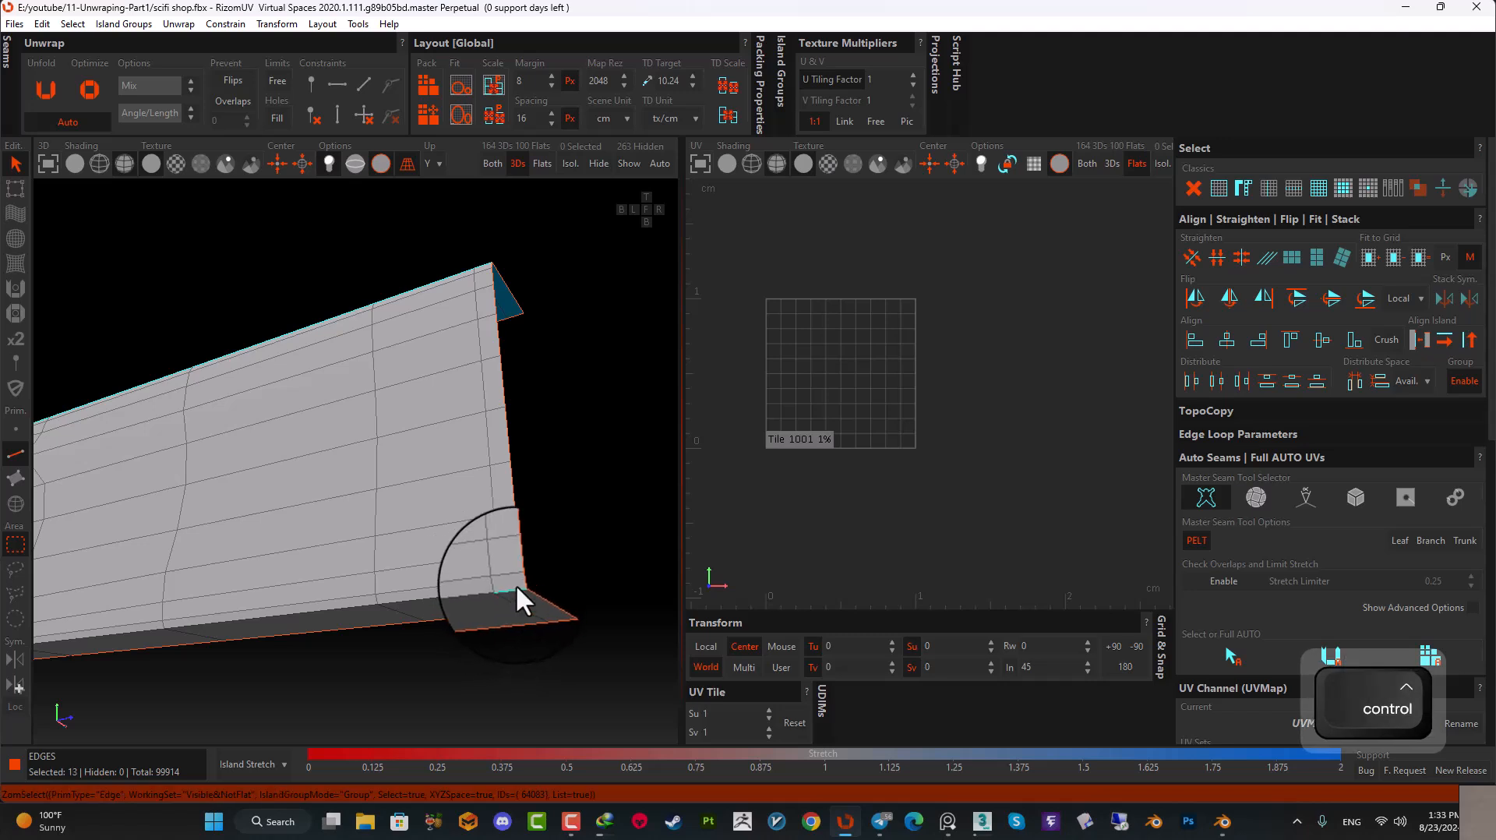
{"action": "scroll", "coordinate": [516, 585], "scroll_direction": "down", "scroll_amount": 4}
{"action": "middle_click_drag", "start_coordinate": [282, 630], "coordinate": [422, 546], "text": "alt"}
{"action": "left_click_drag", "start_coordinate": [421, 546], "coordinate": [366, 556], "text": "alt"}
{"action": "middle_click_drag", "start_coordinate": [234, 534], "coordinate": [387, 559], "text": "alt"}
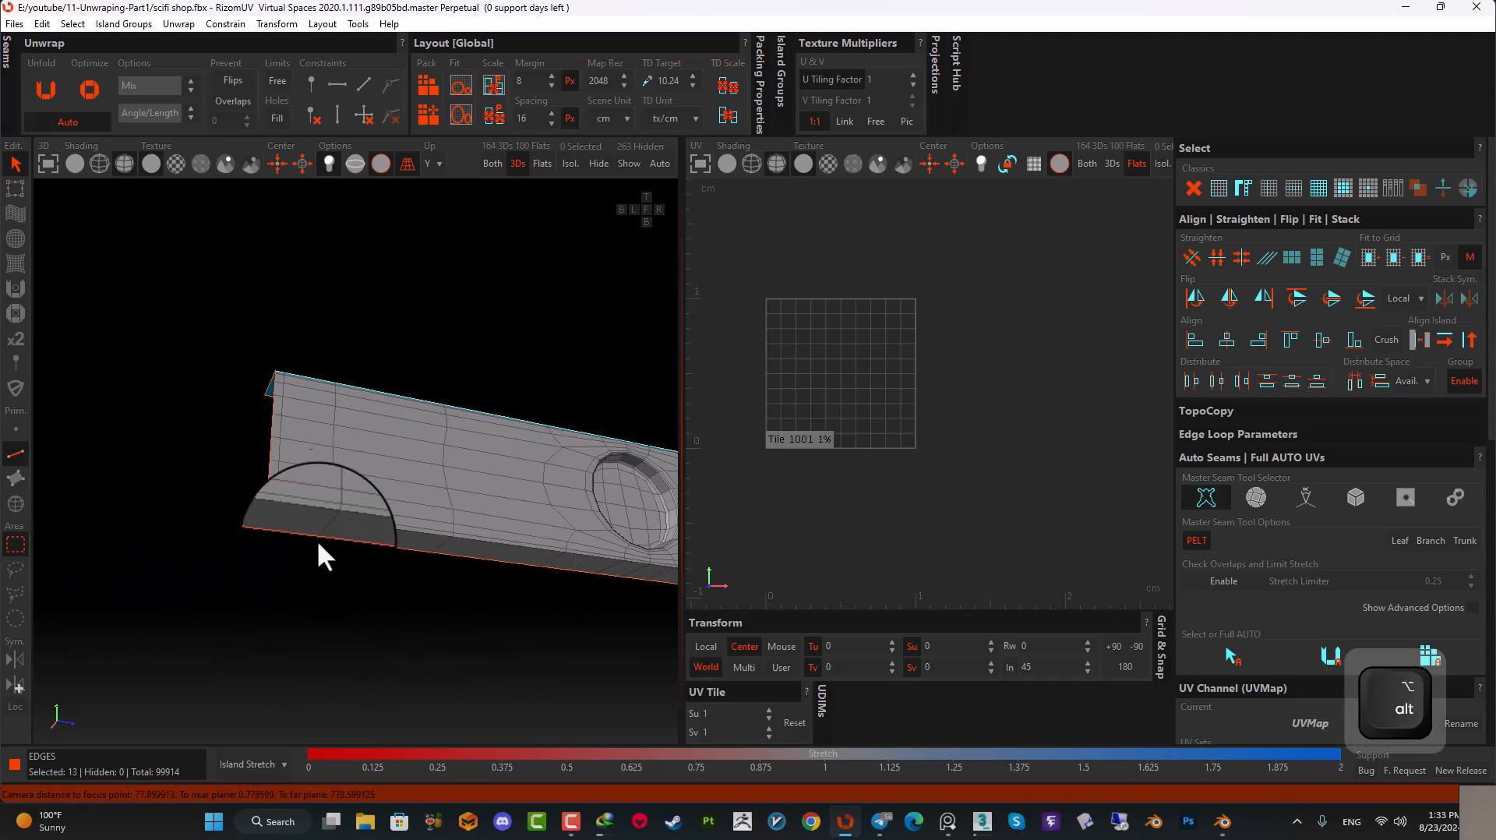
{"action": "scroll", "coordinate": [274, 521], "scroll_direction": "up", "scroll_amount": 4}
{"action": "double_click", "coordinate": [261, 523], "text": "shift"}
- Add the edge loops around the round recess to the panel's seam selection
{"action": "left_click_drag", "start_coordinate": [273, 513], "coordinate": [397, 611], "text": "alt"}
{"action": "scroll", "coordinate": [438, 571], "scroll_direction": "up", "scroll_amount": 5}
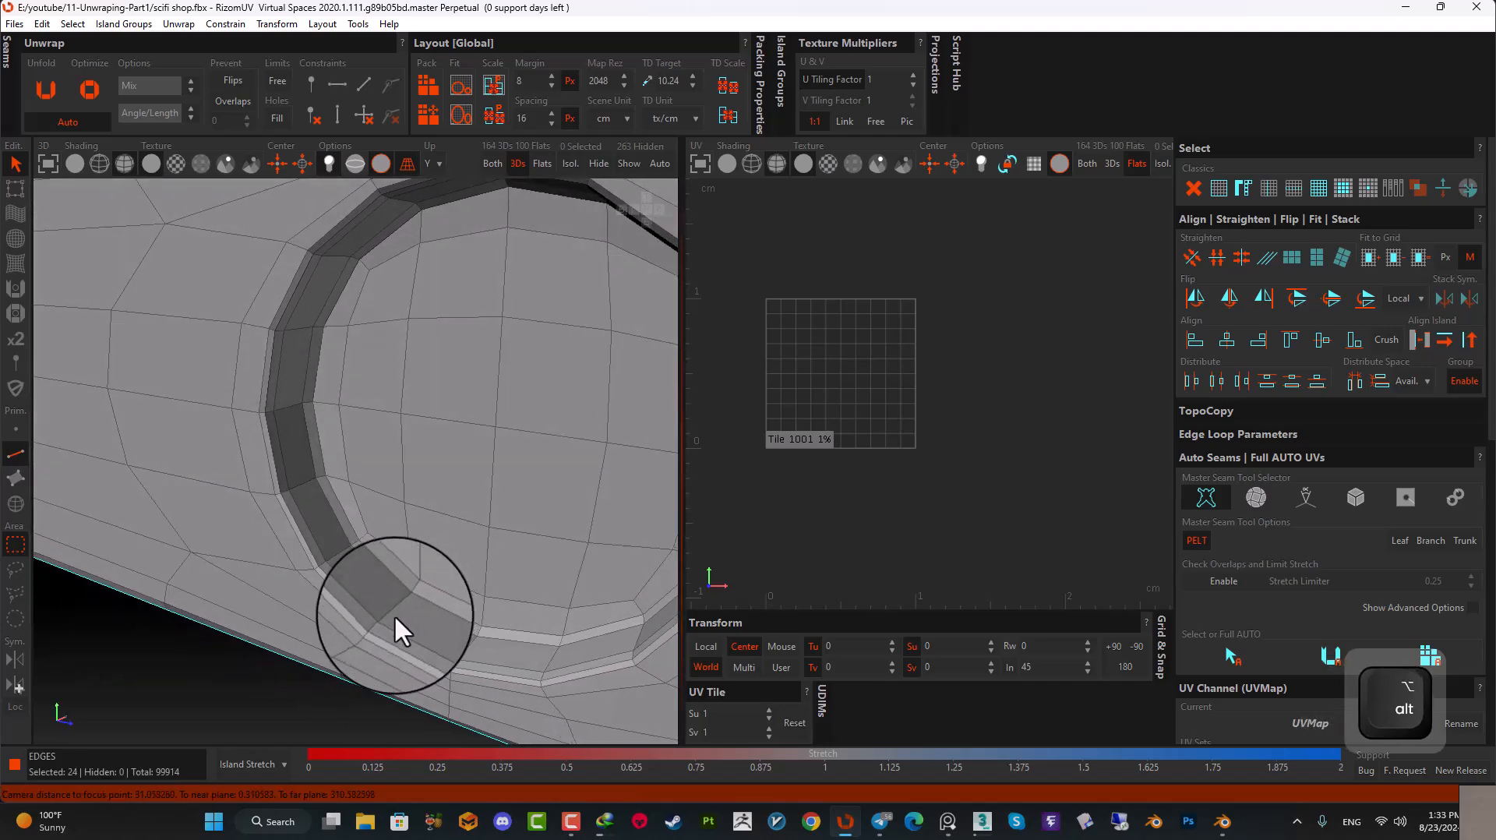
{"action": "scroll", "coordinate": [394, 611], "scroll_direction": "up", "scroll_amount": 3}
{"action": "double_click", "coordinate": [360, 626], "text": "ctrl"}
{"action": "double_click", "coordinate": [439, 591], "text": "ctrl"}
{"action": "scroll", "coordinate": [438, 590], "scroll_direction": "down", "scroll_amount": 3}
{"action": "scroll", "coordinate": [549, 548], "scroll_direction": "down", "scroll_amount": 5}
- Add two more single edges to the seam selection and cut the panel along it
{"action": "left_click_drag", "start_coordinate": [553, 531], "coordinate": [272, 555], "text": "alt"}
{"action": "scroll", "coordinate": [516, 592], "scroll_direction": "up", "scroll_amount": 4}
{"action": "left_click", "coordinate": [514, 600], "text": "ctrl"}
{"action": "scroll", "coordinate": [516, 603], "scroll_direction": "down", "scroll_amount": 2}
{"action": "left_click", "coordinate": [472, 406], "text": "ctrl"}
{"action": "scroll", "coordinate": [471, 403], "scroll_direction": "down", "scroll_amount": 2}
{"action": "key", "text": "c"}
- Select all islands of the recessed panel, unfold them and unhide the rest of the model
{"action": "left_click", "coordinate": [17, 506]}
{"action": "left_click_drag", "start_coordinate": [537, 344], "coordinate": [79, 616]}
{"action": "key", "text": "u"}
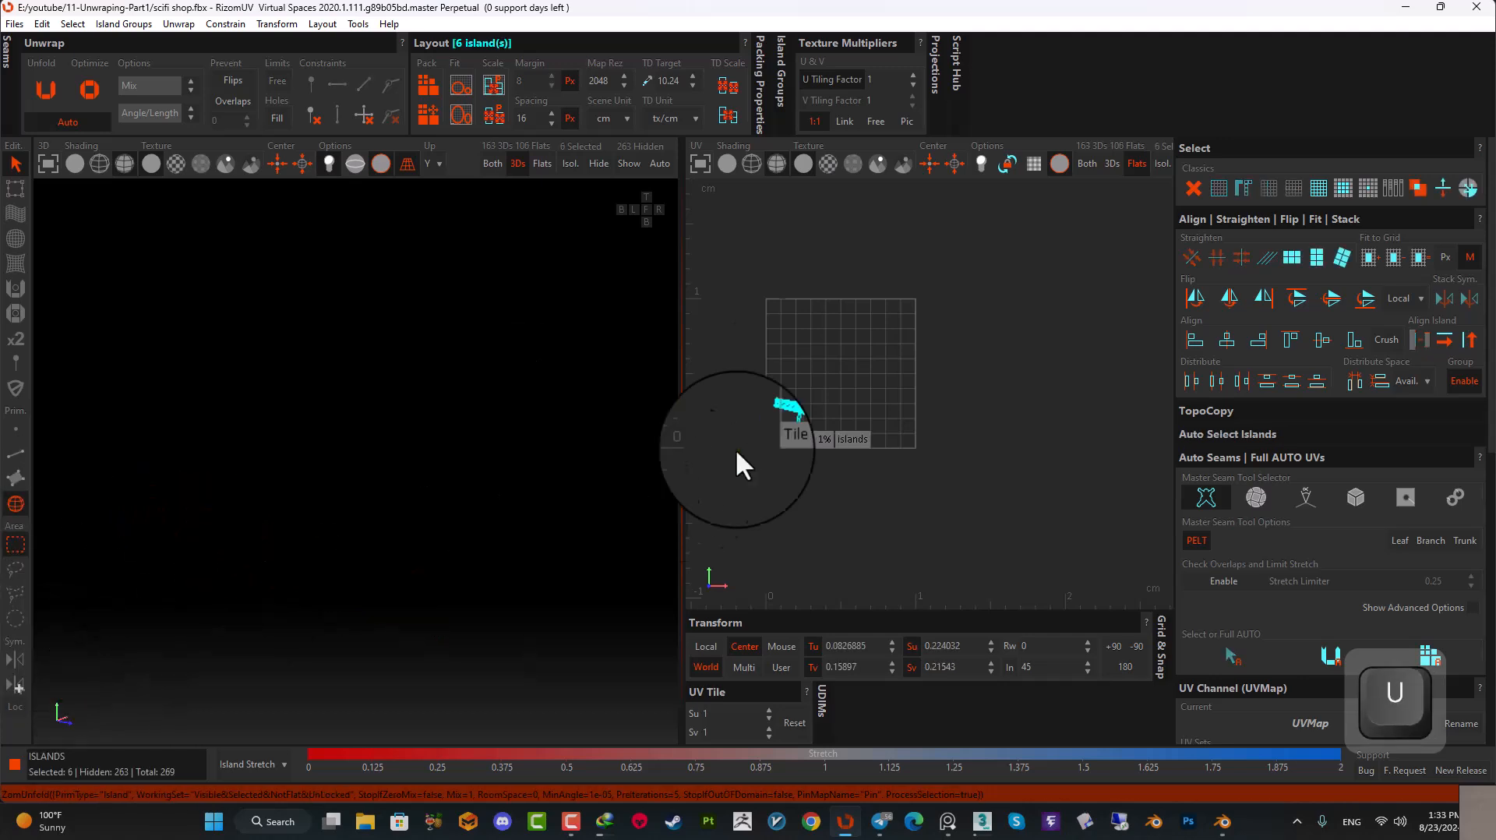
{"action": "left_click", "coordinate": [629, 165]}
{"action": "scroll", "coordinate": [562, 435], "scroll_direction": "down", "scroll_amount": 6}
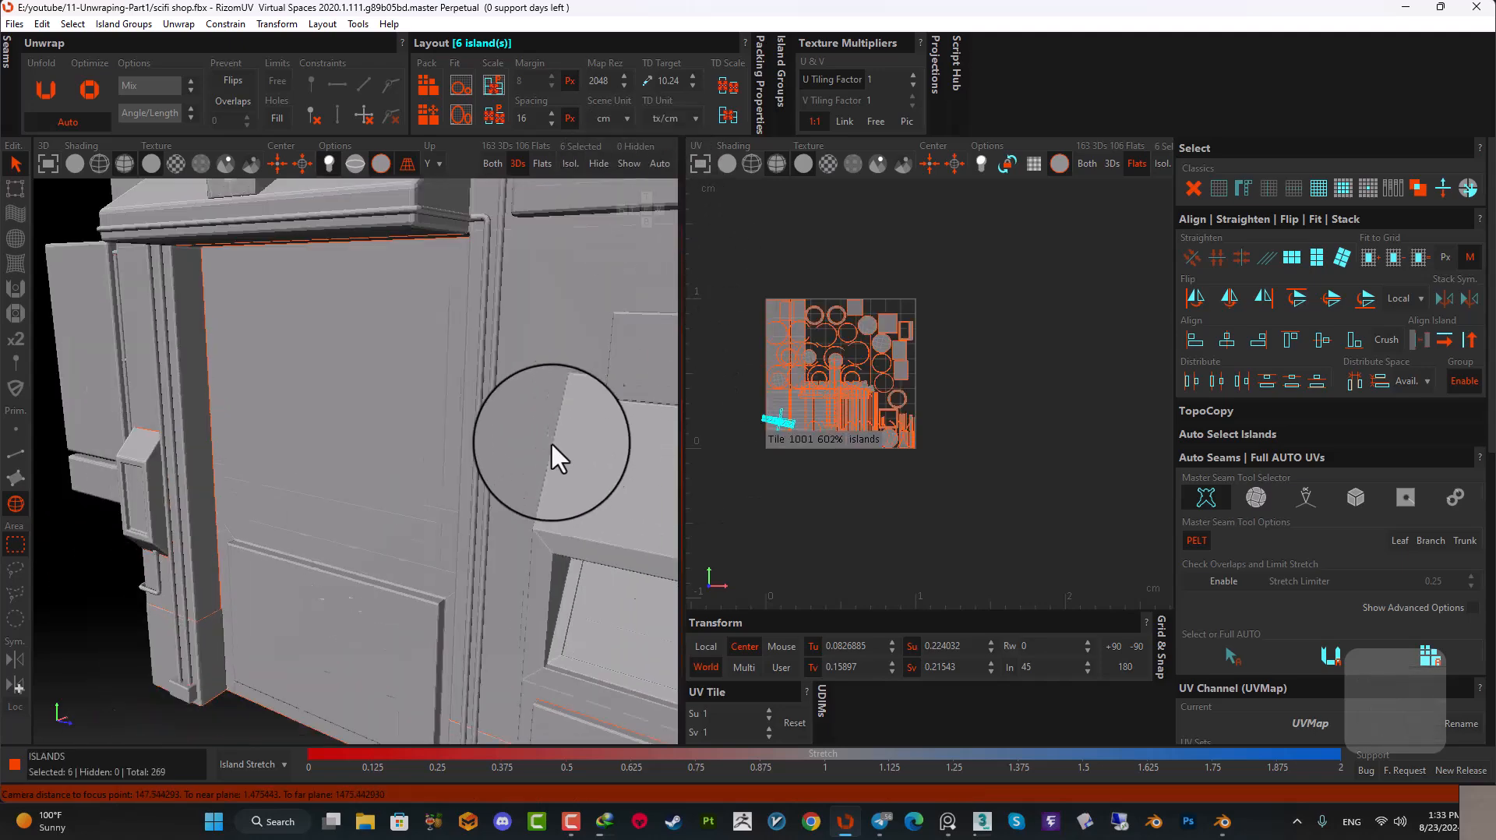
- Select all unfolded islands in the UV layout and pack them into the tile
{"action": "left_click_drag", "start_coordinate": [518, 447], "coordinate": [374, 567], "text": "alt"}
{"action": "right_click_drag", "start_coordinate": [795, 407], "coordinate": [826, 391], "text": "alt"}
{"action": "right_click_drag", "start_coordinate": [826, 314], "coordinate": [772, 424], "text": "alt"}
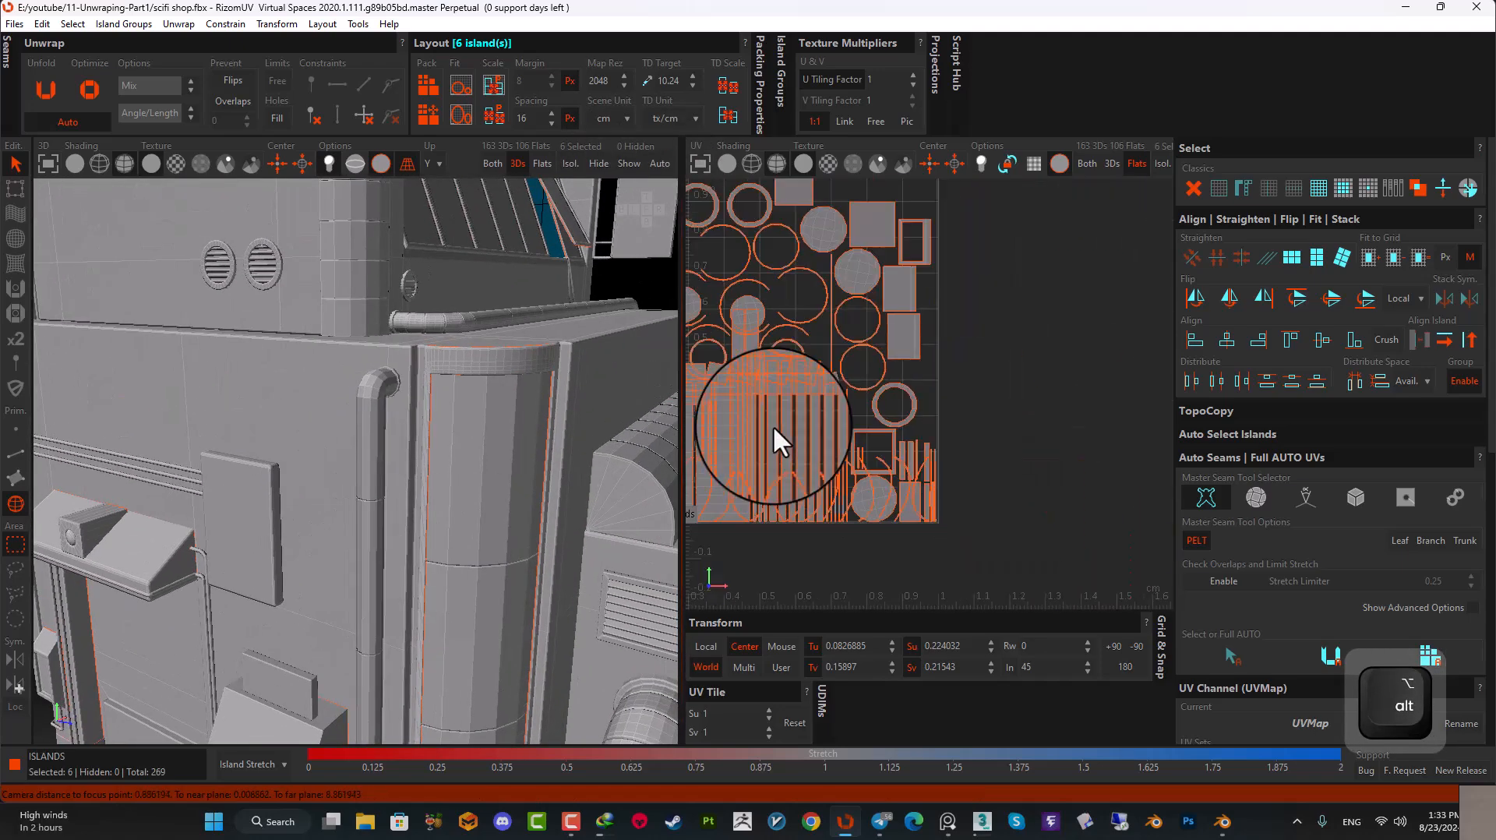
{"action": "right_click_drag", "start_coordinate": [873, 293], "coordinate": [761, 382], "text": "alt"}
{"action": "middle_click_drag", "start_coordinate": [758, 380], "coordinate": [791, 415], "text": "alt"}
{"action": "left_click_drag", "start_coordinate": [985, 164], "coordinate": [700, 564]}
{"action": "key", "text": "p"}
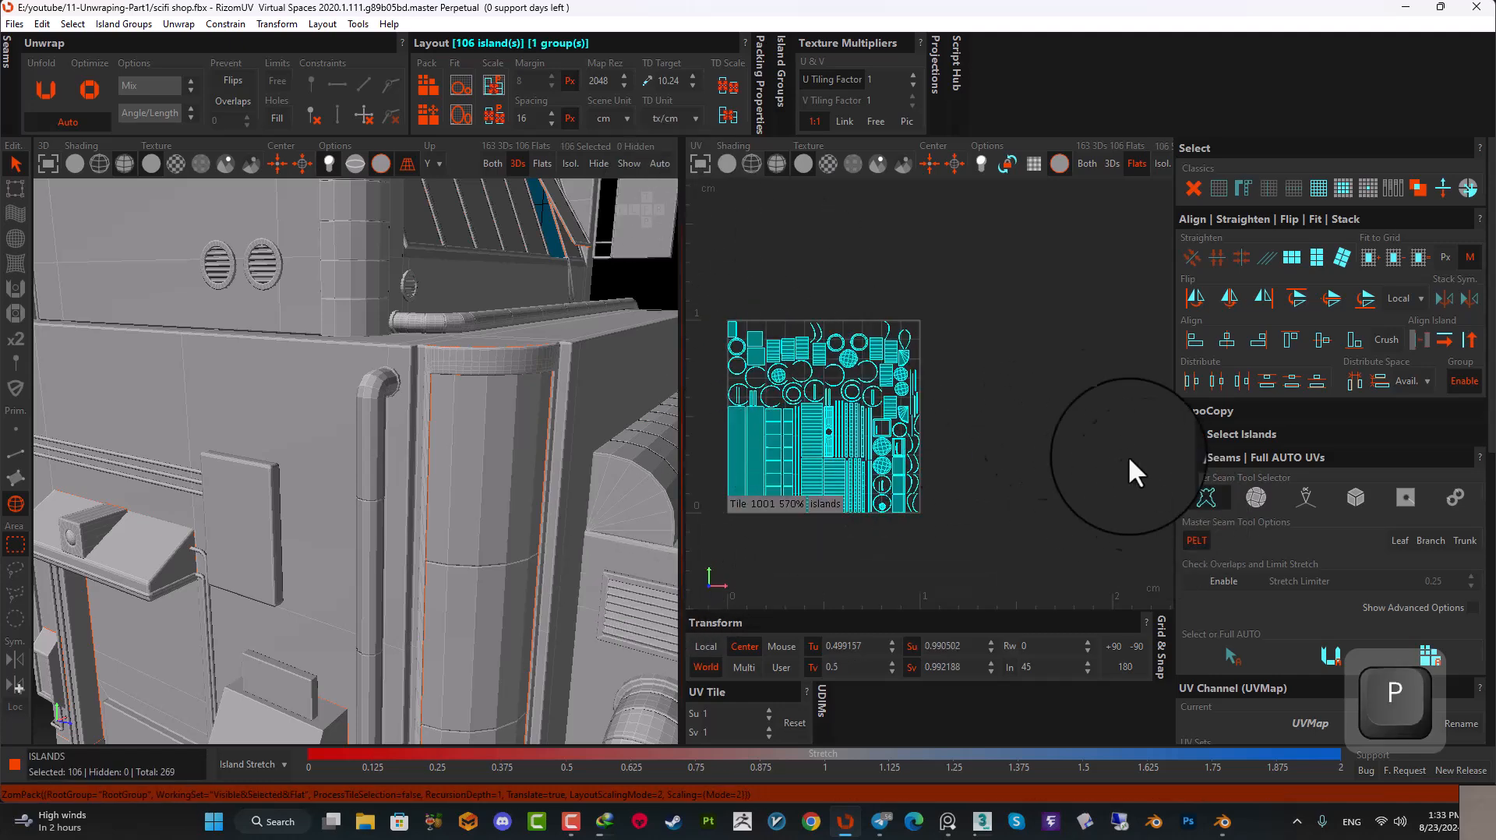
- Select the upright layered panel on top of the box with the side vent and pipes, and isolate it
{"action": "scroll", "coordinate": [392, 478], "scroll_direction": "down", "scroll_amount": 10}
{"action": "left_click_drag", "start_coordinate": [394, 463], "coordinate": [335, 530], "text": "alt"}
{"action": "scroll", "coordinate": [465, 499], "scroll_direction": "up", "scroll_amount": 8}
{"action": "middle_click_drag", "start_coordinate": [336, 530], "coordinate": [356, 466], "text": "alt"}
{"action": "left_click_drag", "start_coordinate": [485, 540], "coordinate": [468, 568], "text": "alt"}
{"action": "left_click", "coordinate": [487, 380]}
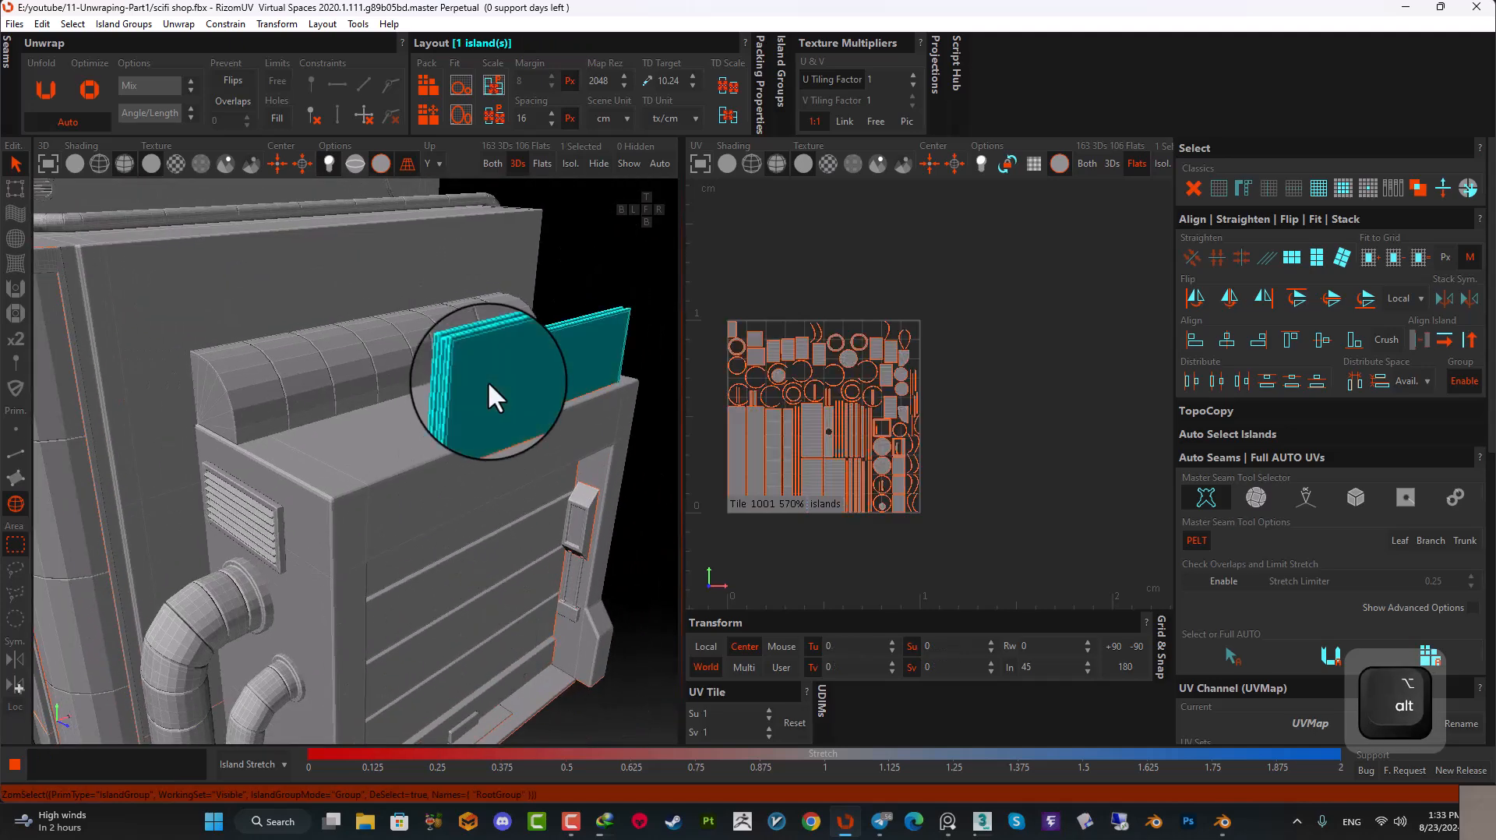
{"action": "left_click", "coordinate": [574, 166]}
- Select the point where the three bevel edges meet at the layered panel's upper corner
{"action": "left_click_drag", "start_coordinate": [521, 368], "coordinate": [46, 467], "text": "alt"}
{"action": "left_click", "coordinate": [15, 454]}
{"action": "scroll", "coordinate": [383, 449], "scroll_direction": "up", "scroll_amount": 5}
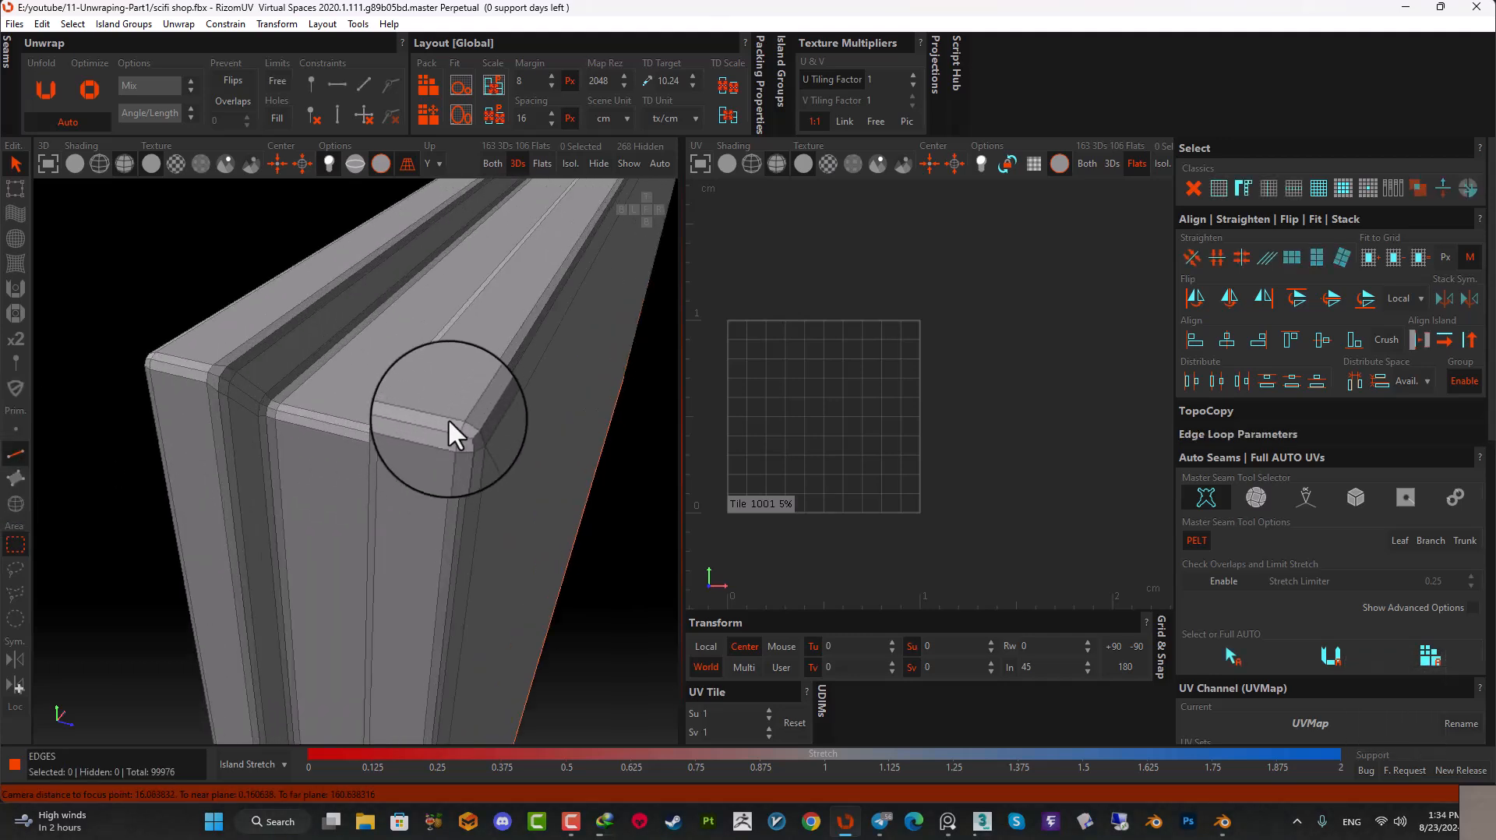
{"action": "left_click_drag", "start_coordinate": [458, 434], "coordinate": [404, 461], "text": "alt"}
{"action": "scroll", "coordinate": [458, 435], "scroll_direction": "up", "scroll_amount": 3}
{"action": "scroll", "coordinate": [469, 430], "scroll_direction": "up", "scroll_amount": 3}
{"action": "scroll", "coordinate": [361, 465], "scroll_direction": "up", "scroll_amount": 3}
{"action": "left_click", "coordinate": [15, 429]}
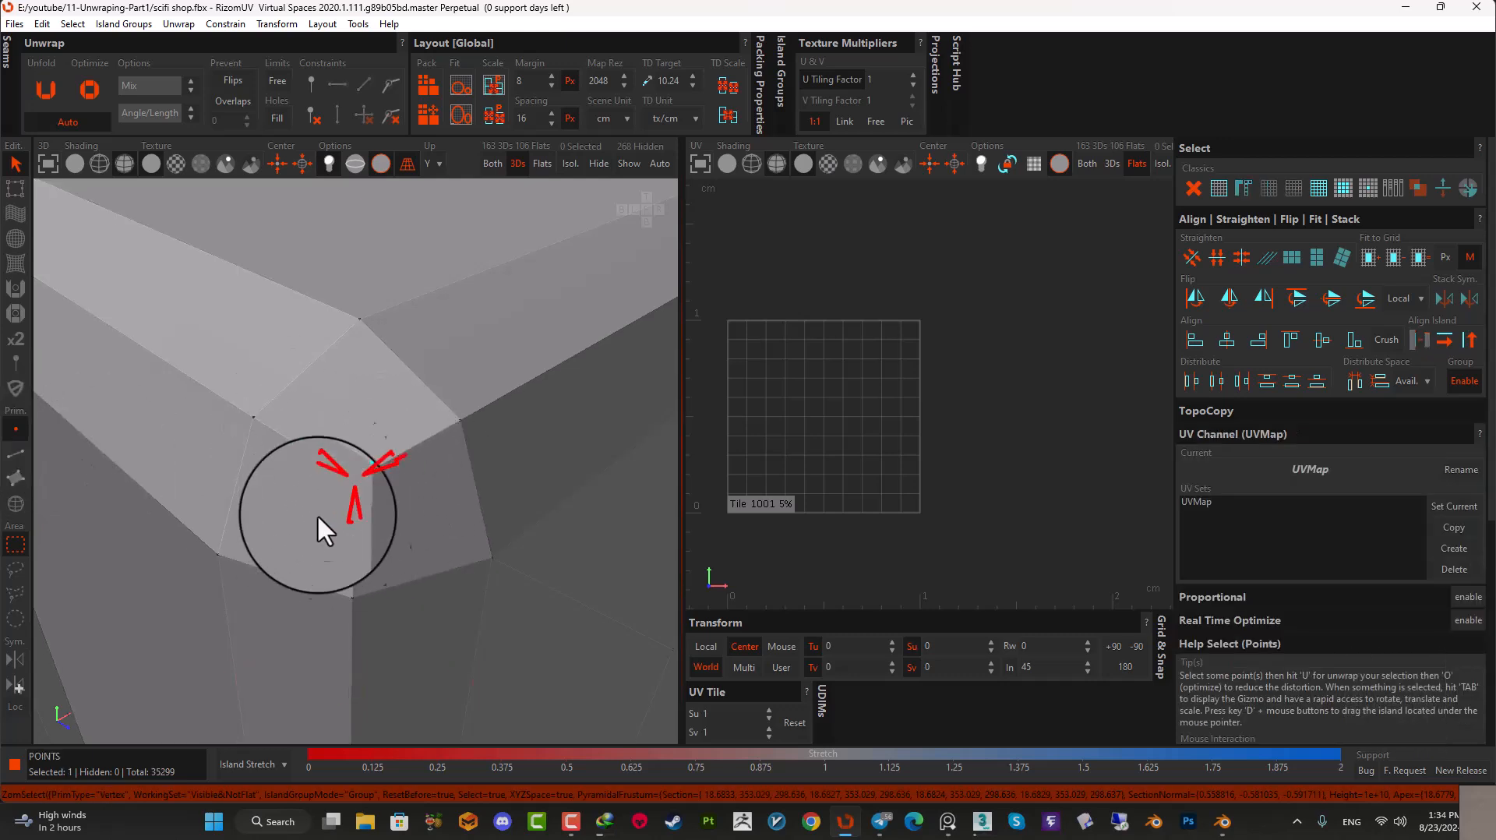
{"action": "left_click", "coordinate": [354, 478]}
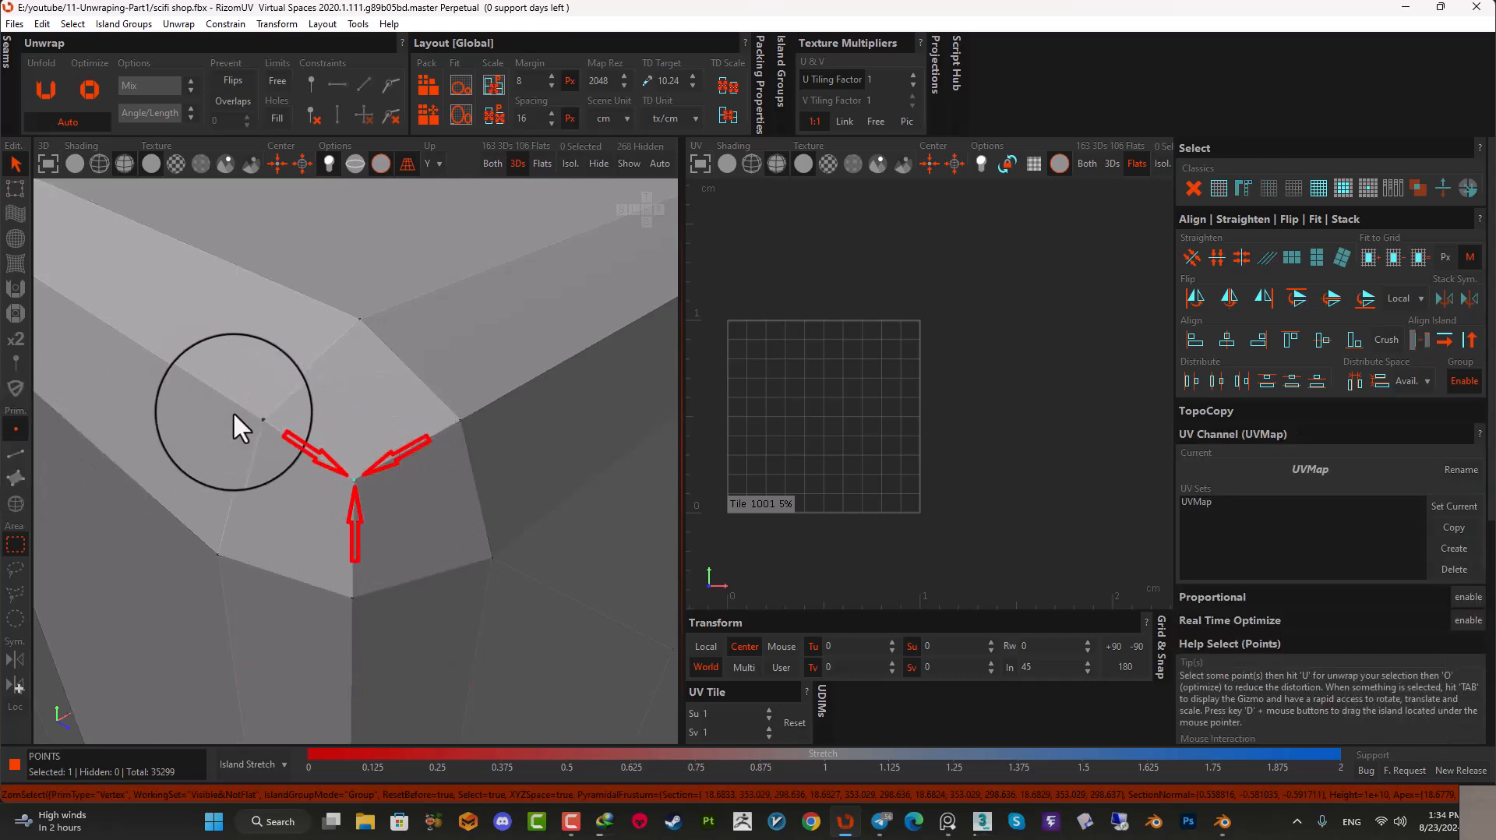
- Select the three edge loops that meet at the layered panel's upper corner
{"action": "left_click", "coordinate": [16, 453]}
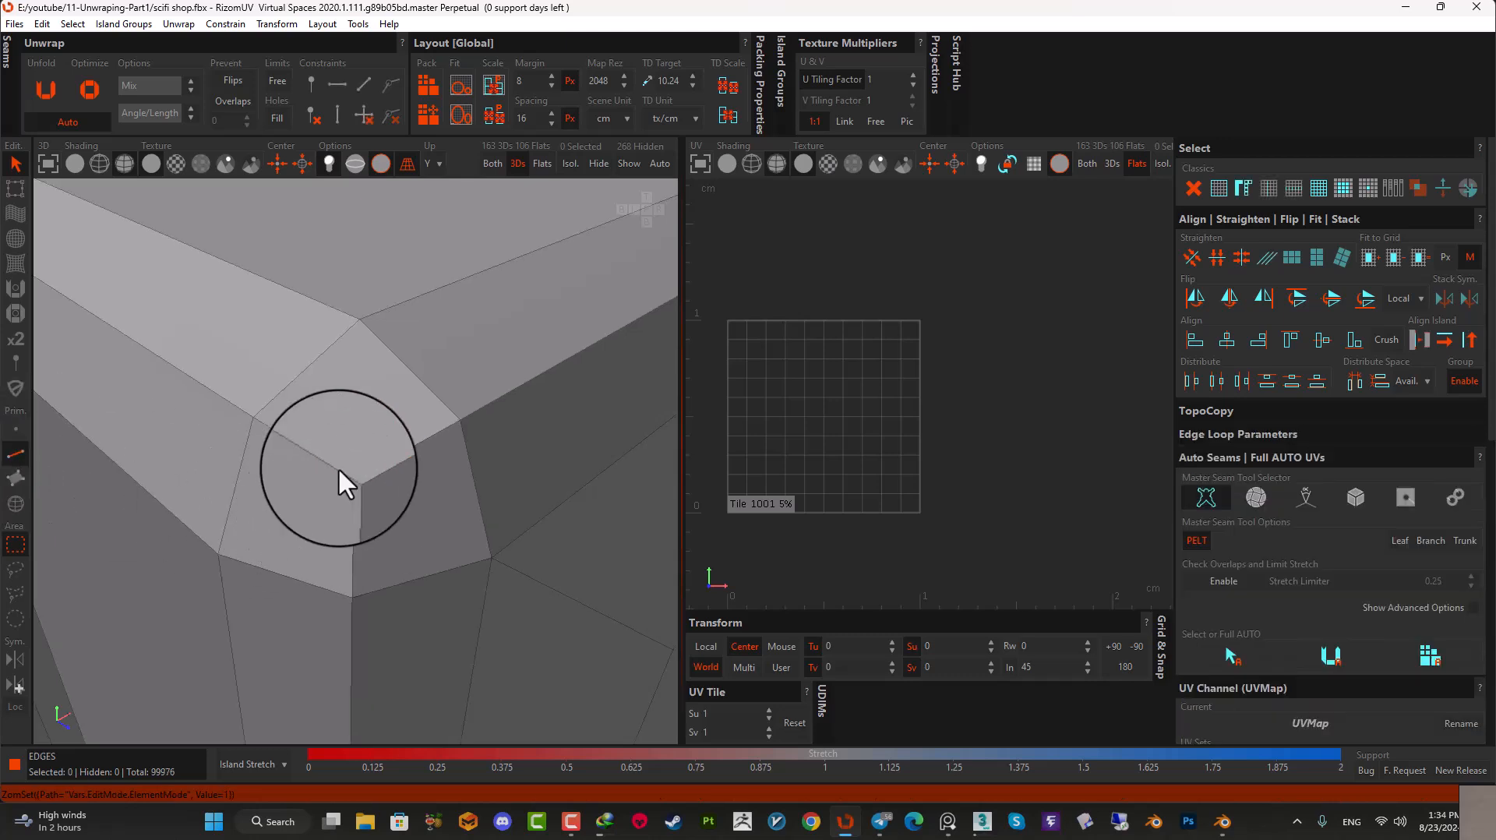
{"action": "left_click", "coordinate": [338, 469]}
{"action": "left_click", "coordinate": [356, 509], "text": "ctrl"}
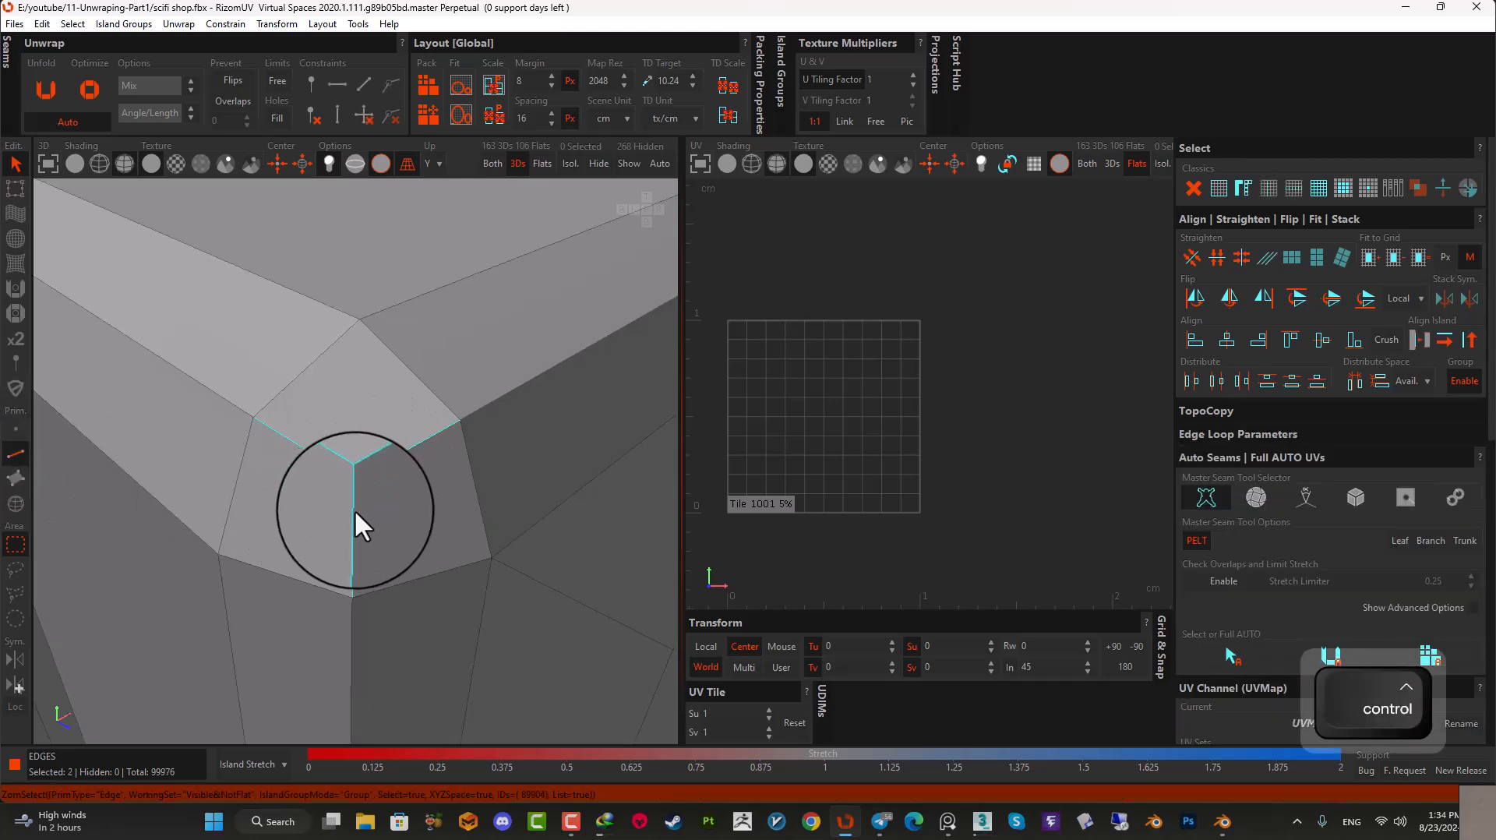
{"action": "left_click", "coordinate": [375, 488], "text": "ctrl"}
{"action": "double_click", "coordinate": [330, 467]}
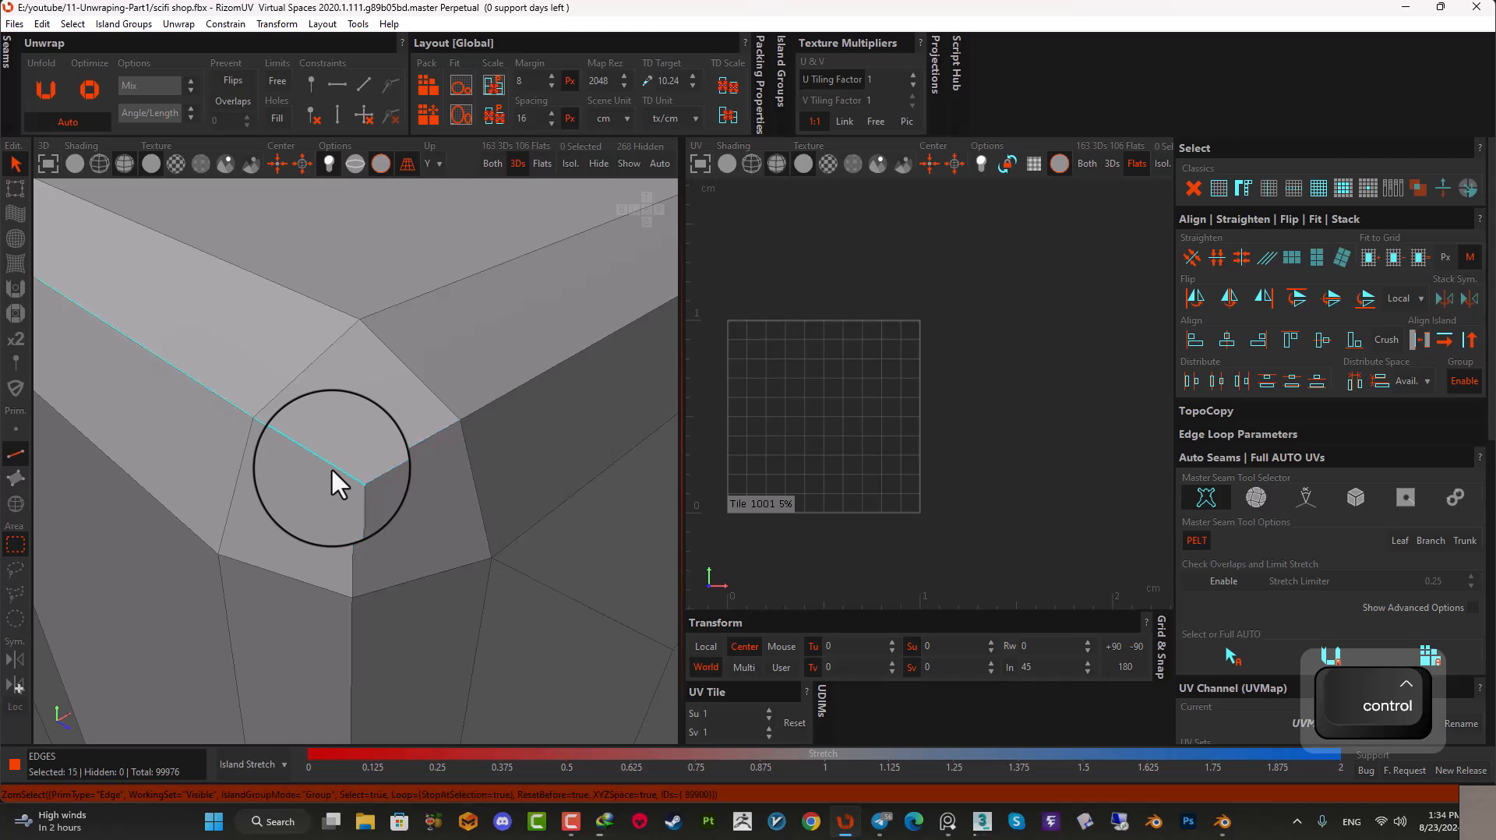
{"action": "left_click", "coordinate": [358, 517], "text": "ctrl"}
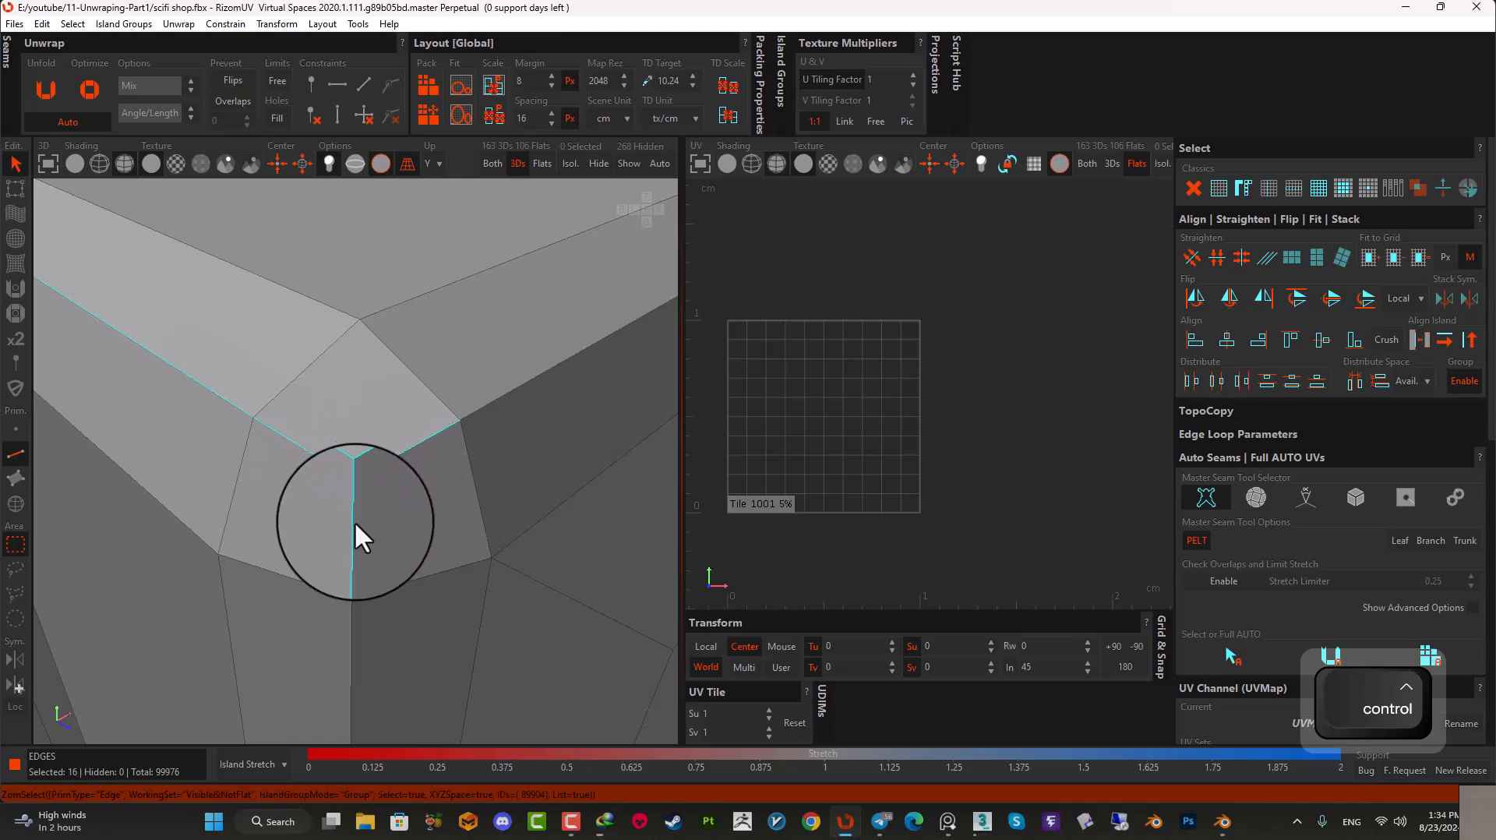
{"action": "double_click", "coordinate": [354, 520], "text": "ctrl"}
{"action": "double_click", "coordinate": [376, 461], "text": "ctrl"}
{"action": "scroll", "coordinate": [396, 488], "scroll_direction": "down", "scroll_amount": 3}
{"action": "scroll", "coordinate": [398, 490], "scroll_direction": "down", "scroll_amount": 6}
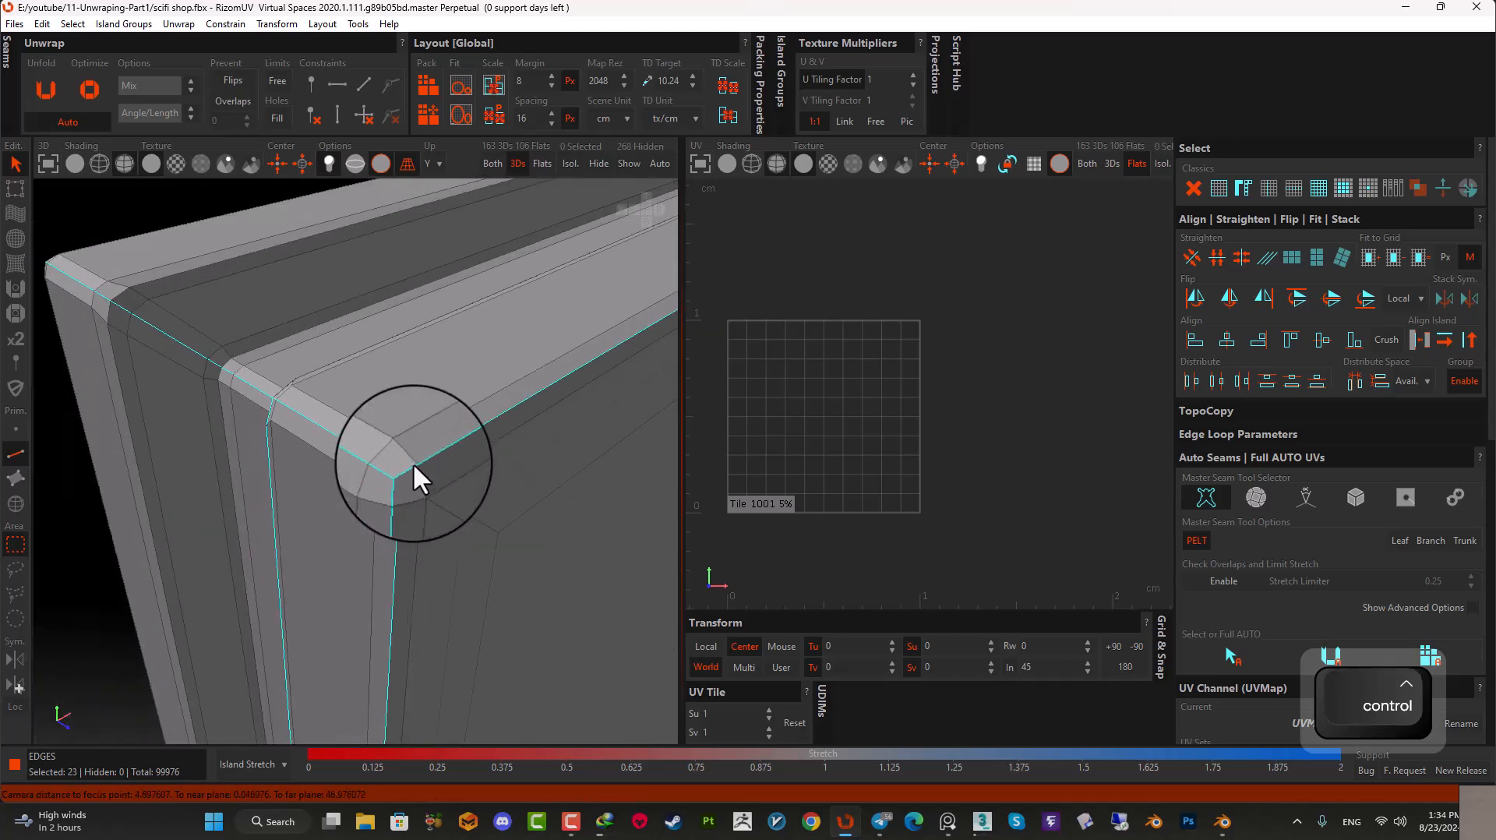
- Extend the seam selection along the step edges between the outer layers on the panel's top
{"action": "mouse_move", "coordinate": [414, 478]}
{"action": "left_mouse_down", "text": "alt"}
{"action": "mouse_move", "coordinate": [488, 511]}
{"action": "mouse_move", "coordinate": [422, 450]}
{"action": "left_mouse_up", "text": "alt"}
{"action": "scroll", "coordinate": [382, 518], "scroll_direction": "up", "scroll_amount": 10}
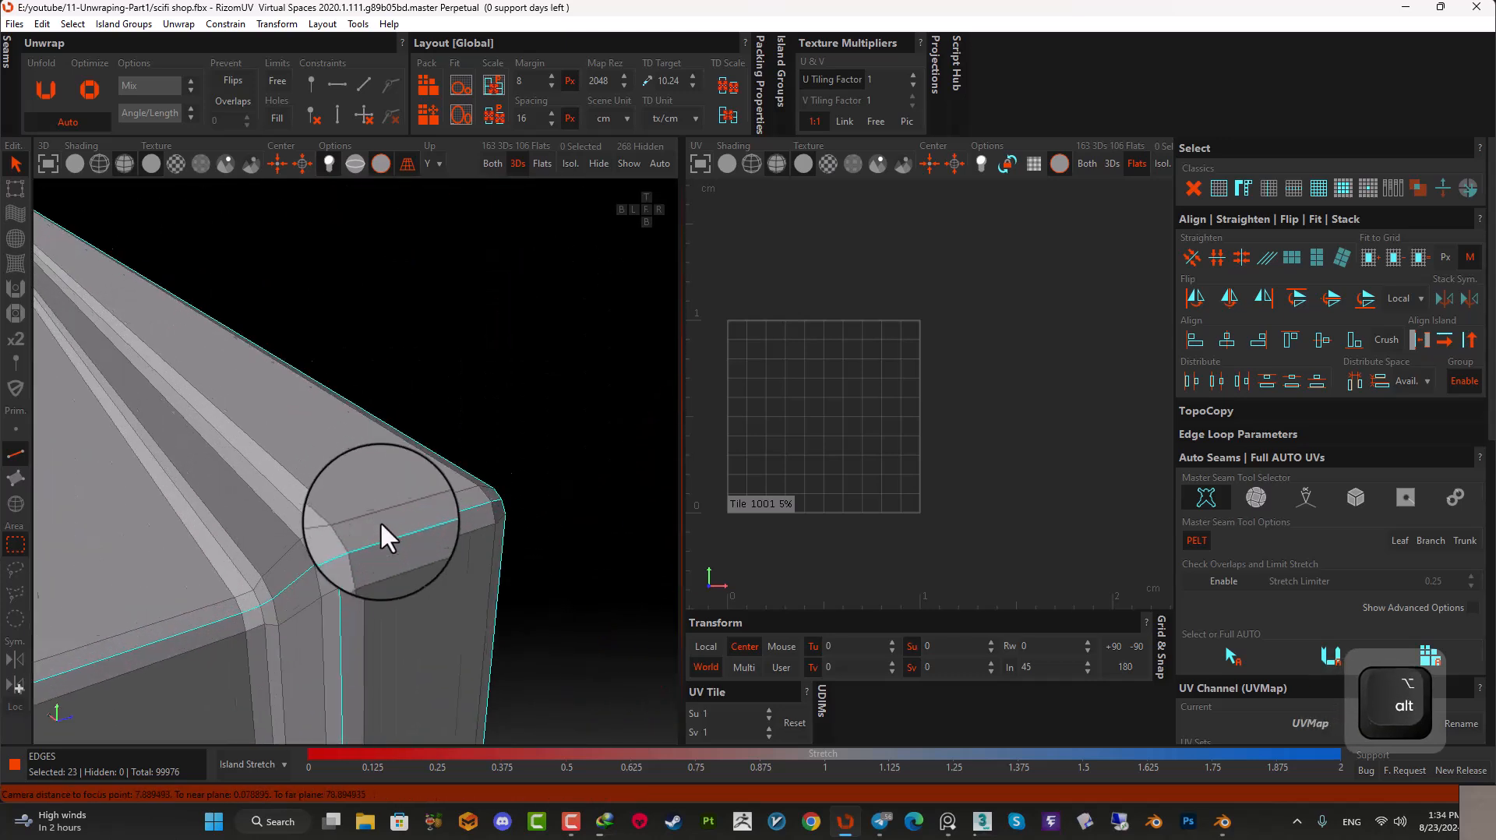
{"action": "left_click_drag", "start_coordinate": [354, 570], "coordinate": [135, 576], "text": "alt"}
{"action": "double_click", "coordinate": [332, 540], "text": "ctrl"}
{"action": "double_click", "coordinate": [274, 596], "text": "ctrl"}
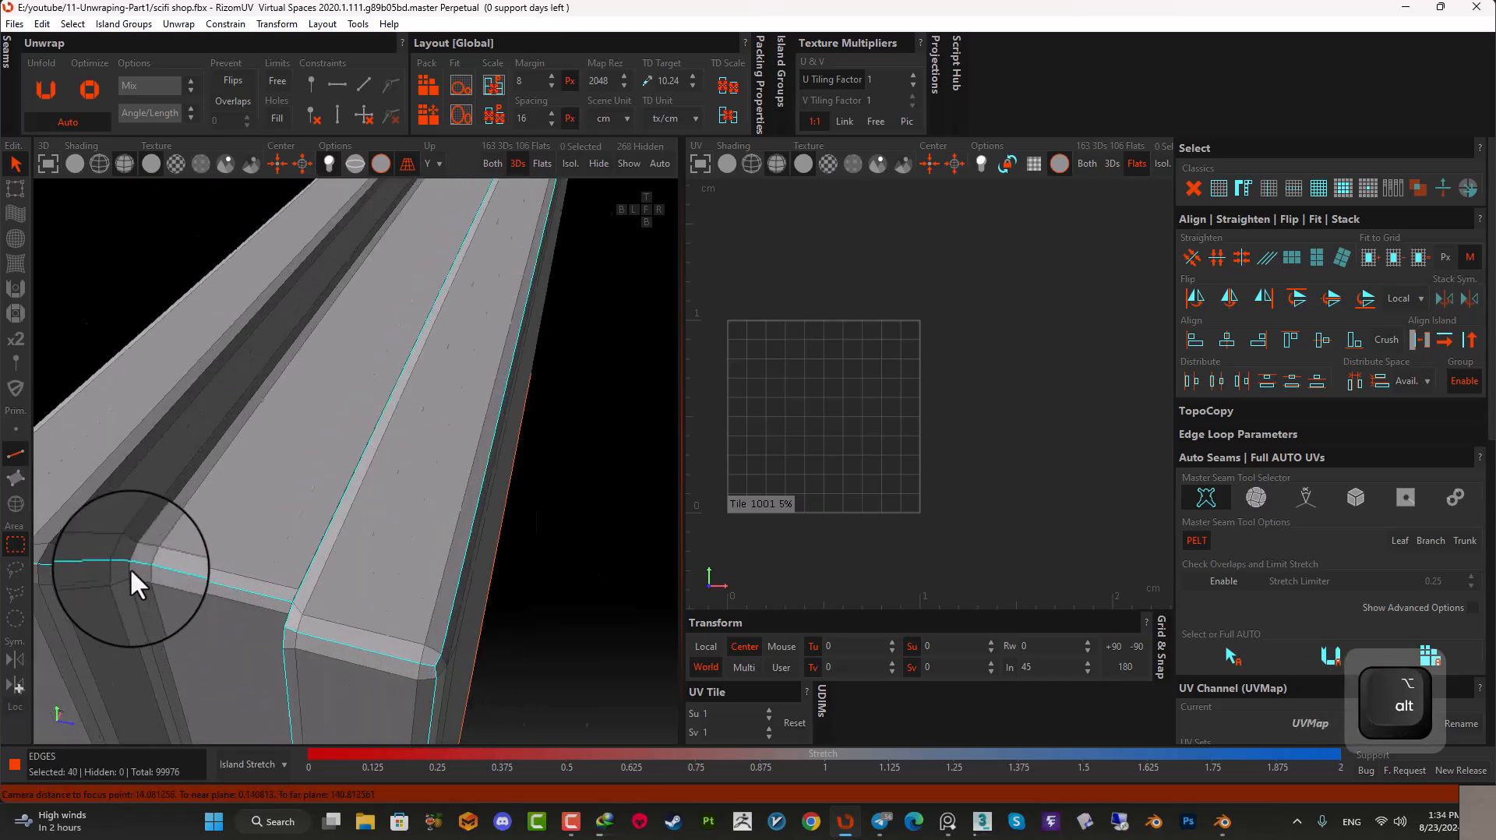
- Add the edge loops along the groove between the panel's layers to the seam selection
{"action": "scroll", "coordinate": [131, 565], "scroll_direction": "up", "scroll_amount": 5}
{"action": "left_click", "coordinate": [132, 572], "text": "ctrl"}
{"action": "double_click", "coordinate": [128, 571], "text": "ctrl"}
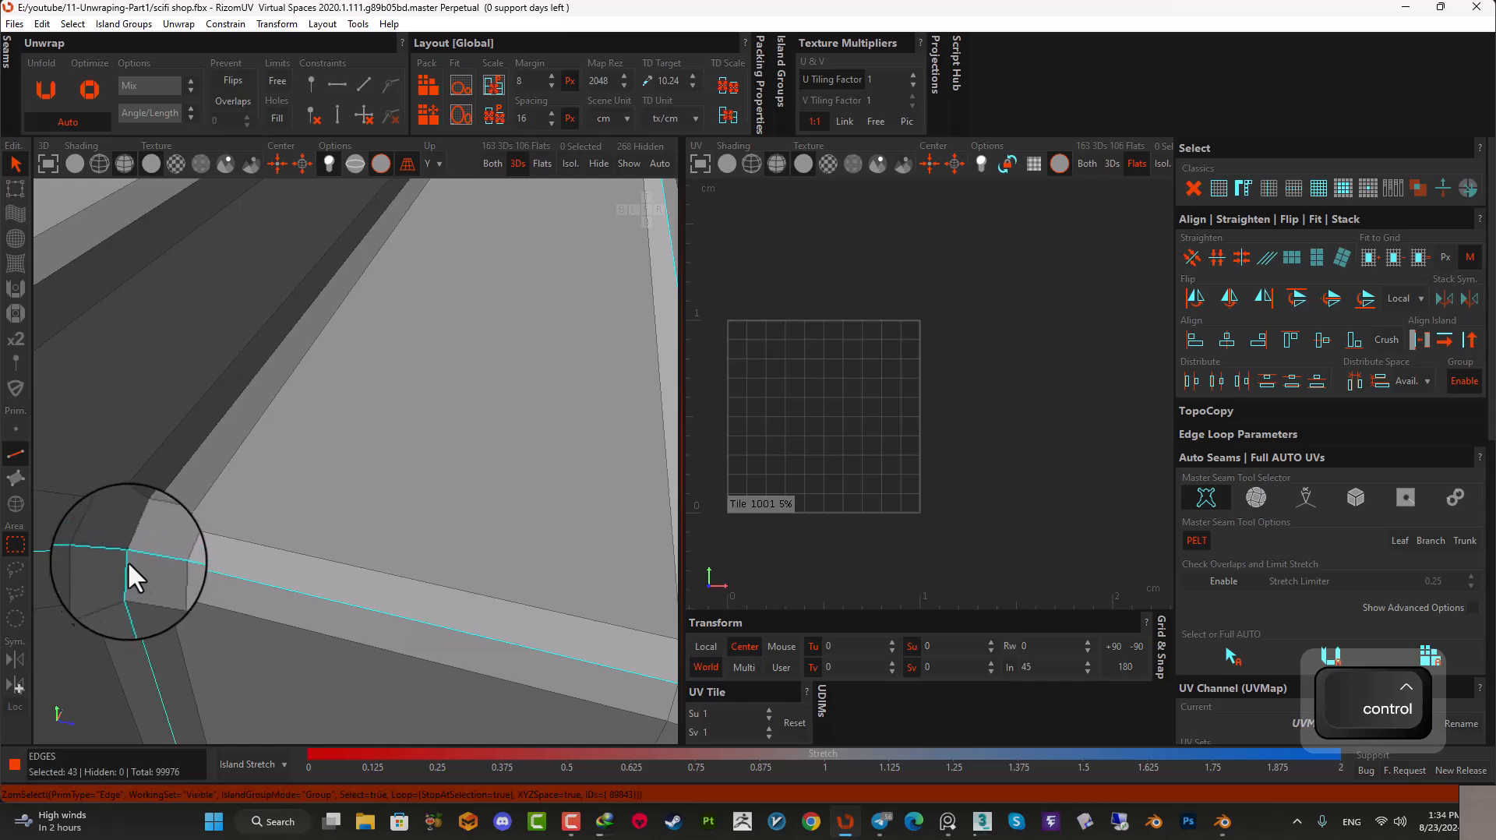
{"action": "left_click_drag", "start_coordinate": [127, 546], "coordinate": [483, 508], "text": "alt"}
{"action": "double_click", "coordinate": [274, 451], "text": "ctrl"}
{"action": "double_click", "coordinate": [331, 485], "text": "ctrl"}
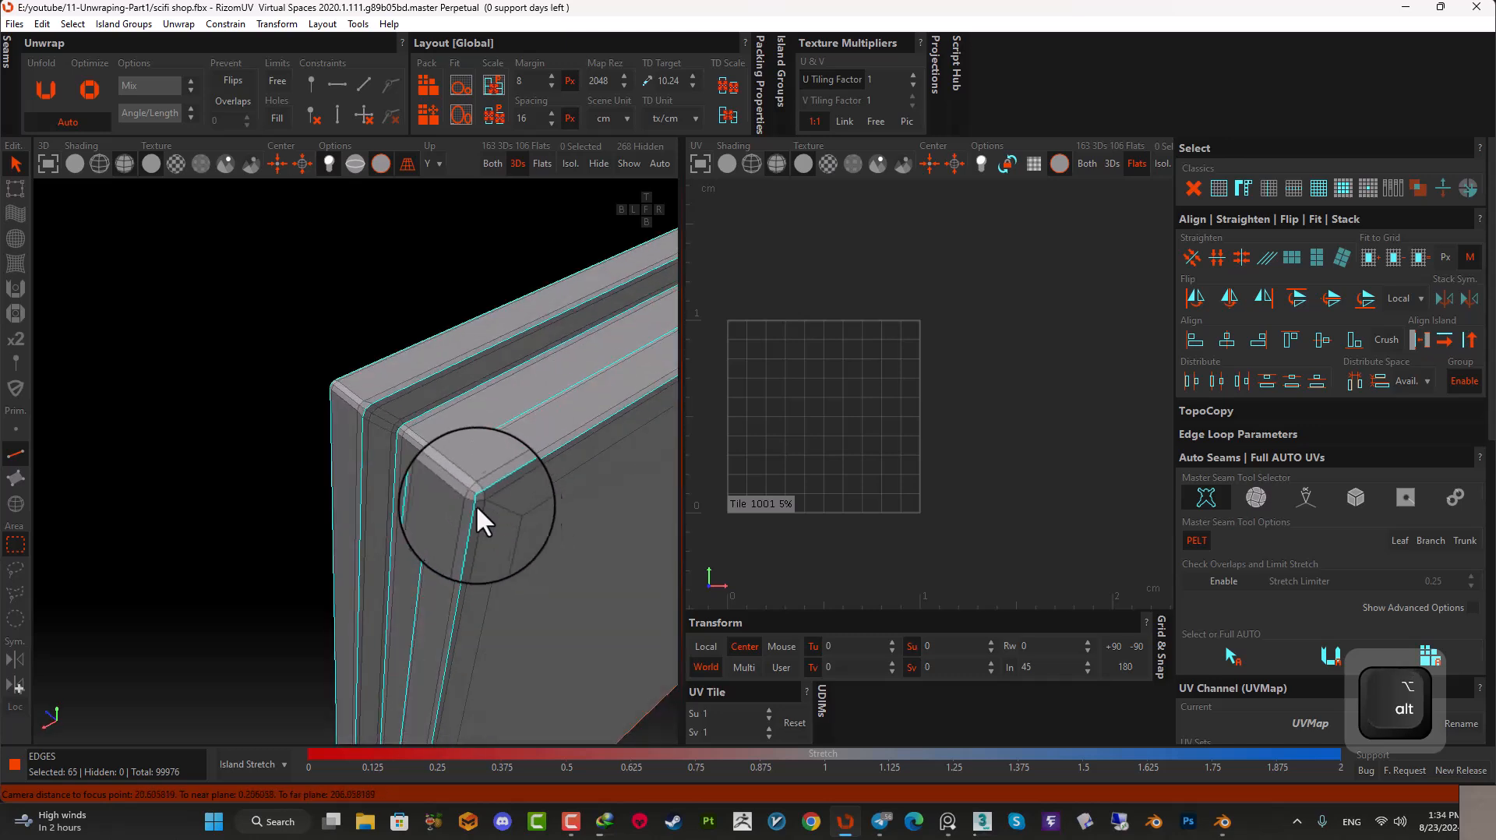
- Add the missing bevel and groove edges around the panel's upper corners to the seam selection
{"action": "scroll", "coordinate": [483, 509], "scroll_direction": "up", "scroll_amount": 4}
{"action": "double_click", "coordinate": [459, 479], "text": "ctrl"}
{"action": "left_click_drag", "start_coordinate": [417, 471], "coordinate": [588, 474], "text": "alt"}
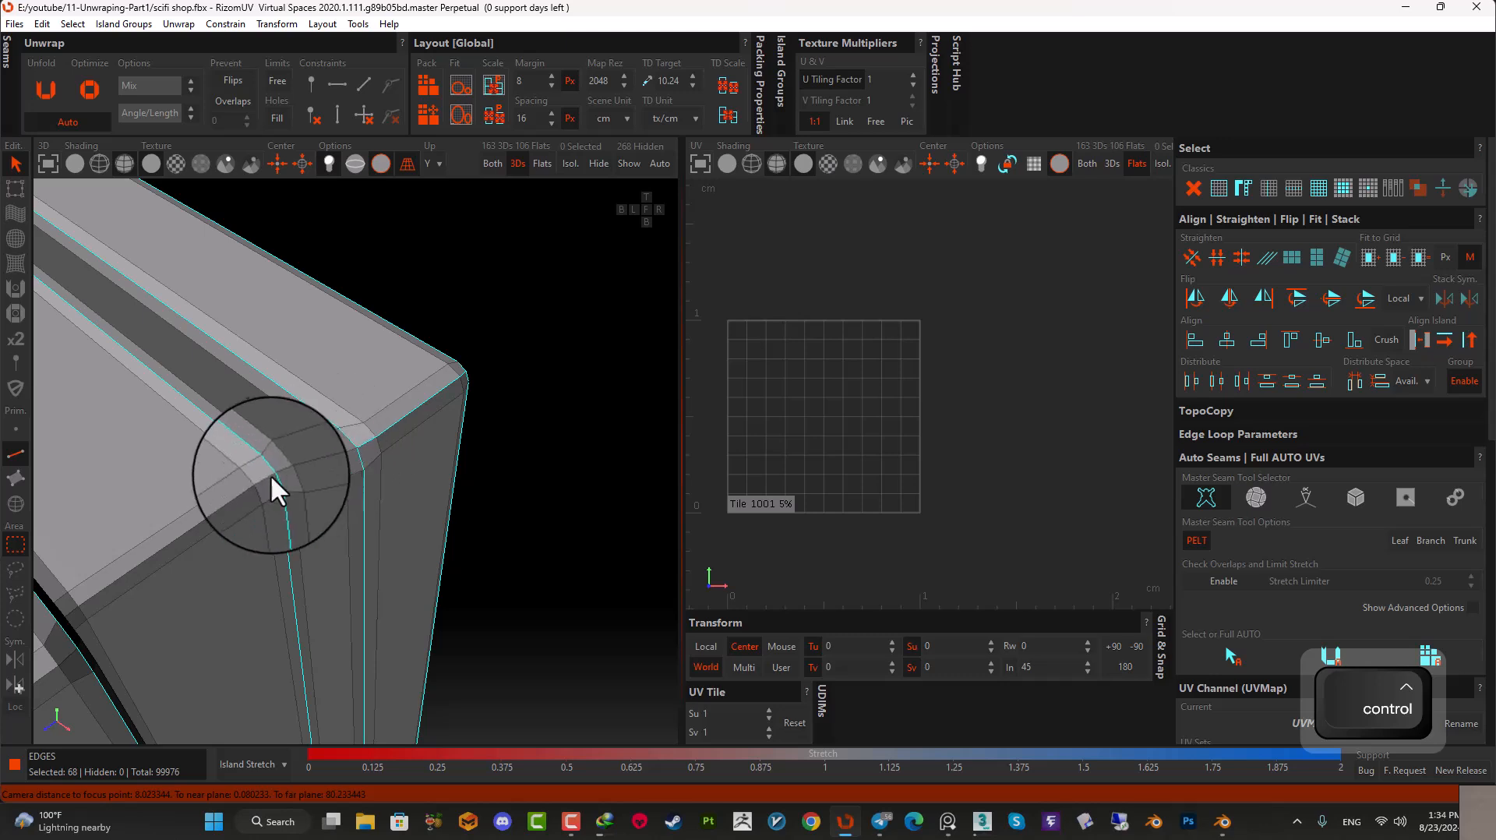
{"action": "scroll", "coordinate": [305, 459], "scroll_direction": "down", "scroll_amount": 2}
{"action": "scroll", "coordinate": [305, 460], "scroll_direction": "down", "scroll_amount": 2}
{"action": "left_click_drag", "start_coordinate": [306, 460], "coordinate": [156, 469], "text": "alt"}
{"action": "left_click_drag", "start_coordinate": [230, 438], "coordinate": [282, 399], "text": "alt"}
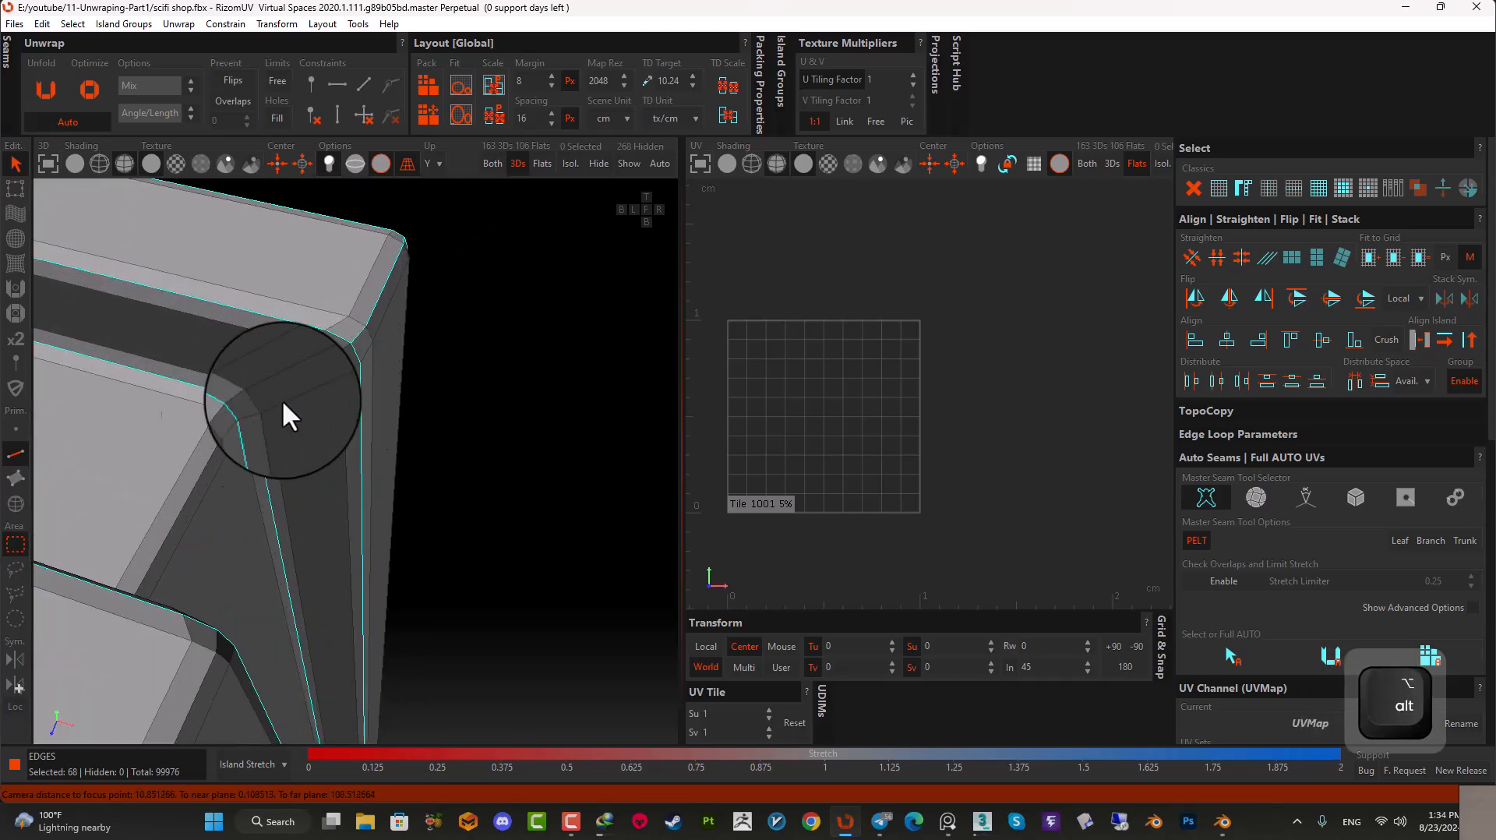
{"action": "left_click", "coordinate": [214, 443], "text": "ctrl"}
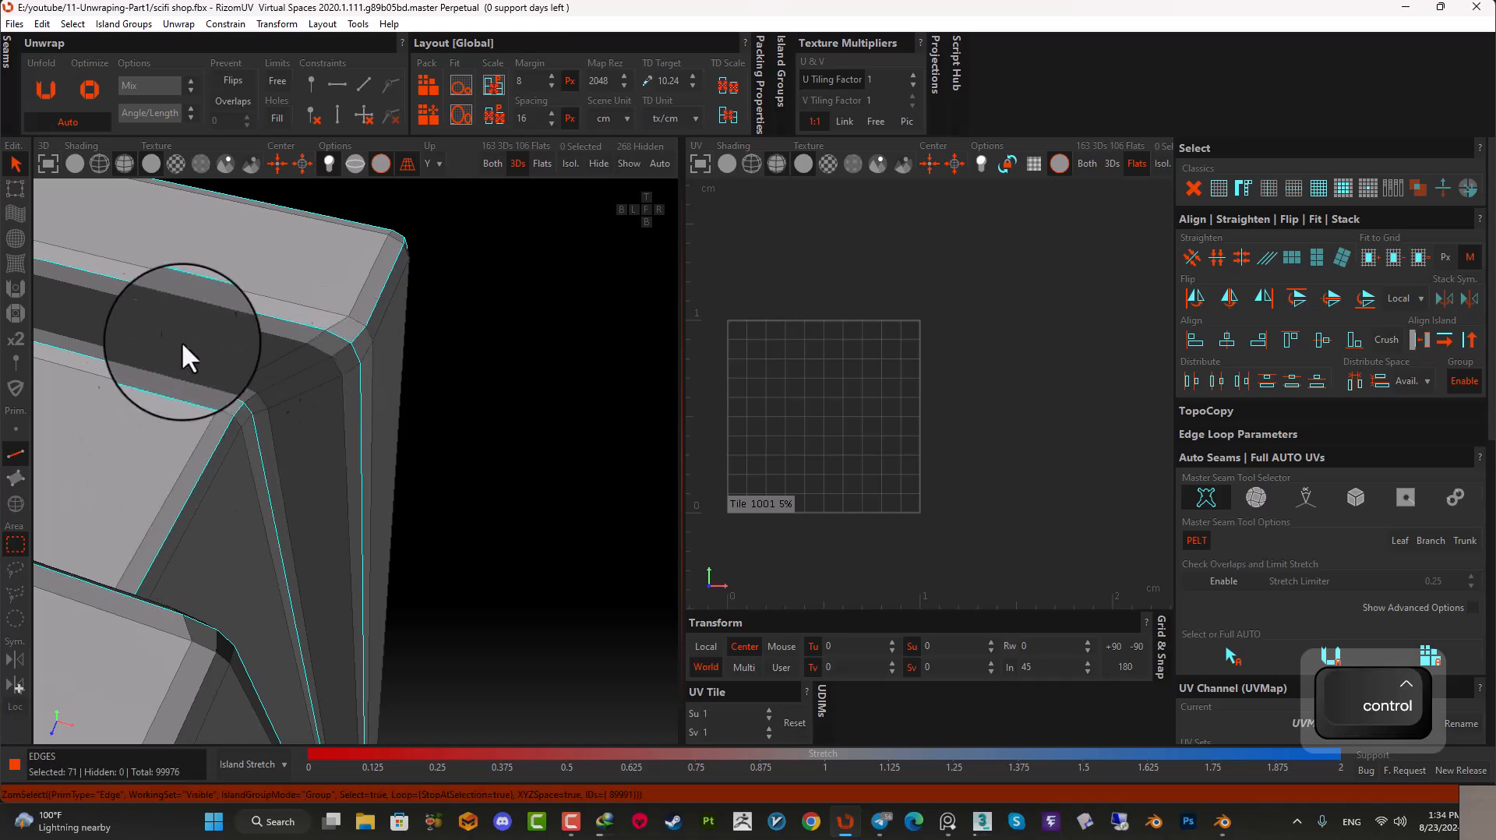
{"action": "left_click_drag", "start_coordinate": [315, 518], "coordinate": [256, 426], "text": "alt"}
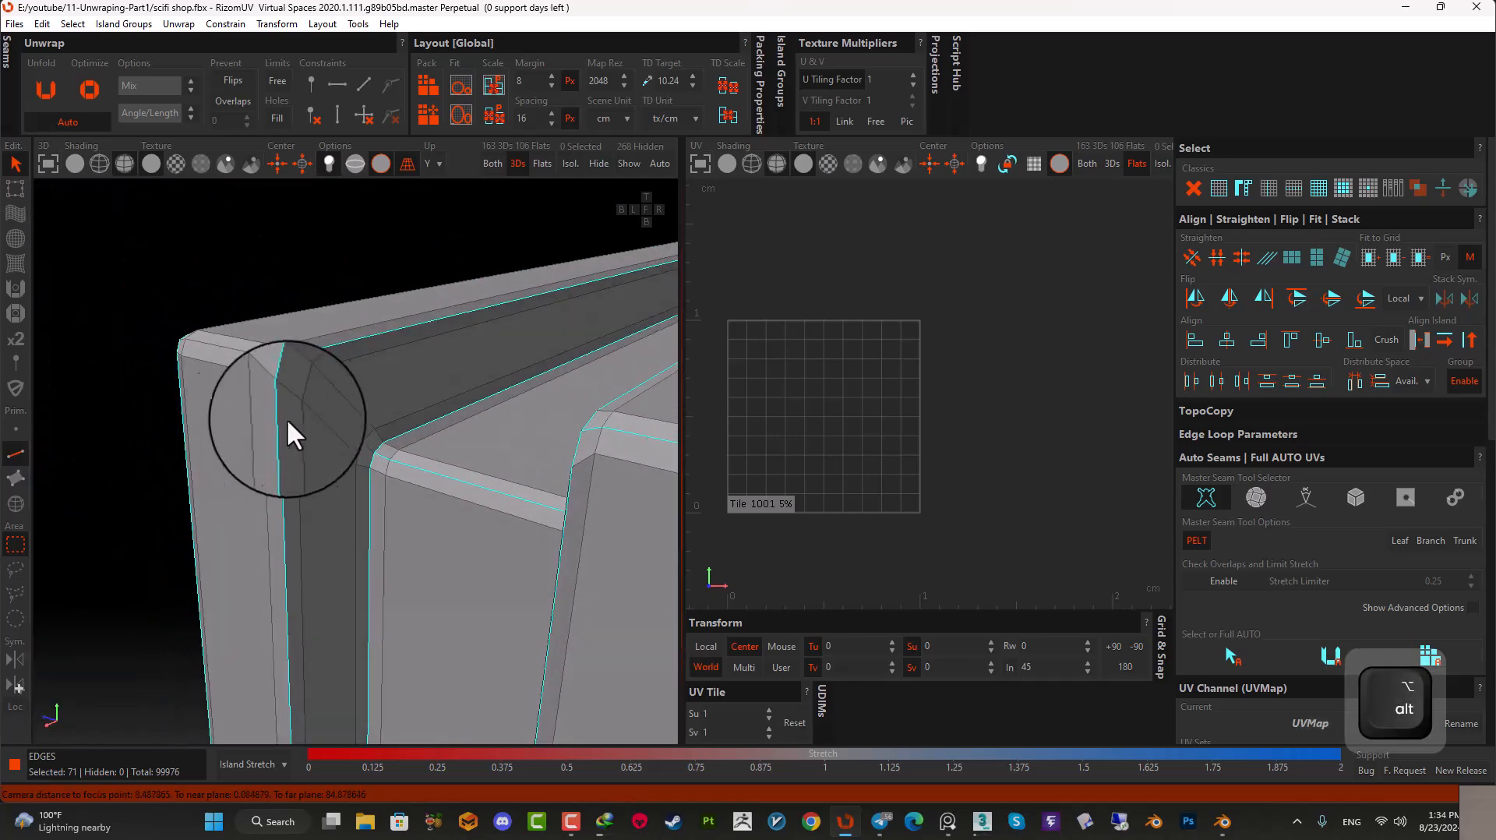
{"action": "left_click_drag", "start_coordinate": [153, 377], "coordinate": [232, 375], "text": "alt"}
{"action": "double_click", "coordinate": [232, 374], "text": "ctrl"}
- Remove the unneeded edges near the layered panel's corners from the seam selection
{"action": "left_click_drag", "start_coordinate": [190, 421], "coordinate": [295, 489], "text": "alt"}
{"action": "right_click_drag", "start_coordinate": [296, 489], "coordinate": [167, 440], "text": "alt"}
{"action": "left_click_drag", "start_coordinate": [166, 440], "coordinate": [532, 460], "text": "alt"}
{"action": "scroll", "coordinate": [239, 487], "scroll_direction": "up", "scroll_amount": 6}
{"action": "left_click_drag", "start_coordinate": [239, 487], "coordinate": [295, 501], "text": "alt"}
{"action": "scroll", "coordinate": [296, 501], "scroll_direction": "up", "scroll_amount": 5}
{"action": "left_click", "coordinate": [315, 530], "text": "ctrl+shift"}
{"action": "scroll", "coordinate": [314, 530], "scroll_direction": "down", "scroll_amount": 4}
{"action": "left_click_drag", "start_coordinate": [315, 529], "coordinate": [345, 511], "text": "alt"}
{"action": "left_click", "coordinate": [457, 502], "text": "ctrl+shift"}
- Add the groove edges at the panel's lower end, running to the open bottom boundary, to the seam selection
{"action": "scroll", "coordinate": [448, 507], "scroll_direction": "down", "scroll_amount": 4}
{"action": "scroll", "coordinate": [327, 336], "scroll_direction": "up", "scroll_amount": 5}
{"action": "scroll", "coordinate": [328, 333], "scroll_direction": "down", "scroll_amount": 4}
{"action": "left_click_drag", "start_coordinate": [363, 407], "coordinate": [401, 520], "text": "alt"}
{"action": "scroll", "coordinate": [284, 562], "scroll_direction": "up", "scroll_amount": 5}
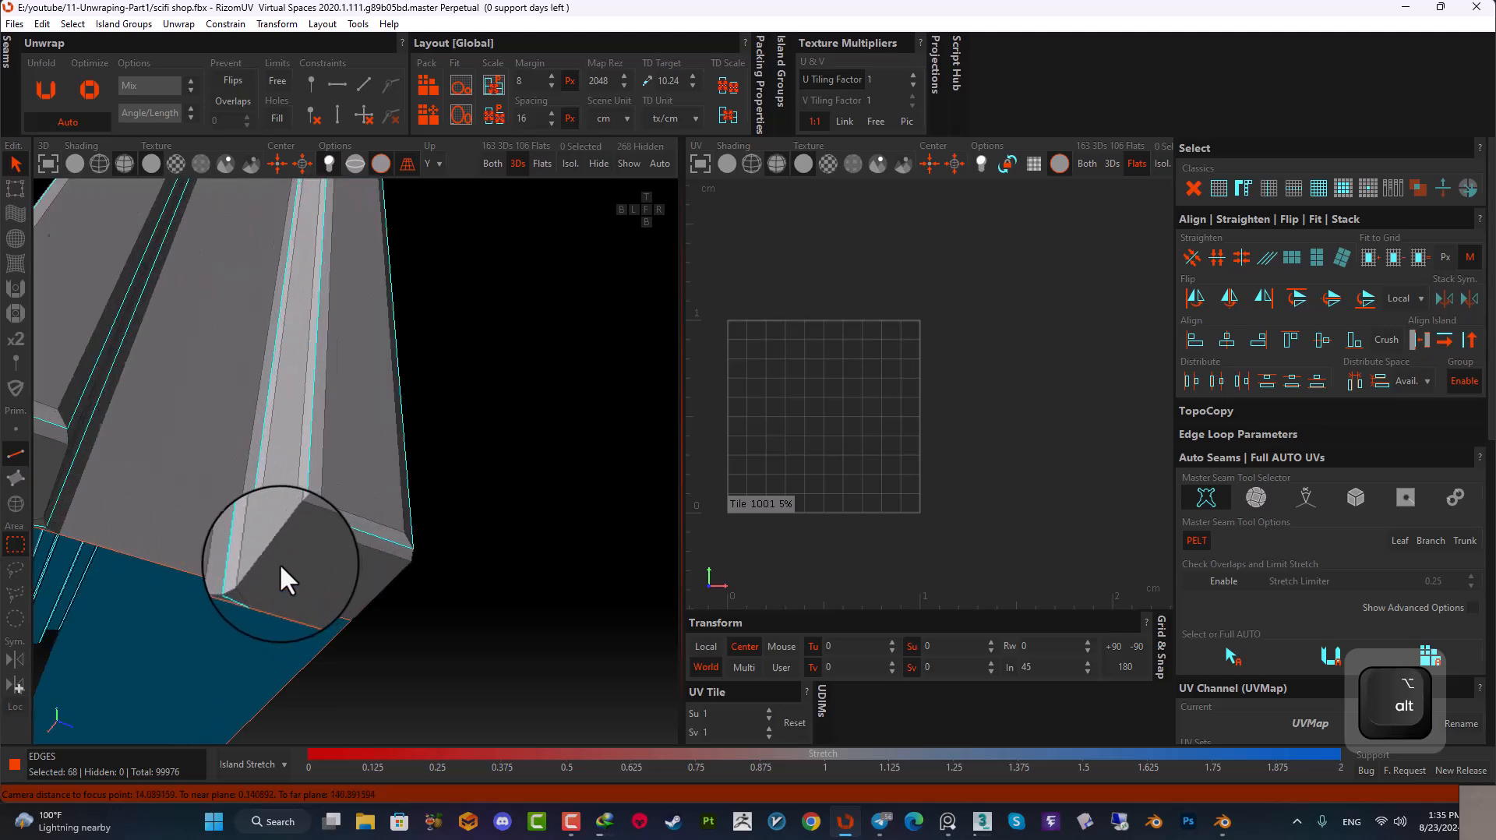
{"action": "left_click", "coordinate": [263, 554], "text": "ctrl"}
{"action": "left_click", "coordinate": [268, 543], "text": "ctrl"}
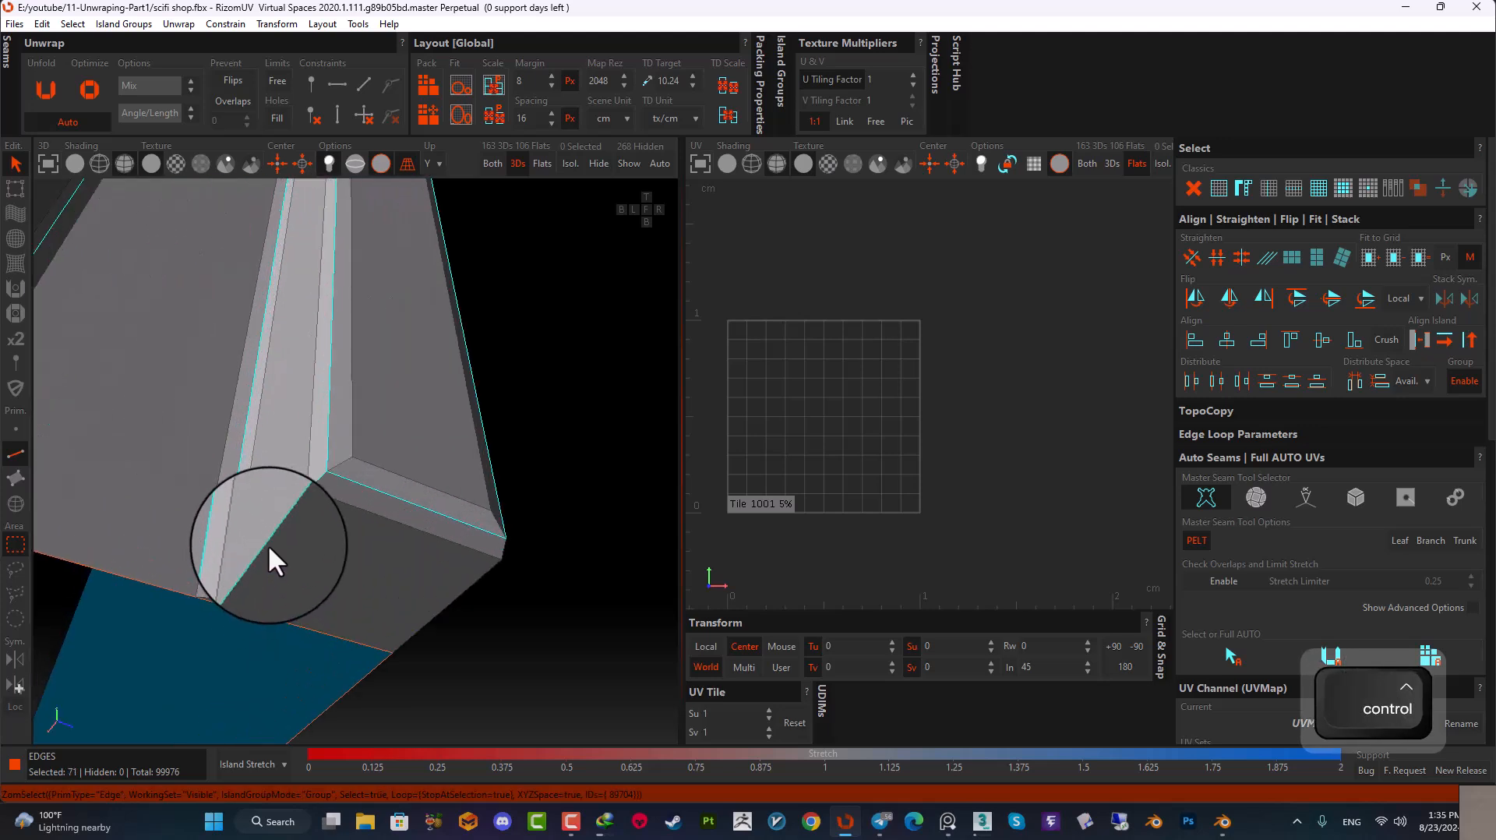
{"action": "left_click_drag", "start_coordinate": [382, 583], "coordinate": [269, 547], "text": "alt"}
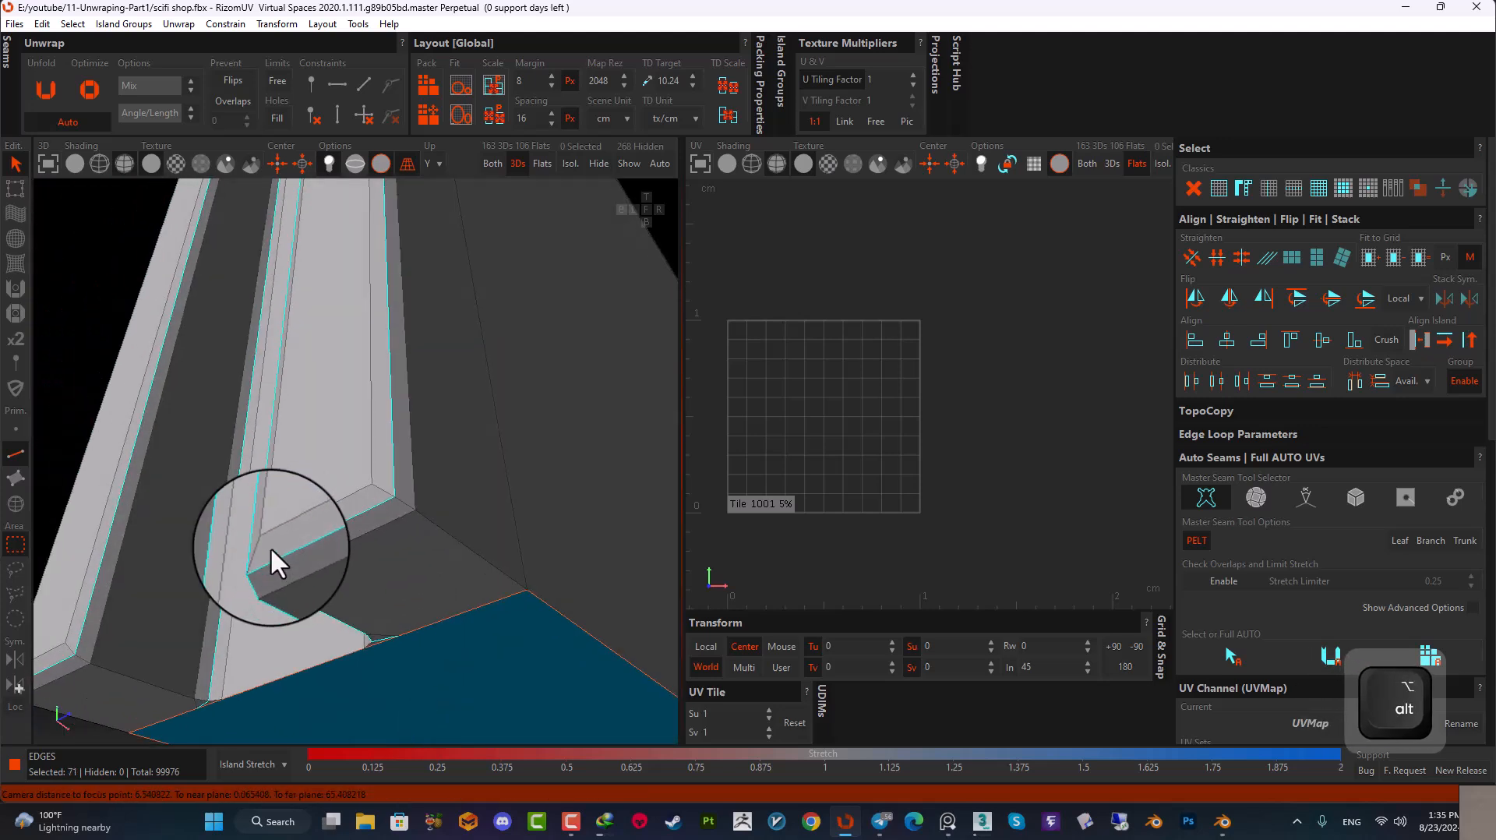
{"action": "left_click", "coordinate": [447, 532], "text": "ctrl"}
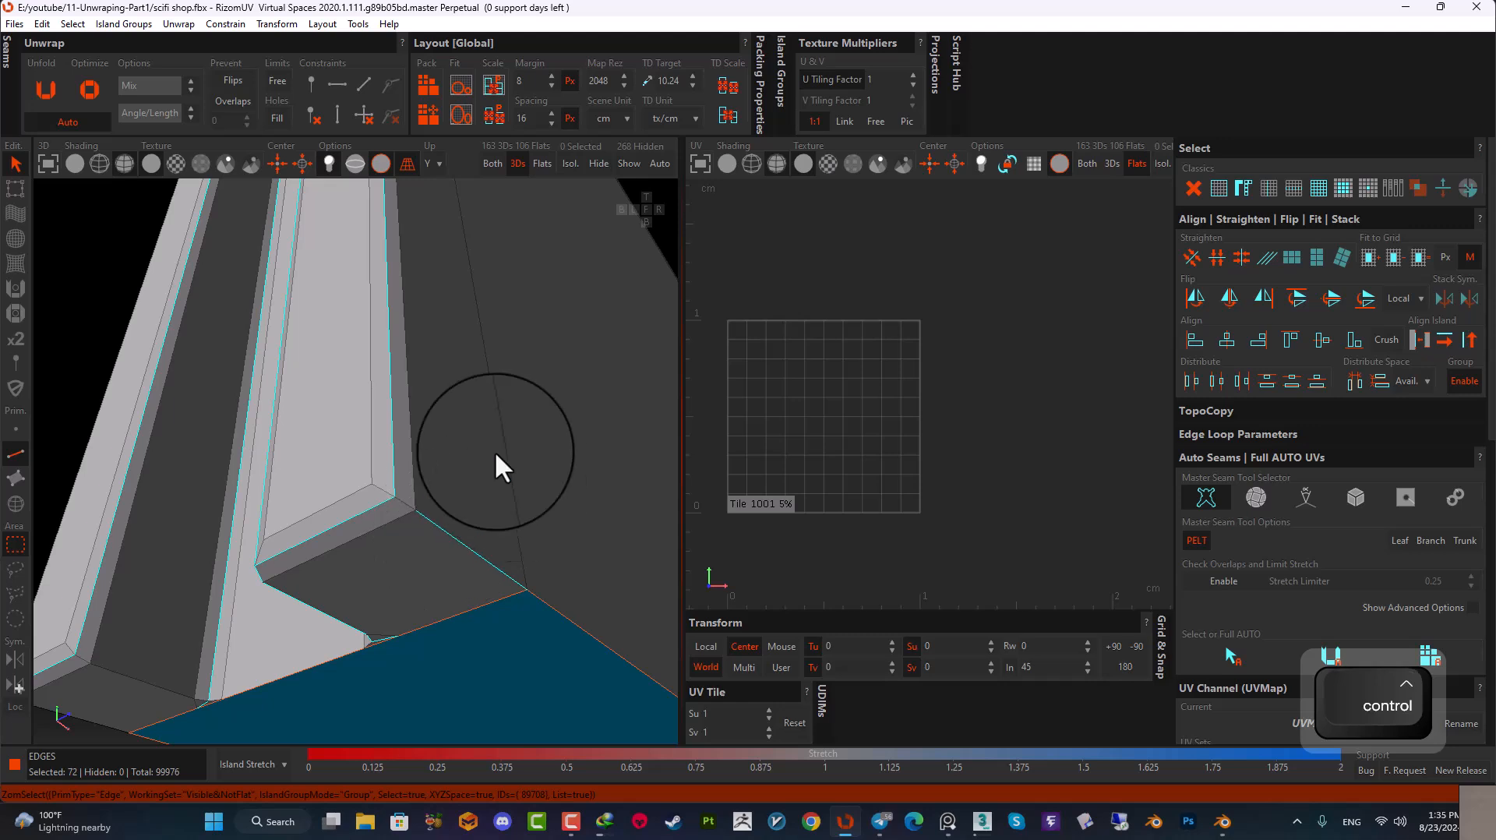
- Add the lower corner edges of the adjoining layer beside the open bottom to the seam selection
{"action": "left_click_drag", "start_coordinate": [545, 403], "coordinate": [284, 545], "text": "alt"}
{"action": "left_click", "coordinate": [369, 543], "text": "ctrl"}
{"action": "left_click", "coordinate": [292, 560], "text": "ctrl"}
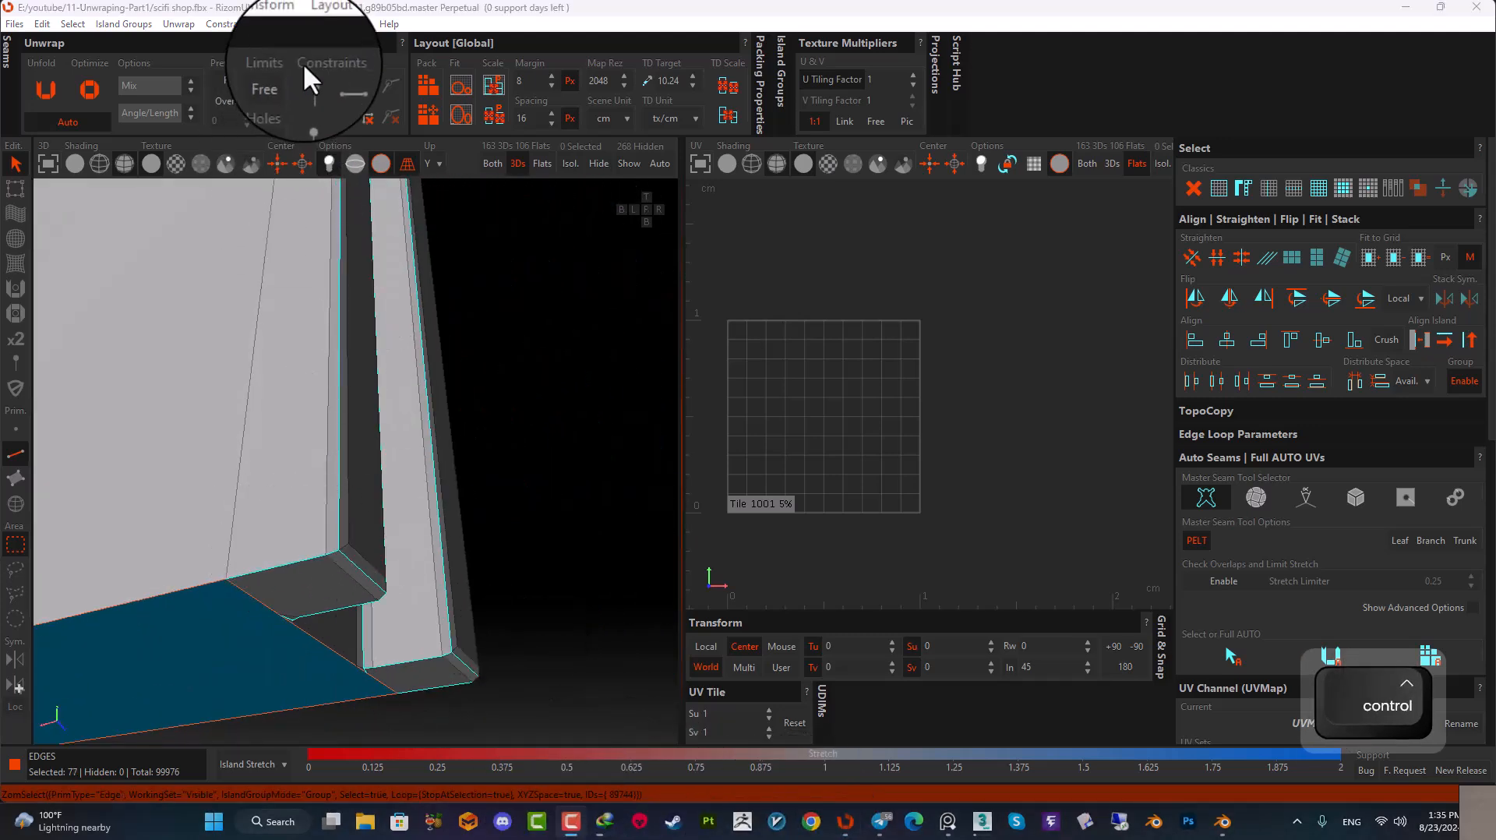
- Add the remaining lower groove corner edges beside the open bottom boundary to the seam selection
{"action": "left_click_drag", "start_coordinate": [271, 432], "coordinate": [424, 384], "text": "alt"}
{"action": "scroll", "coordinate": [424, 387], "scroll_direction": "up", "scroll_amount": 3}
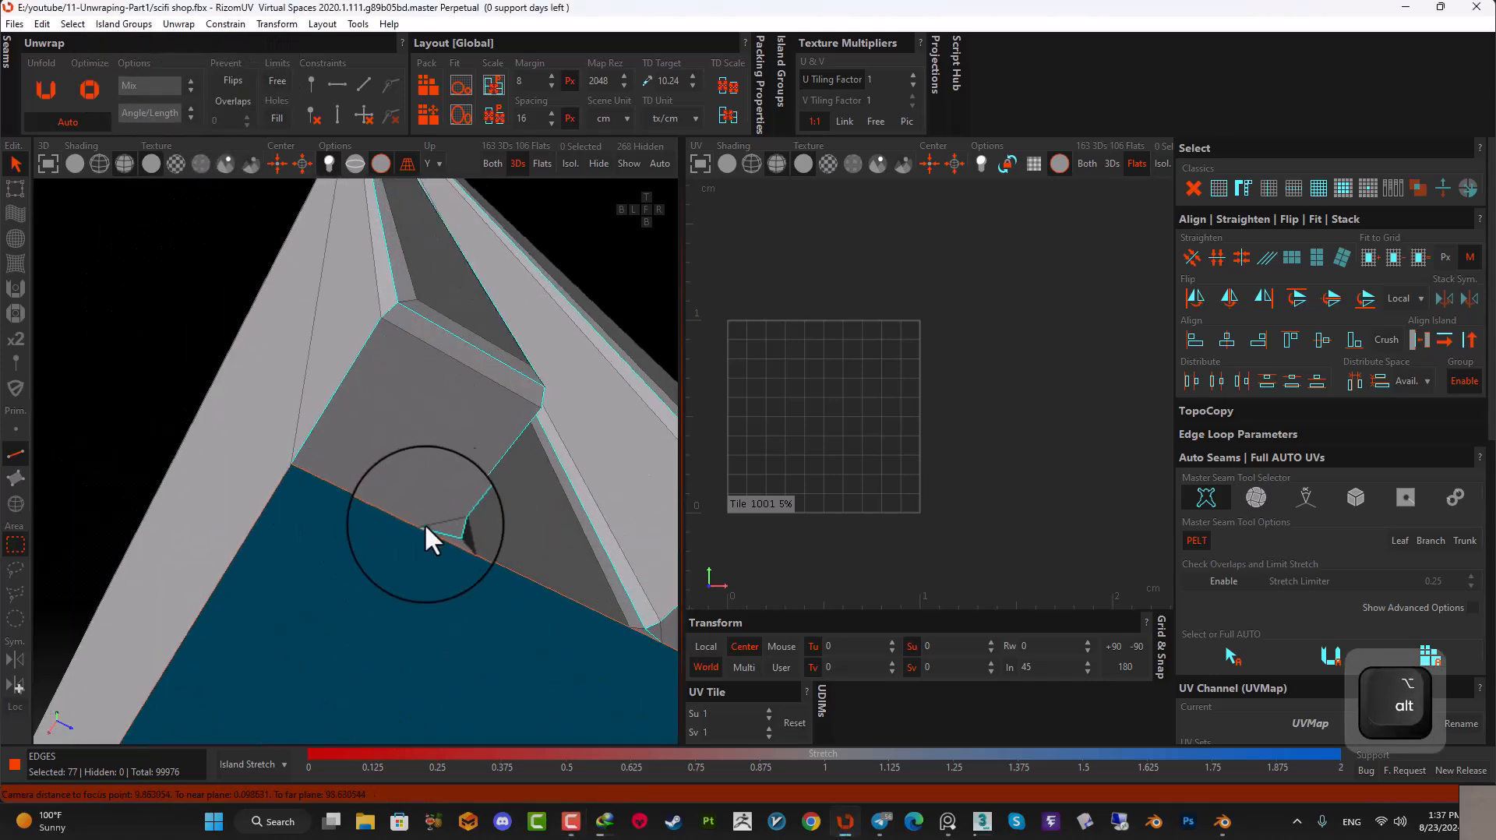
{"action": "left_click_drag", "start_coordinate": [254, 438], "coordinate": [370, 502], "text": "alt"}
{"action": "scroll", "coordinate": [342, 468], "scroll_direction": "up", "scroll_amount": 3}
{"action": "double_click", "coordinate": [298, 433], "text": "ctrl"}
{"action": "scroll", "coordinate": [299, 436], "scroll_direction": "down", "scroll_amount": 2}
{"action": "left_click_drag", "start_coordinate": [307, 459], "coordinate": [350, 483], "text": "alt"}
{"action": "double_click", "coordinate": [263, 431], "text": "ctrl"}
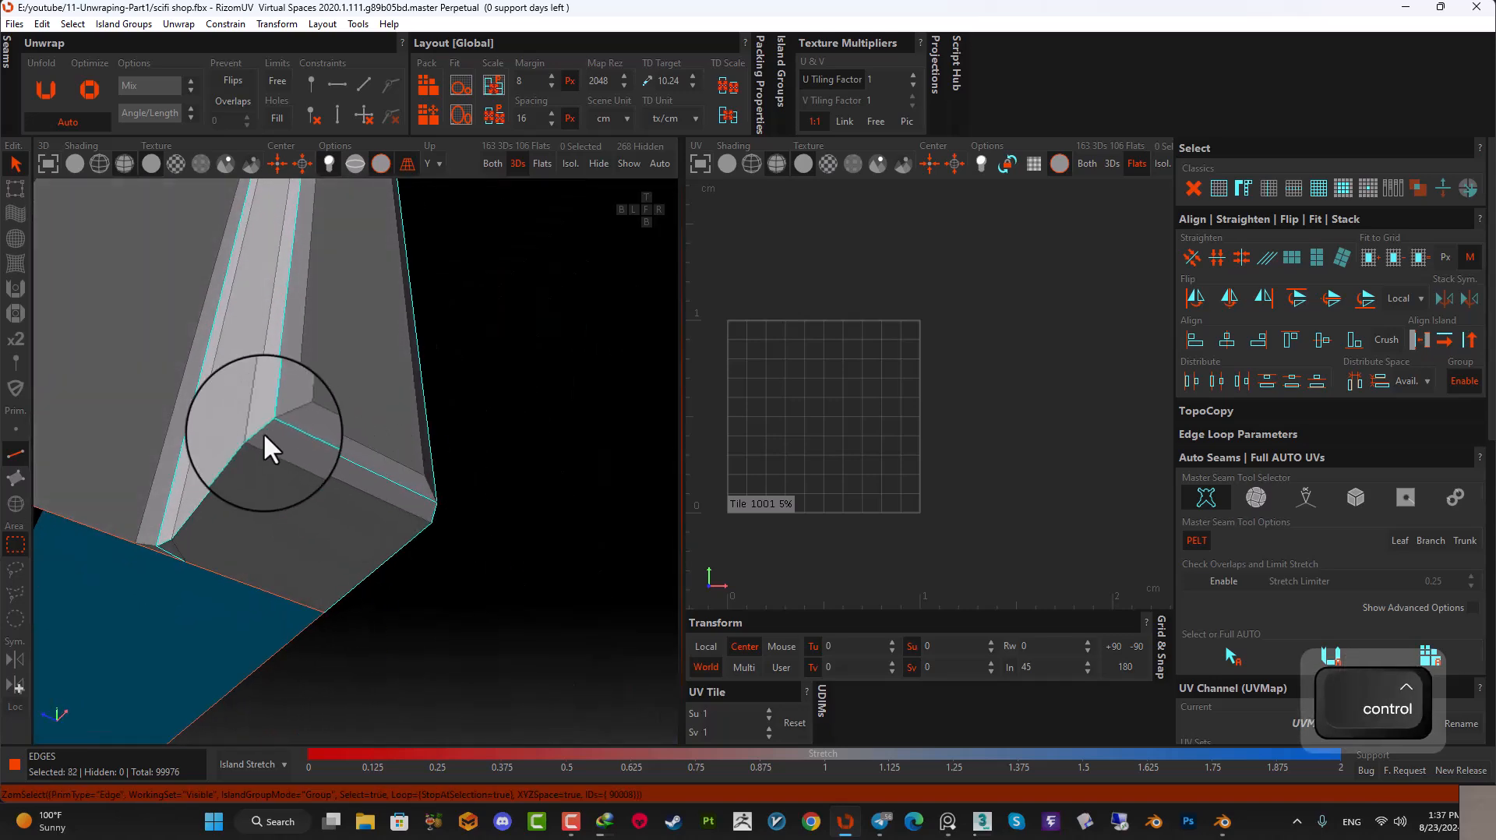
- Complete the seam selection with the last four edge runs at the panel's remaining corners
{"action": "left_click_drag", "start_coordinate": [178, 554], "coordinate": [477, 521], "text": "alt"}
{"action": "double_click", "coordinate": [162, 435], "text": "ctrl"}
{"action": "double_click", "coordinate": [202, 464], "text": "ctrl"}
{"action": "scroll", "coordinate": [201, 465], "scroll_direction": "down", "scroll_amount": 2}
{"action": "scroll", "coordinate": [201, 464], "scroll_direction": "down", "scroll_amount": 1}
{"action": "double_click", "coordinate": [174, 384], "text": "ctrl"}
{"action": "double_click", "coordinate": [210, 402], "text": "ctrl"}
{"action": "scroll", "coordinate": [209, 398], "scroll_direction": "down", "scroll_amount": 2}
- Cut the layered panel along the selected seams and unfold all its islands
{"action": "key", "text": "c"}
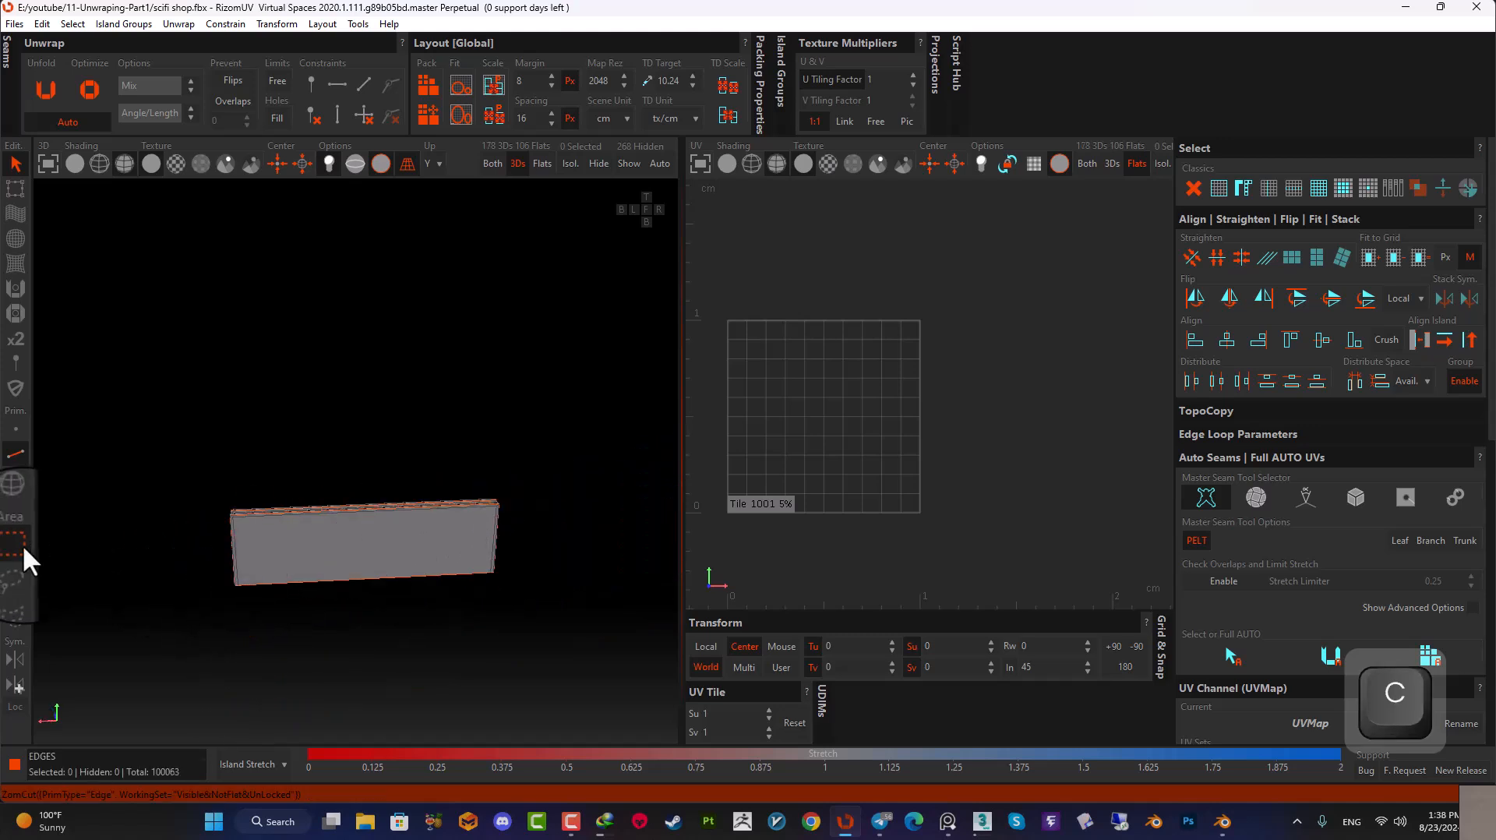
{"action": "left_click", "coordinate": [15, 505]}
{"action": "left_click", "coordinate": [368, 551]}
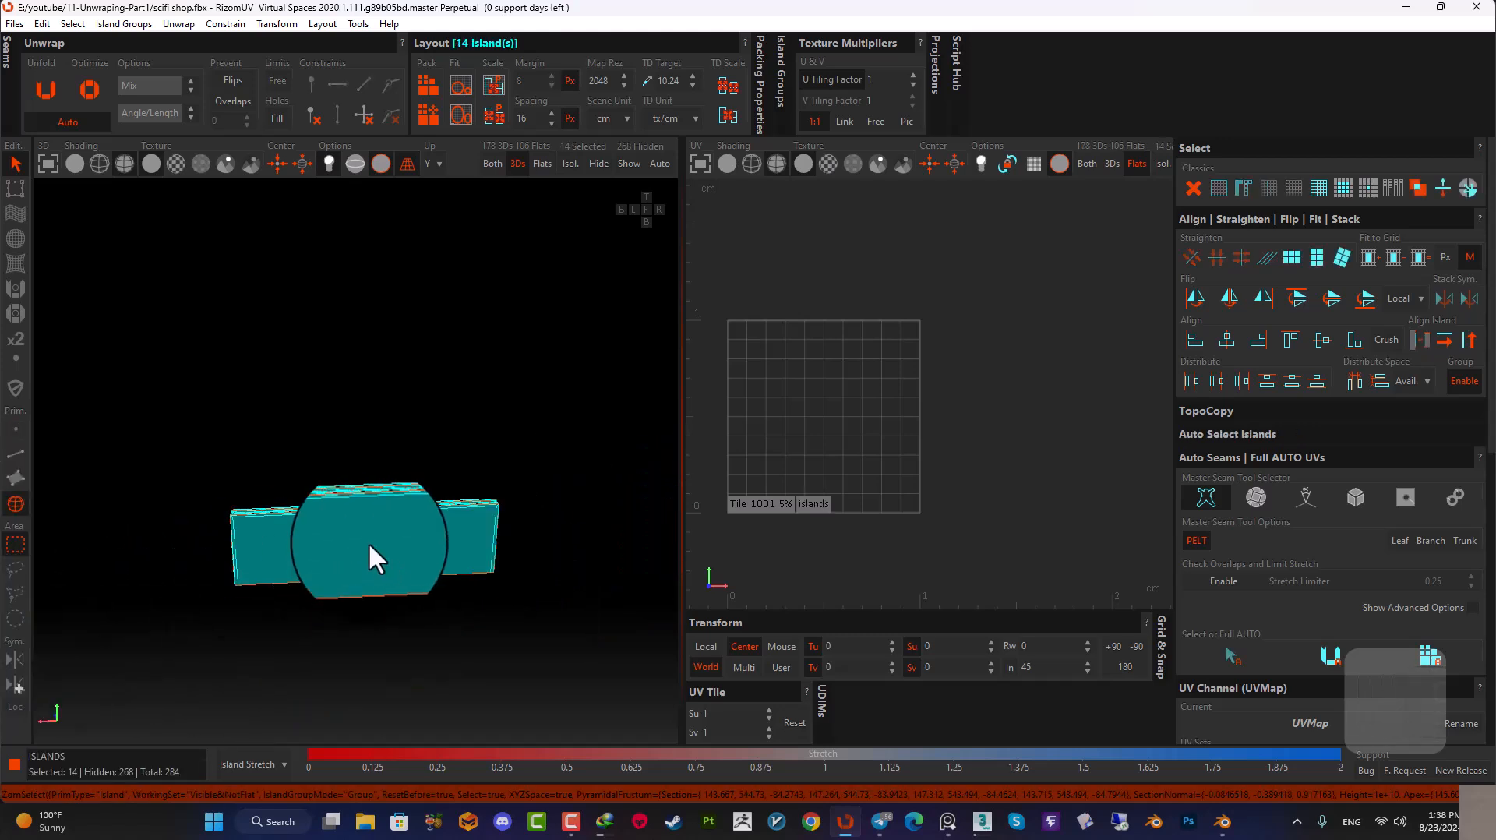
{"action": "key", "text": "u"}
{"action": "left_click_drag", "start_coordinate": [421, 418], "coordinate": [148, 595]}
{"action": "key", "text": "u"}
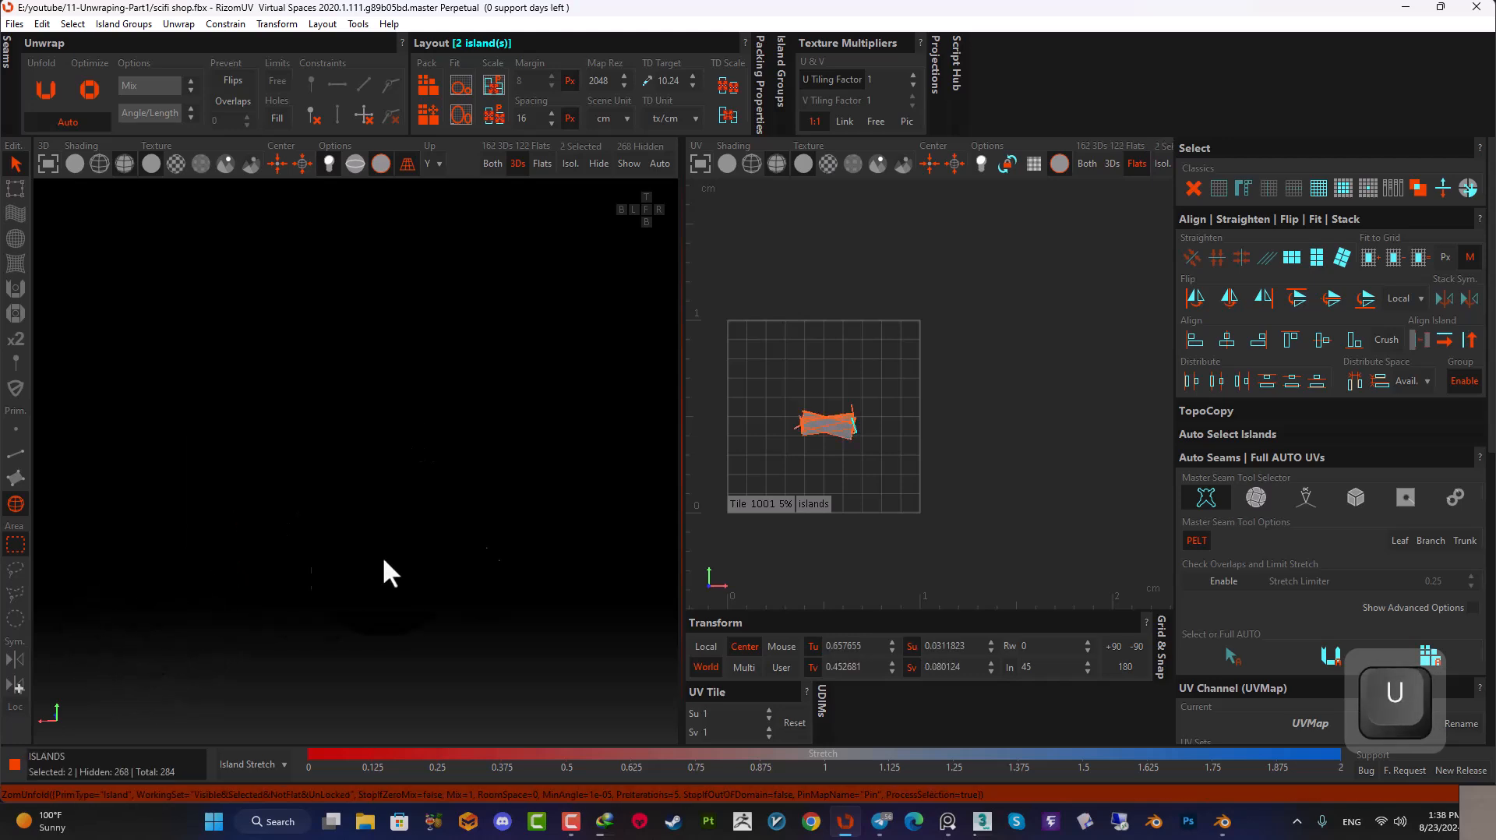
- Select and pack all of the layered panel's unfolded islands, and show all hidden parts
{"action": "scroll", "coordinate": [833, 426], "scroll_direction": "up", "scroll_amount": 4}
{"action": "scroll", "coordinate": [822, 426], "scroll_direction": "down", "scroll_amount": 4}
{"action": "left_click_drag", "start_coordinate": [953, 366], "coordinate": [712, 504]}
{"action": "key", "text": "ctrl+p"}
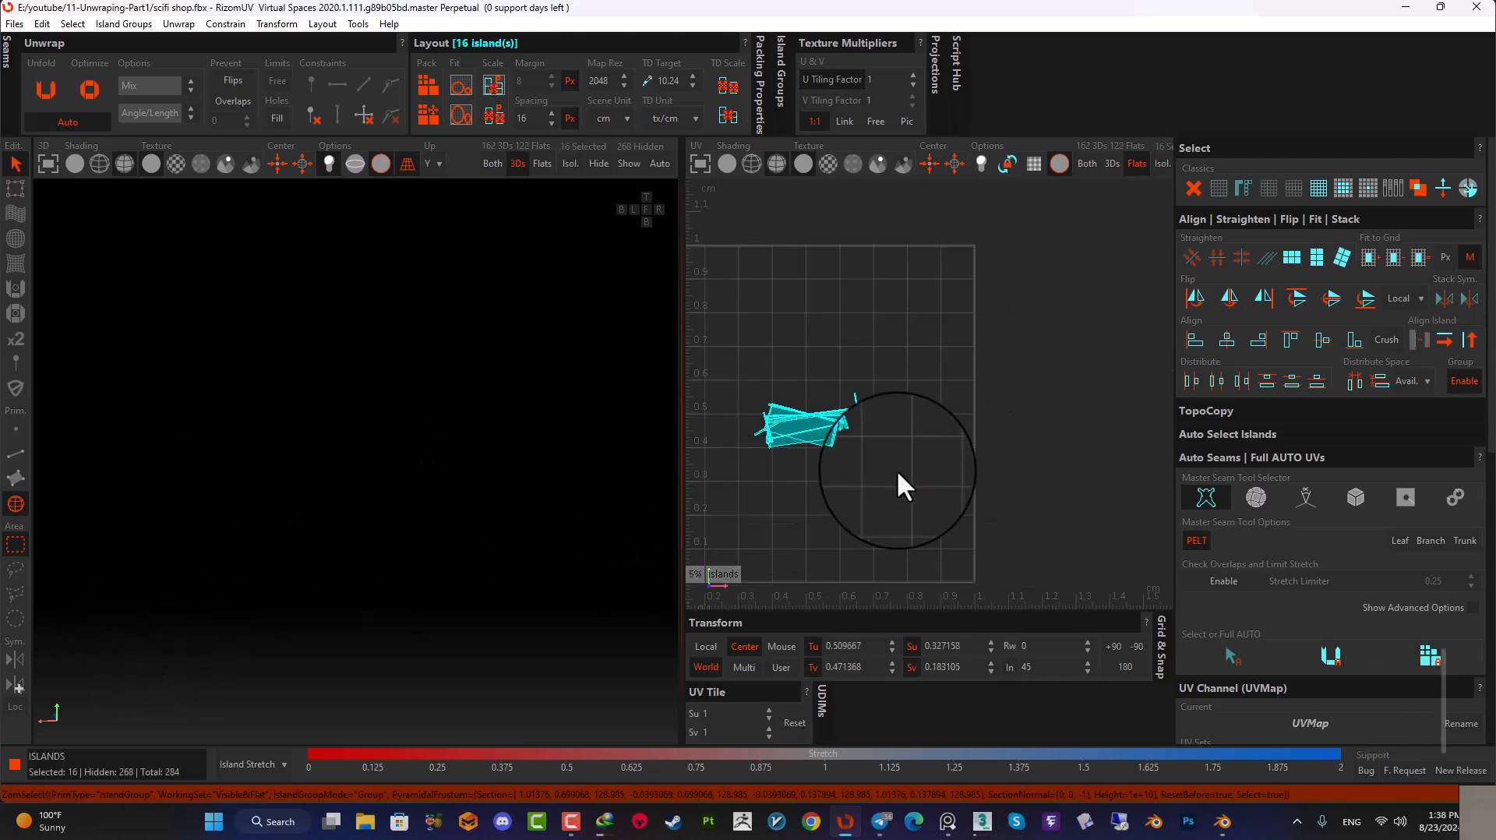
{"action": "left_click", "coordinate": [838, 431]}
{"action": "middle_click_drag", "start_coordinate": [795, 403], "coordinate": [980, 391], "text": "alt"}
{"action": "left_click", "coordinate": [628, 163]}
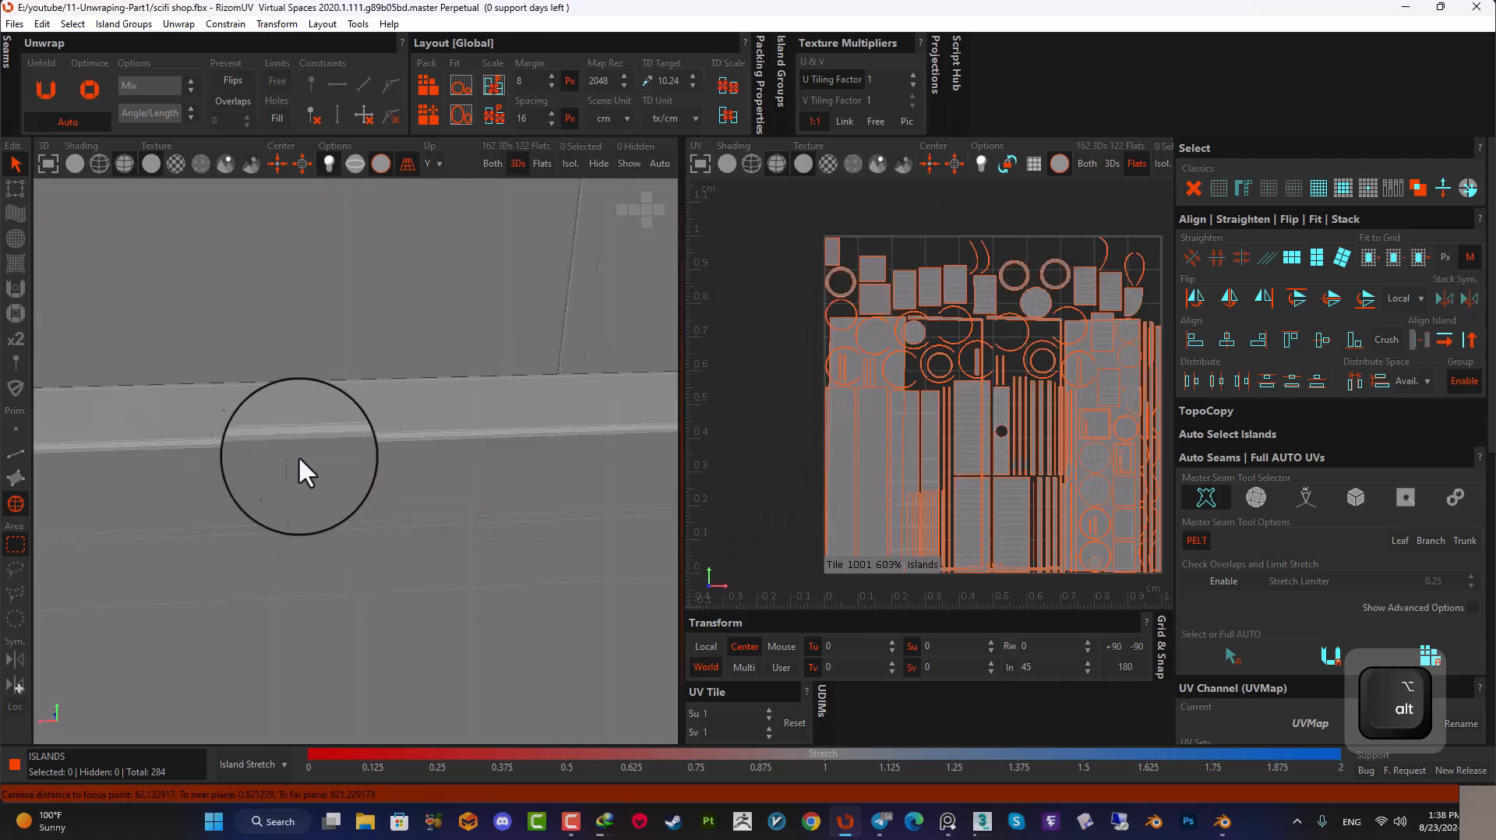
- Isolate the smaller of the two curved pipes beside the shop's louvred side box
{"action": "scroll", "coordinate": [335, 457], "scroll_direction": "down", "scroll_amount": 3}
{"action": "scroll", "coordinate": [382, 458], "scroll_direction": "down", "scroll_amount": 5}
{"action": "left_click_drag", "start_coordinate": [309, 478], "coordinate": [603, 488], "text": "alt"}
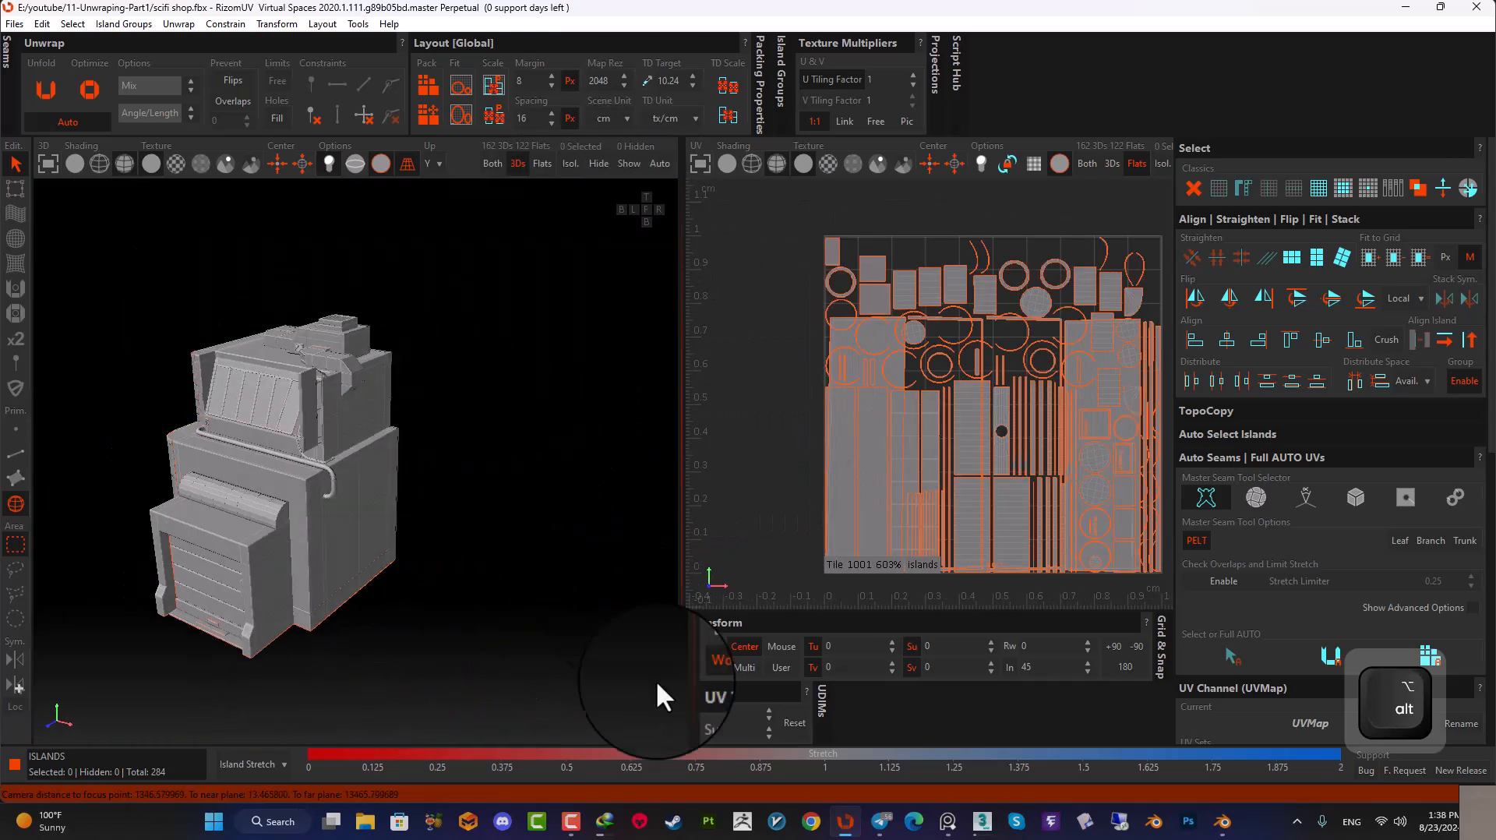
{"action": "middle_click_drag", "start_coordinate": [242, 562], "coordinate": [358, 559], "text": "alt"}
{"action": "left_click_drag", "start_coordinate": [358, 559], "coordinate": [525, 541], "text": "alt"}
{"action": "middle_click_drag", "start_coordinate": [269, 557], "coordinate": [408, 517], "text": "alt"}
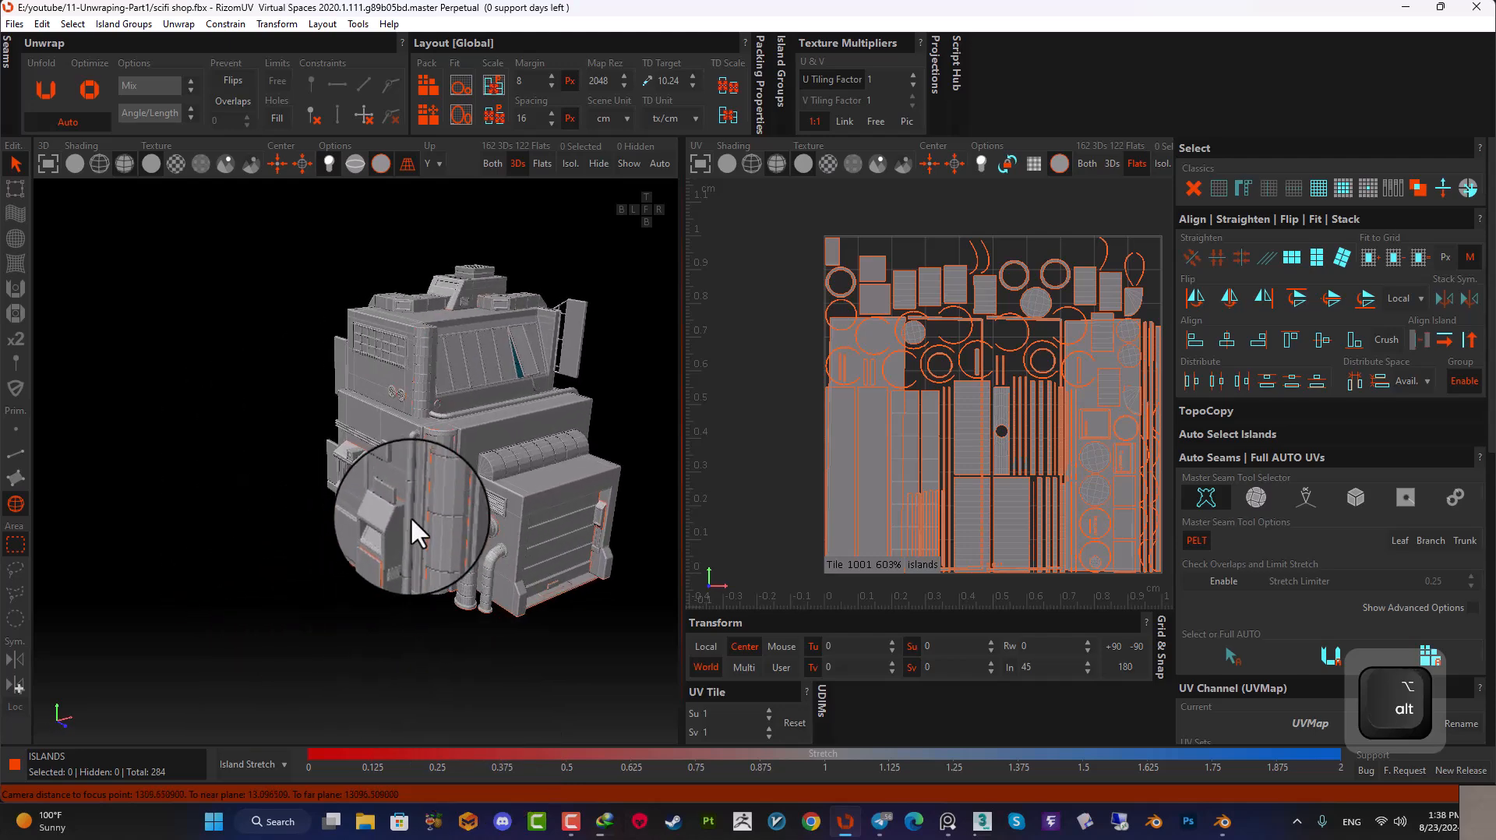
{"action": "right_click_drag", "start_coordinate": [408, 518], "coordinate": [469, 544], "text": "alt"}
{"action": "left_click_drag", "start_coordinate": [469, 543], "coordinate": [513, 569], "text": "alt"}
{"action": "middle_click_drag", "start_coordinate": [513, 570], "coordinate": [482, 547], "text": "alt"}
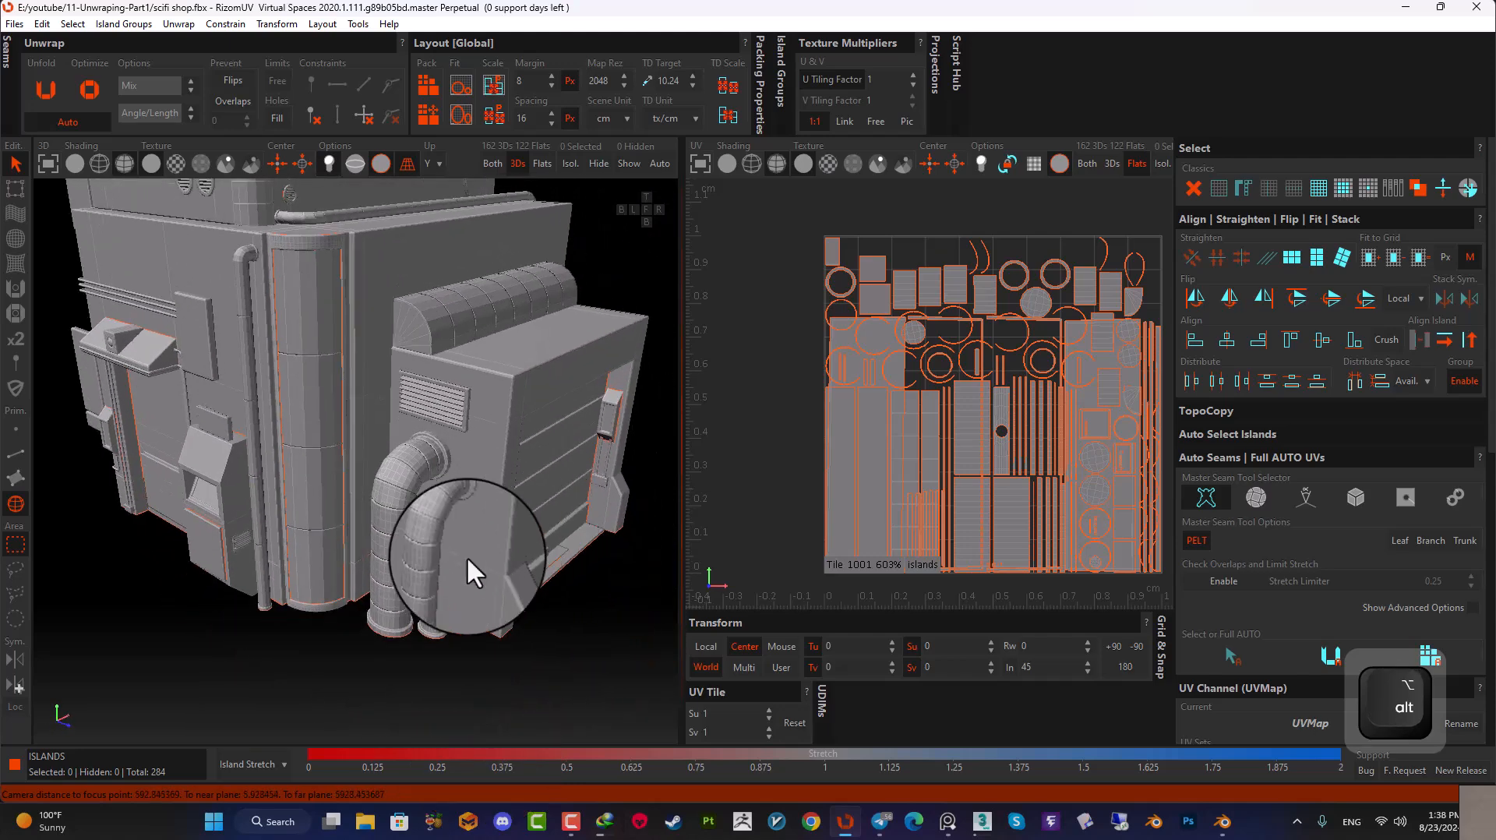
{"action": "right_click_drag", "start_coordinate": [483, 548], "coordinate": [443, 508], "text": "alt"}
{"action": "left_click", "coordinate": [445, 511]}
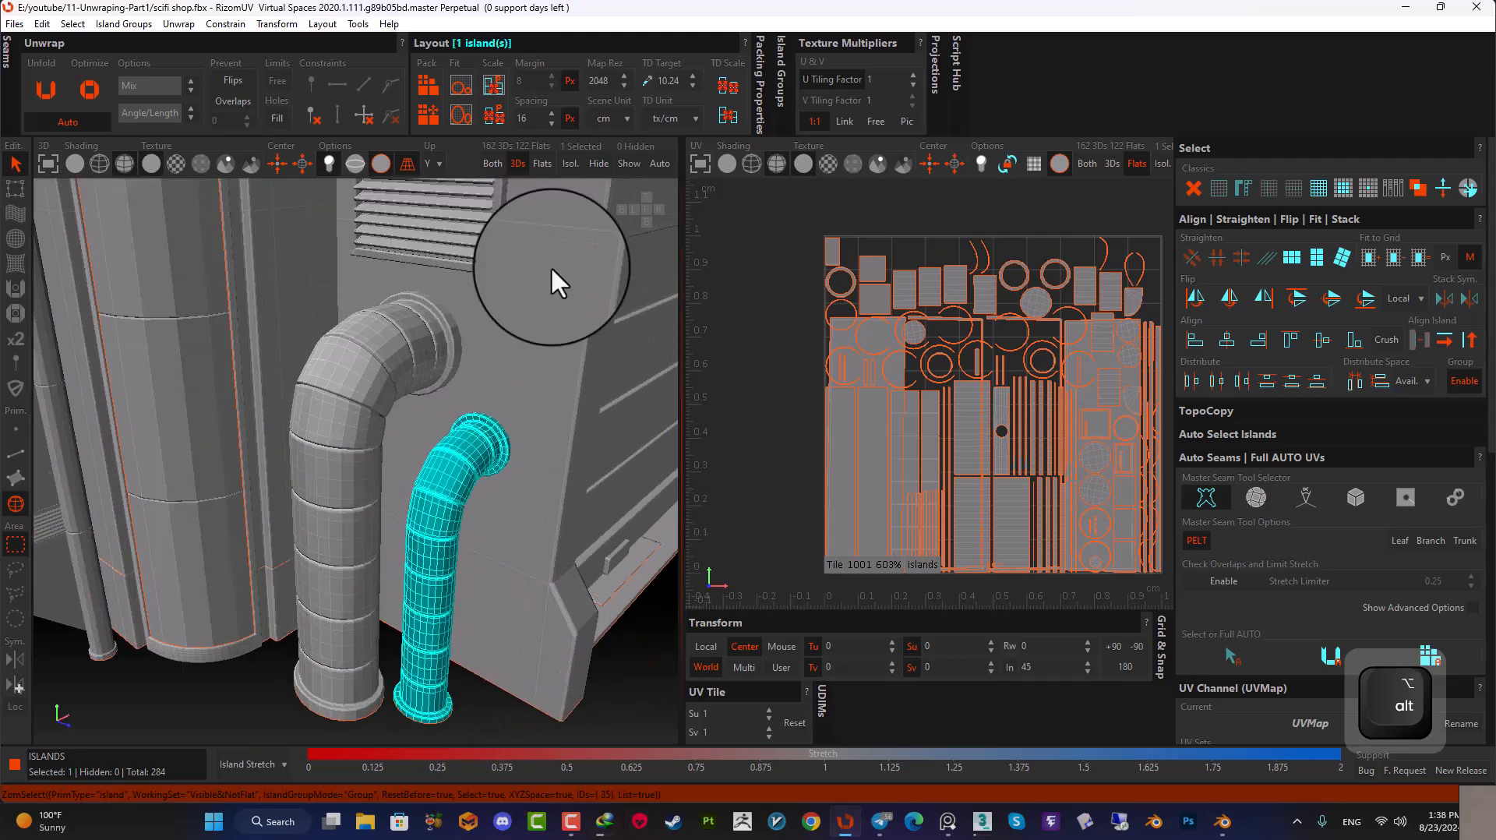
{"action": "left_click", "coordinate": [570, 164]}
- Select the lengthwise edge loop along the isolated small pipe as its main seam
{"action": "scroll", "coordinate": [454, 667], "scroll_direction": "up", "scroll_amount": 4}
{"action": "middle_click_drag", "start_coordinate": [455, 667], "coordinate": [422, 470], "text": "alt"}
{"action": "left_click_drag", "start_coordinate": [422, 470], "coordinate": [1, 518], "text": "alt"}
{"action": "left_click", "coordinate": [13, 441]}
{"action": "left_click_drag", "start_coordinate": [436, 578], "coordinate": [235, 491], "text": "alt"}
{"action": "scroll", "coordinate": [137, 455], "scroll_direction": "up", "scroll_amount": 5}
{"action": "double_click", "coordinate": [169, 359]}
{"action": "scroll", "coordinate": [169, 360], "scroll_direction": "down", "scroll_amount": 5}
{"action": "left_click_drag", "start_coordinate": [163, 389], "coordinate": [395, 364], "text": "alt"}
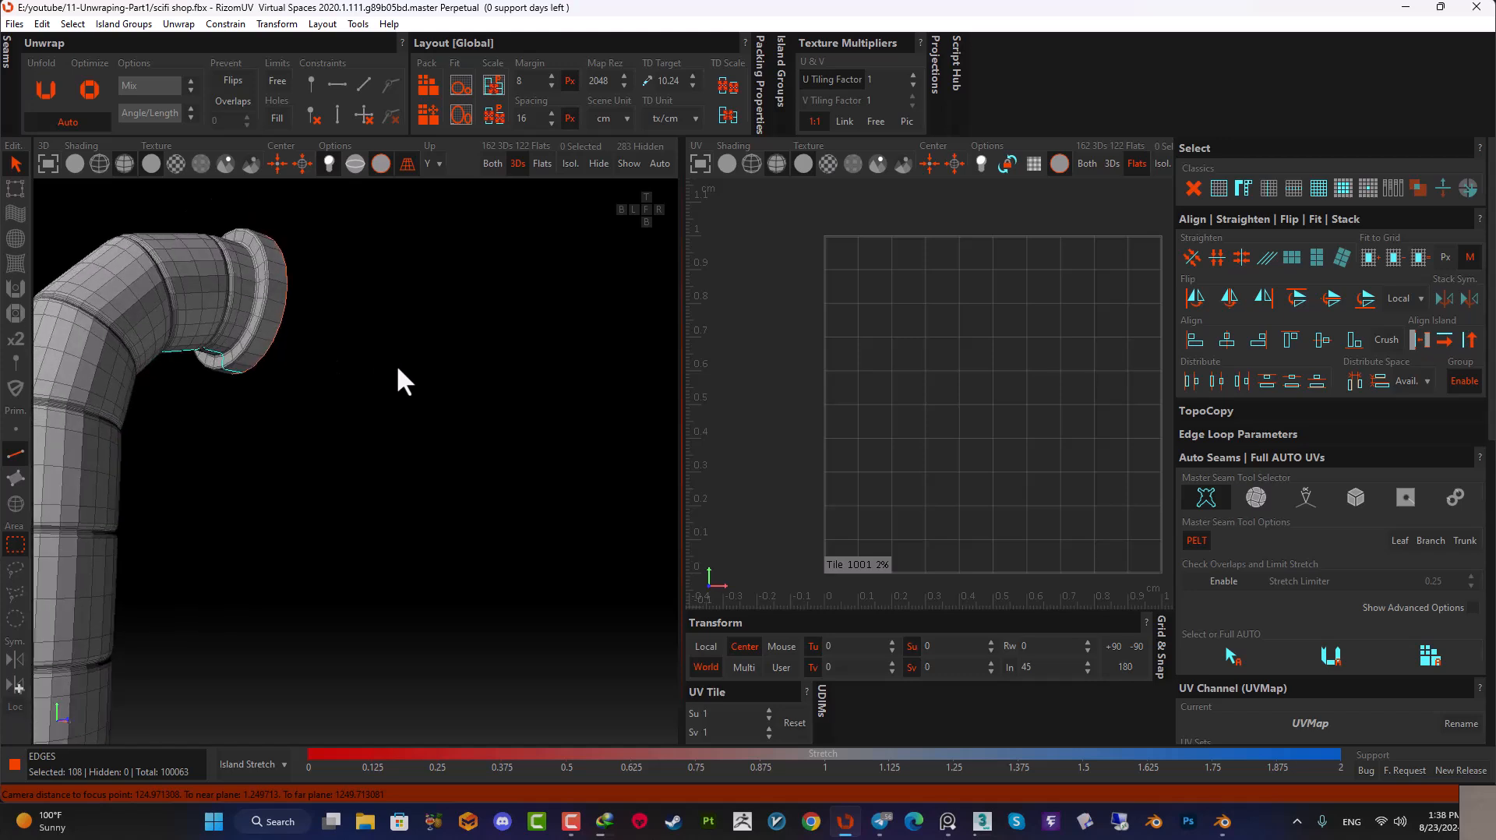
- Add the ring loop on the pipe's upper flange and deselect the lengthwise seam edges crossing the flange face
{"action": "scroll", "coordinate": [256, 370], "scroll_direction": "up", "scroll_amount": 5}
{"action": "left_click_drag", "start_coordinate": [257, 373], "coordinate": [364, 350], "text": "alt"}
{"action": "double_click", "coordinate": [316, 267], "text": "ctrl"}
{"action": "double_click", "coordinate": [312, 303], "text": "ctrl+shift"}
{"action": "left_click_drag", "start_coordinate": [313, 303], "coordinate": [247, 443], "text": "alt"}
- Add both ring loops of the pipe's base flange and deselect the lengthwise seam edges between them
{"action": "scroll", "coordinate": [300, 318], "scroll_direction": "down", "scroll_amount": 3}
{"action": "scroll", "coordinate": [235, 295], "scroll_direction": "up", "scroll_amount": 6}
{"action": "double_click", "coordinate": [225, 298], "text": "ctrl"}
{"action": "double_click", "coordinate": [335, 350], "text": "ctrl"}
{"action": "double_click", "coordinate": [312, 316], "text": "ctrl+shift"}
{"action": "scroll", "coordinate": [312, 315], "scroll_direction": "down", "scroll_amount": 3}
{"action": "left_click_drag", "start_coordinate": [280, 338], "coordinate": [324, 430], "text": "alt"}
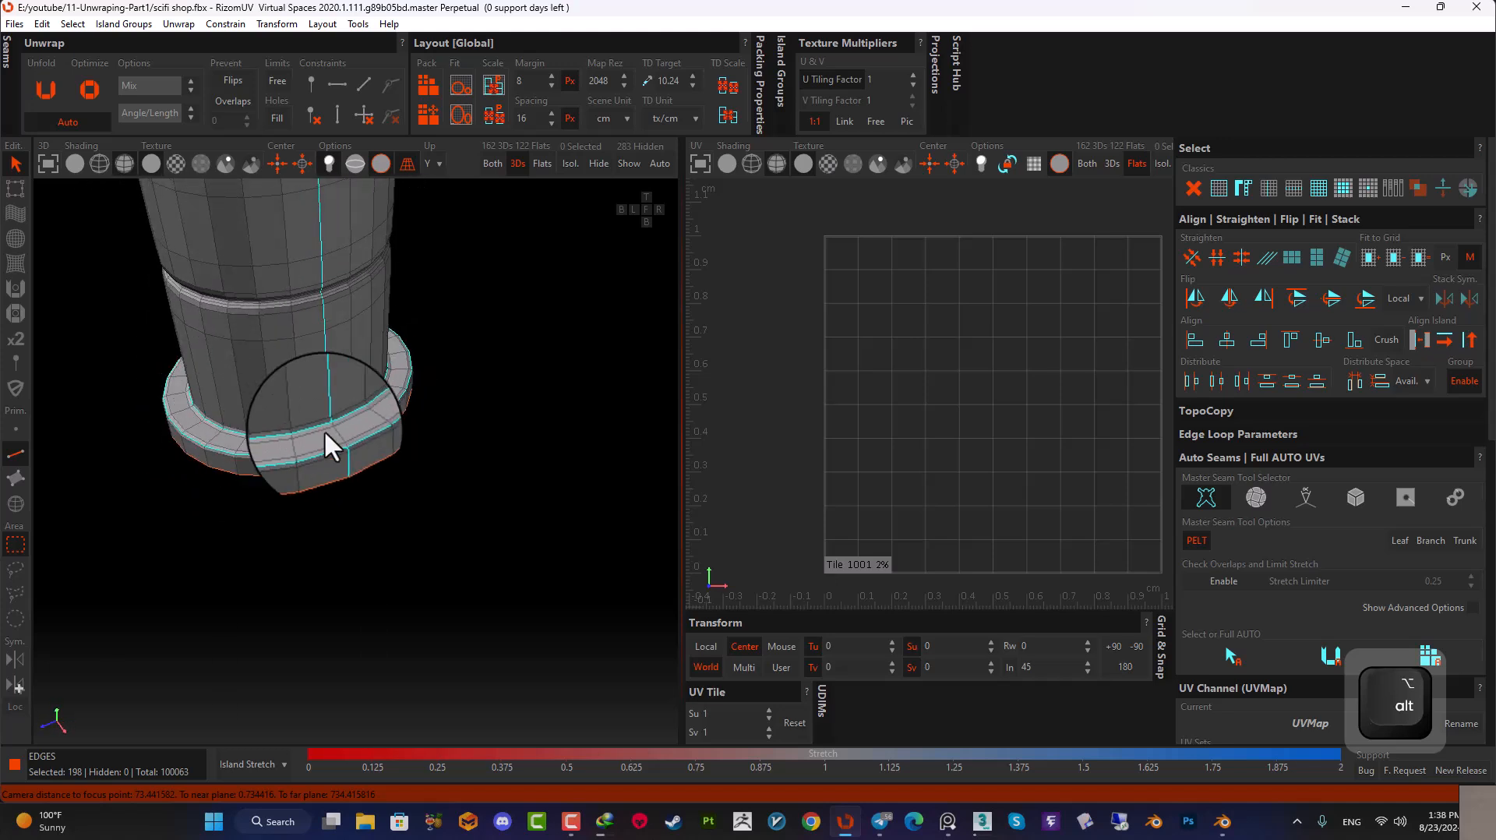
- Add the edge loop inside the lowest joint groove of the small pipe to the seam selection
{"action": "scroll", "coordinate": [321, 429], "scroll_direction": "up", "scroll_amount": 5}
{"action": "scroll", "coordinate": [399, 388], "scroll_direction": "down", "scroll_amount": 3}
{"action": "left_click_drag", "start_coordinate": [387, 393], "coordinate": [344, 299], "text": "alt"}
{"action": "left_click_drag", "start_coordinate": [356, 363], "coordinate": [349, 234], "text": "alt"}
{"action": "middle_click_drag", "start_coordinate": [349, 233], "coordinate": [340, 413], "text": "alt"}
{"action": "scroll", "coordinate": [342, 424], "scroll_direction": "up", "scroll_amount": 4}
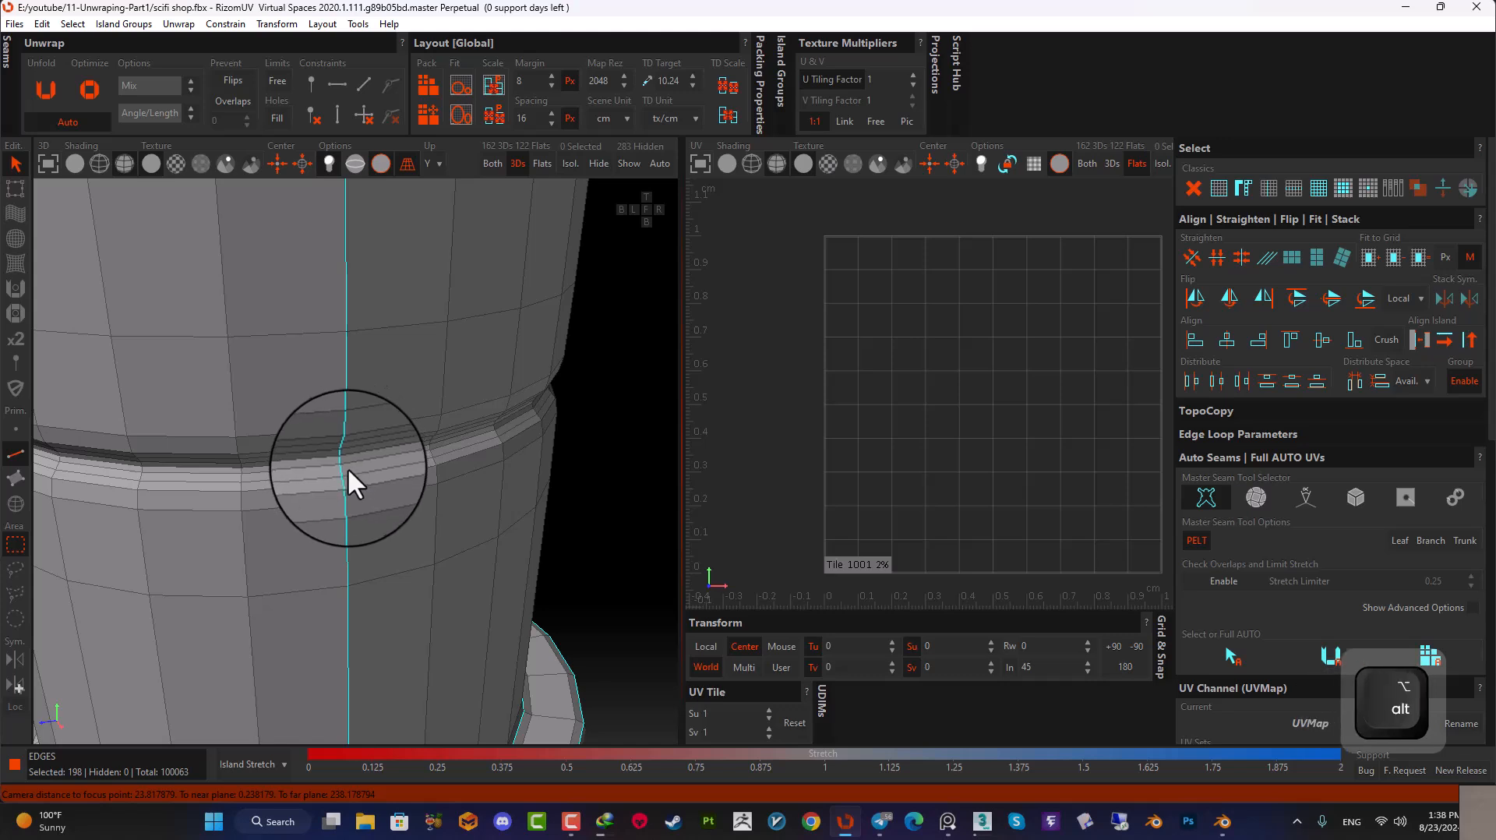
{"action": "left_click_drag", "start_coordinate": [347, 468], "coordinate": [346, 445], "text": "alt"}
{"action": "scroll", "coordinate": [345, 445], "scroll_direction": "up", "scroll_amount": 4}
{"action": "double_click", "coordinate": [354, 476], "text": "ctrl"}
{"action": "scroll", "coordinate": [360, 459], "scroll_direction": "down", "scroll_amount": 8}
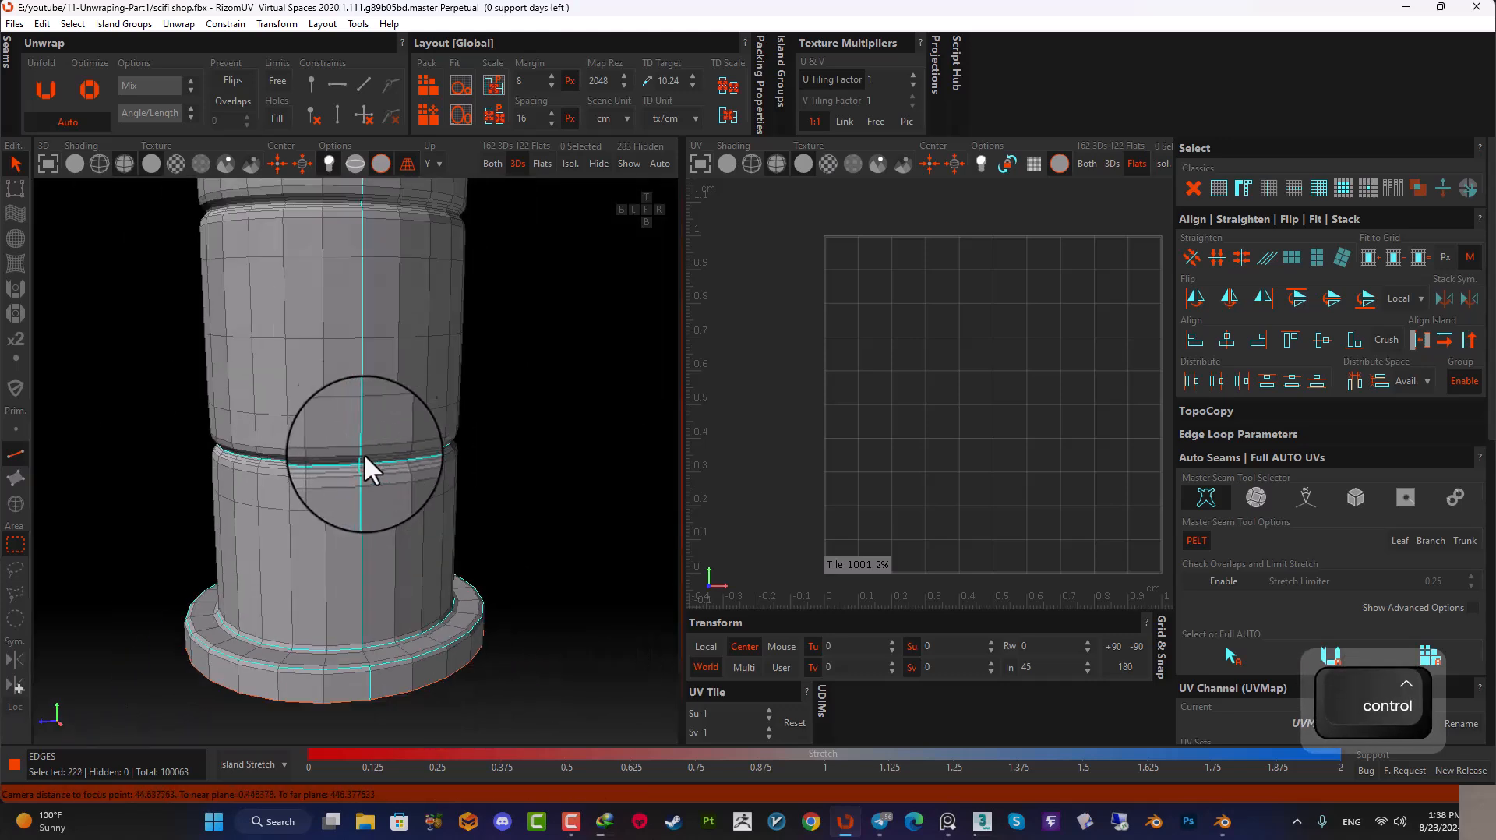
- Add the edge loops in the second and third joint grooves above the pipe's base
{"action": "middle_click_drag", "start_coordinate": [360, 284], "coordinate": [364, 473], "text": "alt"}
{"action": "scroll", "coordinate": [362, 422], "scroll_direction": "up", "scroll_amount": 4}
{"action": "scroll", "coordinate": [382, 421], "scroll_direction": "up", "scroll_amount": 3}
{"action": "left_click", "coordinate": [389, 409], "text": "ctrl"}
{"action": "double_click", "coordinate": [388, 408], "text": "ctrl"}
{"action": "scroll", "coordinate": [386, 412], "scroll_direction": "down", "scroll_amount": 8}
{"action": "middle_click_drag", "start_coordinate": [379, 354], "coordinate": [376, 425], "text": "alt"}
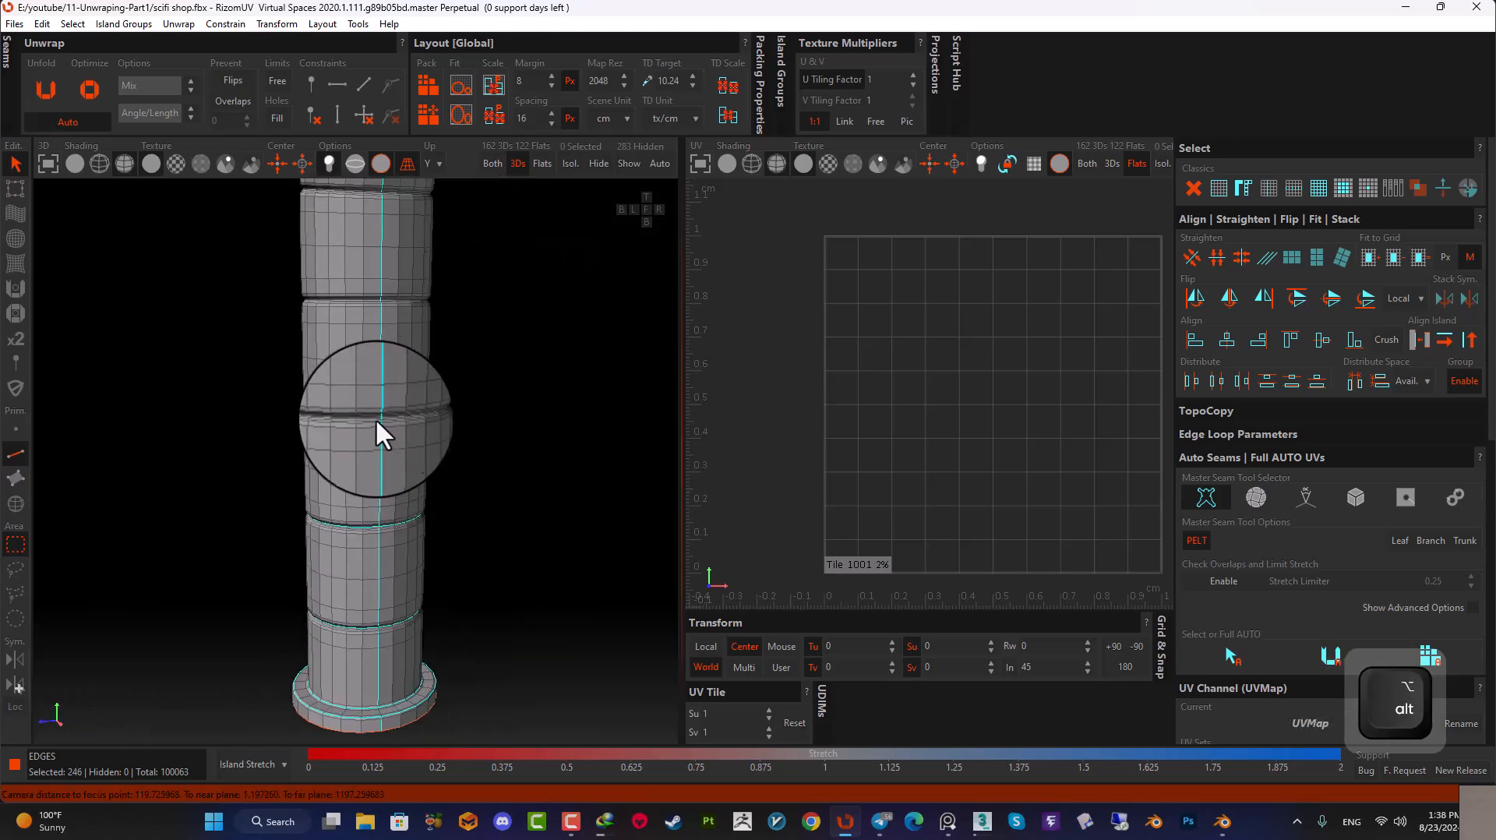
{"action": "scroll", "coordinate": [374, 436], "scroll_direction": "up", "scroll_amount": 5}
{"action": "double_click", "coordinate": [352, 513], "text": "ctrl"}
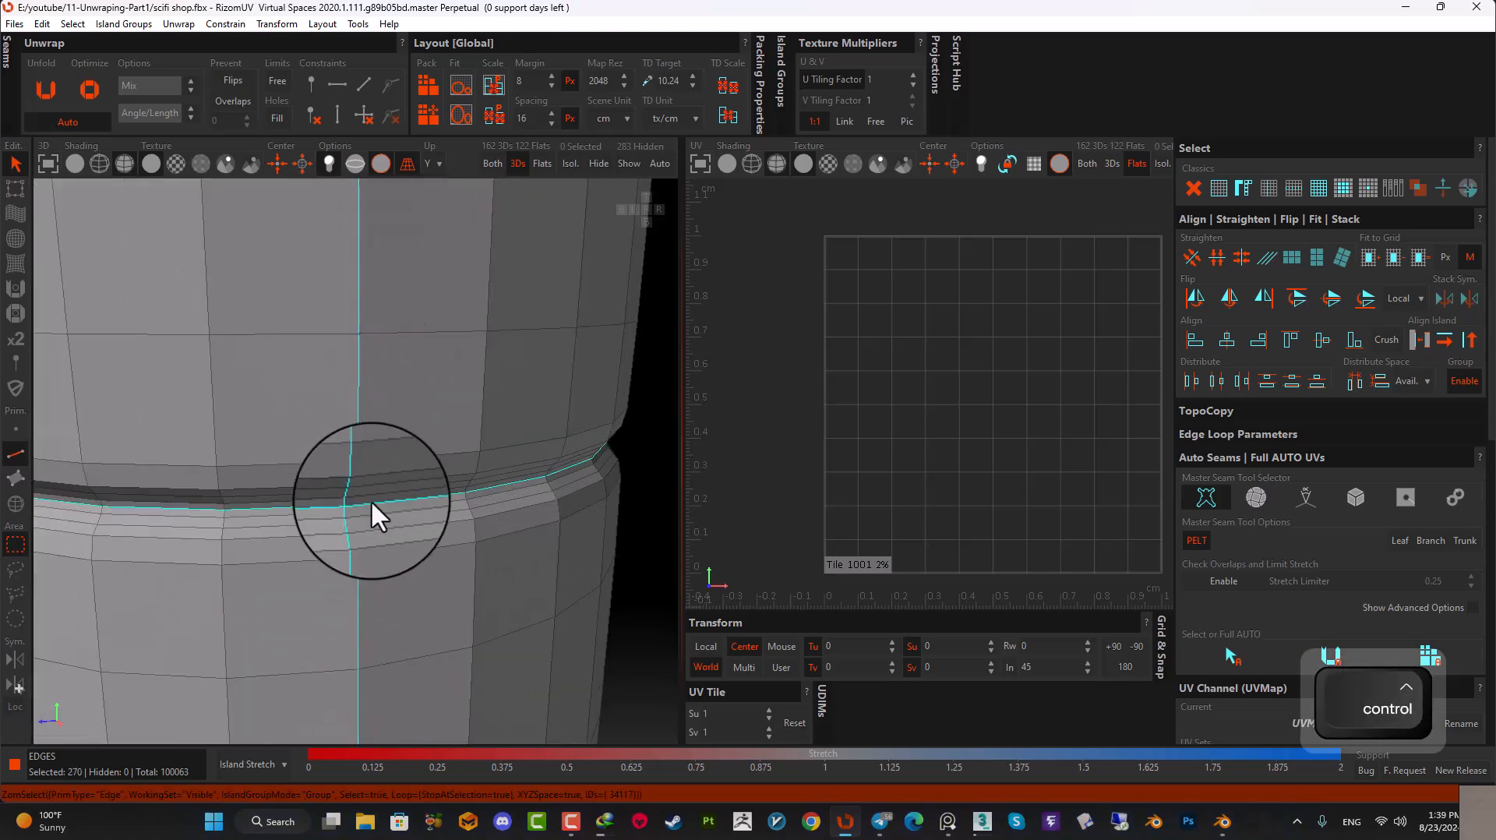
- Add the edge loops in the fourth and fifth joint grooves above the pipe's base
{"action": "scroll", "coordinate": [371, 500], "scroll_direction": "down", "scroll_amount": 4}
{"action": "scroll", "coordinate": [371, 467], "scroll_direction": "down", "scroll_amount": 2}
{"action": "scroll", "coordinate": [359, 409], "scroll_direction": "up", "scroll_amount": 6}
{"action": "double_click", "coordinate": [299, 349], "text": "ctrl"}
{"action": "scroll", "coordinate": [299, 350], "scroll_direction": "down", "scroll_amount": 6}
{"action": "middle_click_drag", "start_coordinate": [321, 384], "coordinate": [342, 421], "text": "alt"}
{"action": "scroll", "coordinate": [332, 396], "scroll_direction": "up", "scroll_amount": 6}
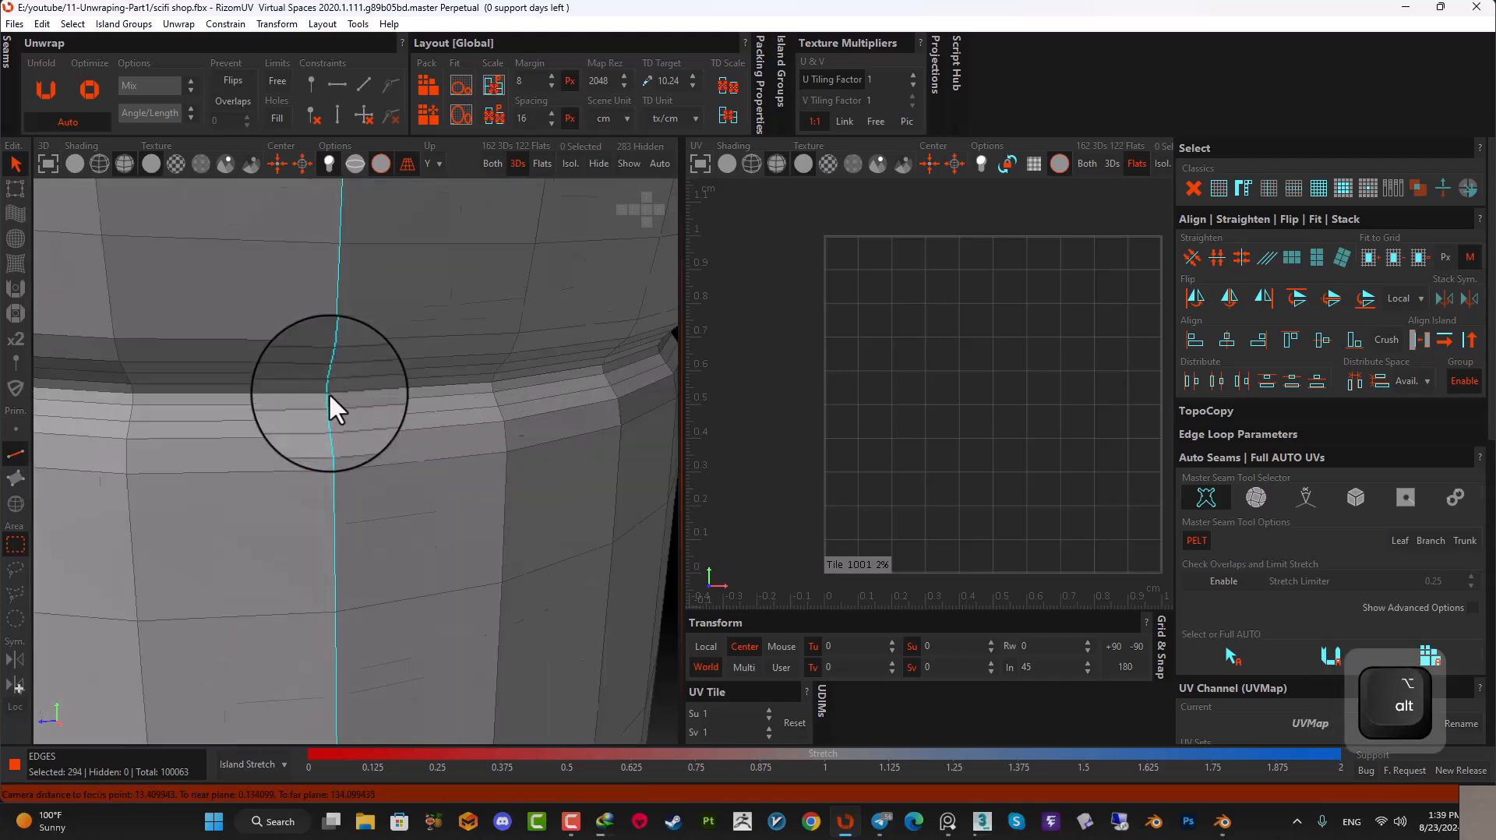
{"action": "double_click", "coordinate": [332, 394], "text": "ctrl"}
- Add the three remaining groove edge loops around the small pipe's upper bend to the seam selection
{"action": "scroll", "coordinate": [333, 399], "scroll_direction": "down", "scroll_amount": 6}
{"action": "middle_click_drag", "start_coordinate": [344, 269], "coordinate": [359, 374], "text": "alt"}
{"action": "scroll", "coordinate": [359, 375], "scroll_direction": "up", "scroll_amount": 6}
{"action": "double_click", "coordinate": [370, 433], "text": "ctrl"}
{"action": "double_click", "coordinate": [369, 424], "text": "ctrl"}
{"action": "scroll", "coordinate": [369, 425], "scroll_direction": "down", "scroll_amount": 6}
{"action": "scroll", "coordinate": [436, 318], "scroll_direction": "up", "scroll_amount": 6}
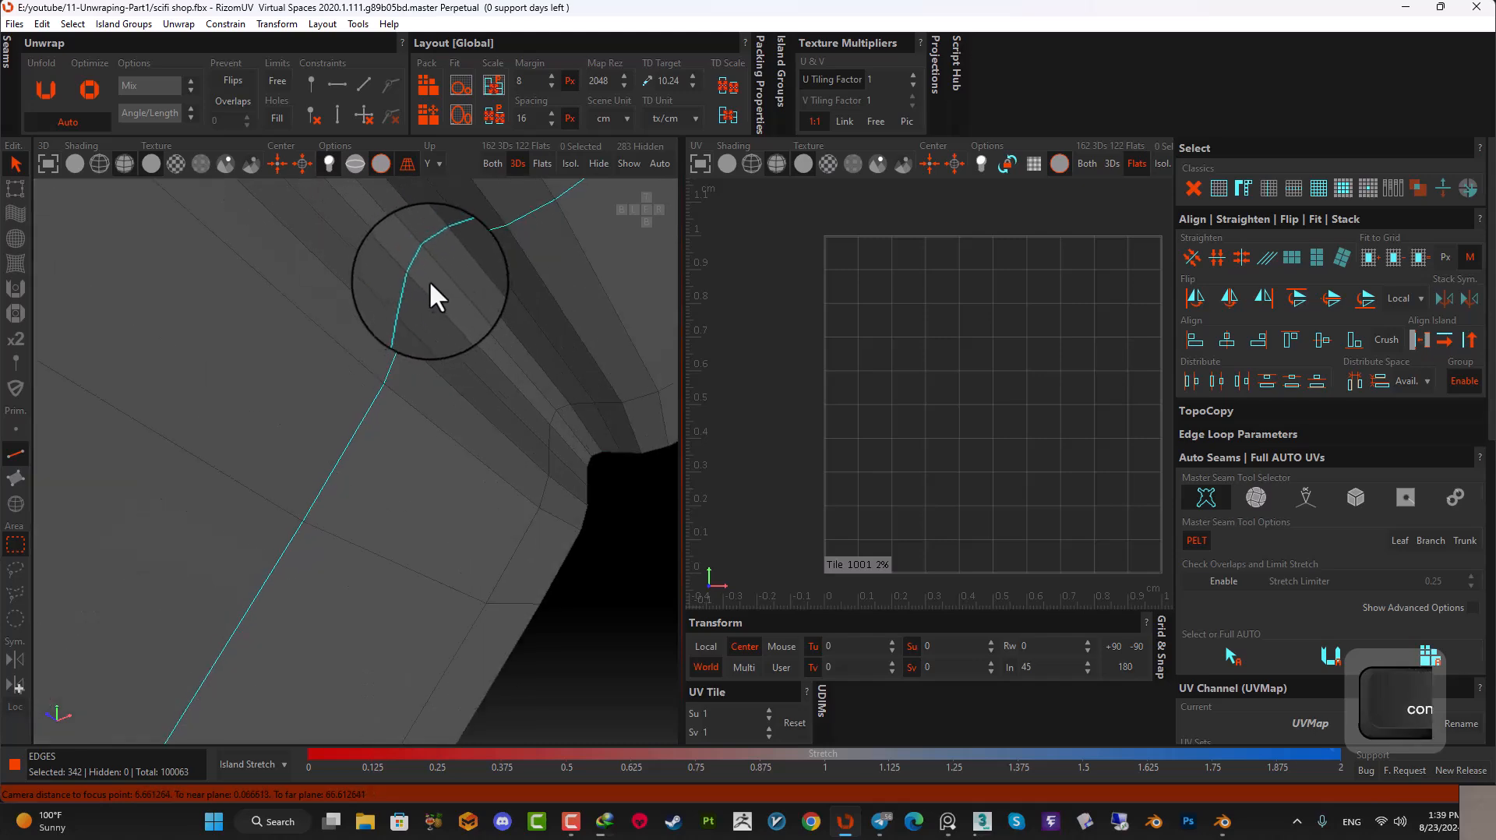
{"action": "double_click", "coordinate": [432, 263], "text": "ctrl"}
{"action": "scroll", "coordinate": [431, 280], "scroll_direction": "down", "scroll_amount": 6}
{"action": "middle_click_drag", "start_coordinate": [432, 328], "coordinate": [467, 354], "text": "alt"}
{"action": "scroll", "coordinate": [426, 347], "scroll_direction": "up", "scroll_amount": 4}
{"action": "scroll", "coordinate": [451, 460], "scroll_direction": "up", "scroll_amount": 4}
{"action": "double_click", "coordinate": [452, 464], "text": "ctrl"}
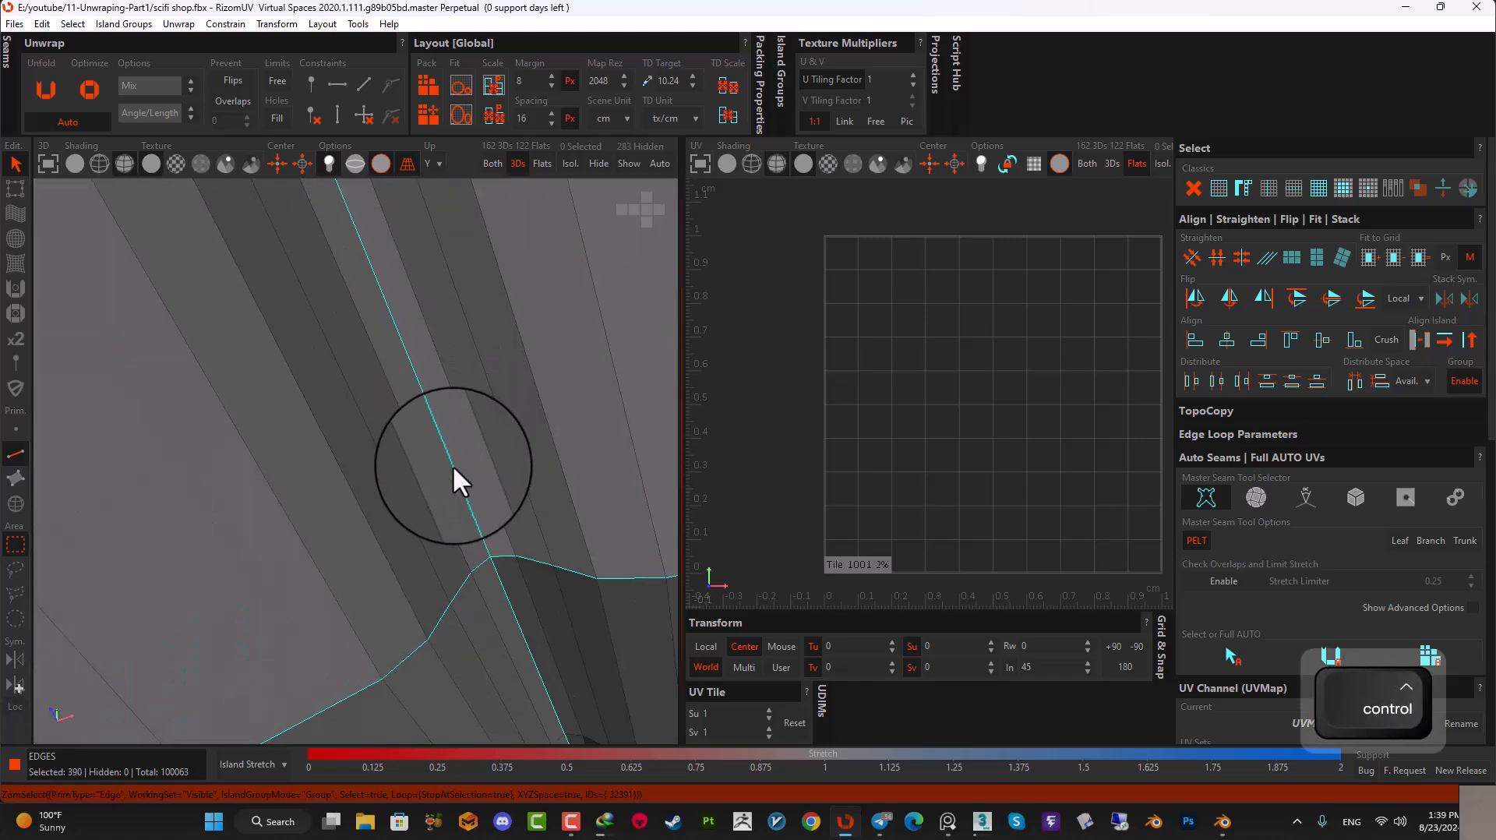
- Show all parts and cut the small pipe along the selected seams
{"action": "scroll", "coordinate": [466, 450], "scroll_direction": "down", "scroll_amount": 6}
{"action": "left_click_drag", "start_coordinate": [467, 411], "coordinate": [459, 546], "text": "alt"}
{"action": "scroll", "coordinate": [482, 438], "scroll_direction": "down", "scroll_amount": 7}
{"action": "left_click", "coordinate": [627, 167]}
{"action": "scroll", "coordinate": [468, 469], "scroll_direction": "down", "scroll_amount": 6}
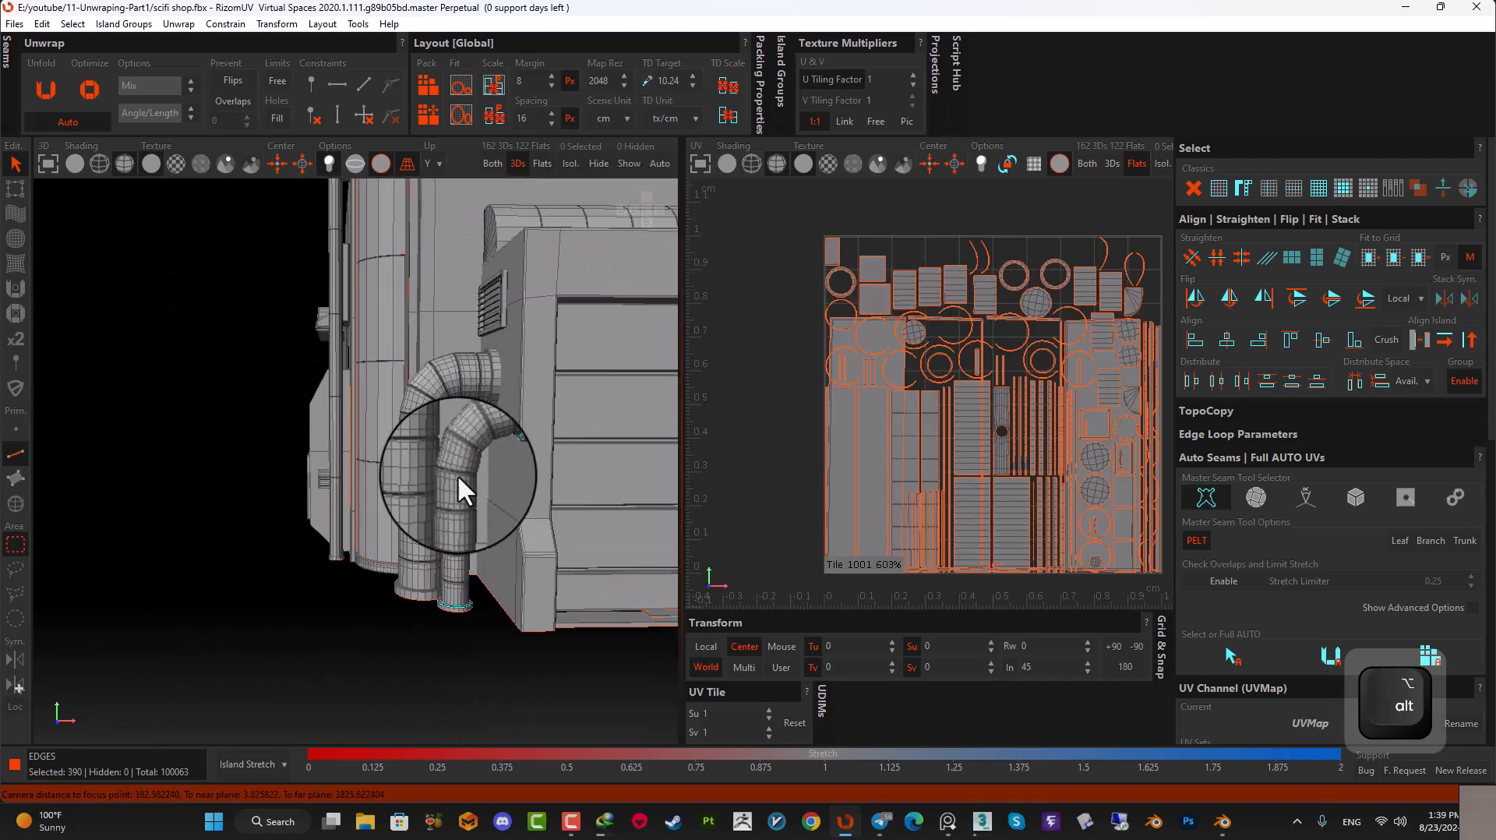
{"action": "left_click_drag", "start_coordinate": [441, 483], "coordinate": [477, 509], "text": "alt"}
{"action": "key", "text": "c"}
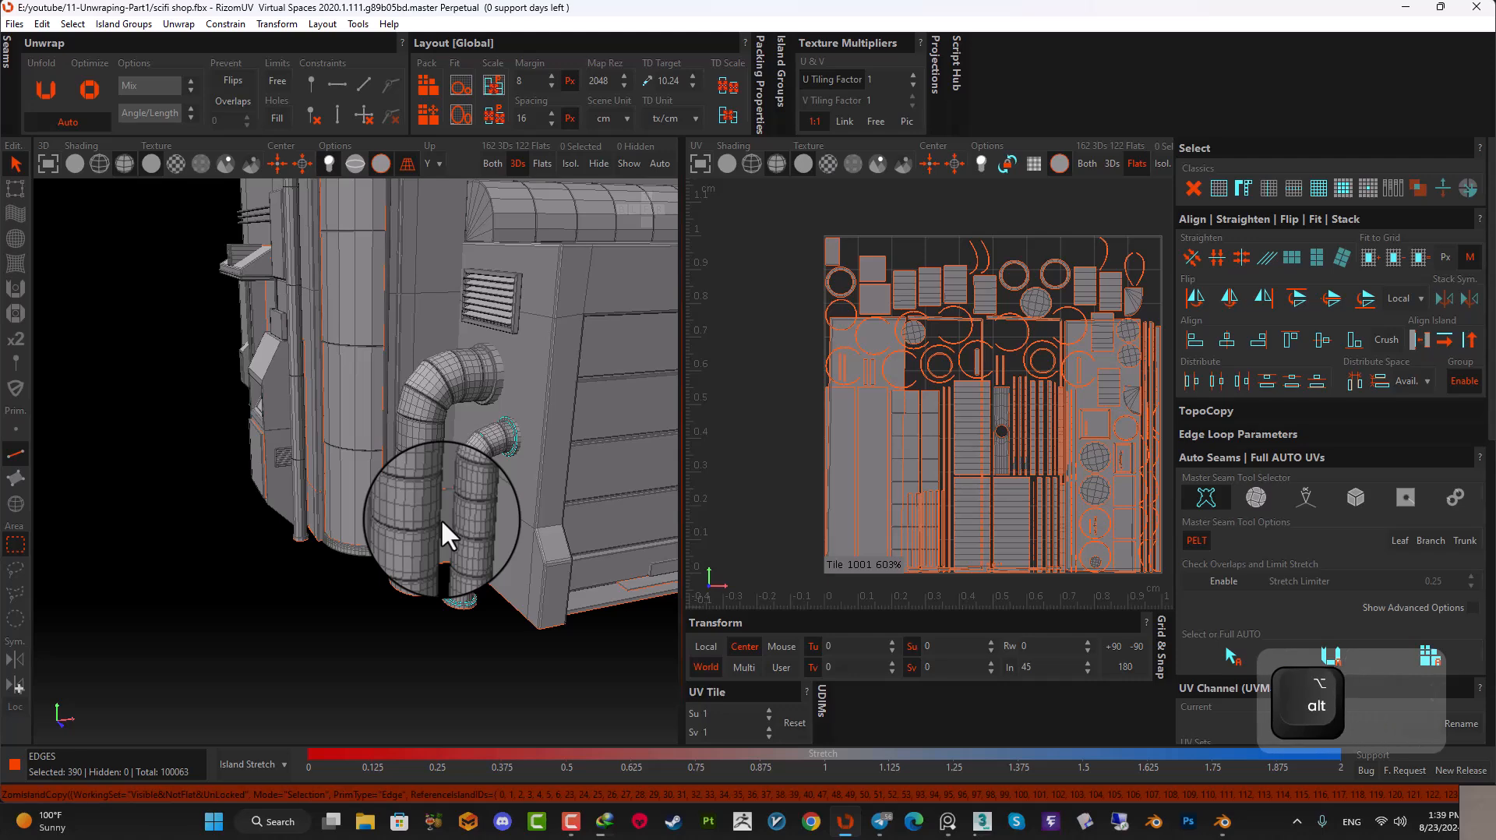
{"action": "scroll", "coordinate": [467, 464], "scroll_direction": "up", "scroll_amount": 6}
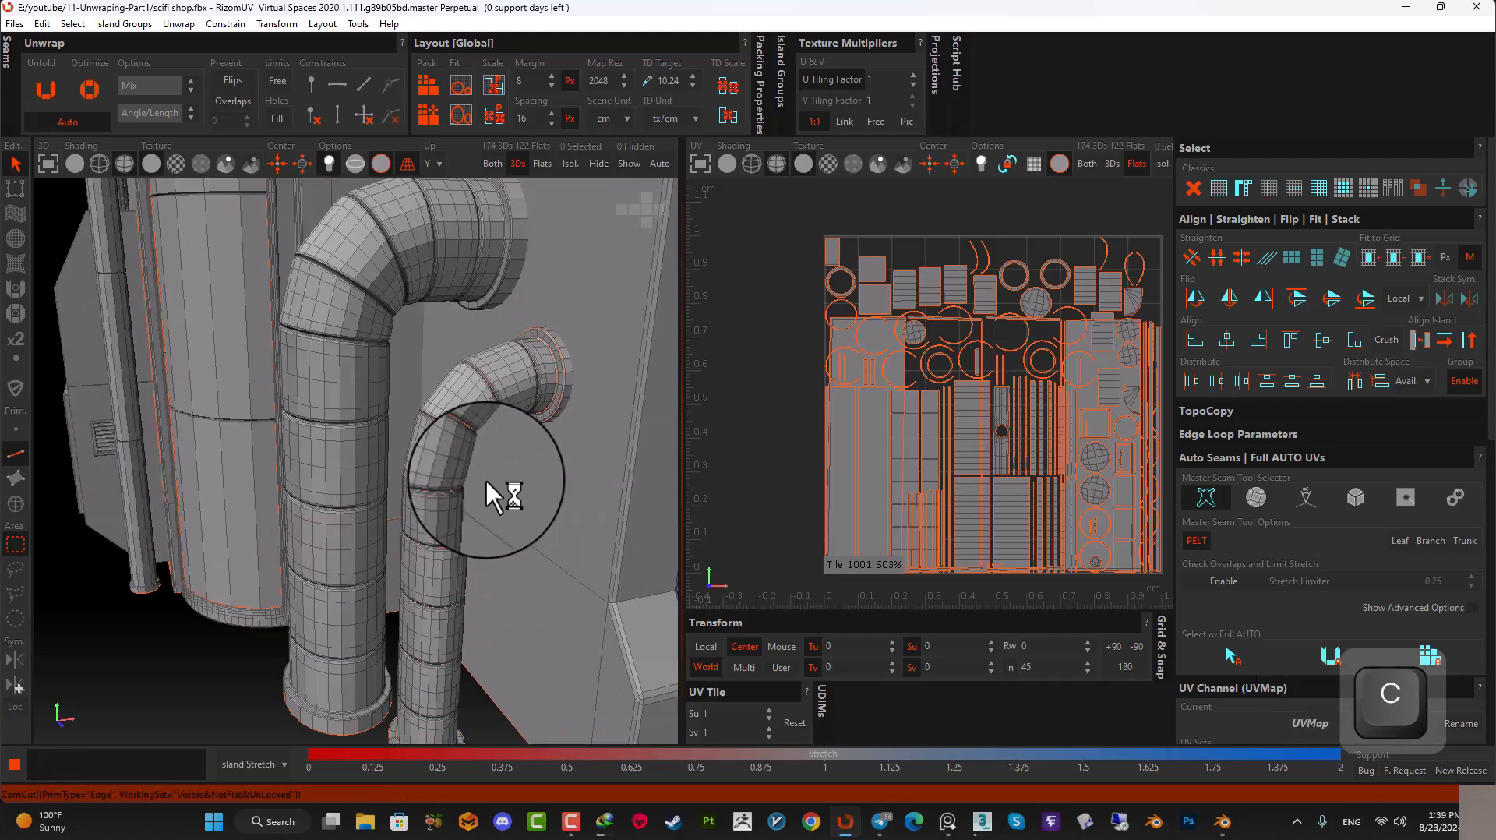
- Select every island of the cut small pipe as one element and isolate them
{"action": "left_click", "coordinate": [15, 504]}
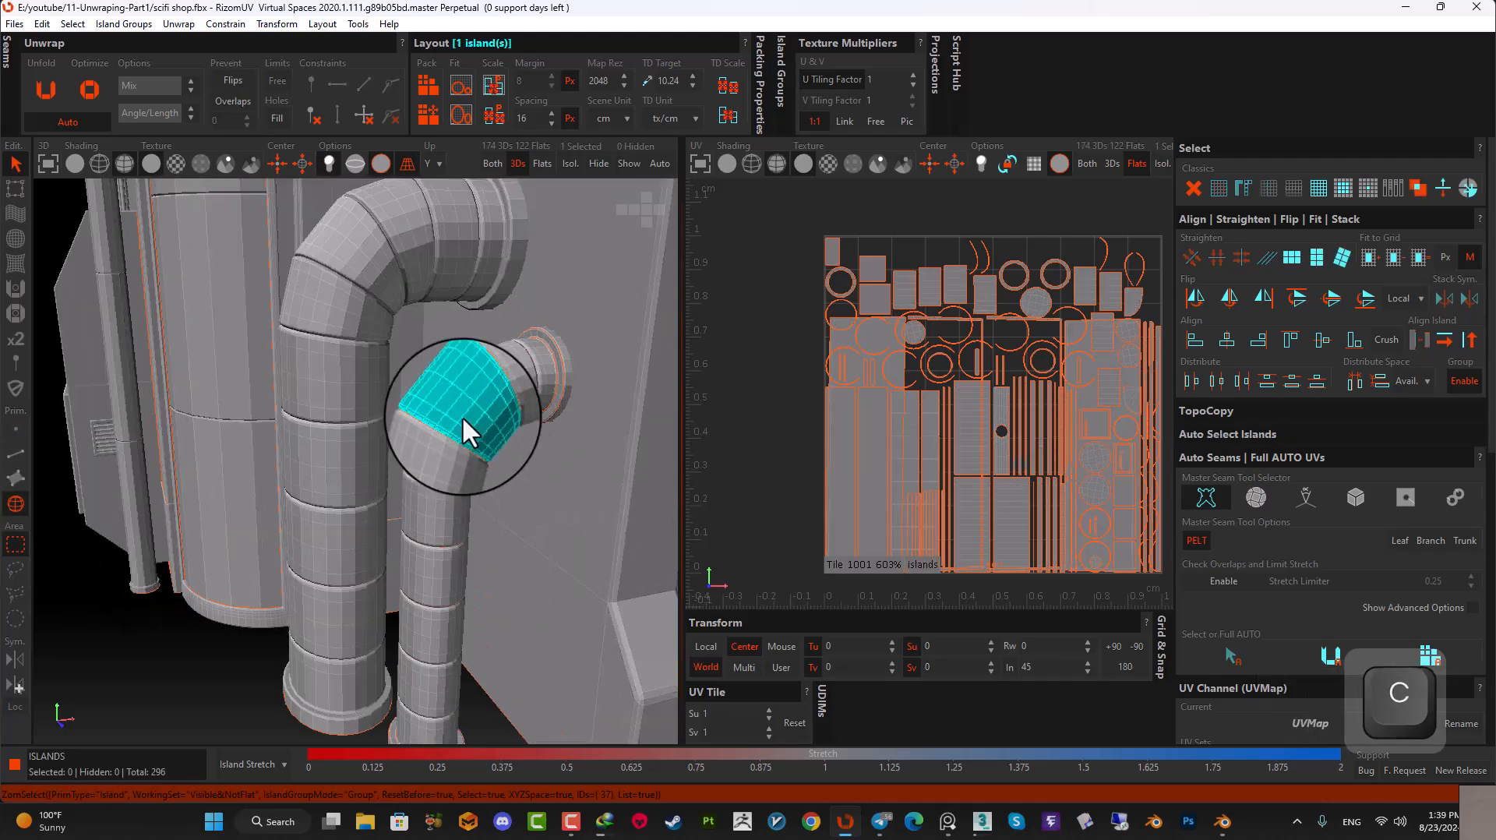
{"action": "left_click", "coordinate": [462, 416]}
{"action": "left_click", "coordinate": [1393, 189]}
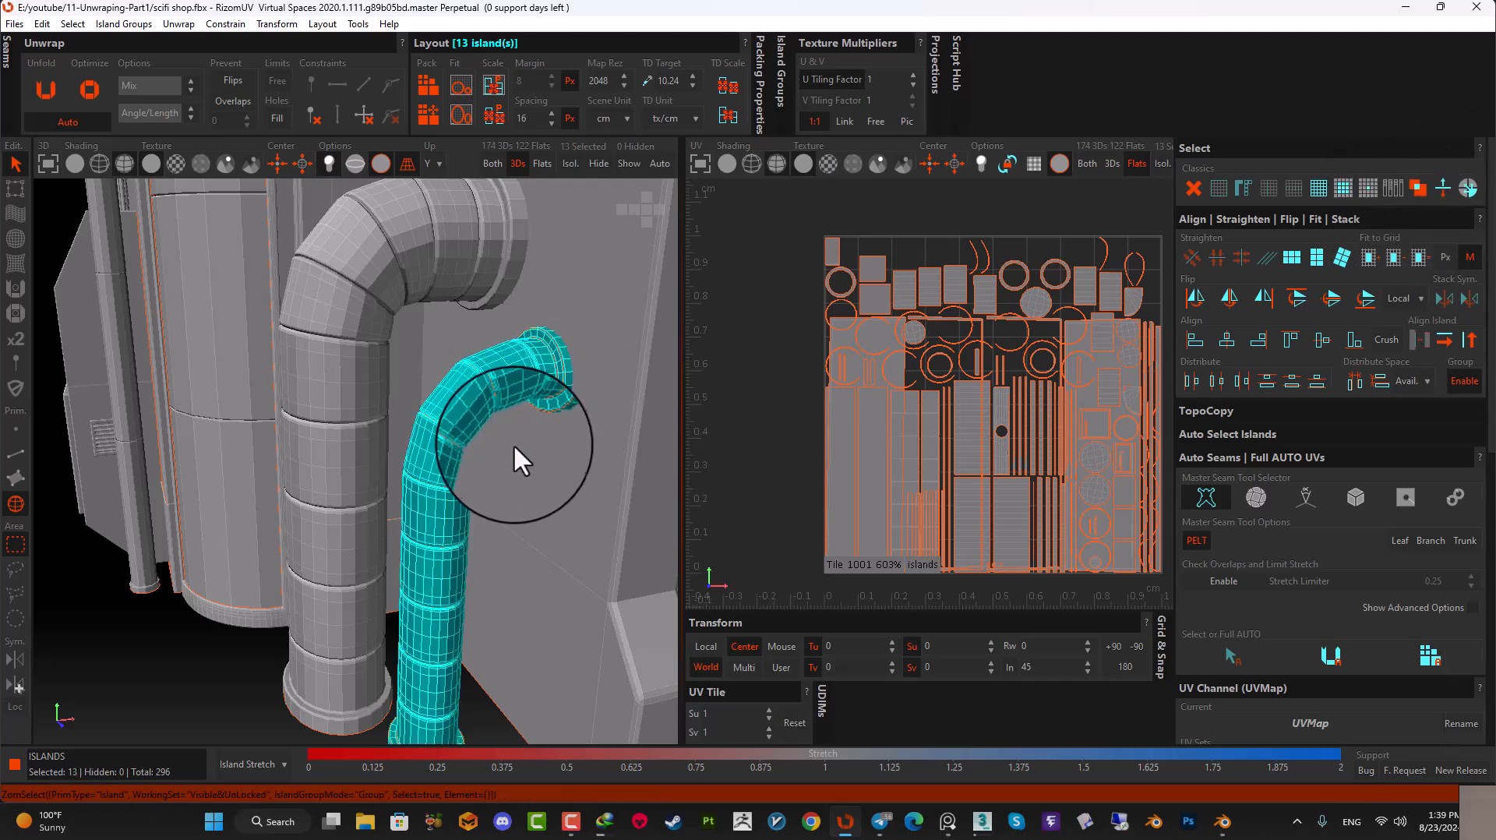
{"action": "left_click", "coordinate": [572, 165]}
{"action": "left_click", "coordinate": [506, 371]}
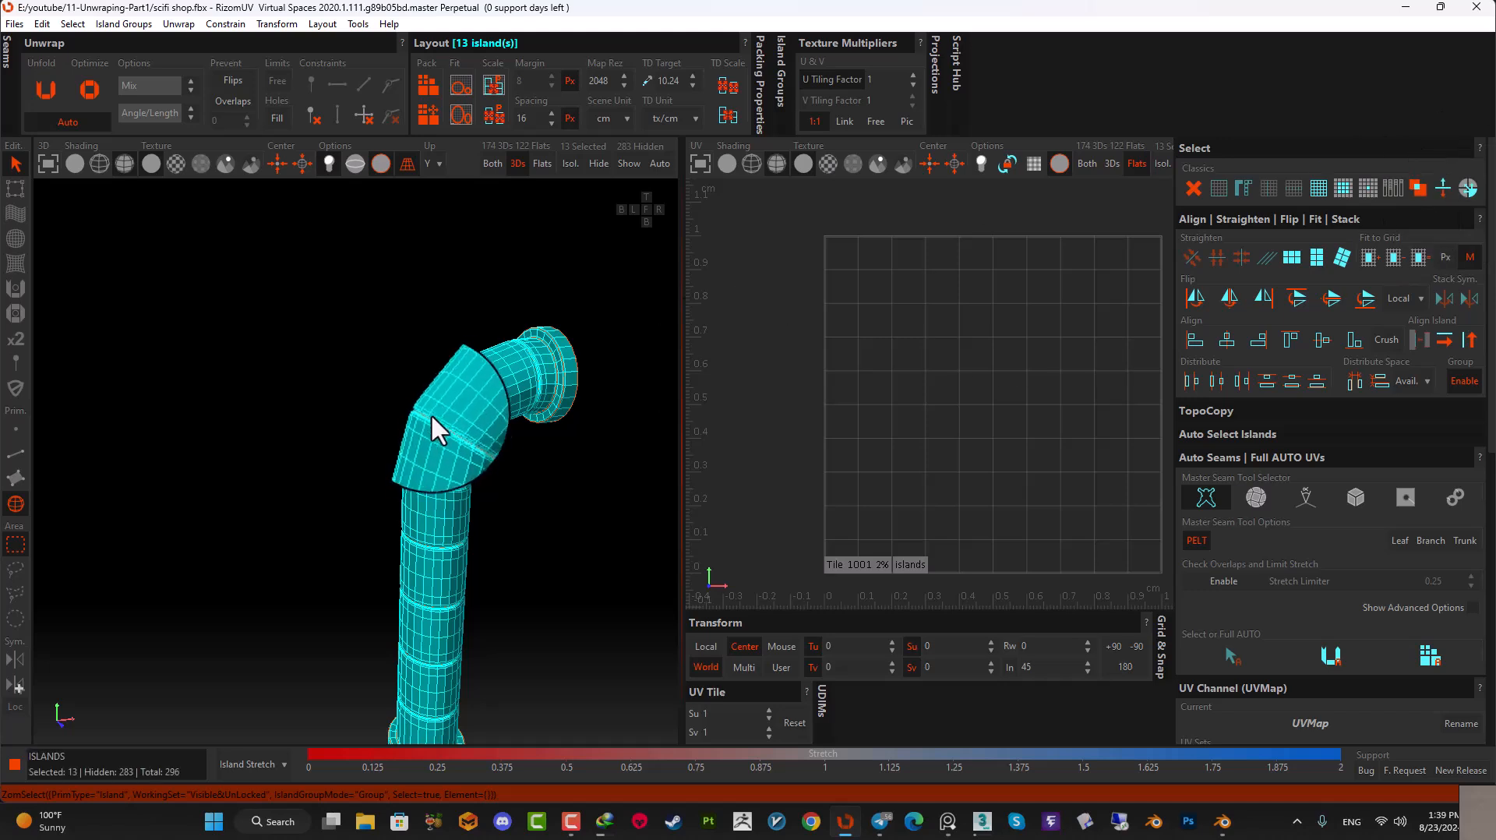
- Unfold, optimize and pack the small pipe's islands, and clear the selection
{"action": "key", "text": "u"}
{"action": "key", "text": "o"}
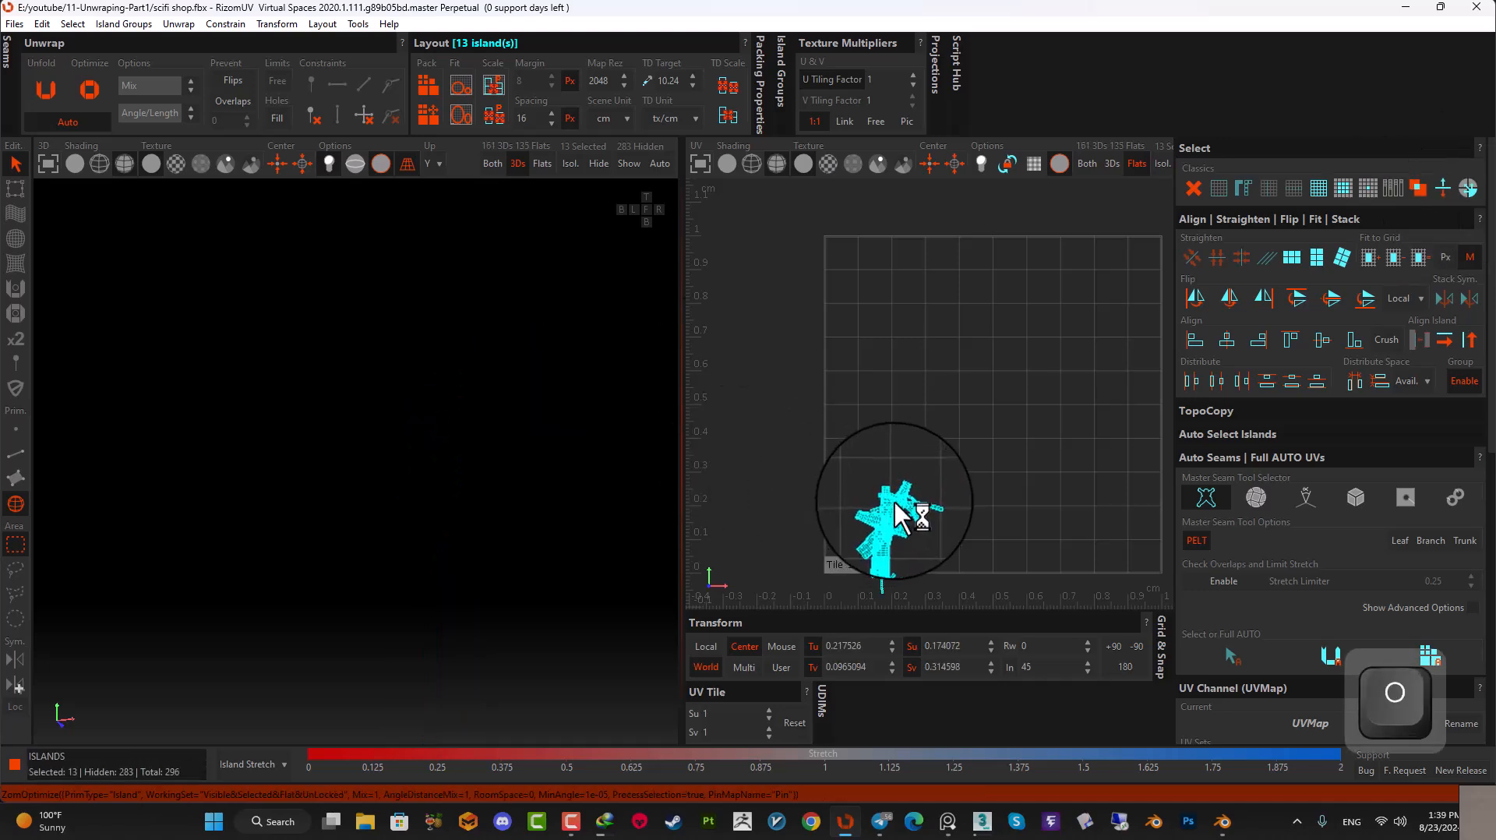
{"action": "key", "text": "p"}
{"action": "left_click", "coordinate": [1111, 435]}
- Try to straighten the pipe's curved strip island into a rectangle, and undo the attempt
{"action": "scroll", "coordinate": [1112, 435], "scroll_direction": "up", "scroll_amount": 4}
{"action": "middle_click_drag", "start_coordinate": [1109, 480], "coordinate": [1009, 431], "text": "alt"}
{"action": "left_click", "coordinate": [1020, 443]}
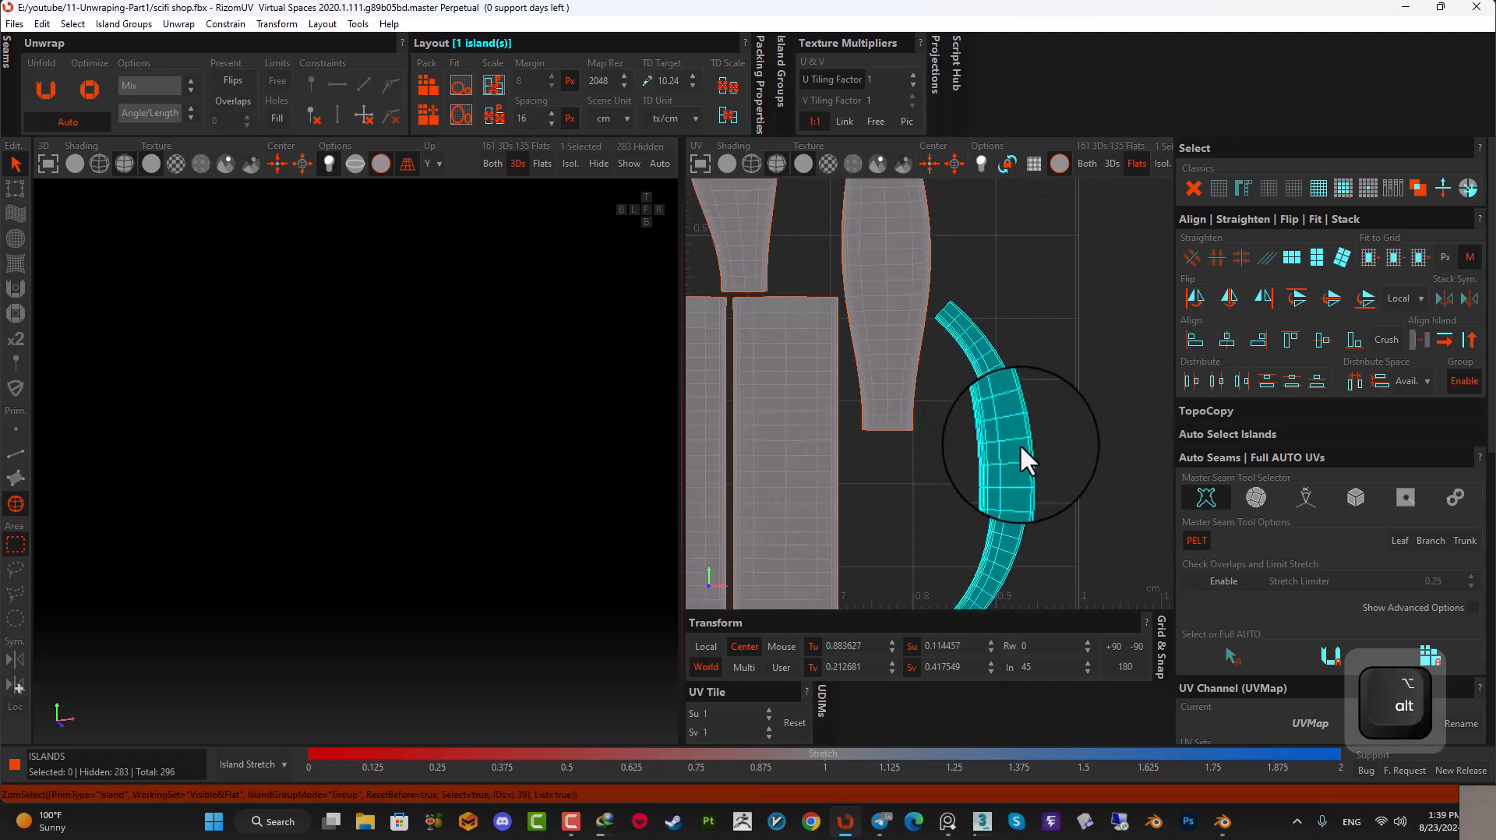
{"action": "left_click", "coordinate": [1314, 256]}
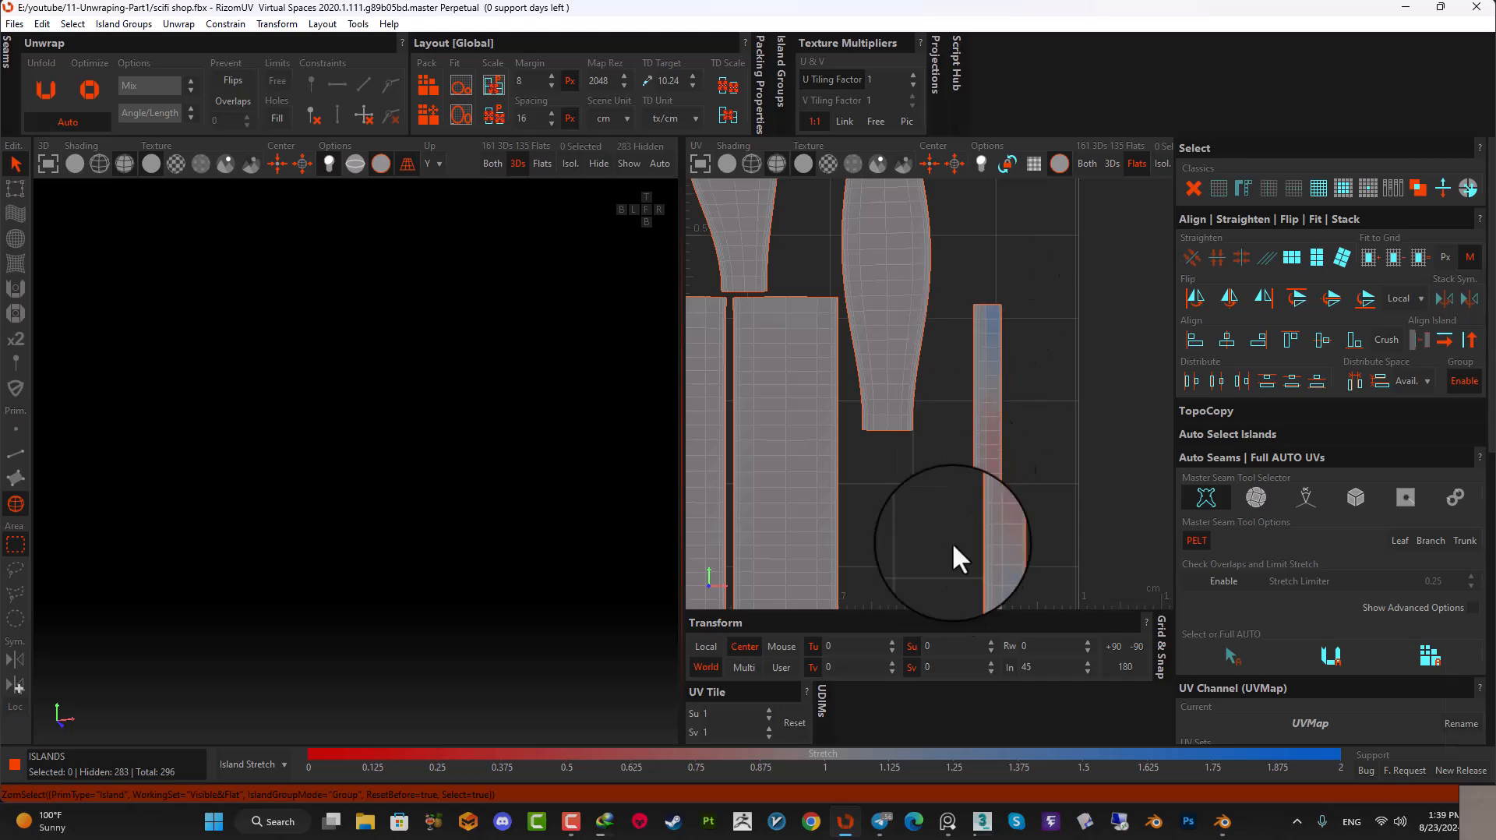
{"action": "middle_click_drag", "start_coordinate": [952, 427], "coordinate": [931, 392], "text": "alt"}
{"action": "scroll", "coordinate": [932, 389], "scroll_direction": "down", "scroll_amount": 5}
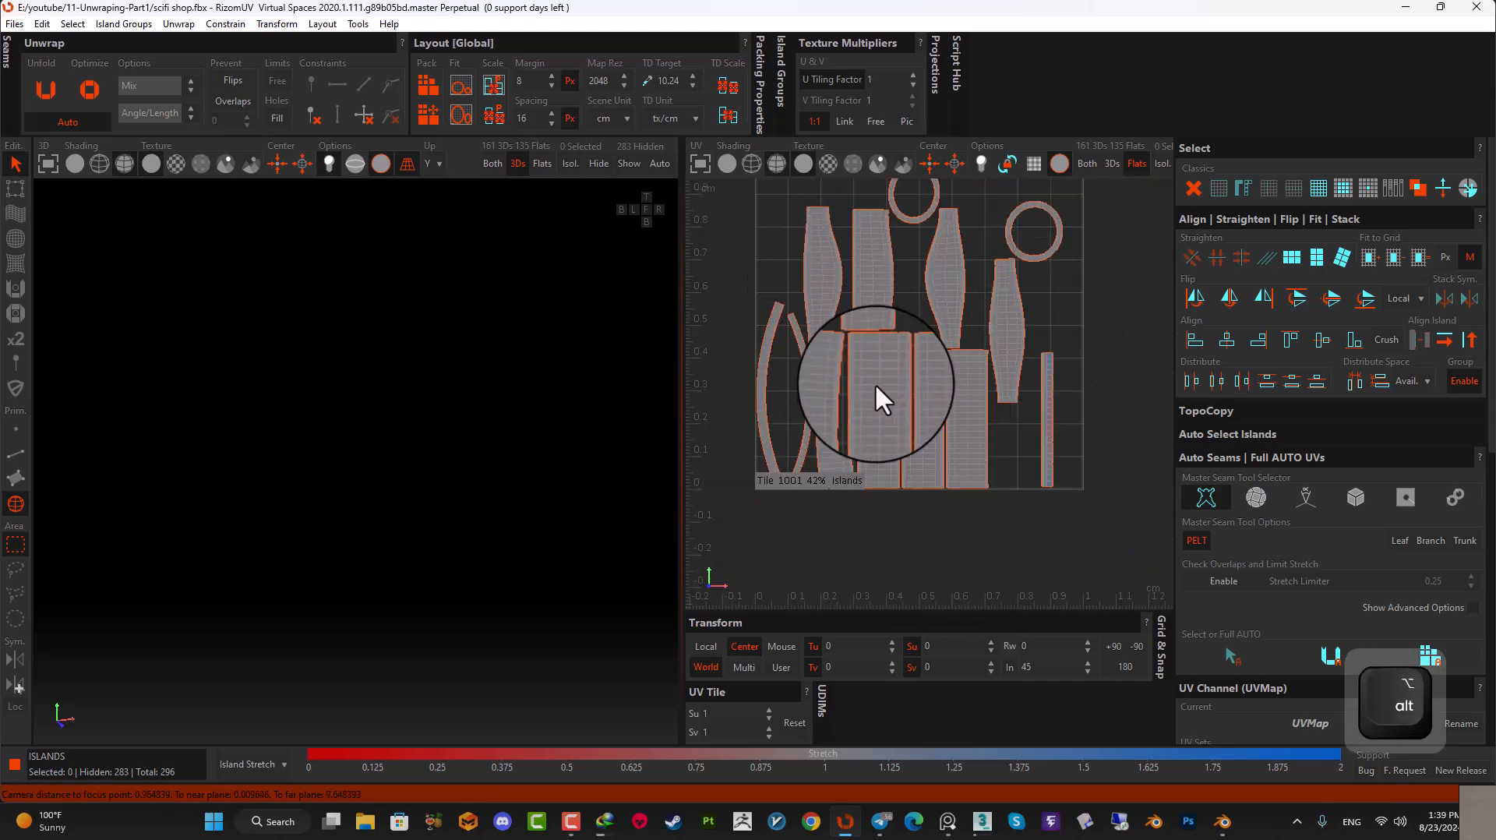
{"action": "key", "text": "ctrl+z"}
{"action": "key", "text": "ctrl+z"}
- Show all parts and isolate the larger curved pipe beside the side box
{"action": "left_click", "coordinate": [629, 164]}
{"action": "scroll", "coordinate": [574, 331], "scroll_direction": "down", "scroll_amount": 3}
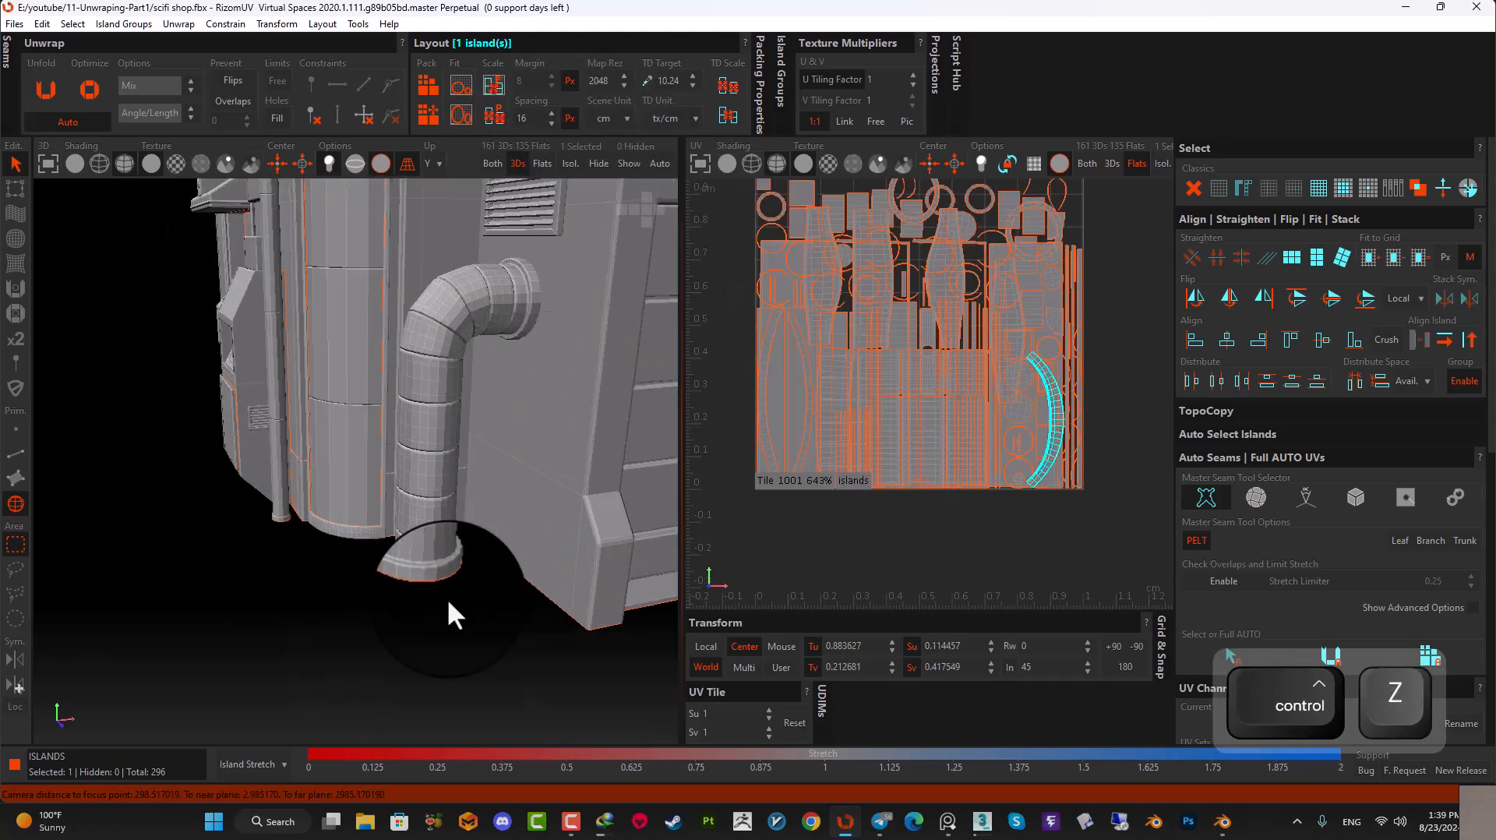
{"action": "left_click", "coordinate": [443, 597]}
{"action": "left_click", "coordinate": [422, 400]}
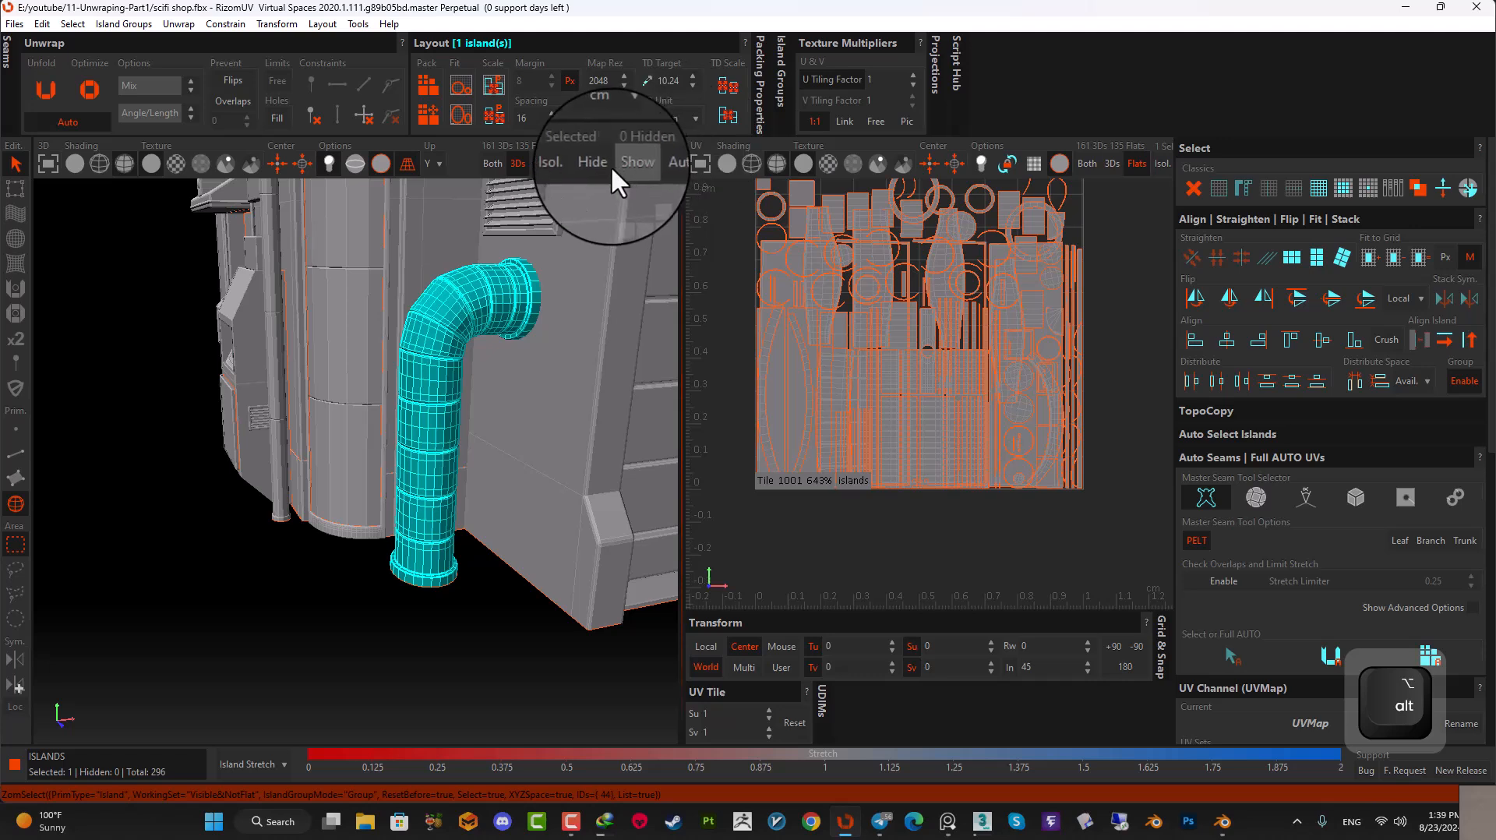
{"action": "left_click", "coordinate": [572, 164]}
- Select the larger pipe's lengthwise edge loop and its flange ring loops as seams
{"action": "left_click", "coordinate": [7, 455]}
{"action": "scroll", "coordinate": [331, 611], "scroll_direction": "up", "scroll_amount": 3}
{"action": "scroll", "coordinate": [534, 562], "scroll_direction": "up", "scroll_amount": 5}
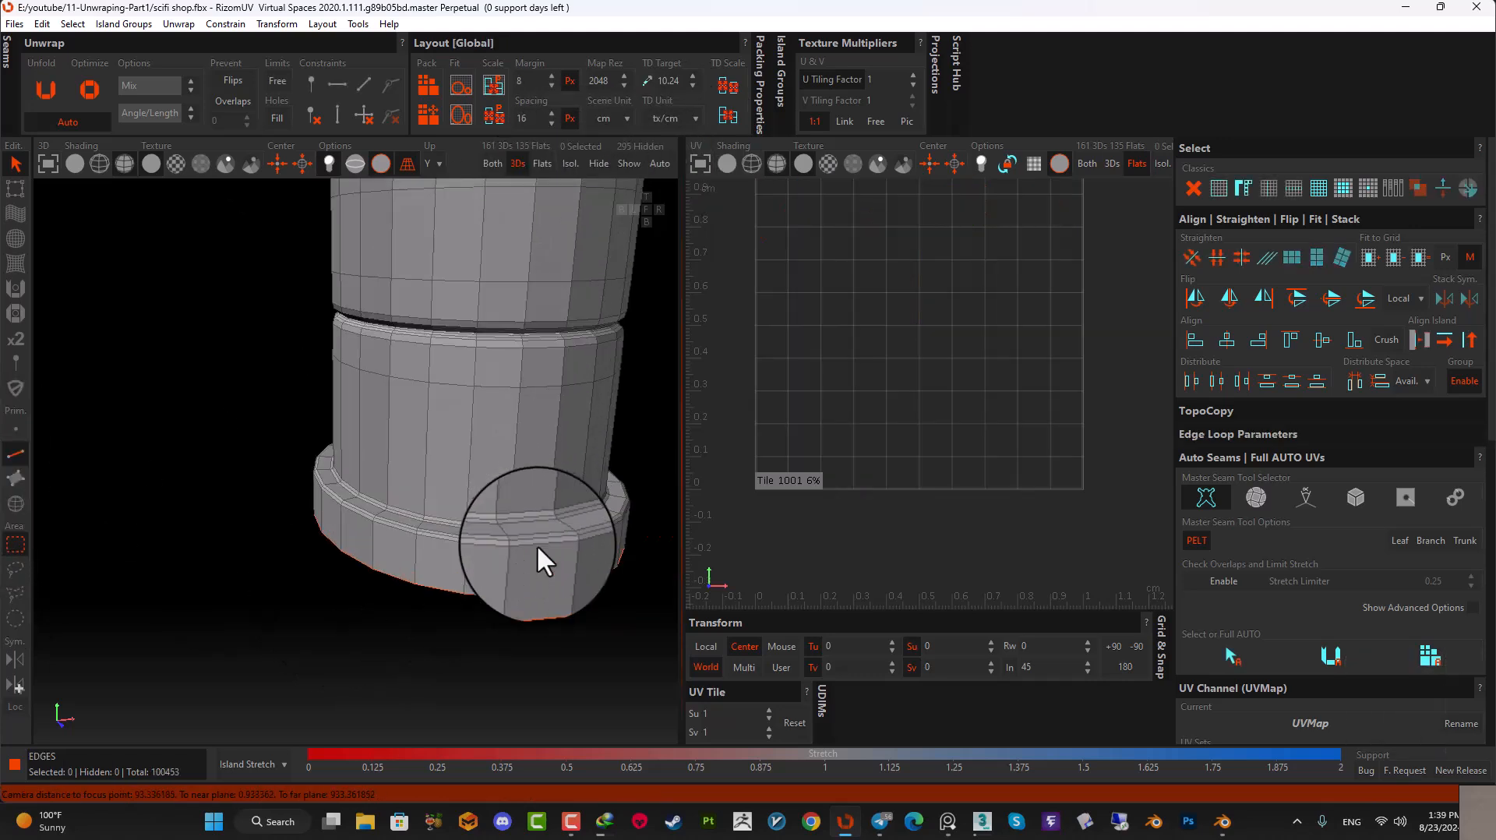
{"action": "left_click", "coordinate": [518, 541]}
{"action": "scroll", "coordinate": [517, 540], "scroll_direction": "down", "scroll_amount": 5}
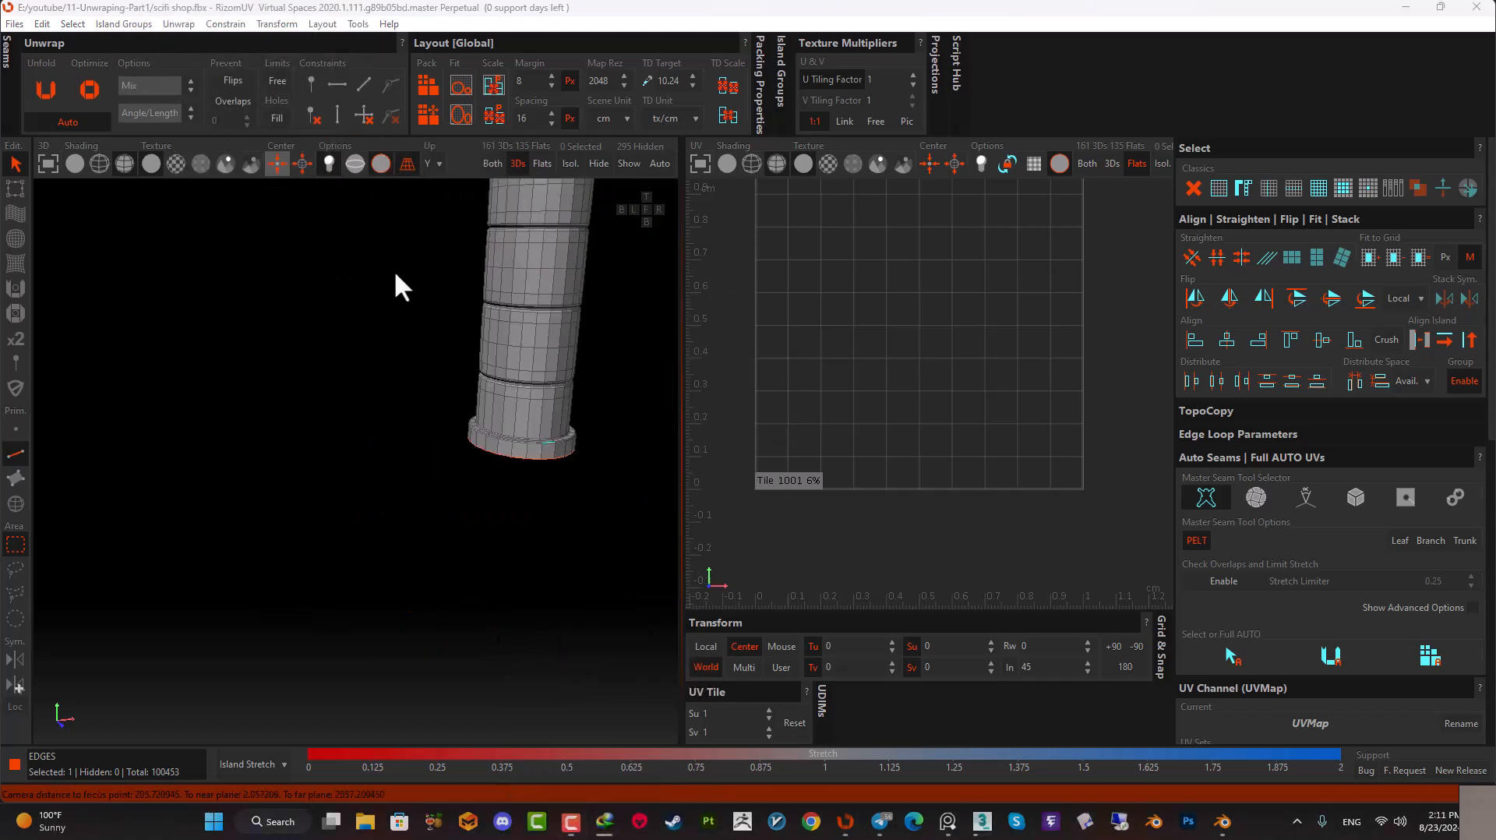
{"action": "middle_click_drag", "start_coordinate": [393, 271], "coordinate": [483, 464]}
{"action": "scroll", "coordinate": [483, 464], "scroll_direction": "down", "scroll_amount": 3}
{"action": "left_click_drag", "start_coordinate": [571, 494], "coordinate": [605, 531], "text": "alt"}
{"action": "middle_click_drag", "start_coordinate": [605, 532], "coordinate": [543, 383], "text": "alt"}
{"action": "scroll", "coordinate": [464, 541], "scroll_direction": "up", "scroll_amount": 5}
{"action": "middle_click_drag", "start_coordinate": [530, 609], "coordinate": [355, 529], "text": "alt"}
{"action": "left_click_drag", "start_coordinate": [354, 529], "coordinate": [222, 391], "text": "alt"}
{"action": "double_click", "coordinate": [247, 461]}
{"action": "scroll", "coordinate": [249, 490], "scroll_direction": "up", "scroll_amount": 5}
{"action": "double_click", "coordinate": [260, 456], "text": "ctrl"}
{"action": "scroll", "coordinate": [257, 450], "scroll_direction": "down", "scroll_amount": 4}
- Add the edge loops in the two lowest joint grooves of the larger pipe to the seam selection
{"action": "scroll", "coordinate": [286, 461], "scroll_direction": "up", "scroll_amount": 4}
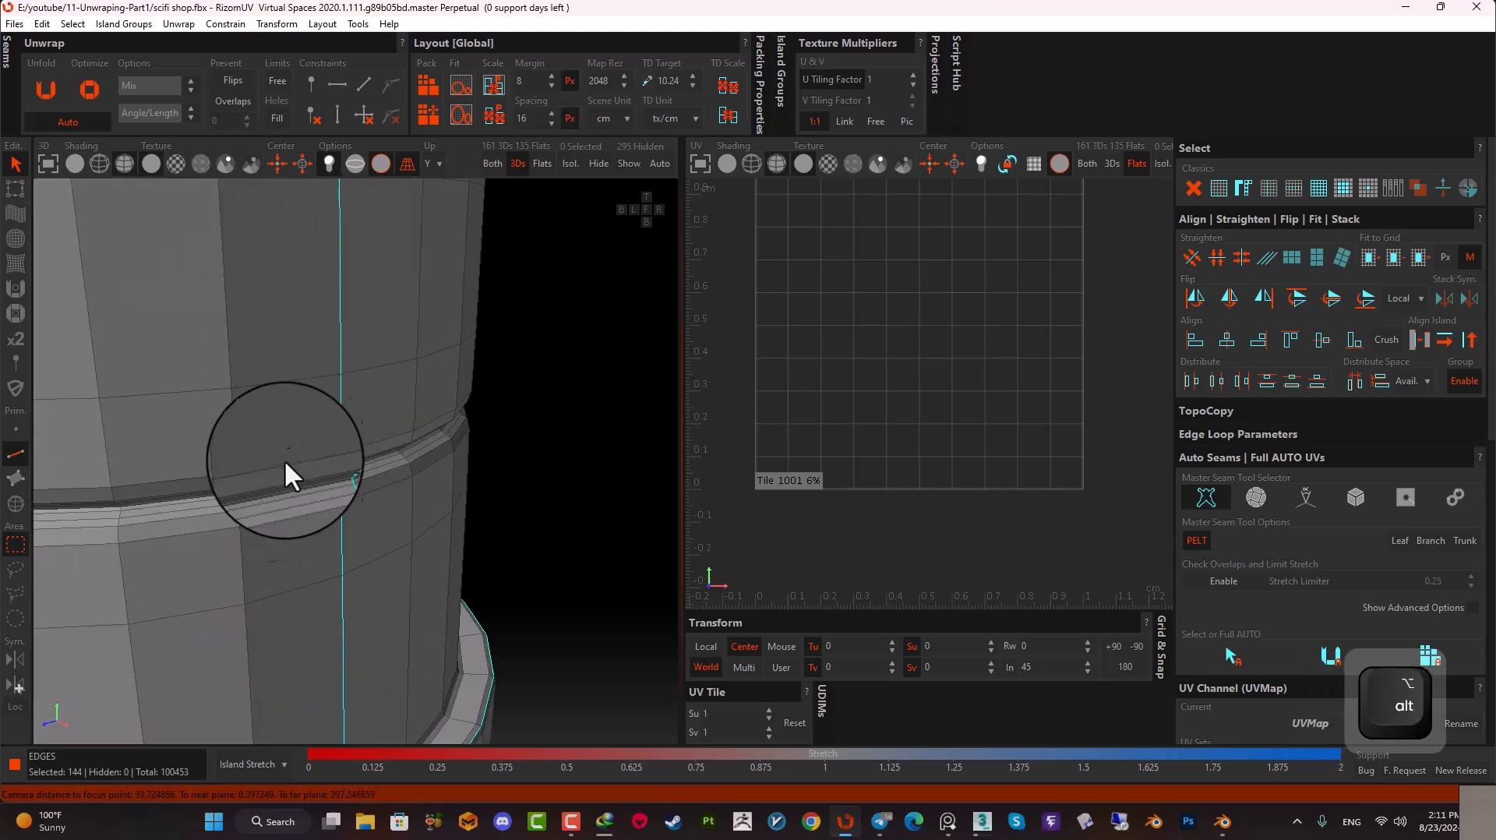
{"action": "scroll", "coordinate": [308, 501], "scroll_direction": "up", "scroll_amount": 3}
{"action": "double_click", "coordinate": [315, 468], "text": "ctrl"}
{"action": "scroll", "coordinate": [337, 430], "scroll_direction": "down", "scroll_amount": 5}
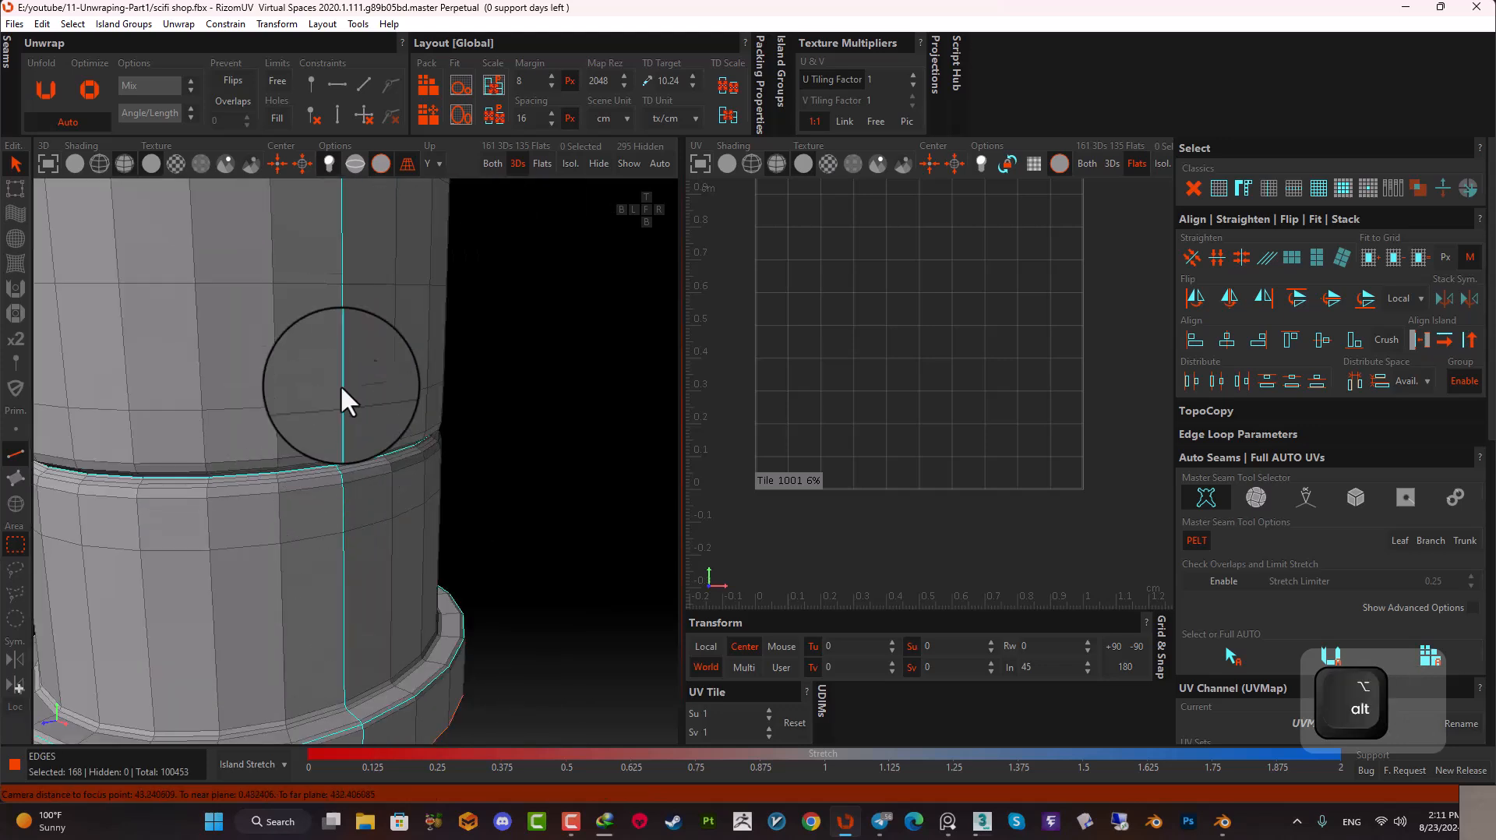
{"action": "middle_click_drag", "start_coordinate": [338, 429], "coordinate": [340, 529], "text": "alt"}
{"action": "scroll", "coordinate": [339, 468], "scroll_direction": "up", "scroll_amount": 4}
{"action": "left_click_drag", "start_coordinate": [338, 452], "coordinate": [343, 406], "text": "alt"}
{"action": "double_click", "coordinate": [352, 394], "text": "ctrl"}
{"action": "scroll", "coordinate": [363, 400], "scroll_direction": "down", "scroll_amount": 5}
- Add the edge loops in the third and fourth joint grooves above the larger pipe's base
{"action": "middle_click_drag", "start_coordinate": [378, 313], "coordinate": [384, 444], "text": "alt"}
{"action": "scroll", "coordinate": [384, 408], "scroll_direction": "up", "scroll_amount": 5}
{"action": "double_click", "coordinate": [428, 449], "text": "ctrl"}
{"action": "scroll", "coordinate": [424, 436], "scroll_direction": "down", "scroll_amount": 5}
{"action": "scroll", "coordinate": [424, 436], "scroll_direction": "up", "scroll_amount": 5}
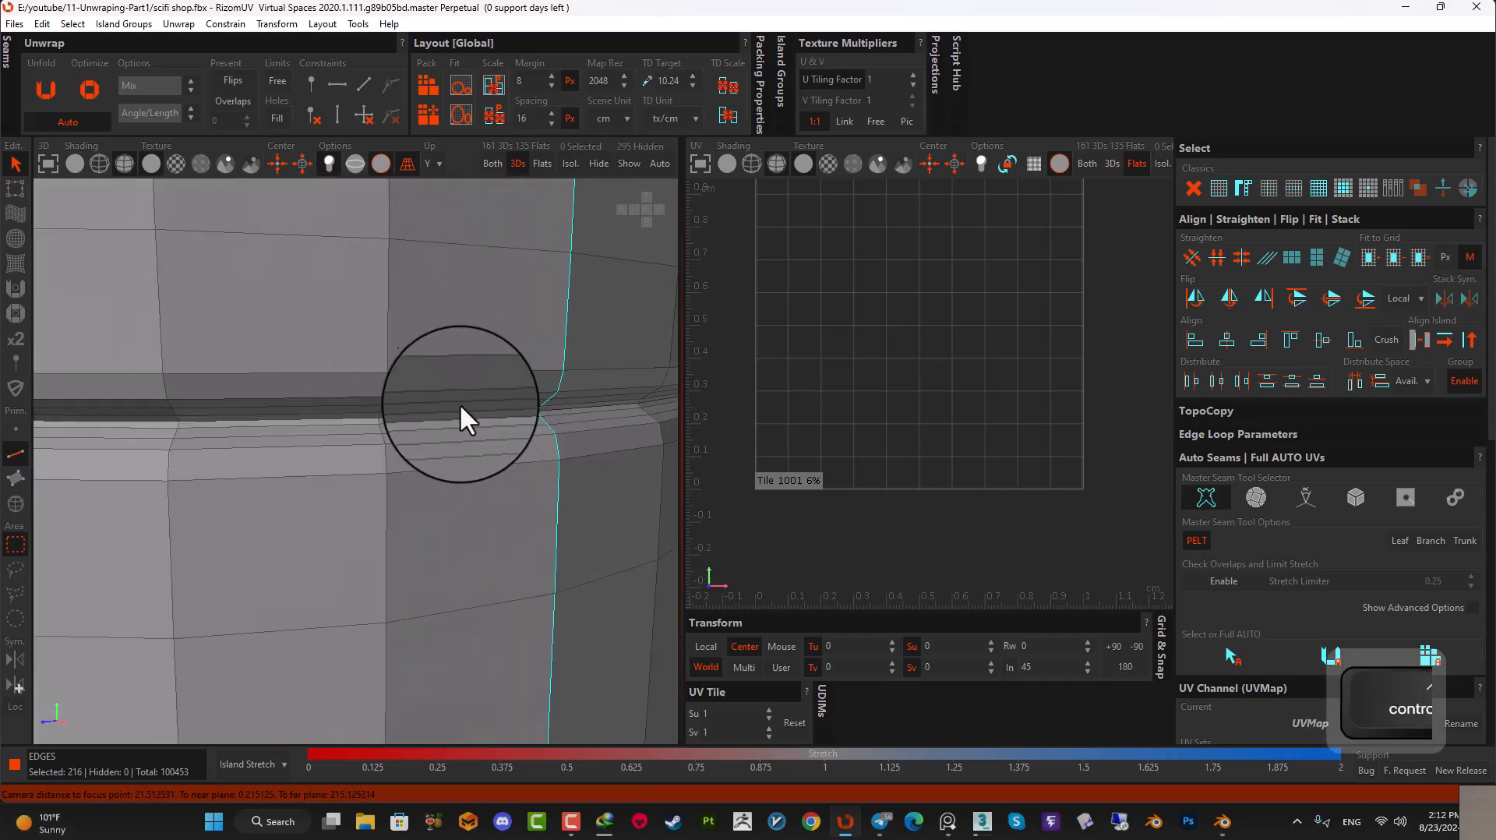
{"action": "double_click", "coordinate": [502, 425], "text": "ctrl"}
{"action": "scroll", "coordinate": [502, 433], "scroll_direction": "down", "scroll_amount": 5}
- Add the edge loops in the next joint grooves up the larger pipe to the seam selection
{"action": "scroll", "coordinate": [481, 338], "scroll_direction": "up", "scroll_amount": 5}
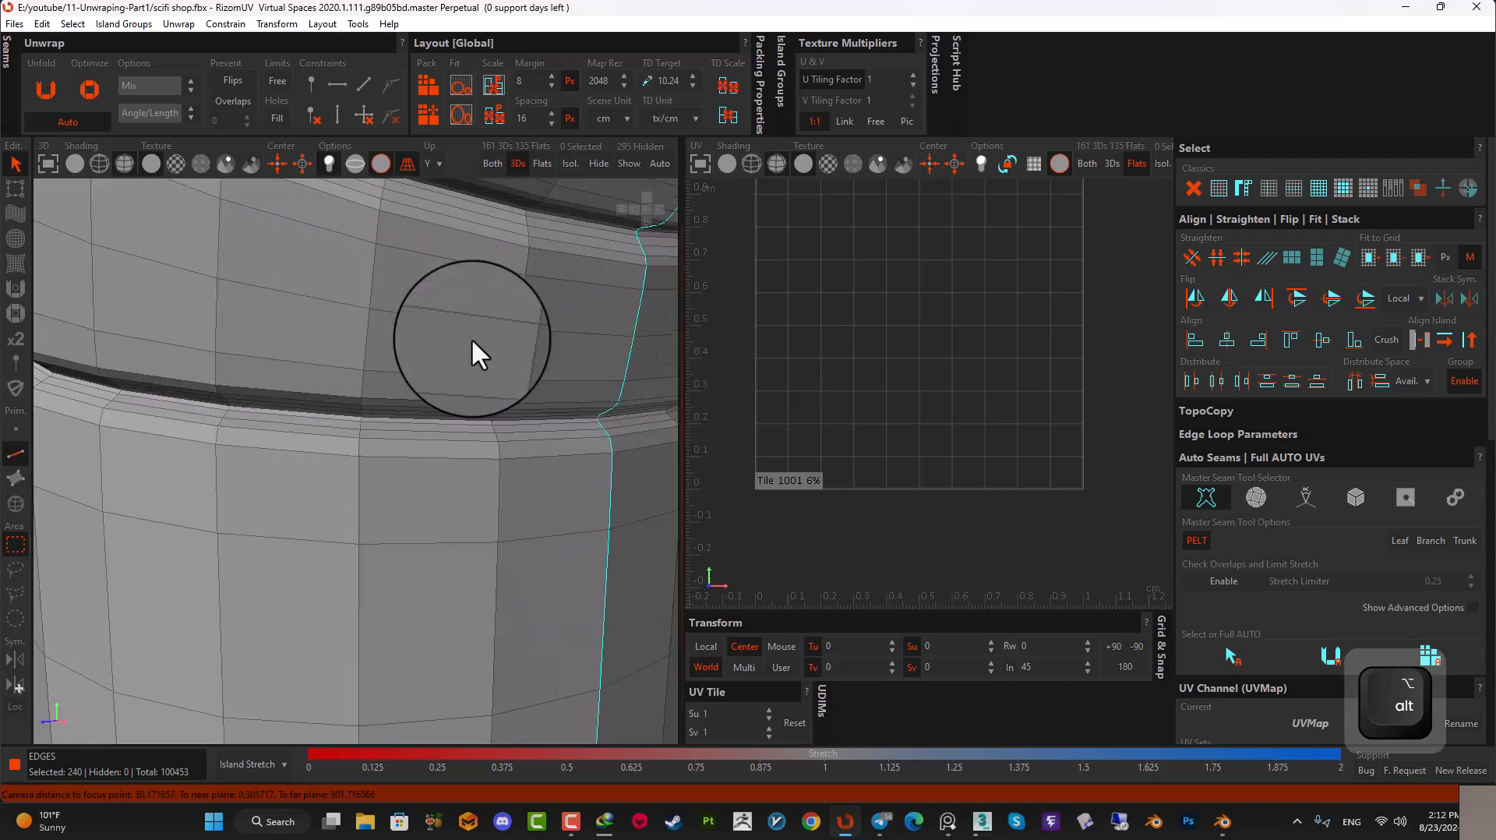
{"action": "double_click", "coordinate": [520, 430], "text": "ctrl"}
{"action": "scroll", "coordinate": [518, 430], "scroll_direction": "down", "scroll_amount": 5}
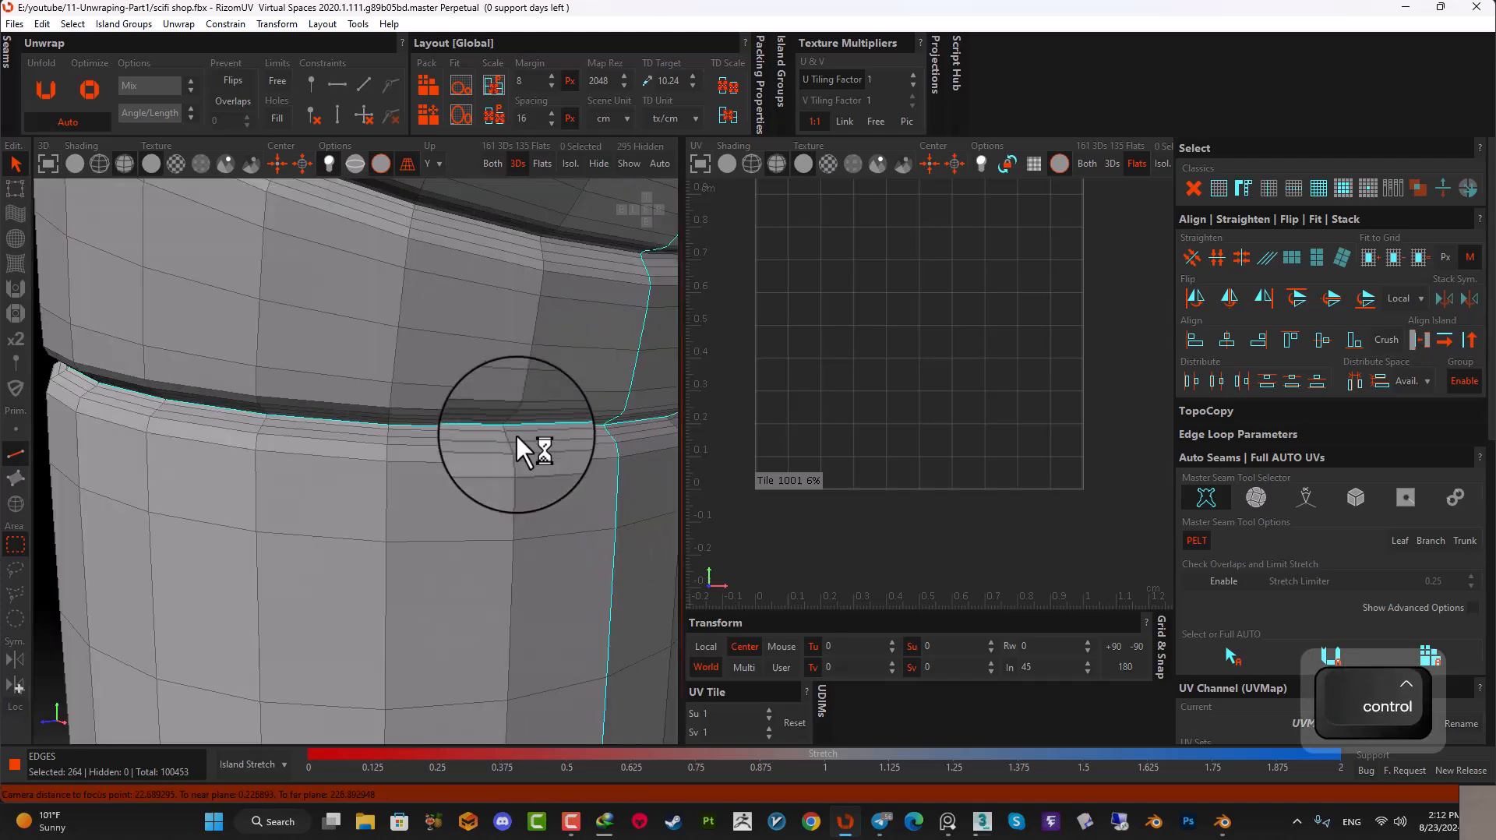
{"action": "scroll", "coordinate": [538, 350], "scroll_direction": "up", "scroll_amount": 5}
{"action": "double_click", "coordinate": [627, 318], "text": "ctrl"}
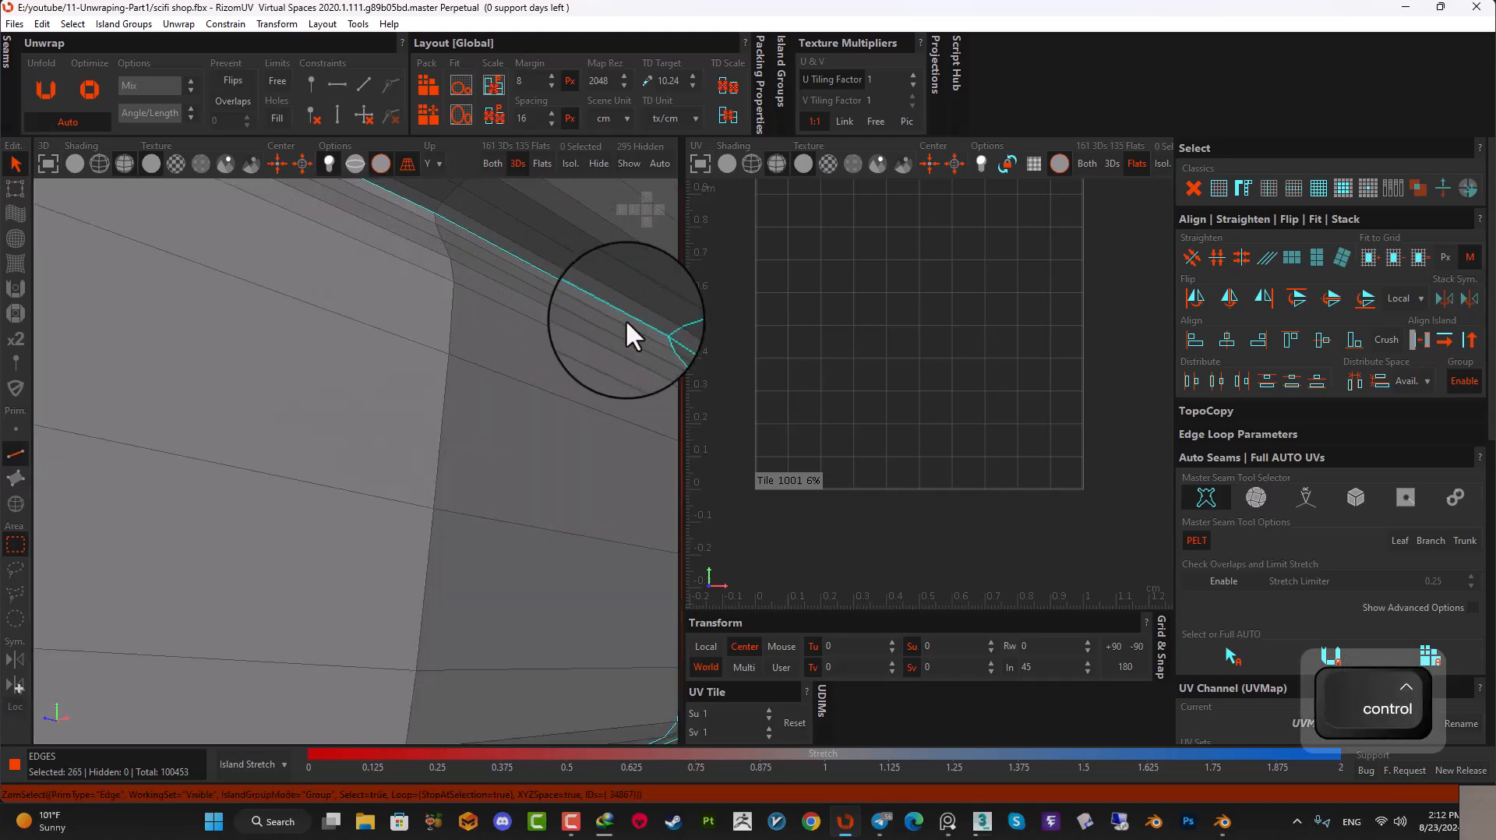
{"action": "scroll", "coordinate": [608, 304], "scroll_direction": "down", "scroll_amount": 5}
- Add the edge loops in the following three joint grooves around the larger pipe's bend to the seam selection
{"action": "scroll", "coordinate": [505, 366], "scroll_direction": "up", "scroll_amount": 5}
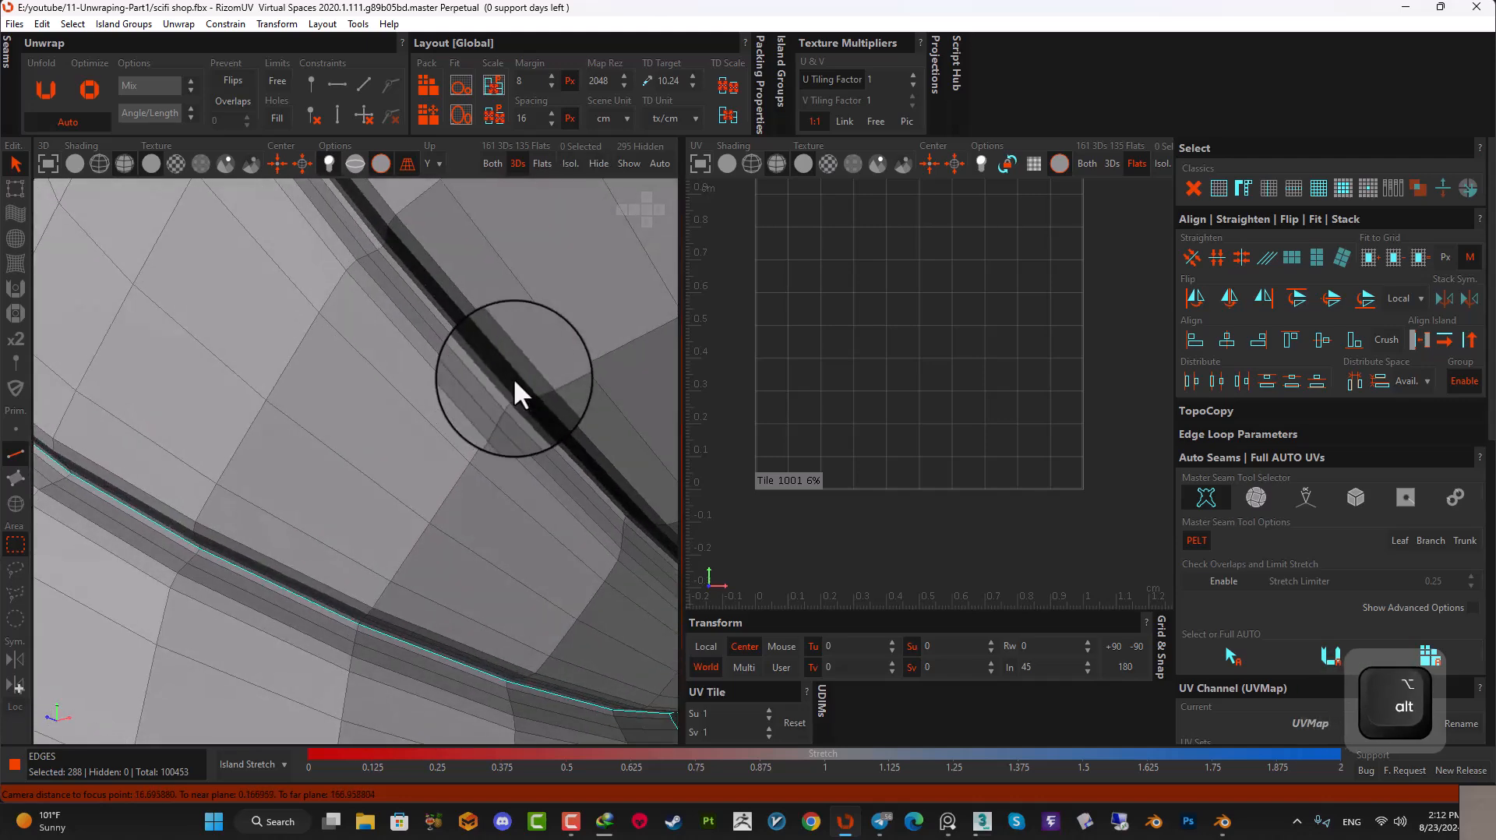
{"action": "double_click", "coordinate": [495, 384], "text": "ctrl"}
{"action": "scroll", "coordinate": [459, 410], "scroll_direction": "down", "scroll_amount": 5}
{"action": "scroll", "coordinate": [513, 444], "scroll_direction": "up", "scroll_amount": 5}
{"action": "left_click_drag", "start_coordinate": [512, 445], "coordinate": [483, 436], "text": "alt"}
{"action": "left_click", "coordinate": [525, 441], "text": "ctrl"}
{"action": "double_click", "coordinate": [525, 441], "text": "ctrl"}
{"action": "scroll", "coordinate": [525, 441], "scroll_direction": "down", "scroll_amount": 5}
{"action": "scroll", "coordinate": [570, 462], "scroll_direction": "up", "scroll_amount": 5}
{"action": "double_click", "coordinate": [513, 441], "text": "ctrl"}
{"action": "scroll", "coordinate": [512, 441], "scroll_direction": "down", "scroll_amount": 5}
- Add the edge loop in the last joint groove near the pipe's open end and cut all selected seams
{"action": "left_click_drag", "start_coordinate": [565, 450], "coordinate": [552, 487], "text": "alt"}
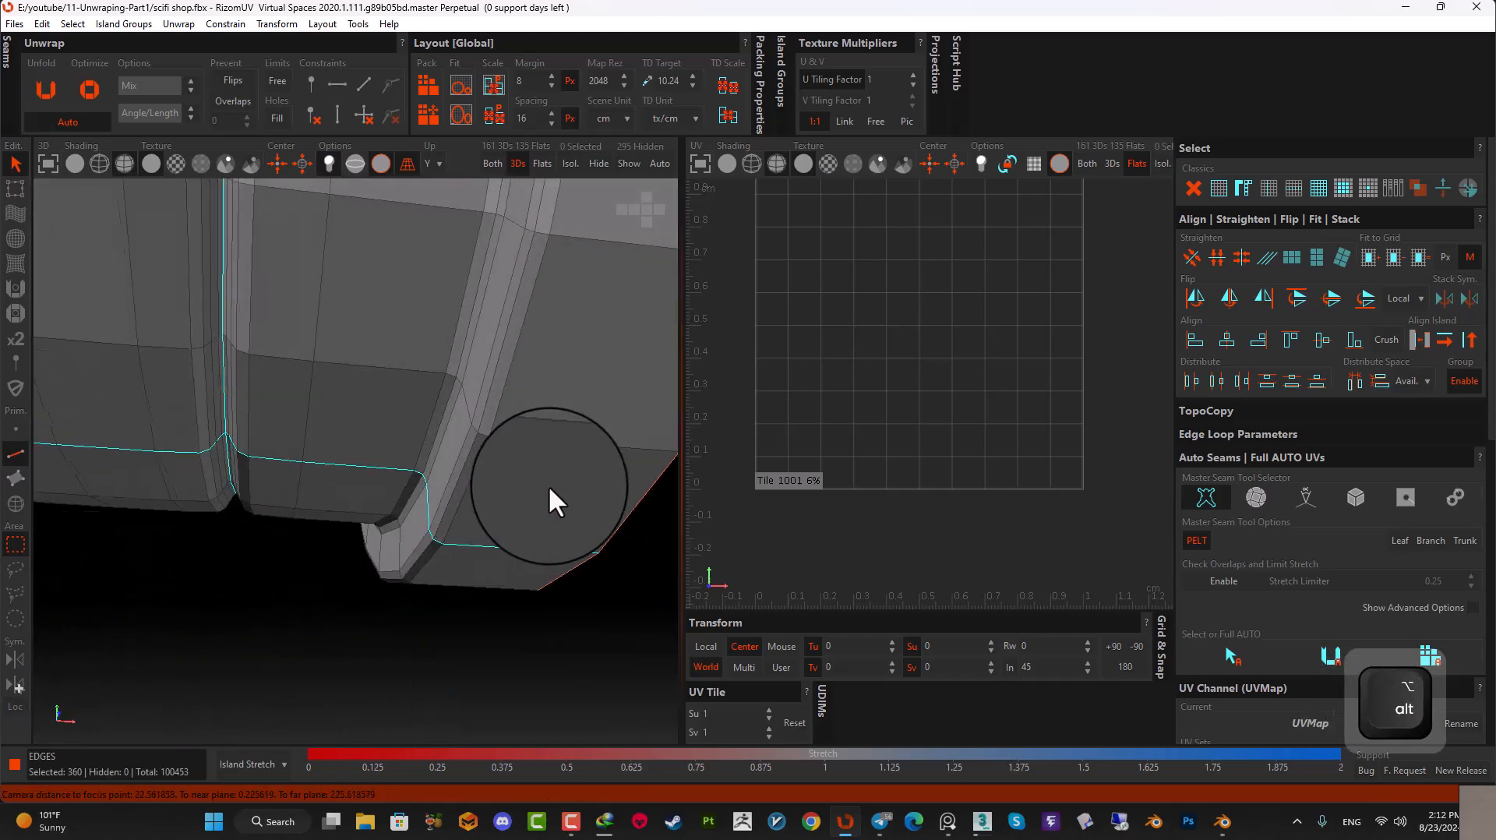
{"action": "double_click", "coordinate": [431, 433], "text": "ctrl"}
{"action": "double_click", "coordinate": [467, 472], "text": "ctrl"}
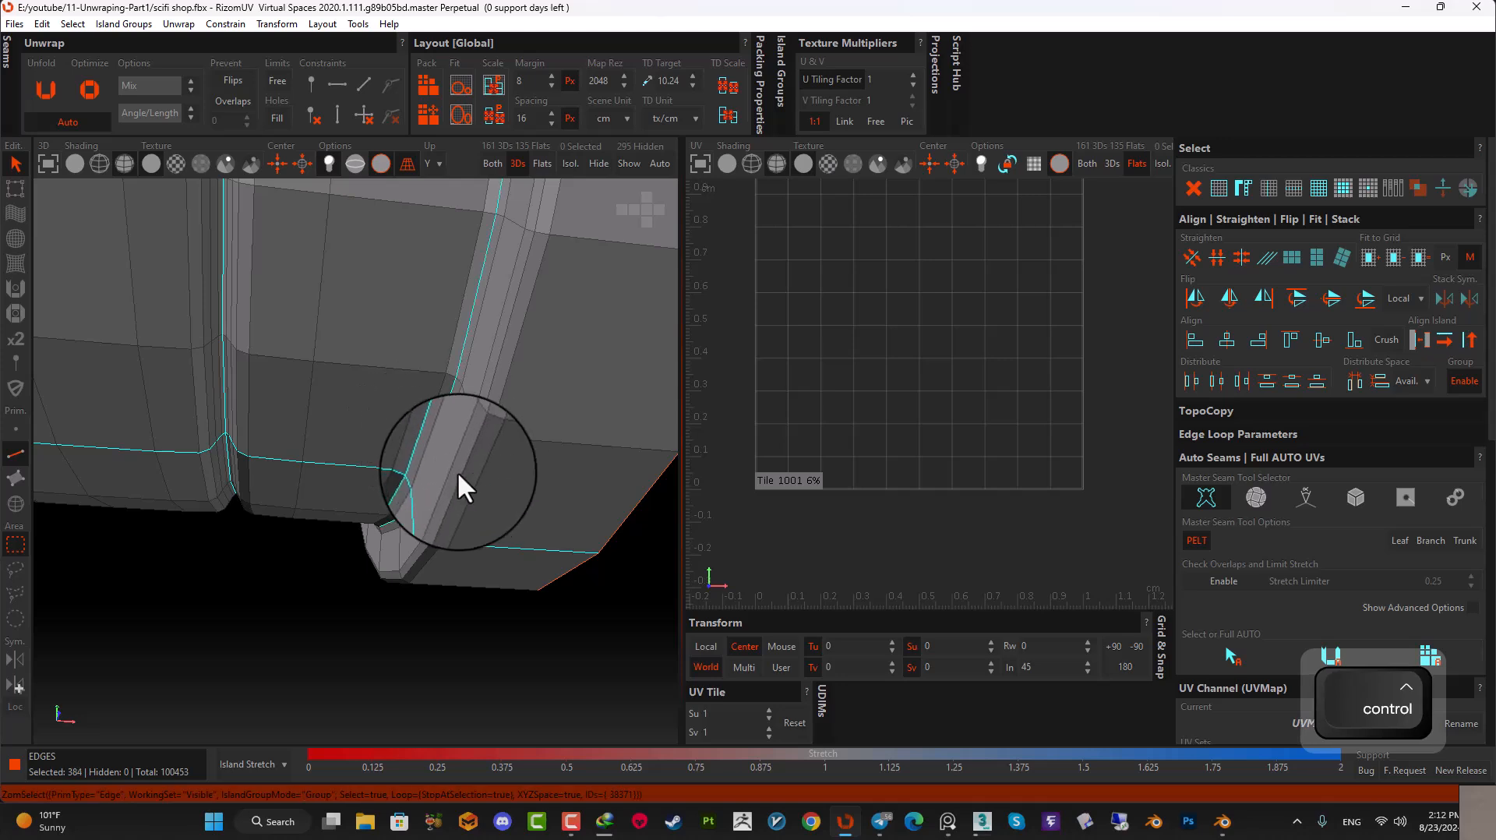
{"action": "scroll", "coordinate": [460, 471], "scroll_direction": "down", "scroll_amount": 3}
{"action": "left_click_drag", "start_coordinate": [459, 470], "coordinate": [283, 551], "text": "alt"}
{"action": "scroll", "coordinate": [416, 467], "scroll_direction": "down", "scroll_amount": 10}
{"action": "key", "text": "c"}
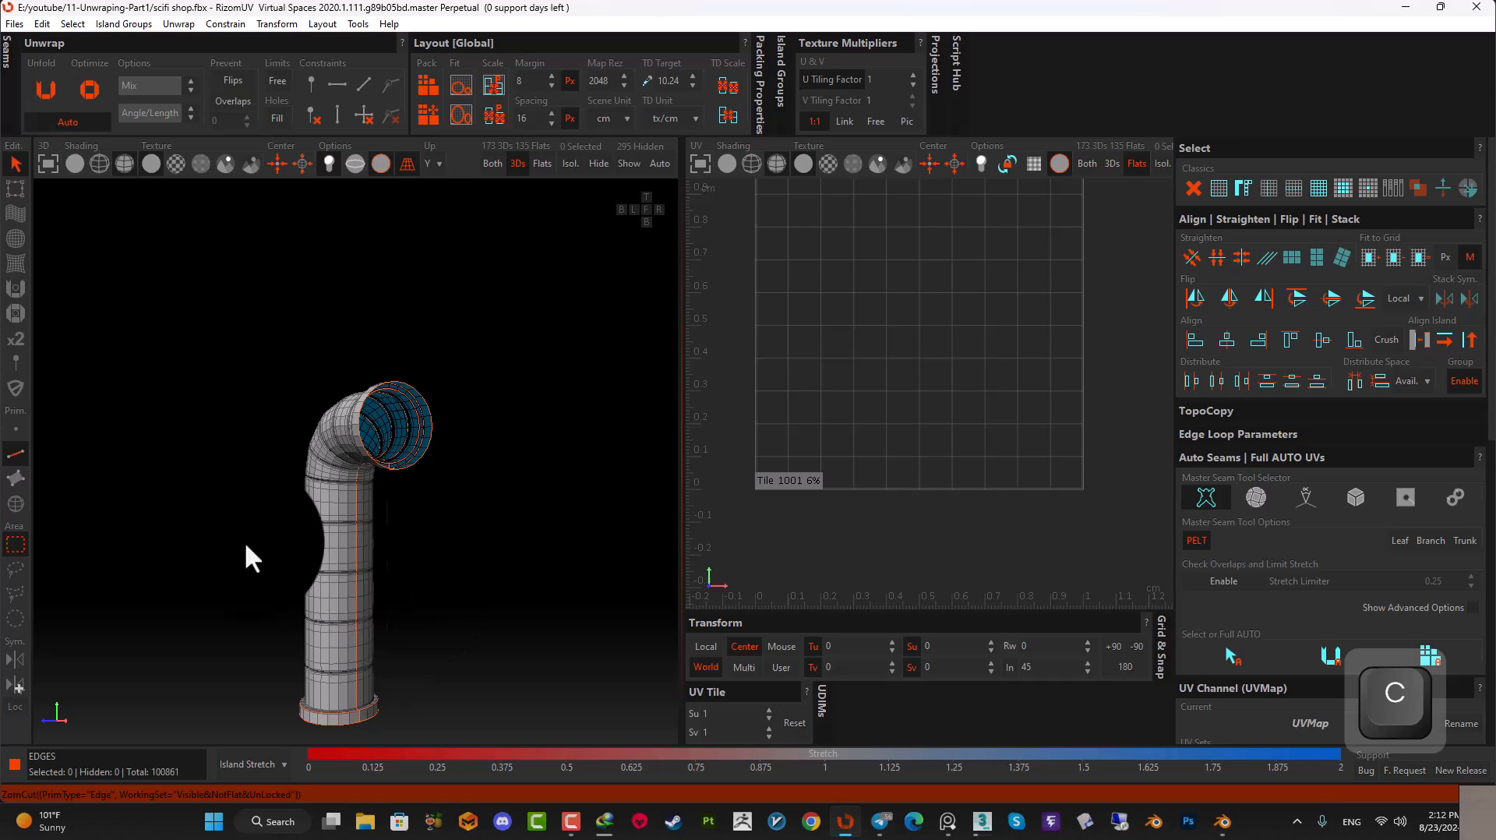
- Select all islands of the larger curved pipe and unfold them
{"action": "left_click", "coordinate": [24, 503]}
{"action": "scroll", "coordinate": [433, 462], "scroll_direction": "down", "scroll_amount": 4}
{"action": "left_click_drag", "start_coordinate": [434, 459], "coordinate": [261, 655]}
{"action": "key", "text": "u"}
- Show all parts of the shop again and pack all the unfolded islands together into the UV tile
{"action": "left_click", "coordinate": [624, 165]}
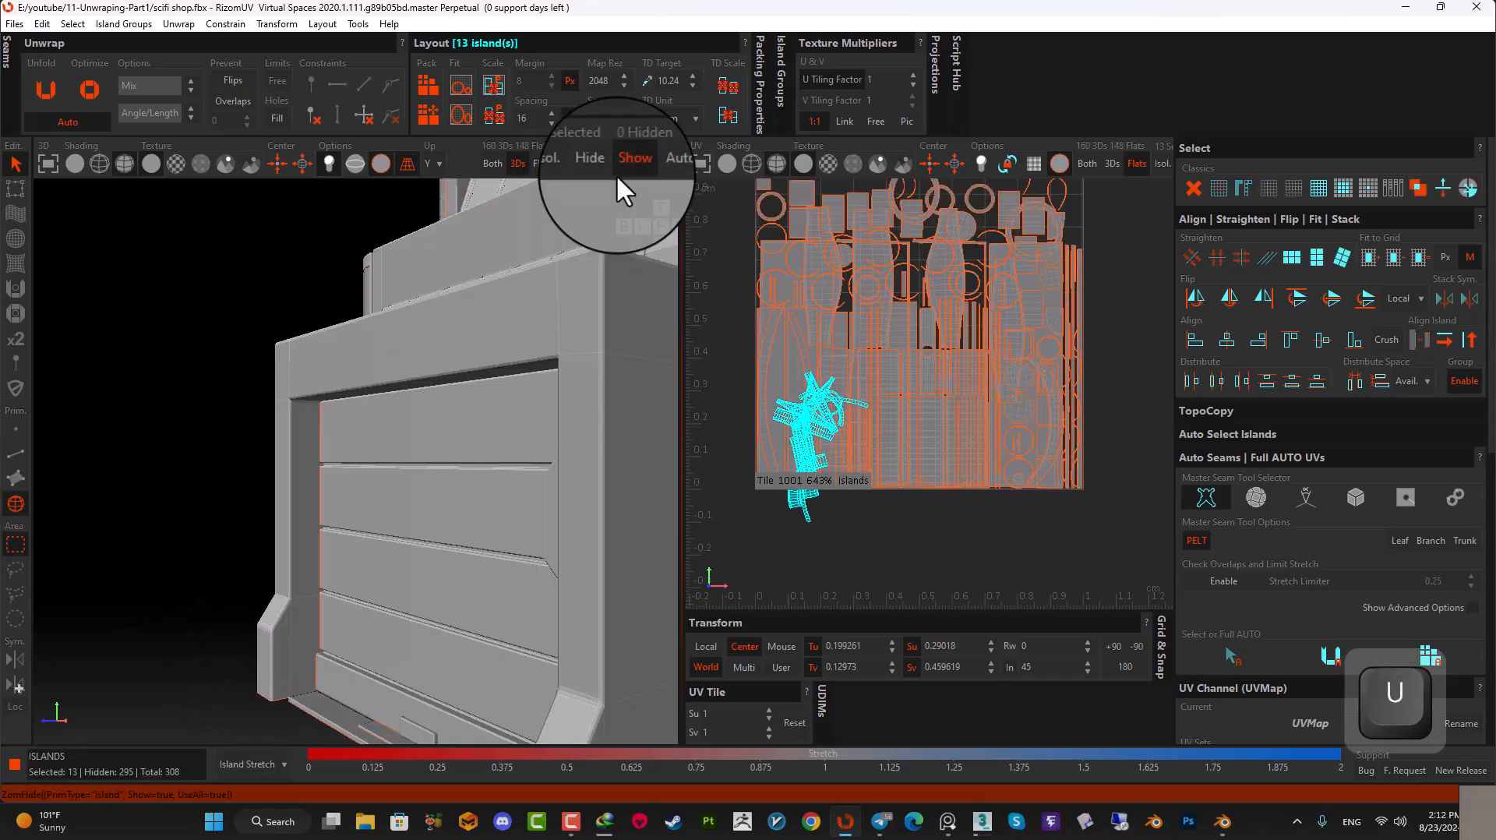
{"action": "scroll", "coordinate": [932, 425], "scroll_direction": "down", "scroll_amount": 3}
{"action": "left_click", "coordinate": [842, 395]}
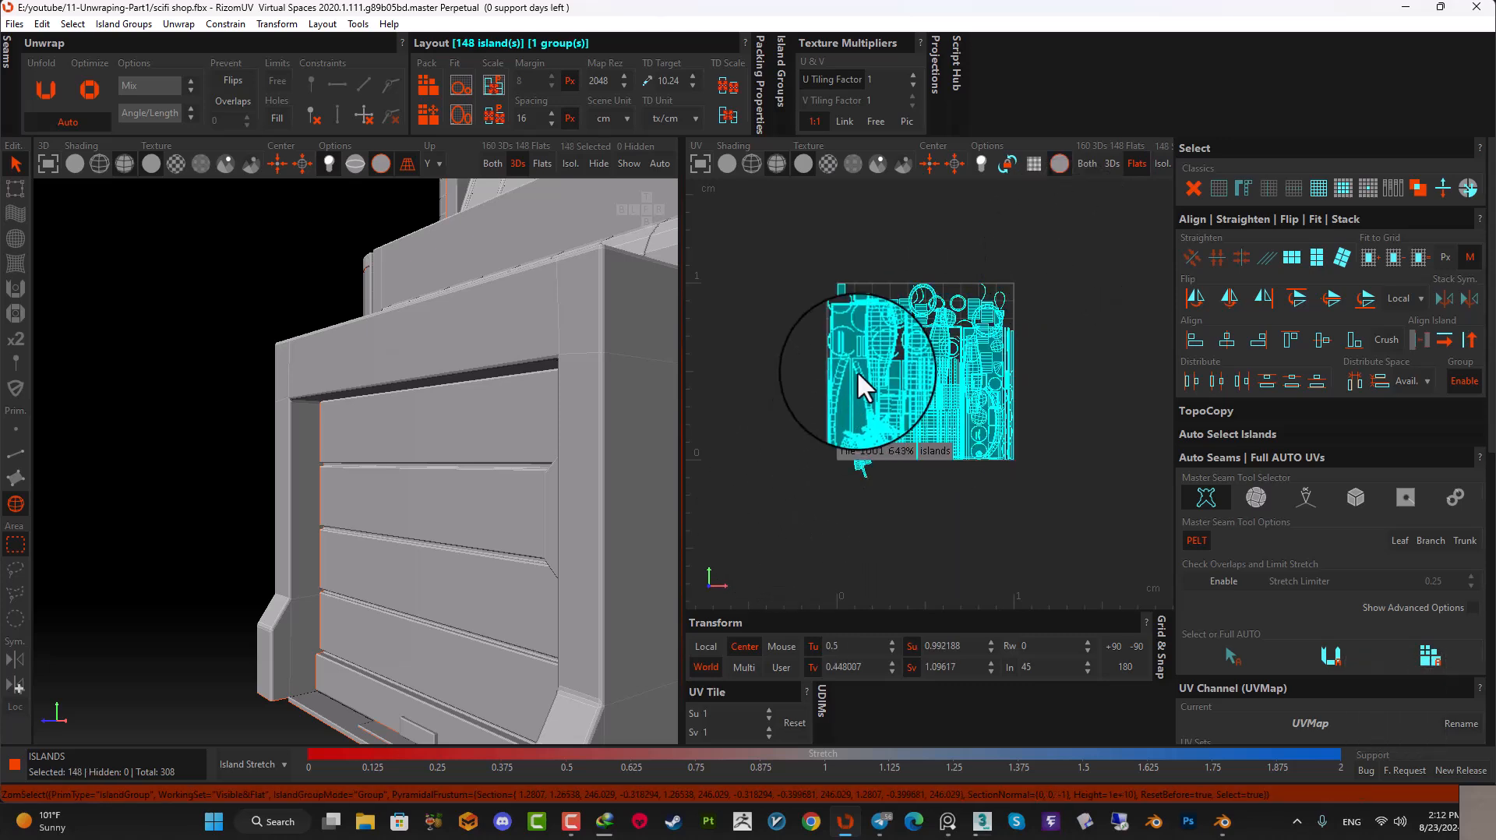
{"action": "key", "text": "p"}
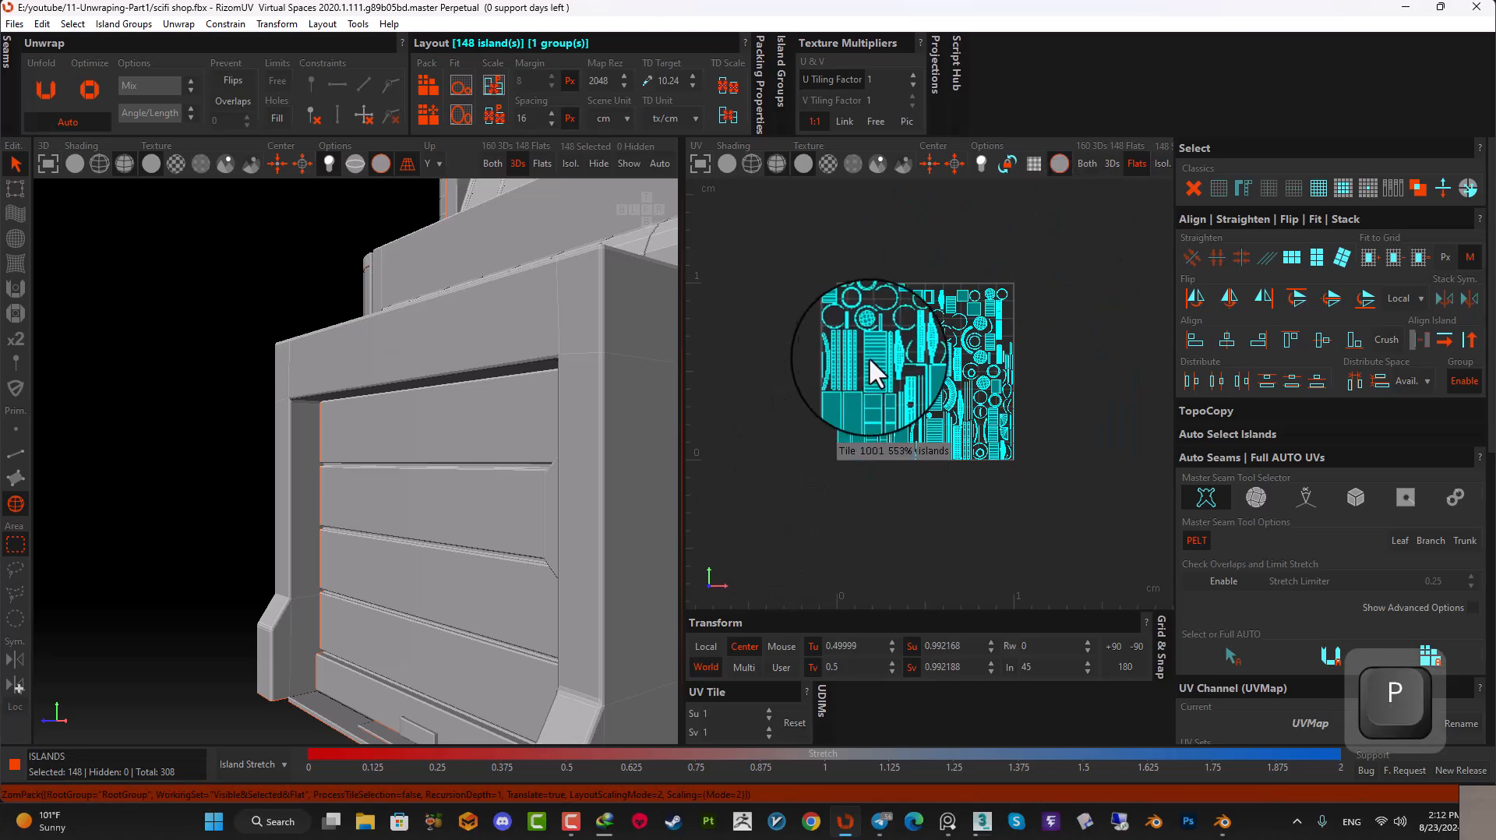
{"action": "left_click", "coordinate": [989, 243]}
- Review the whole shop model and its packed UV layout, and save the file
{"action": "scroll", "coordinate": [429, 397], "scroll_direction": "down", "scroll_amount": 7}
{"action": "left_click_drag", "start_coordinate": [441, 413], "coordinate": [341, 408], "text": "alt"}
{"action": "scroll", "coordinate": [334, 406], "scroll_direction": "up", "scroll_amount": 4}
{"action": "left_click_drag", "start_coordinate": [421, 444], "coordinate": [654, 408], "text": "alt"}
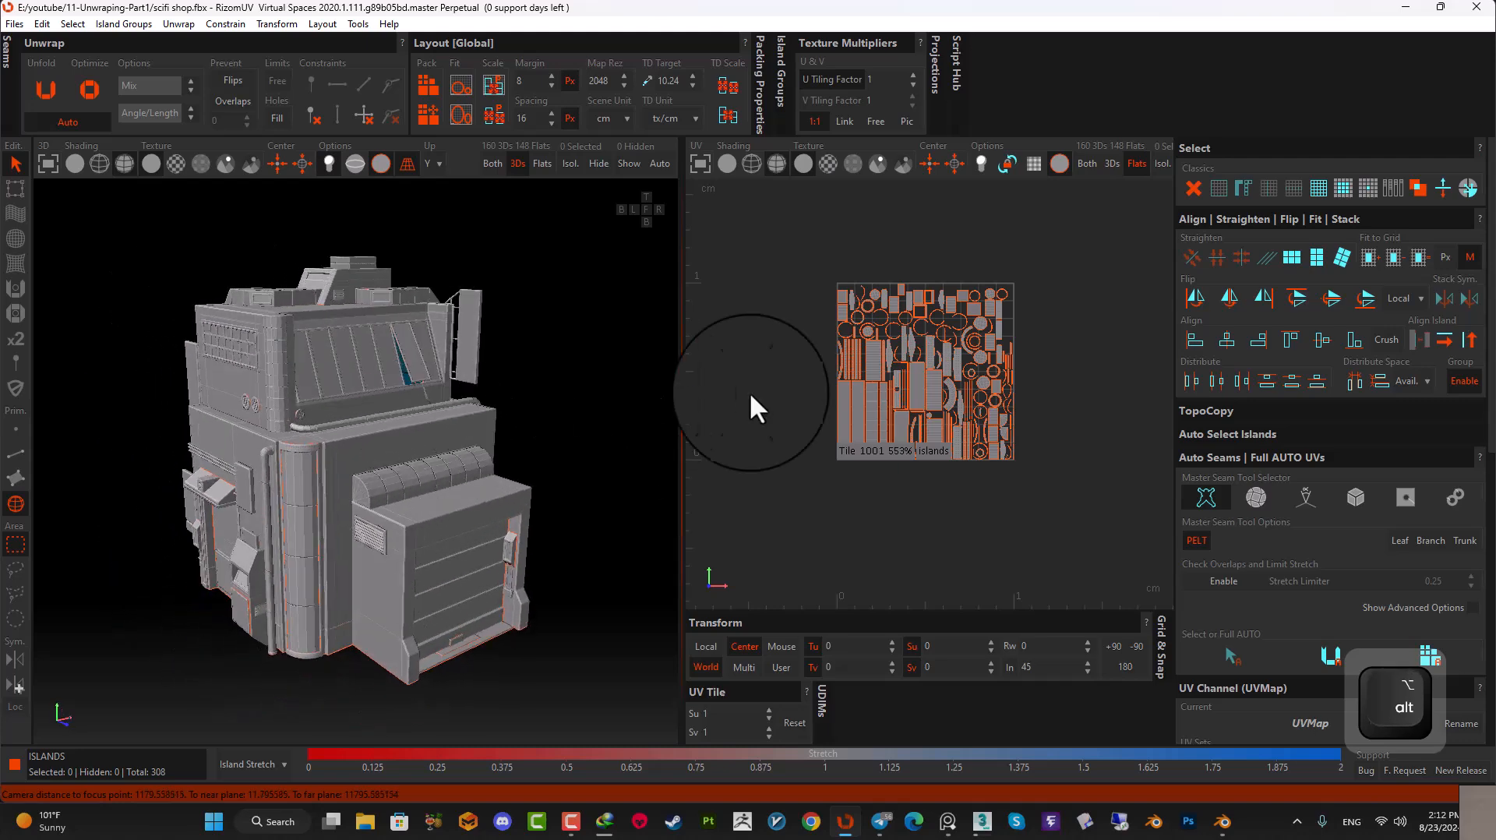
{"action": "scroll", "coordinate": [897, 398], "scroll_direction": "up", "scroll_amount": 6}
{"action": "scroll", "coordinate": [897, 375], "scroll_direction": "down", "scroll_amount": 5}
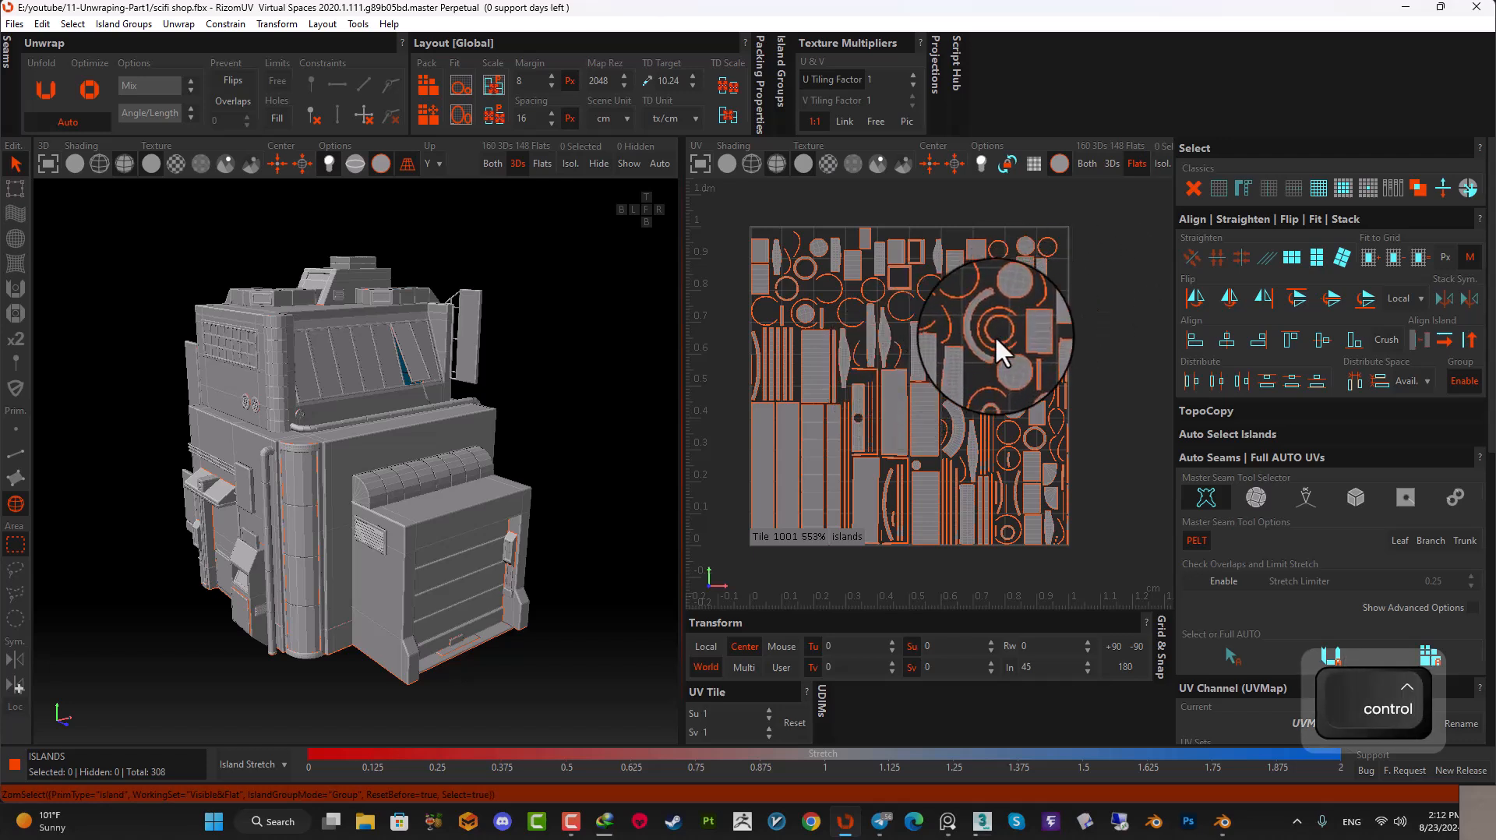
{"action": "key", "text": "ctrl+s"}
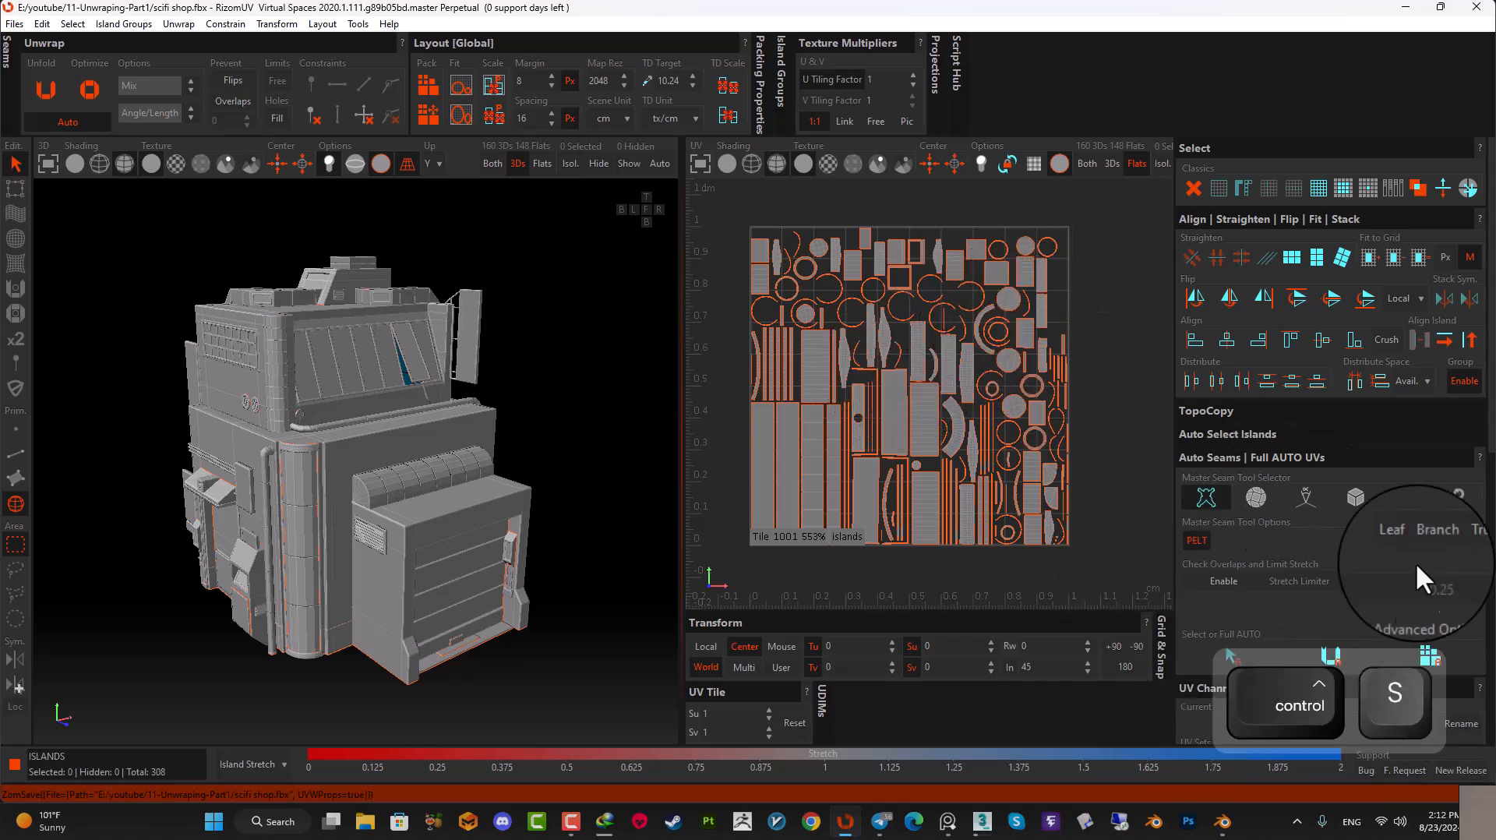